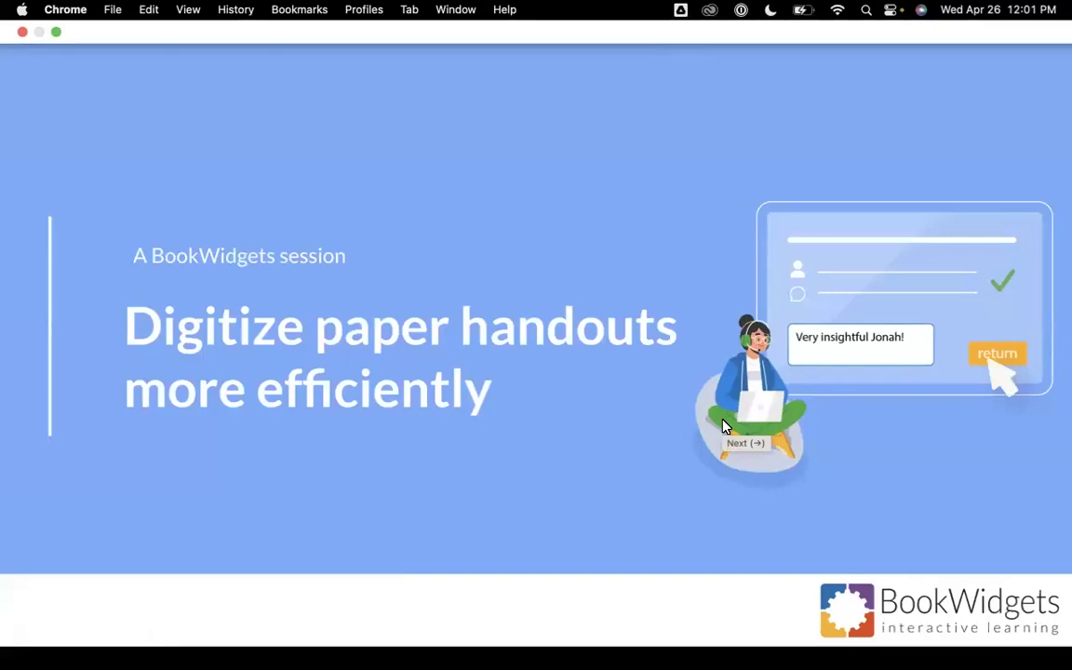
Advance the presentation from the title slide to the slide on importing questions from existing documents
mouse_move(17, 634)
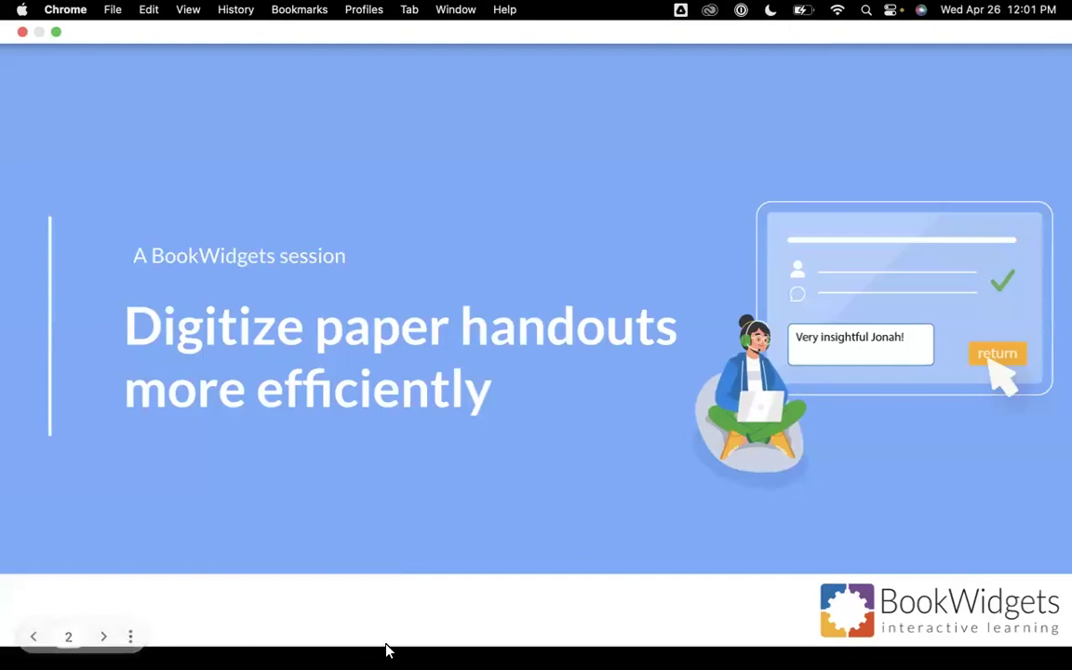
left_click(106, 639)
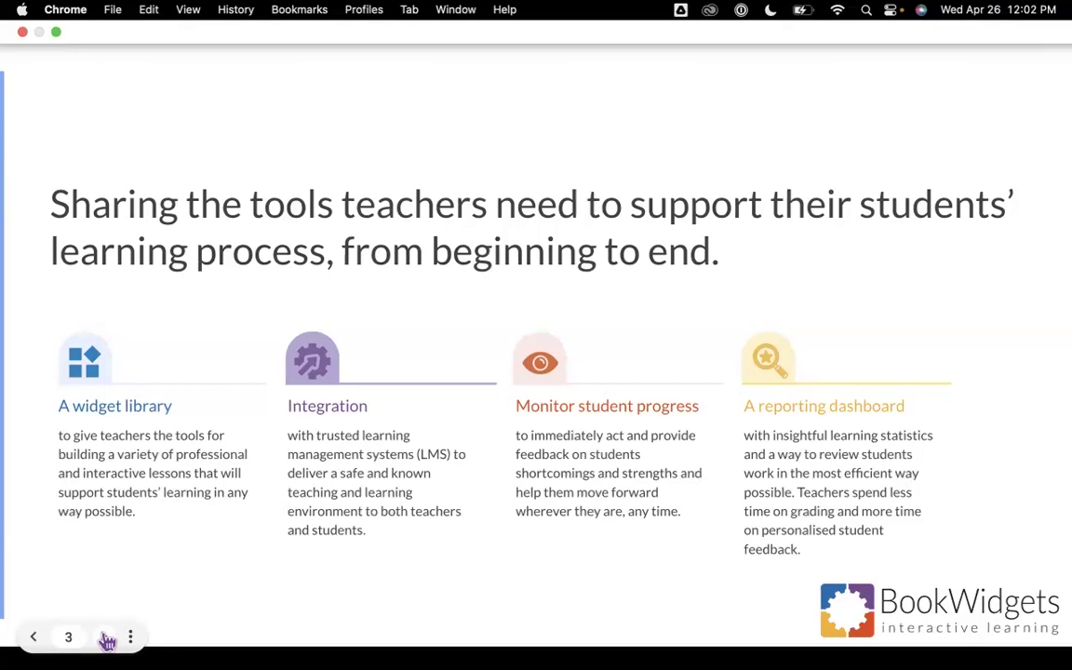
left_click(107, 639)
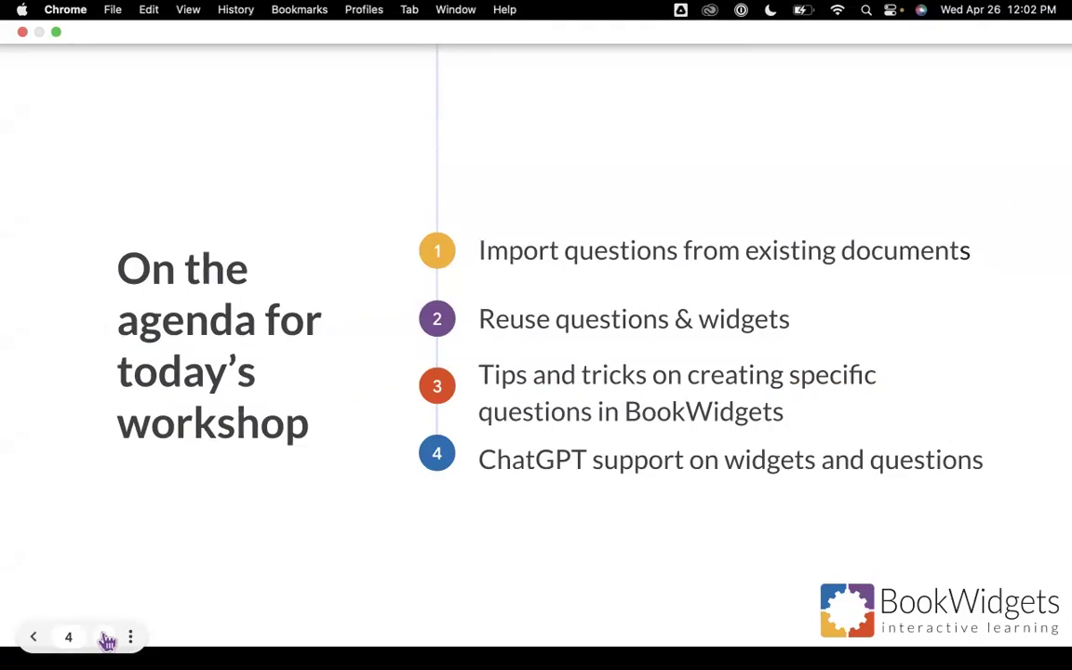
left_click(107, 641)
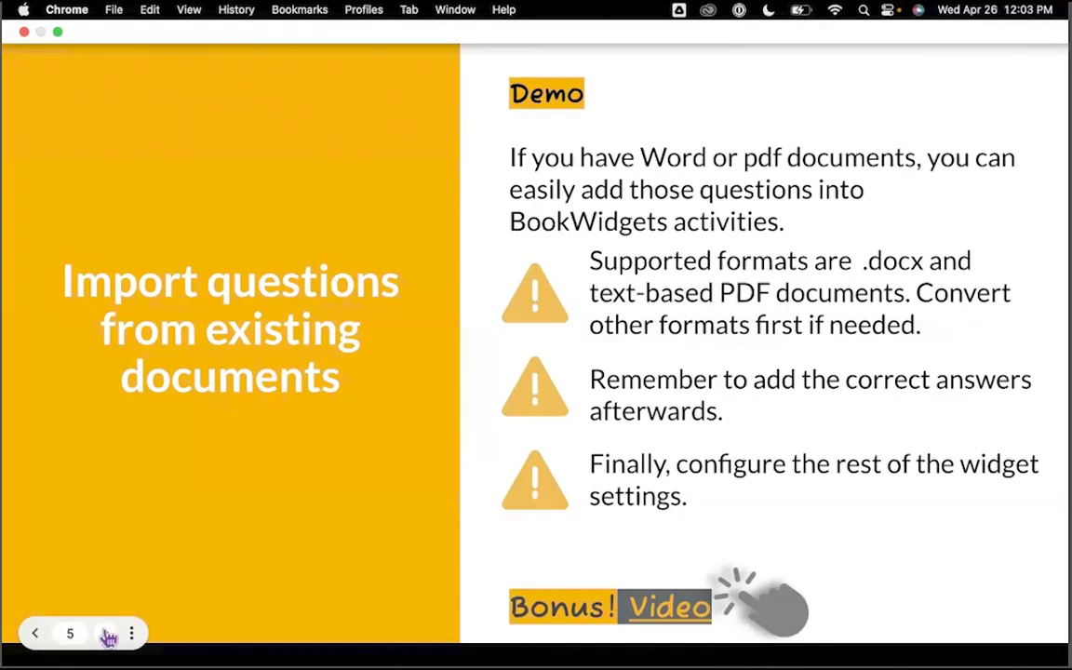
Switch to BookWidgets and open the Digitalize Documents worksheet in the Digitize Documents folder
key("ctrl+Right")
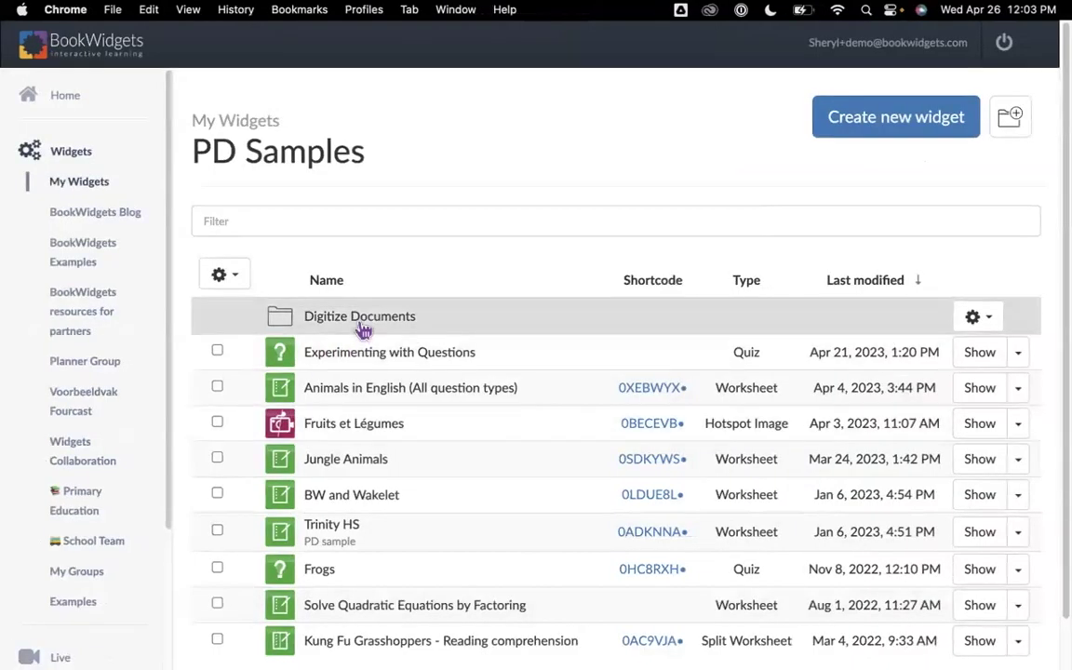
left_click(361, 321)
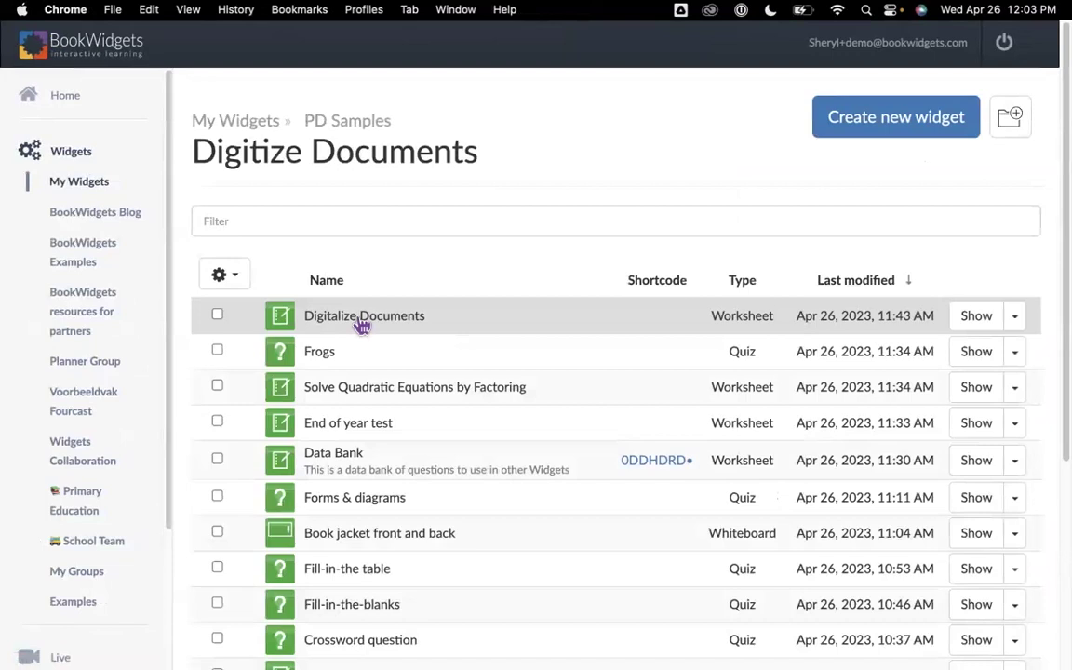
left_click(361, 321)
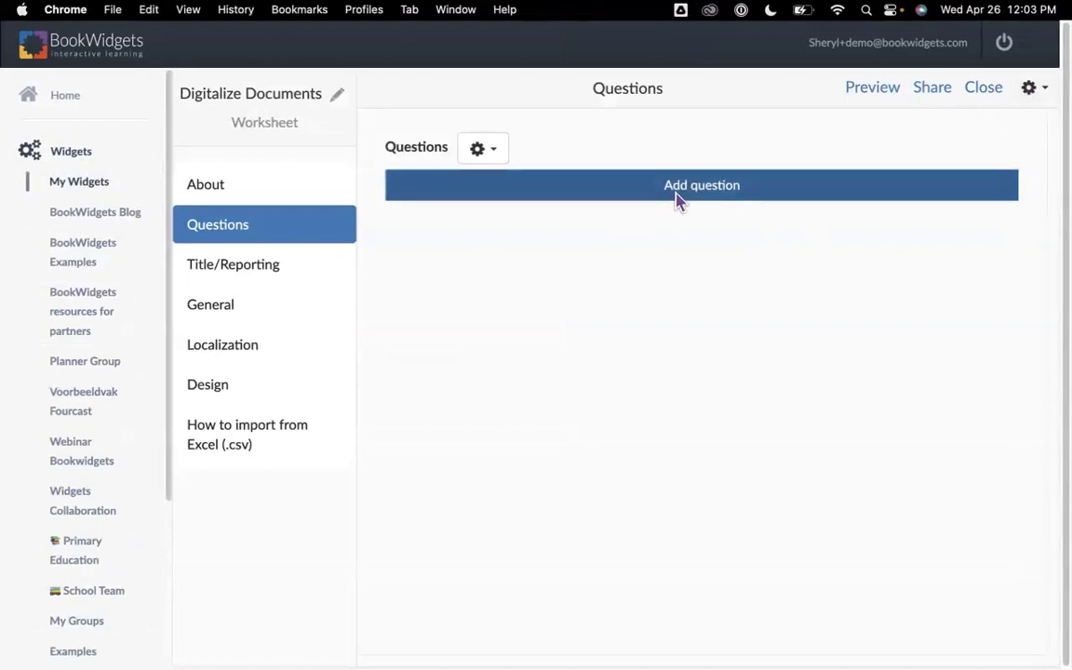
Load Europe1.docx into the worksheet's document import
left_click(1035, 90)
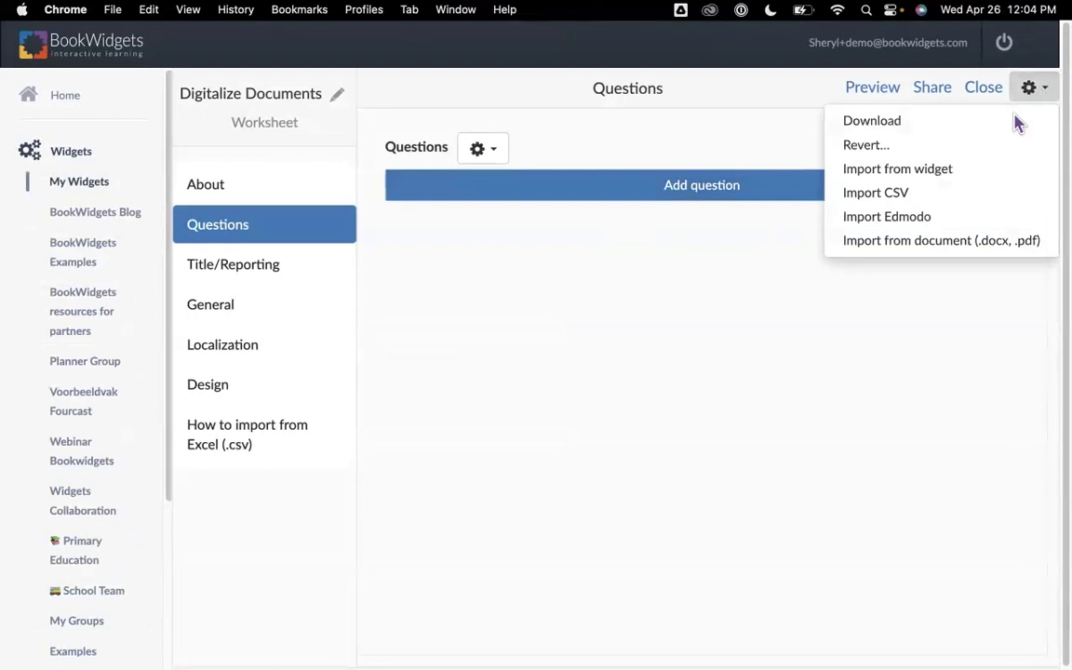
left_click(977, 252)
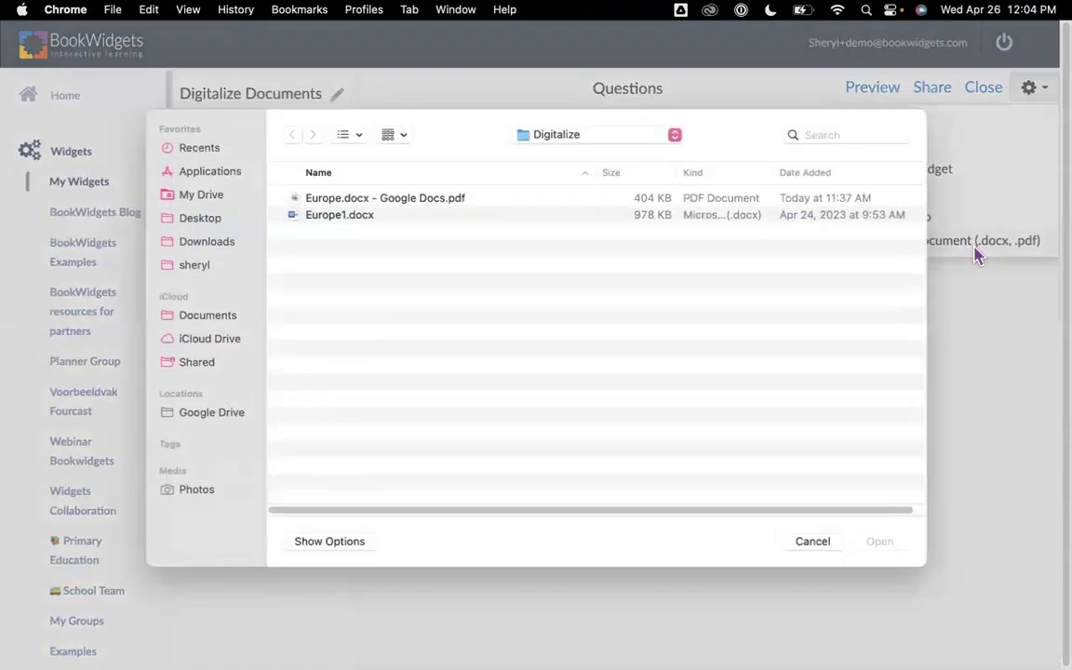
left_click(373, 224)
left_click(877, 553)
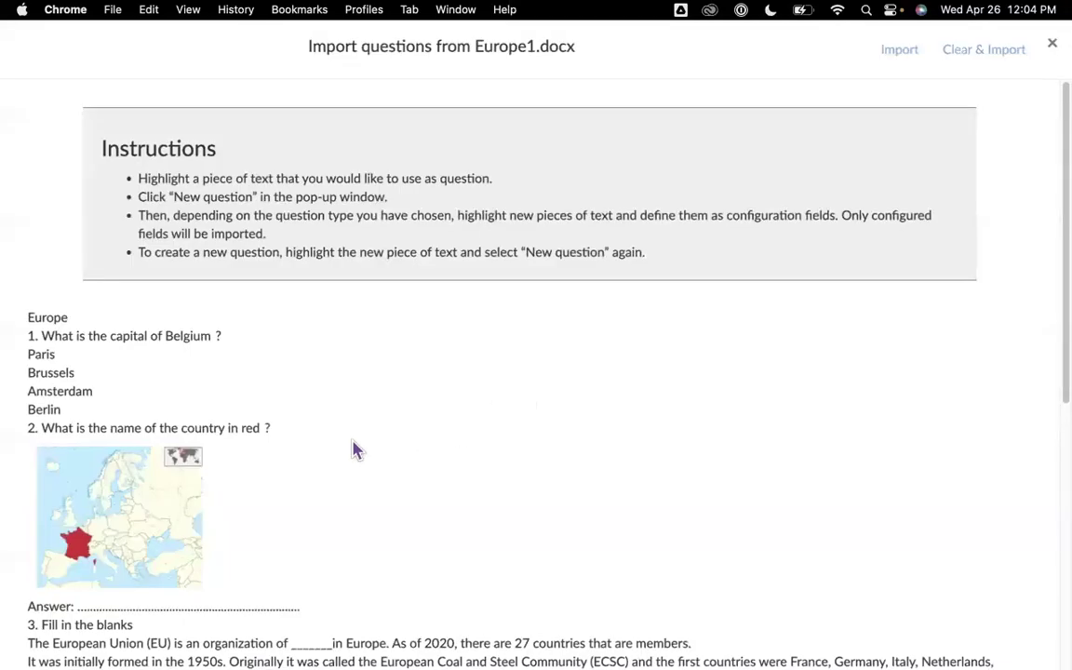
Mark the text "What is the name of the country in red" as a new Single Line Text question
scroll(354, 451, "down", 8)
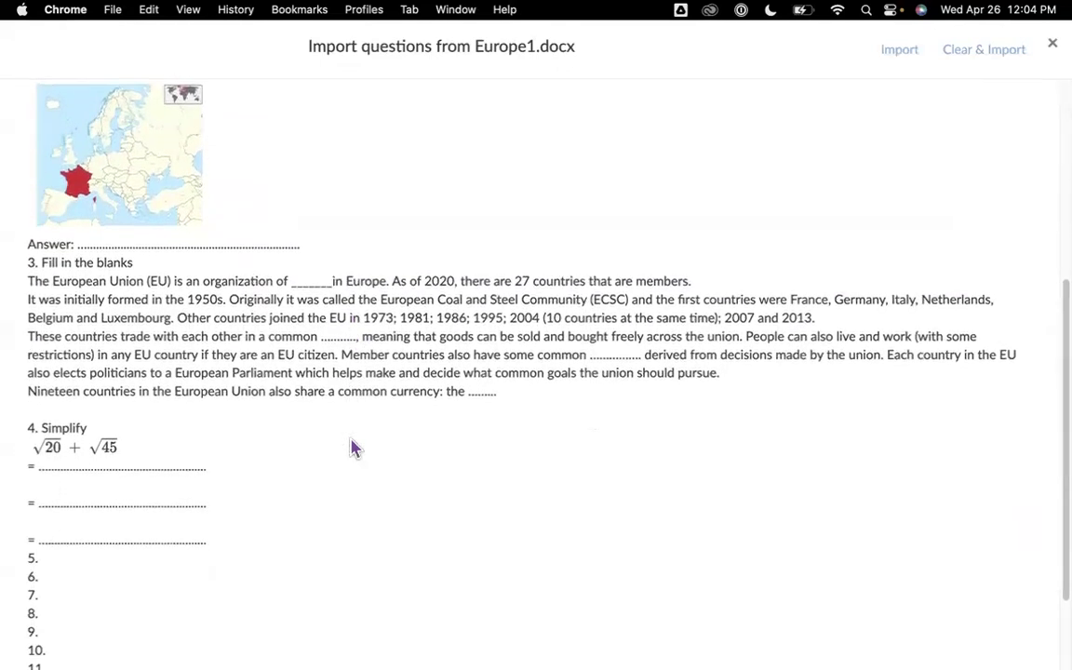
scroll(354, 451, "down", 3)
scroll(354, 451, "up", 8)
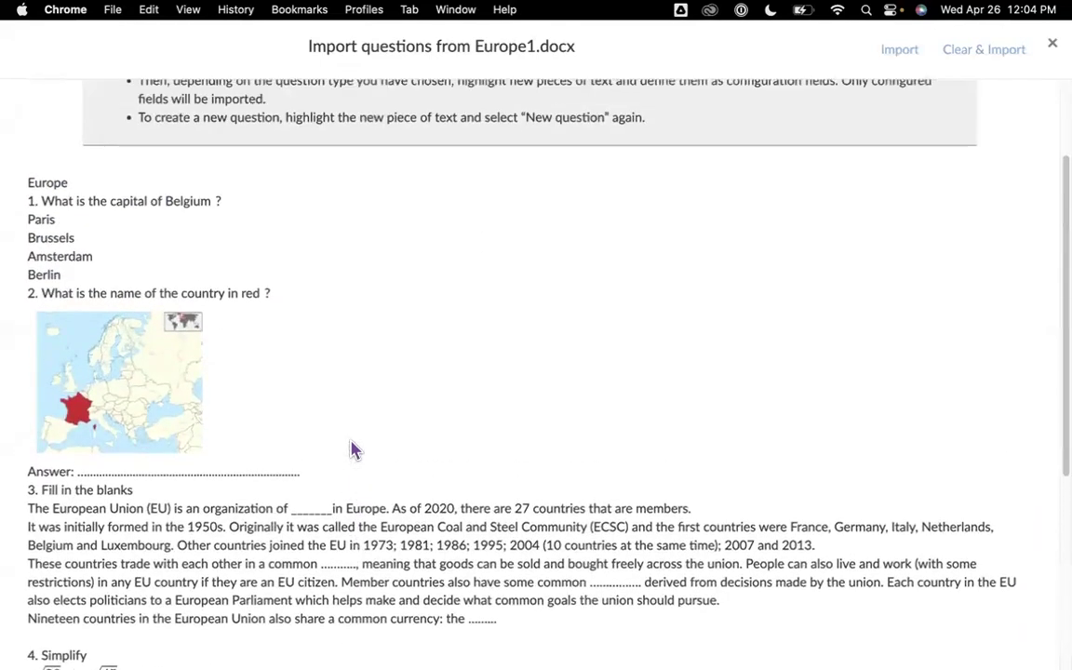
scroll(354, 451, "up", 3)
scroll(354, 451, "down", 3)
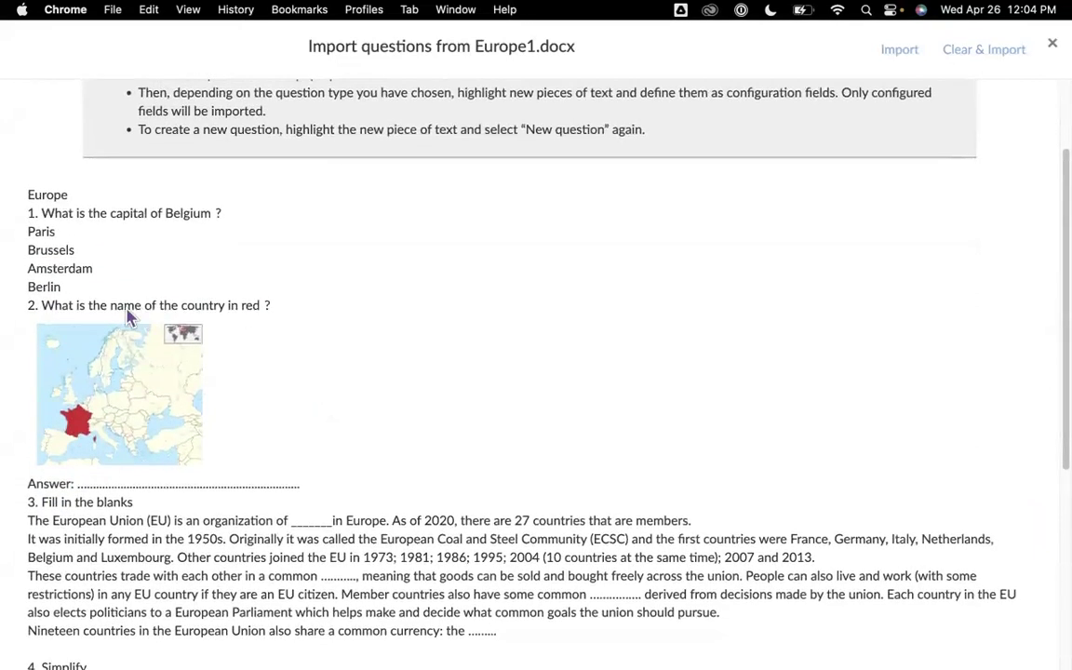
triple_click(47, 309)
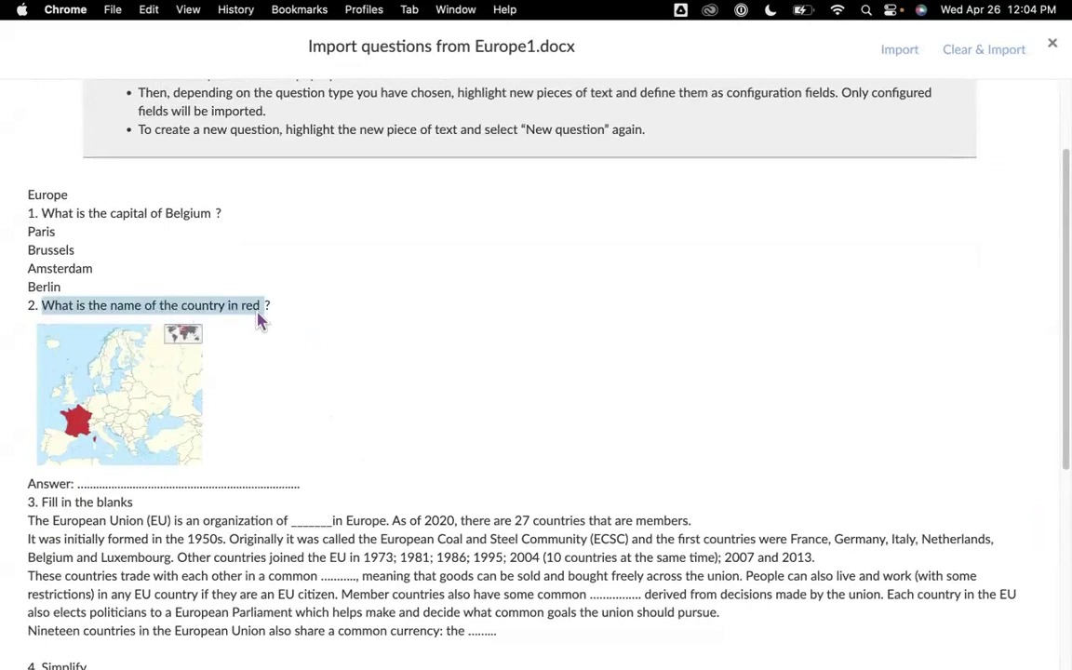
left_click(298, 319)
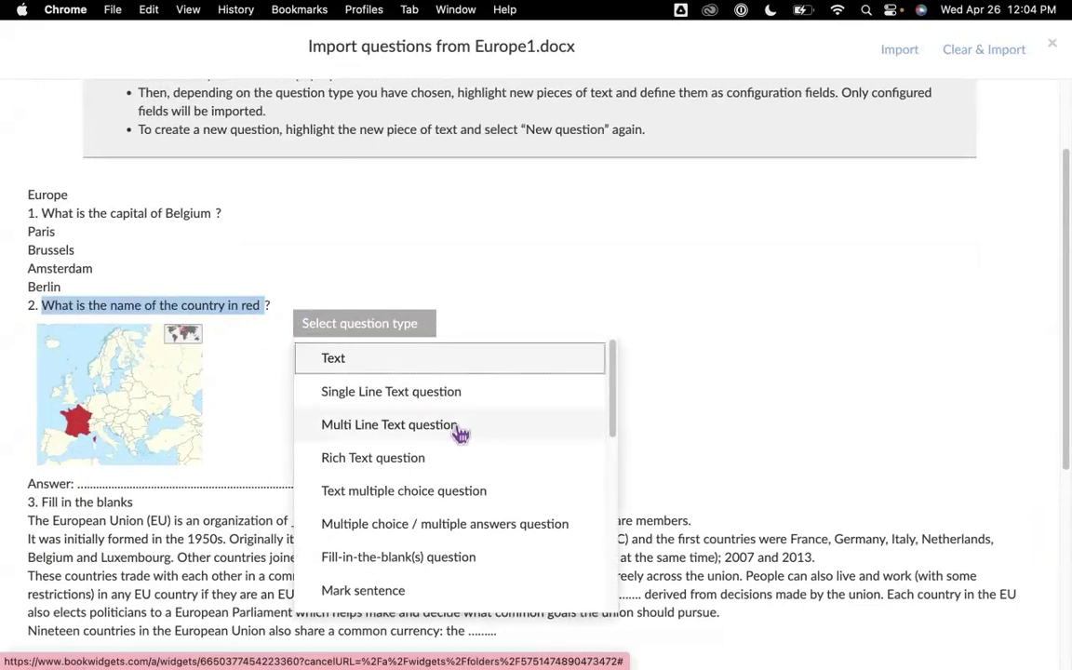
scroll(460, 431, "down", 1)
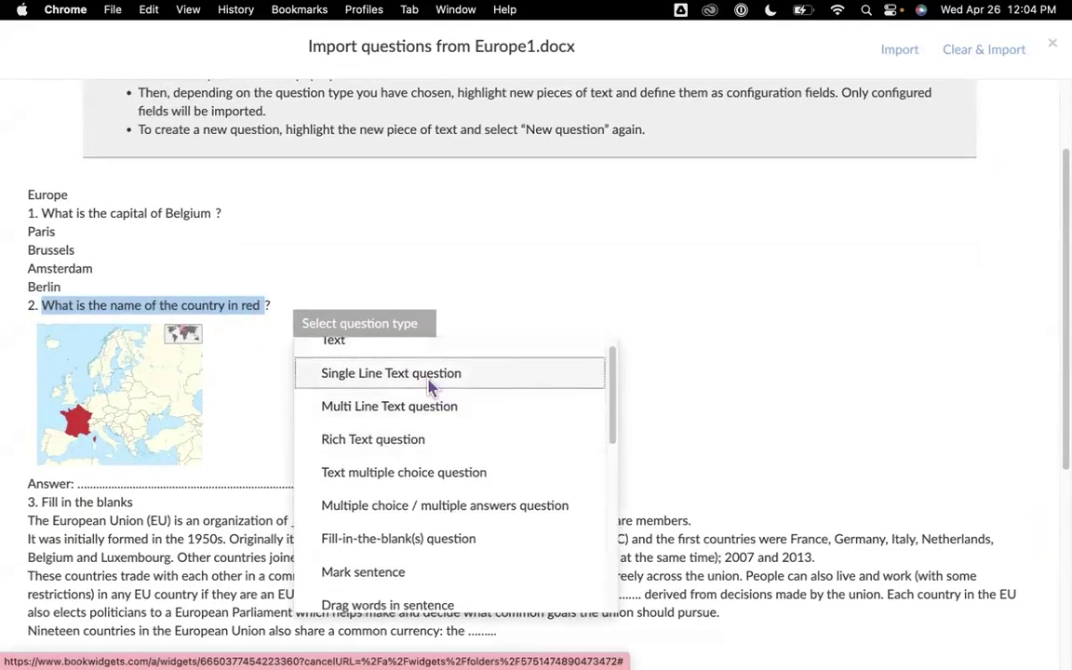
left_click(431, 385)
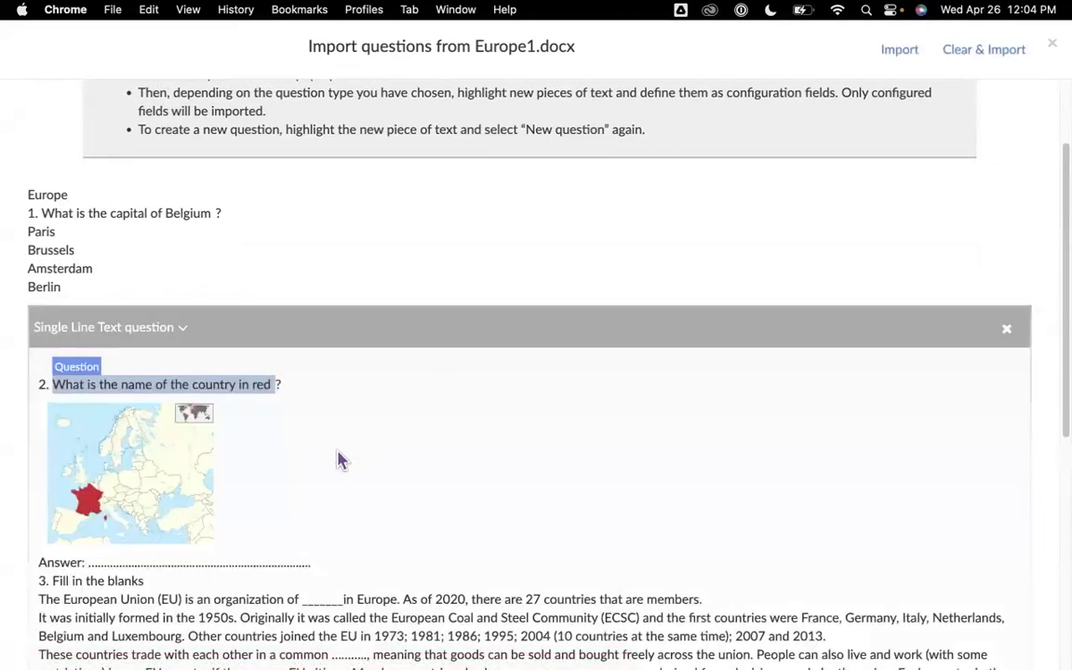
Assign the Europe map as the question picture and import the marked question into the worksheet
left_click(134, 486)
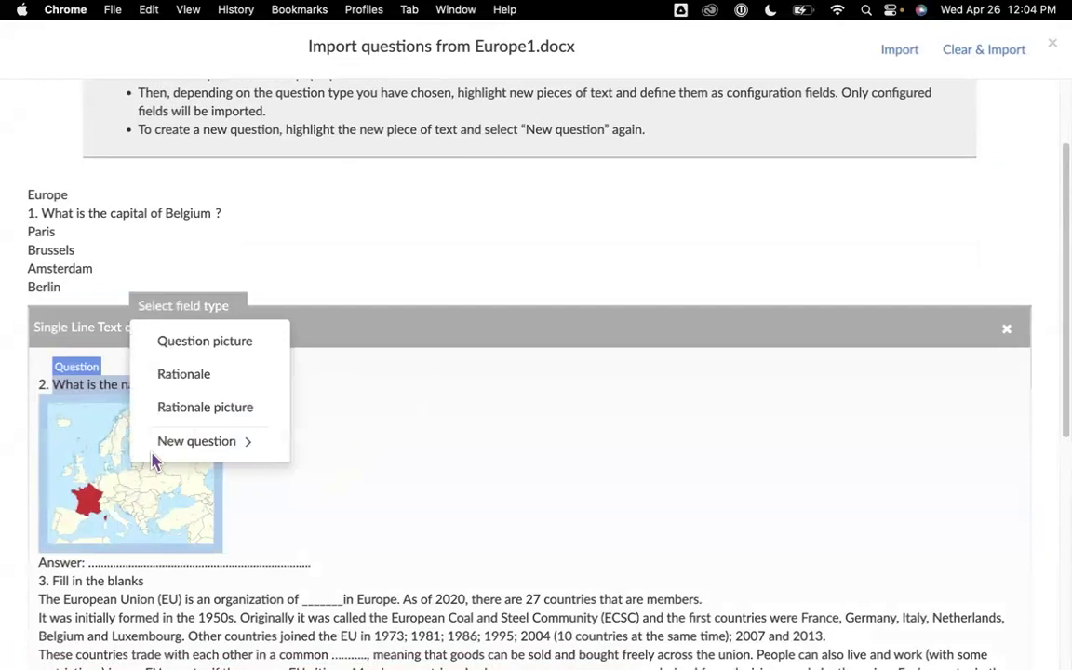
left_click(248, 344)
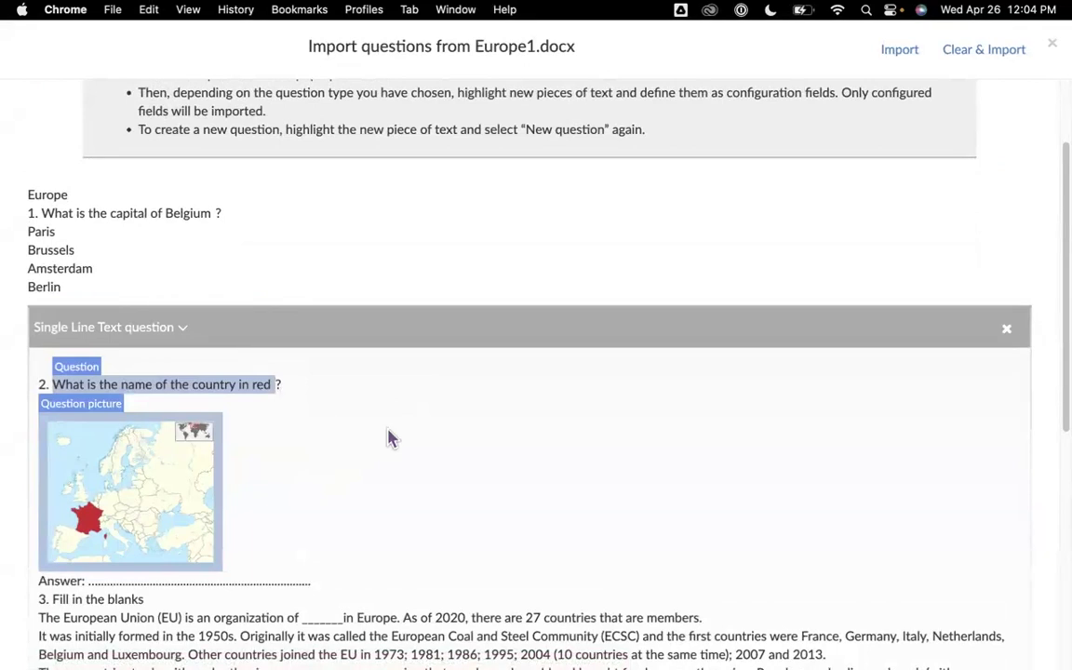
scroll(388, 437, "up", 3)
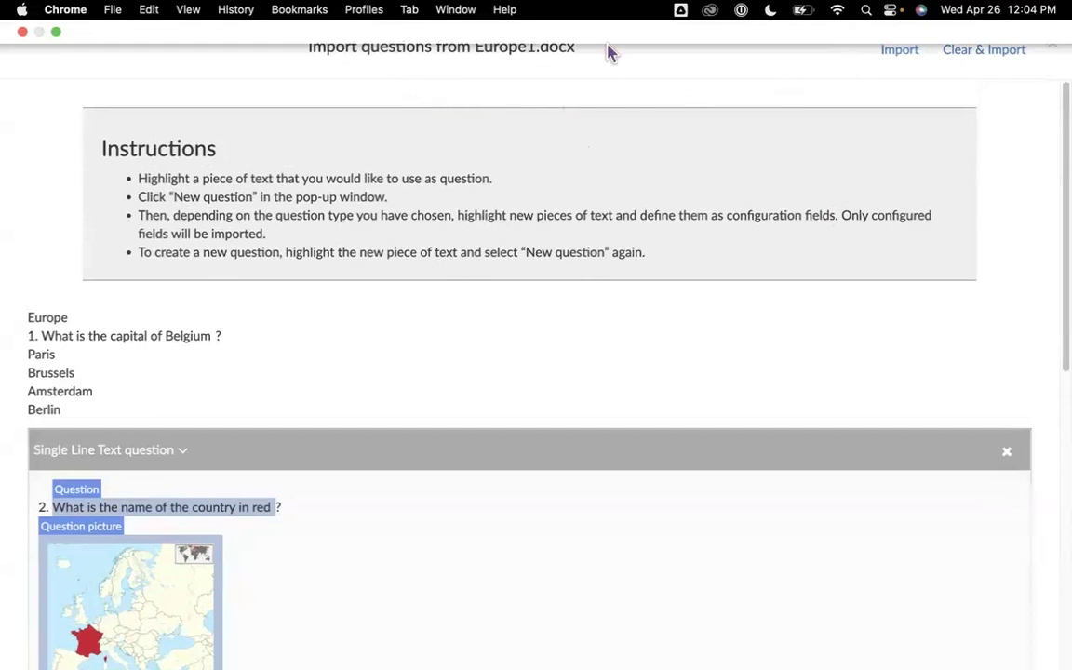
left_click(902, 56)
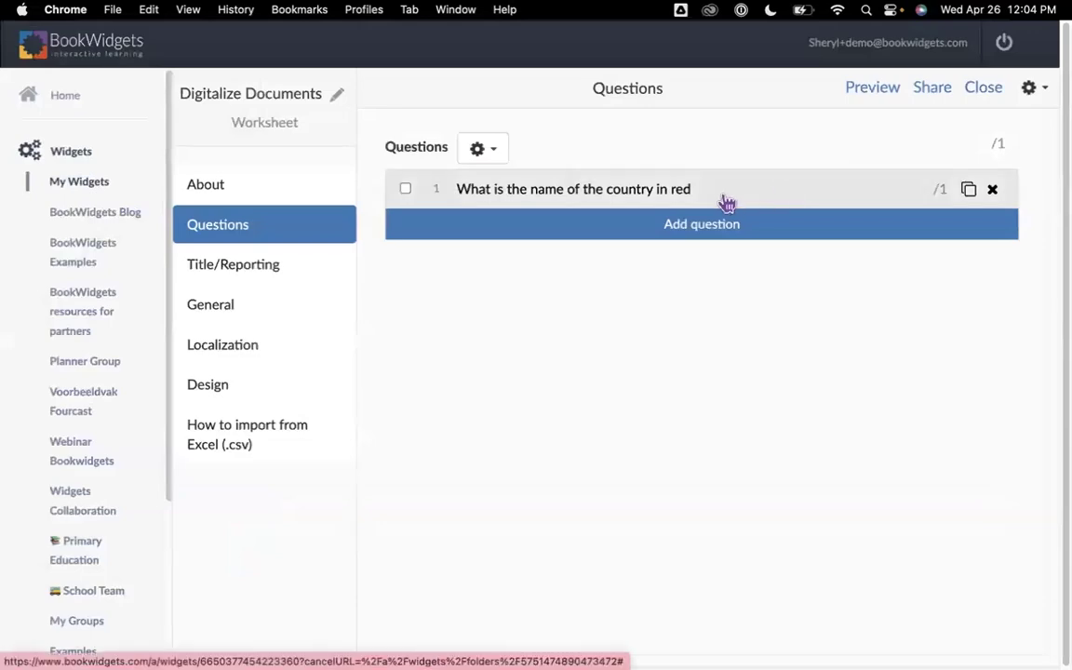
Add a question mark to the imported question's text and set its correct answer to "FRANCE ##France"
left_click(727, 204)
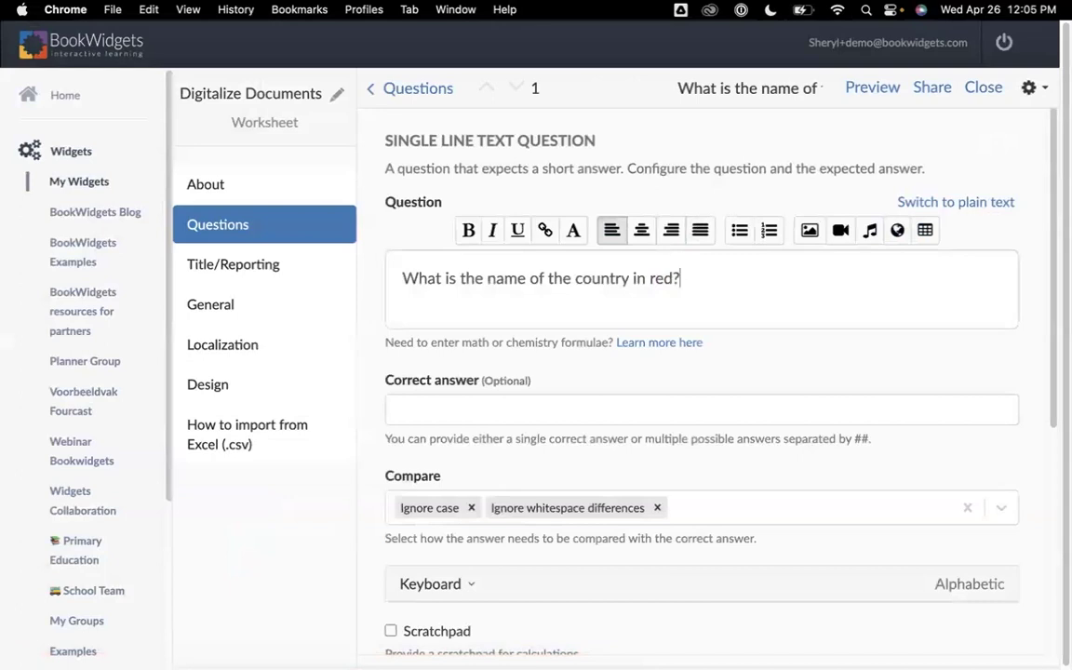
left_click(565, 407)
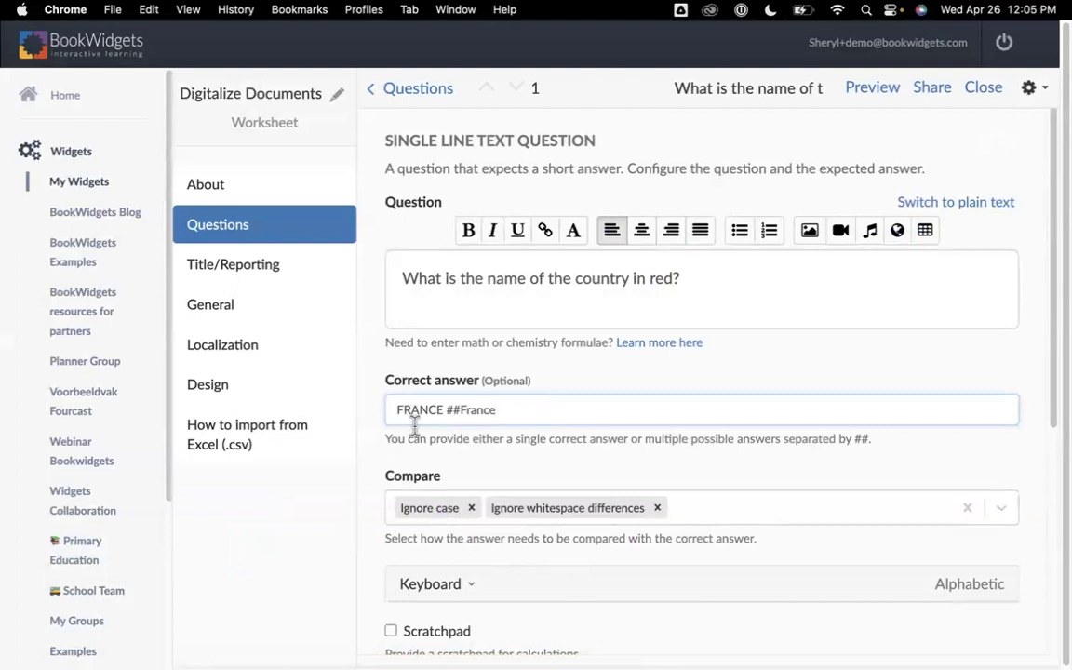
Preview the worksheet in student view to check the question, answer field and map, and close the preview
left_click(869, 98)
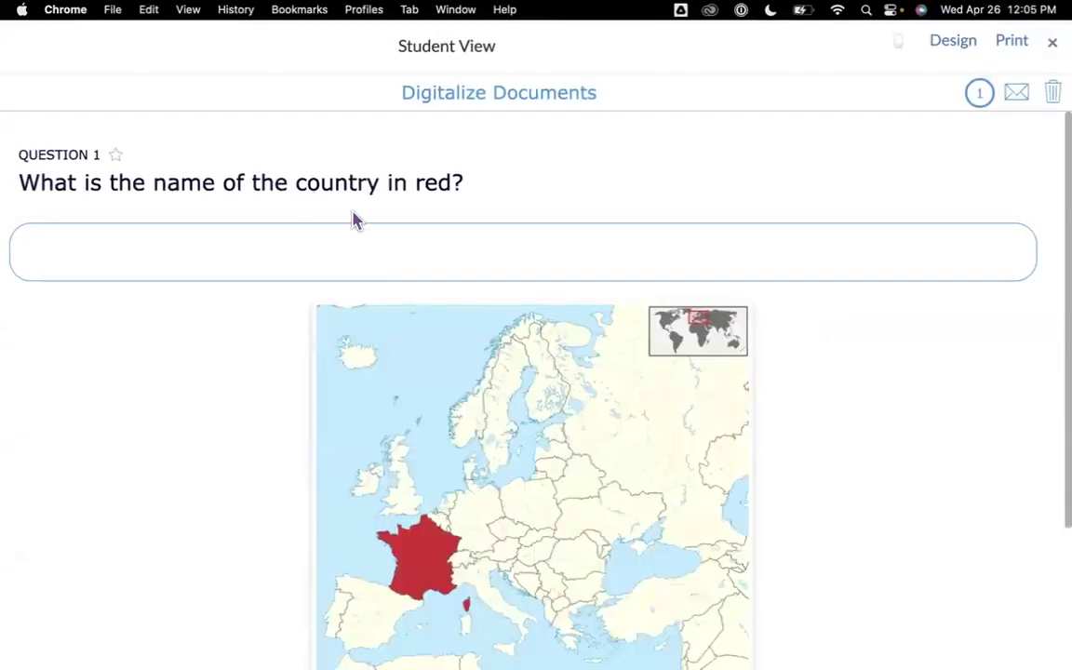
left_click(232, 251)
scroll(816, 391, "down", 3)
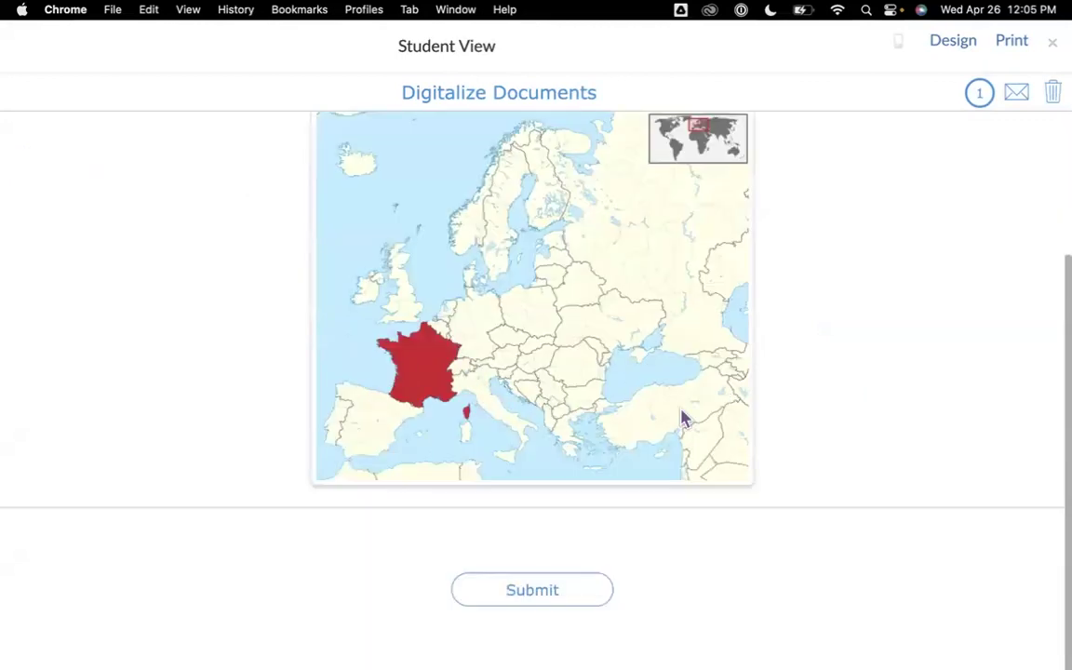
left_click(1051, 48)
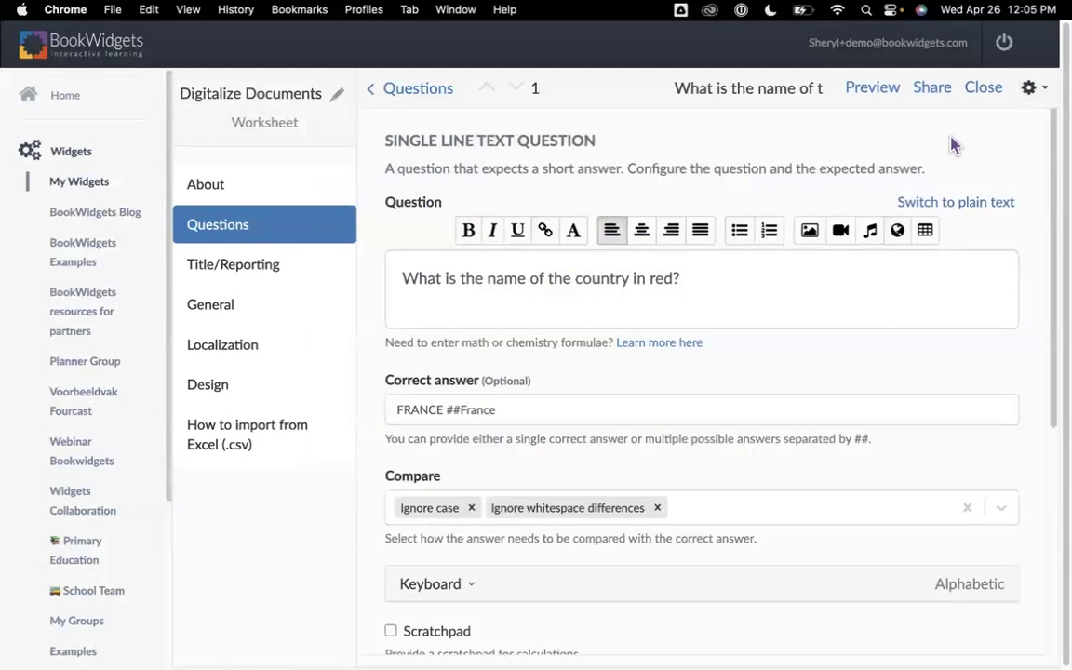
Start another document import into the worksheet from Europe1.docx
left_click(1030, 91)
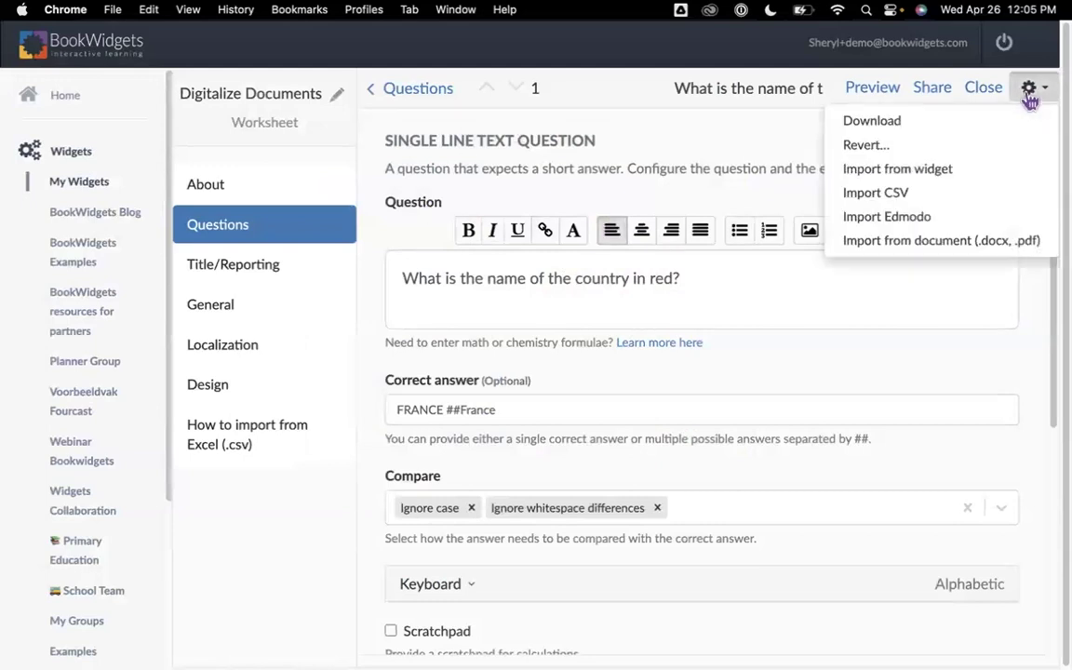
left_click(920, 244)
left_click(385, 228)
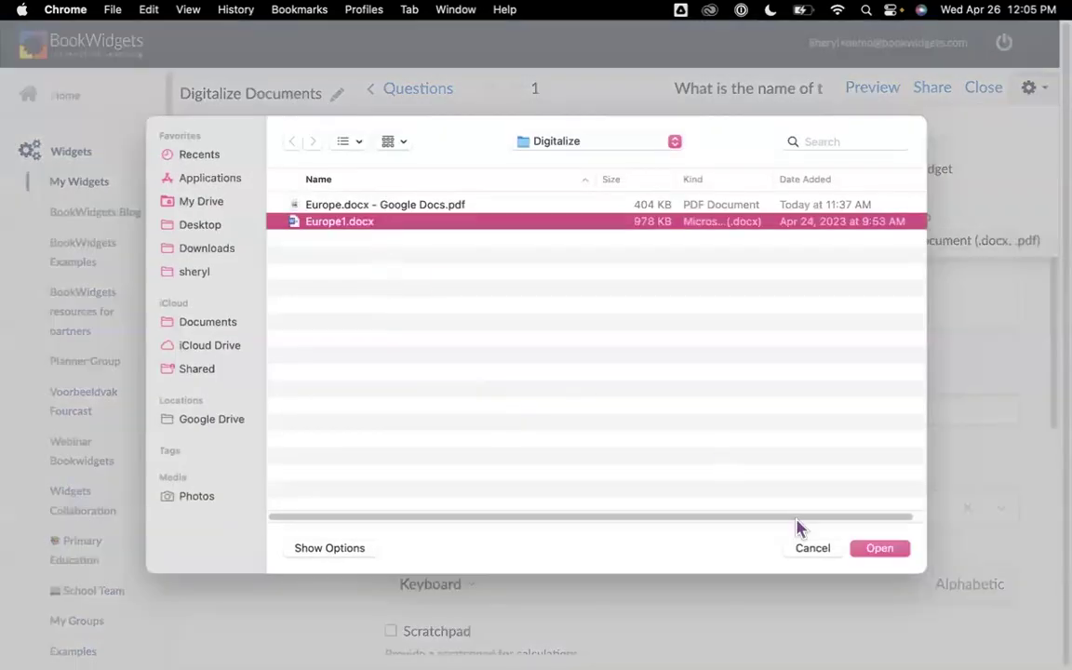
left_click(877, 551)
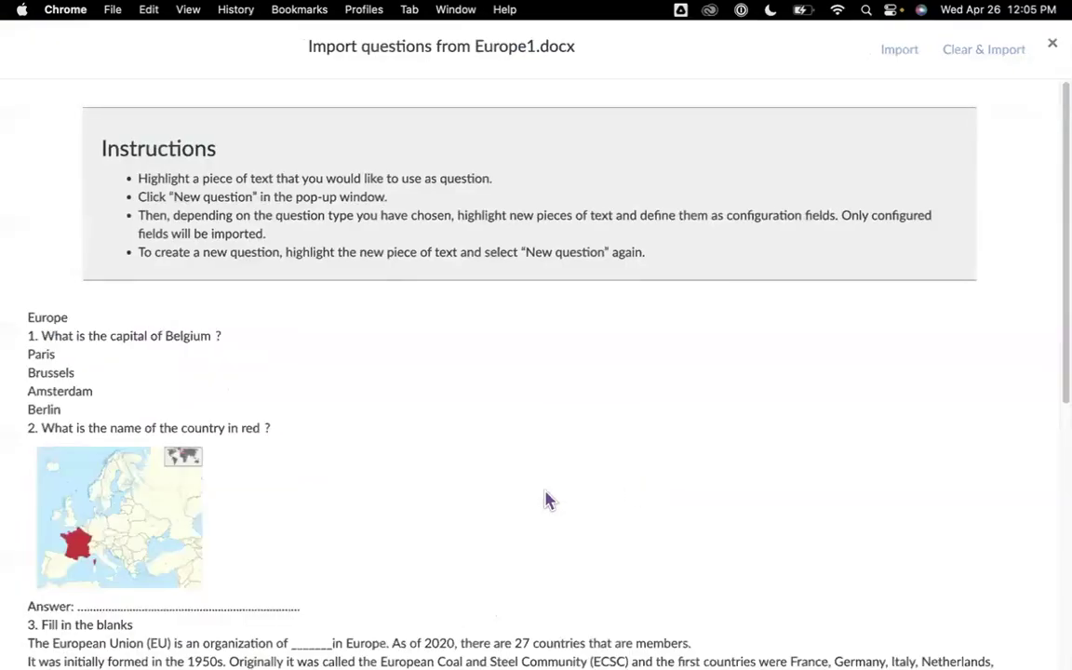
Mark "4. Simplify" with its square-root expression as a new Equations question and its three dotted answer lines as the Text field
scroll(491, 495, "down", 5)
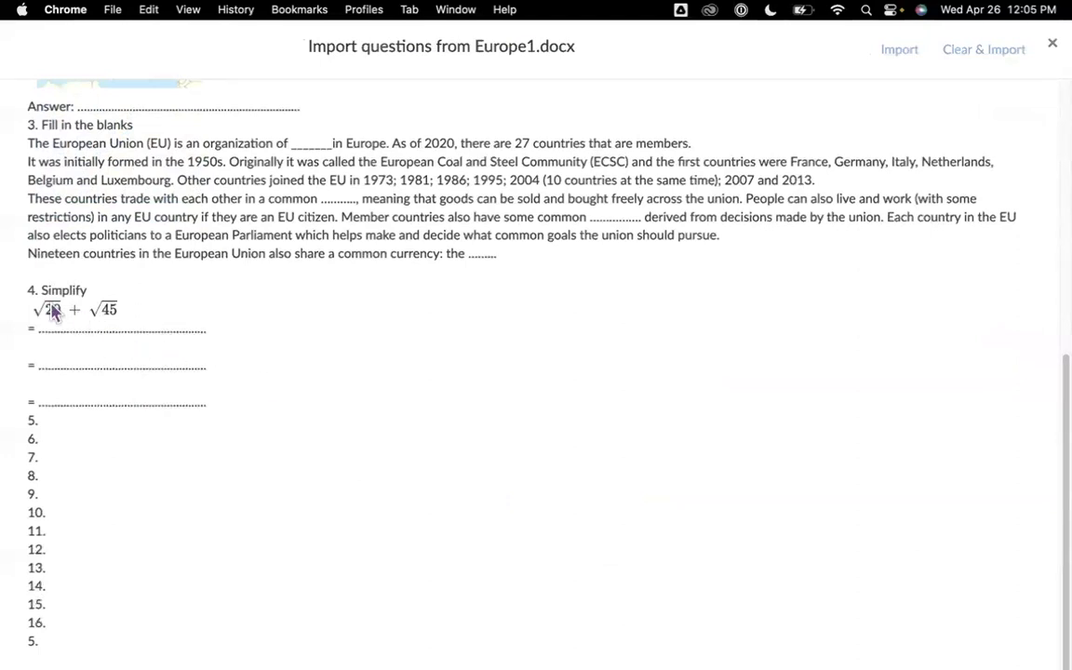
left_click_drag(43, 300, 121, 312)
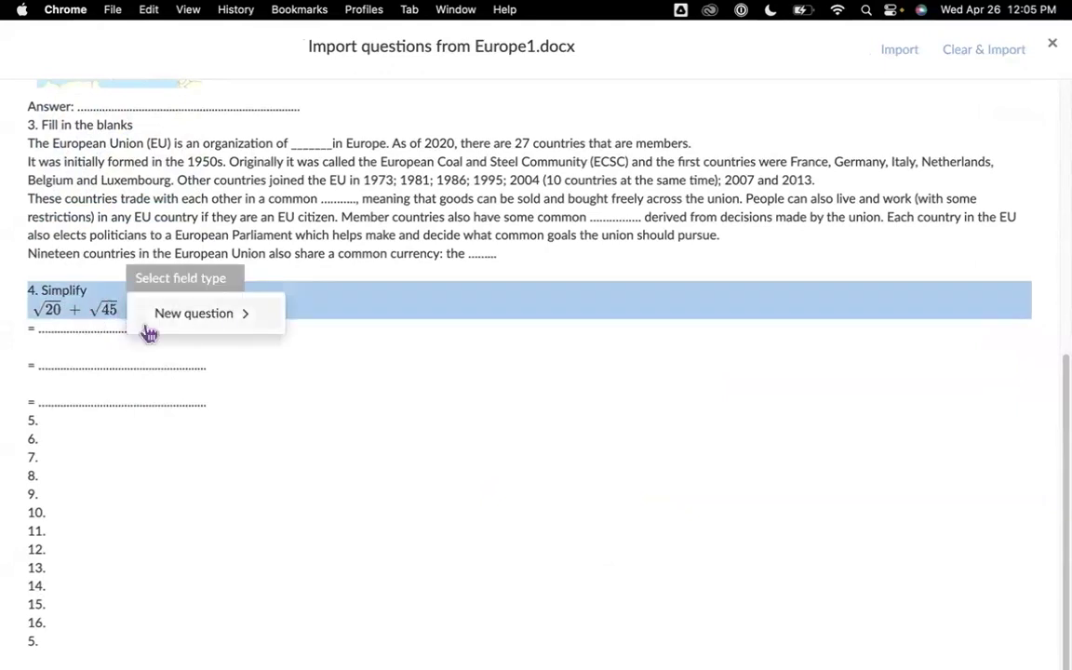
left_click(239, 316)
scroll(349, 450, "down", 5)
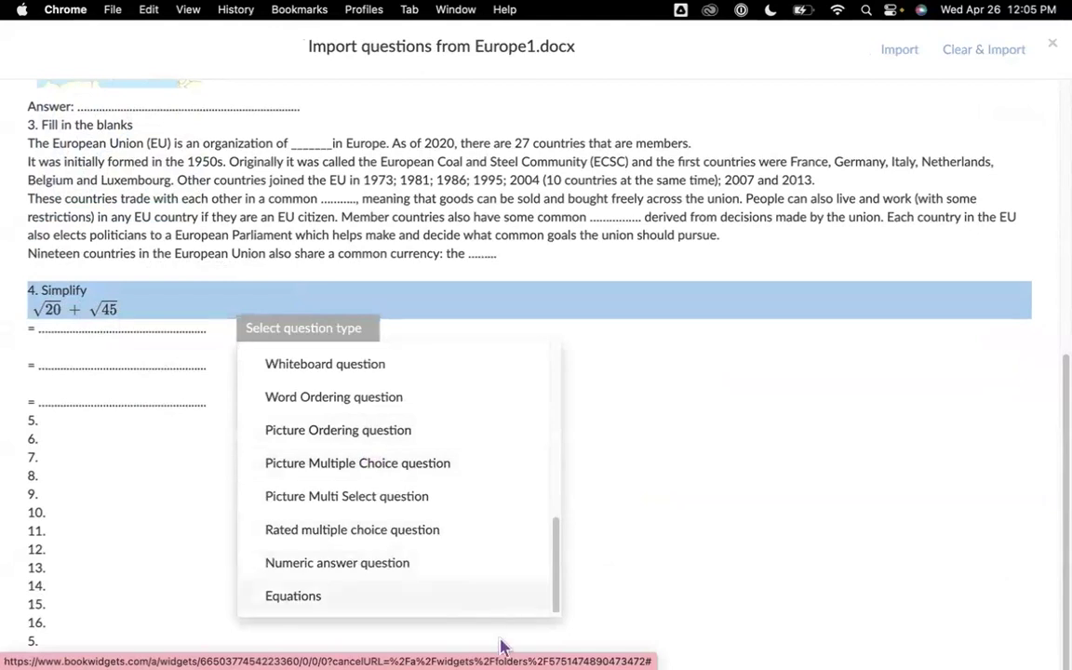
left_click(313, 603)
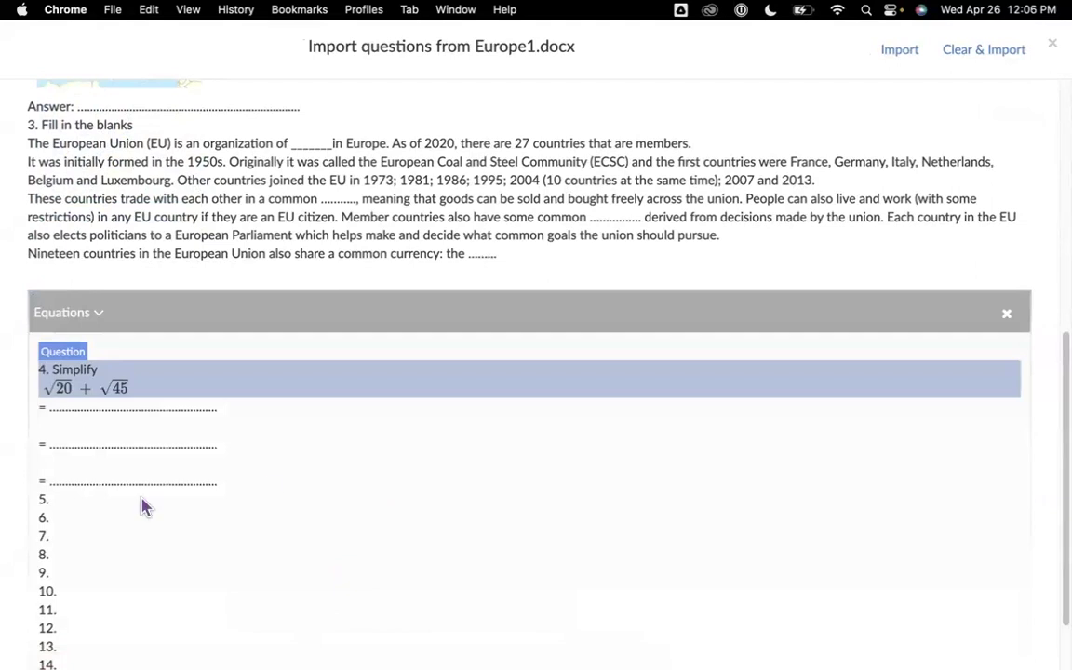
left_click_drag(127, 420, 149, 491)
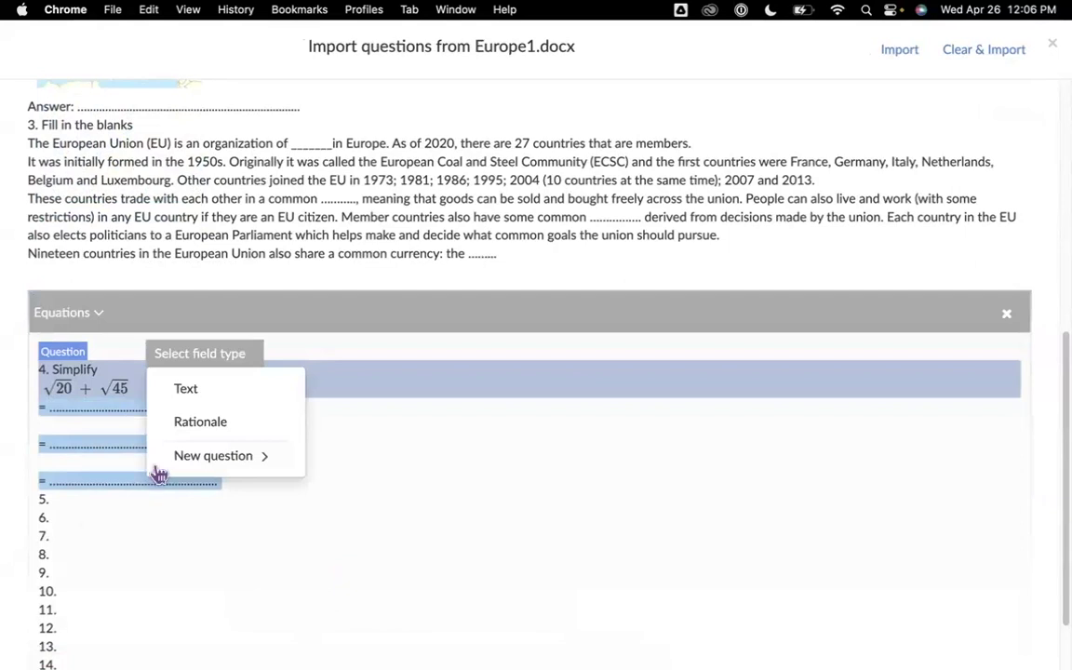
left_click(189, 399)
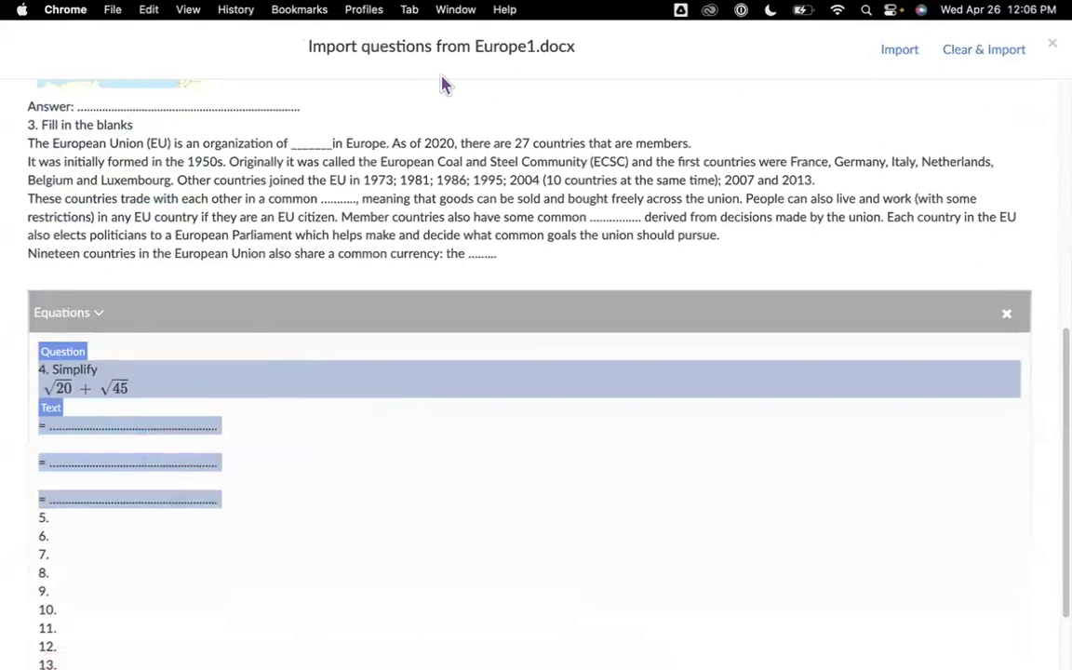
Import the marked Equations question into the worksheet and remove the leading "4." from its question text
left_click(900, 51)
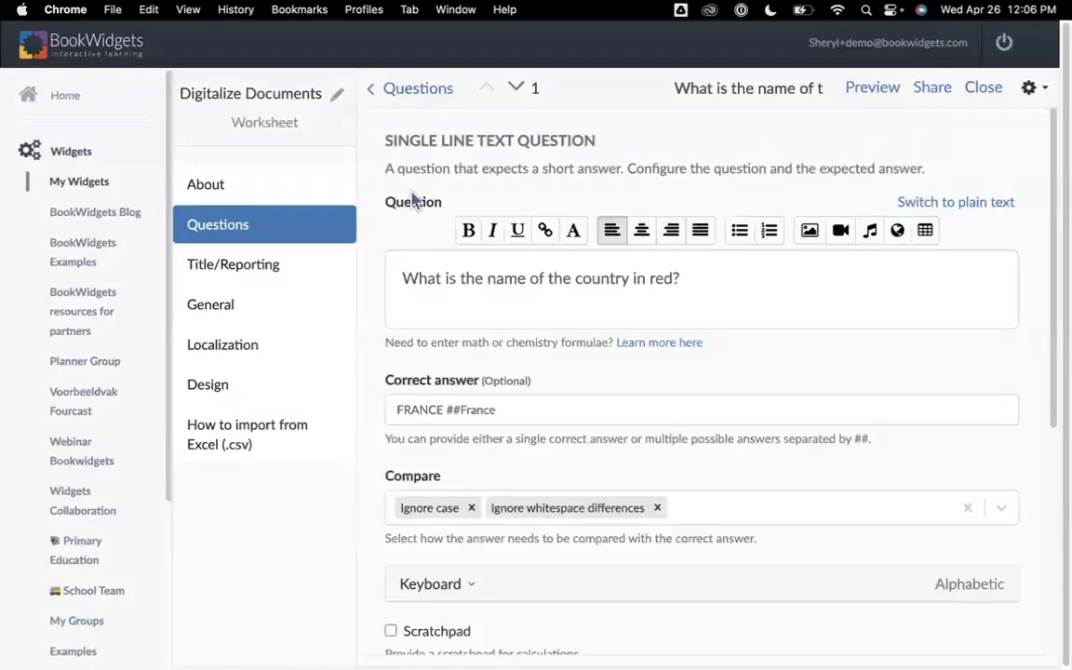
left_click(396, 89)
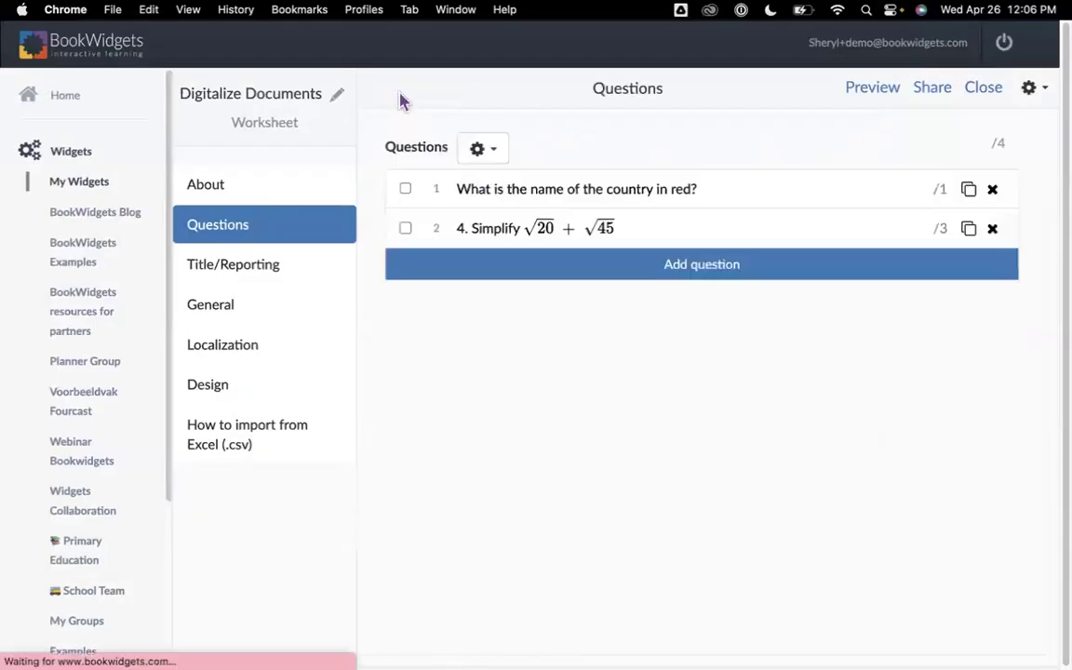
left_click(576, 233)
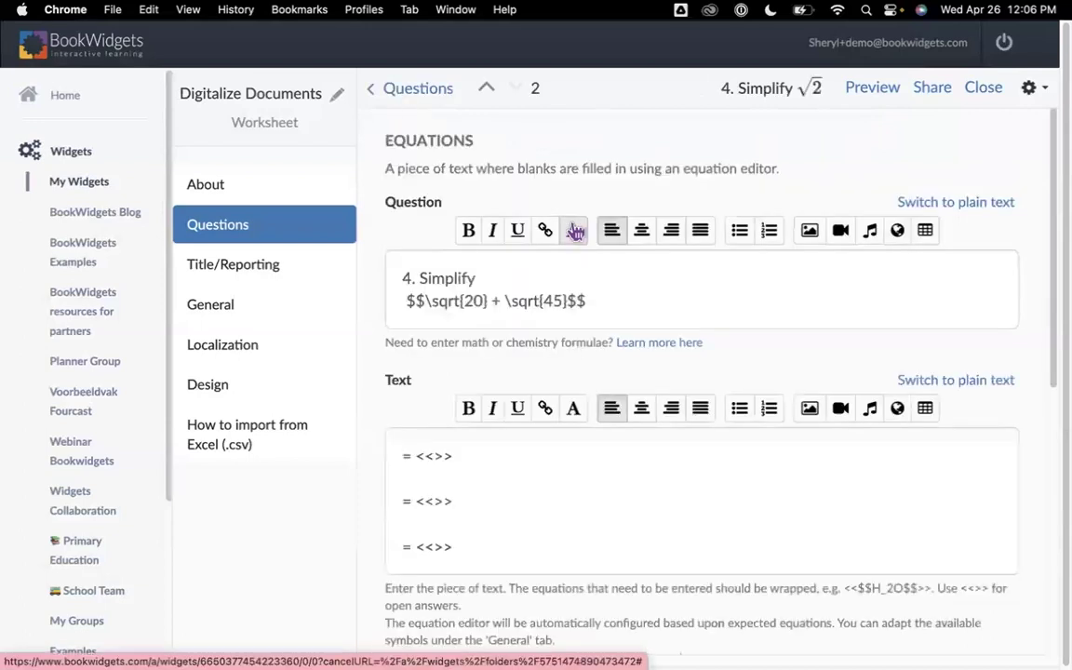
left_click(417, 278)
key("BackSpace")
key("BackSpace")
key("BackSpace")
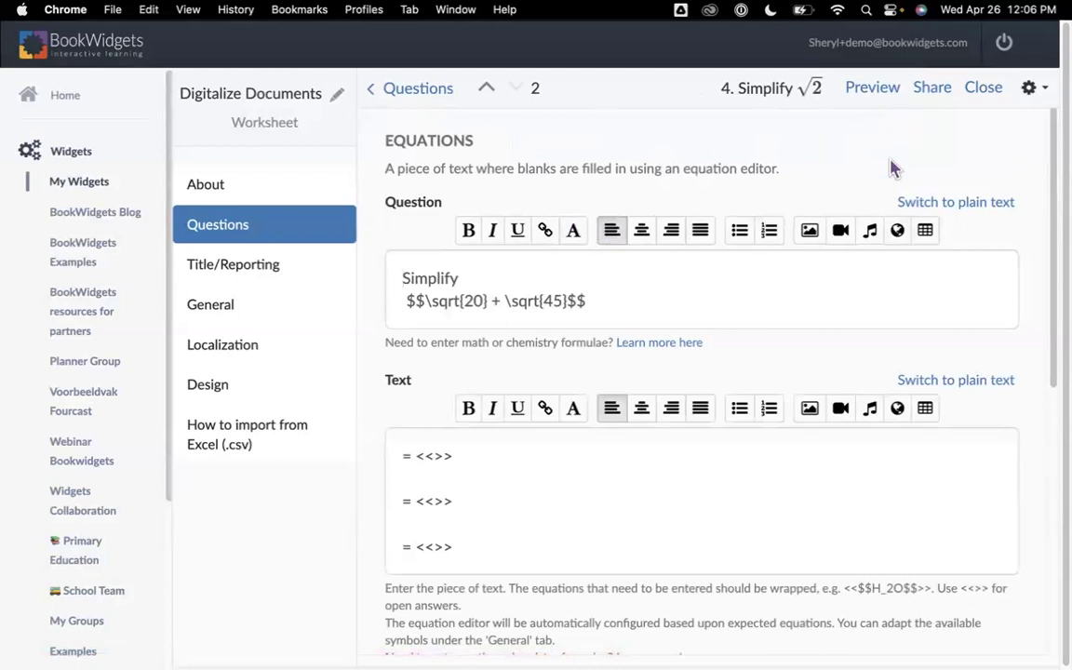
Enable the scratchpad for calculations on the Simplify question
scroll(722, 406, "down", 2)
scroll(720, 400, "down", 5)
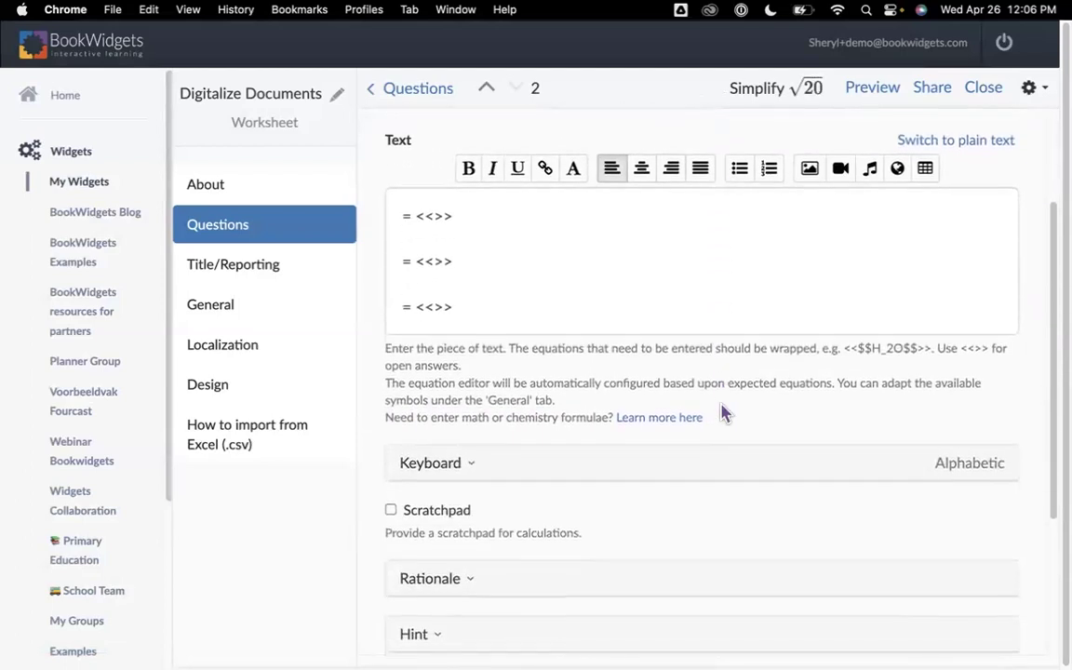
scroll(723, 411, "down", 6)
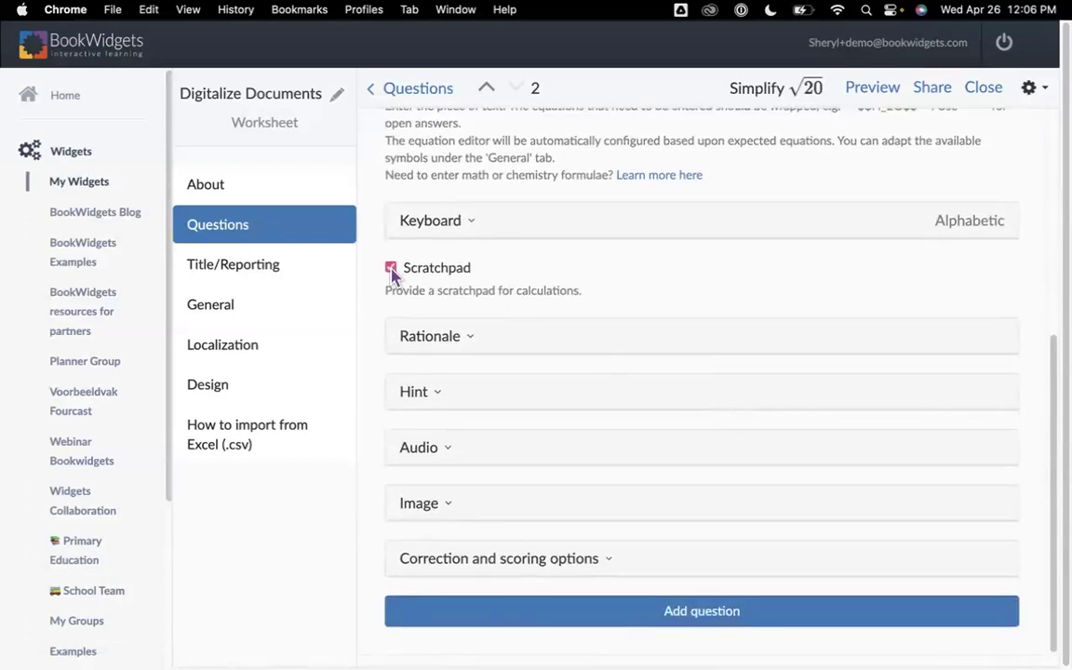
Examine the worksheet's general scratchpad settings, including the availability and background choices, and return to the question list
left_click(204, 316)
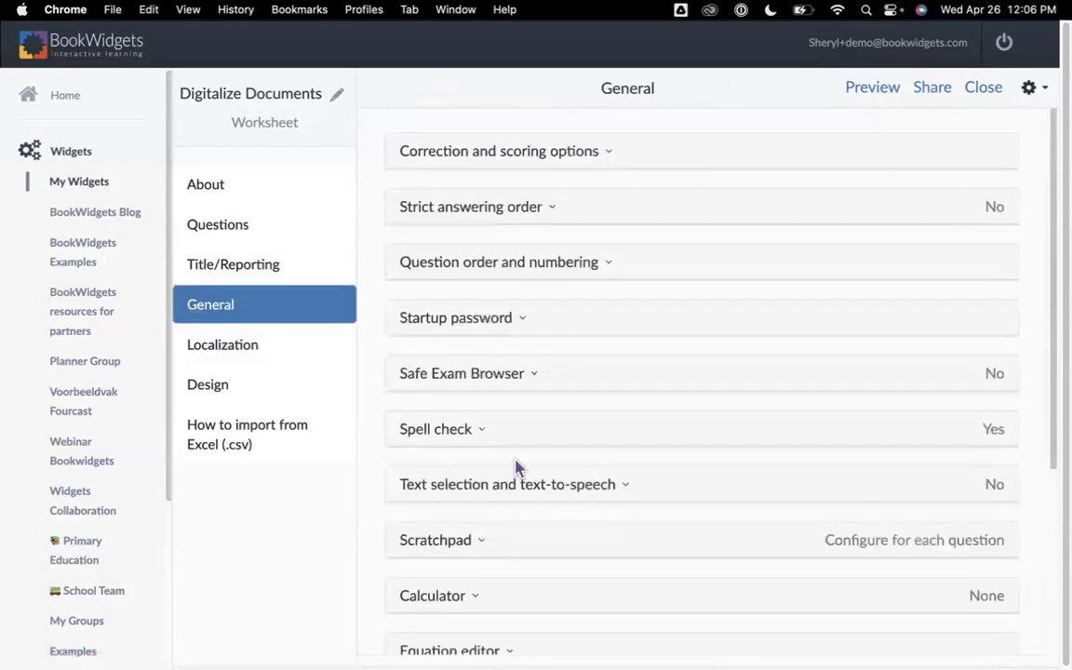
scroll(540, 455, "down", 2)
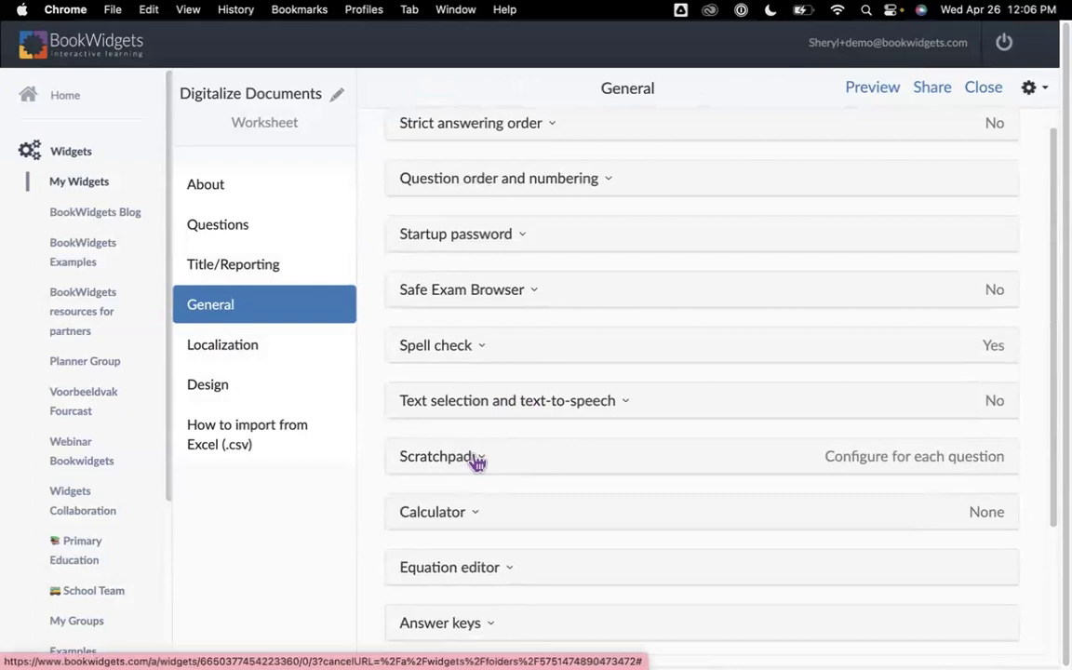
left_click(477, 458)
scroll(539, 469, "down", 5)
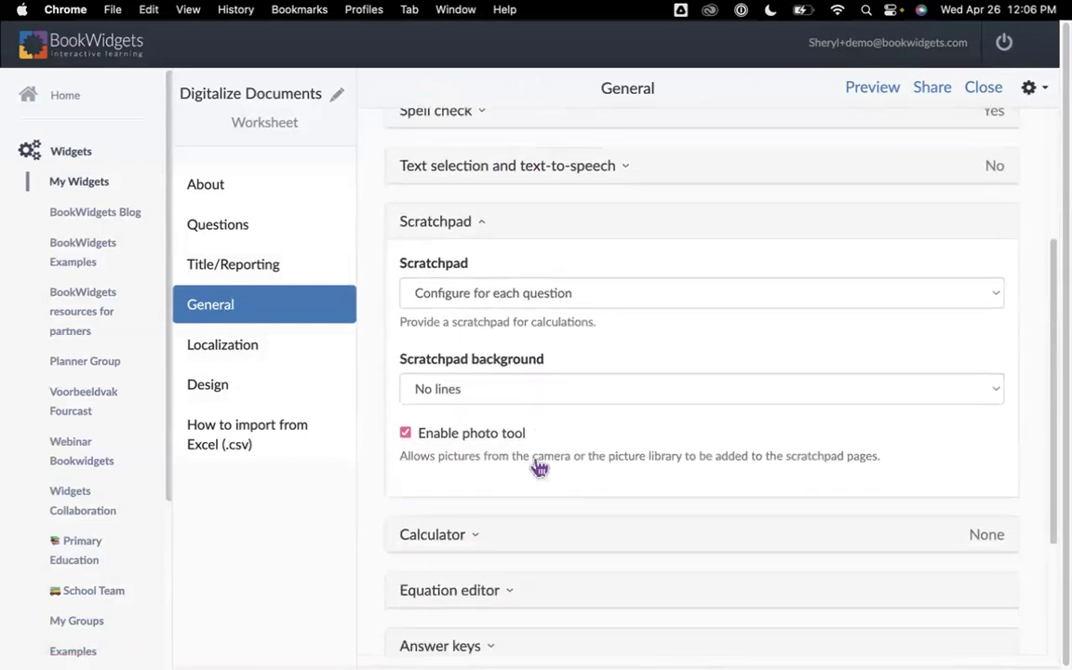
left_click(612, 270)
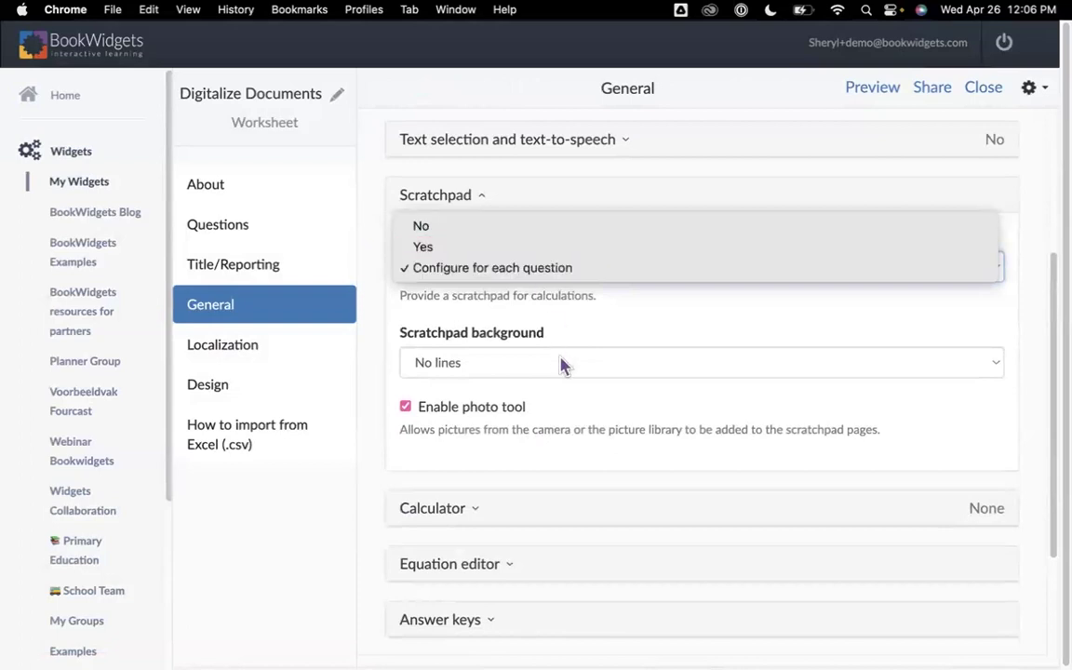
left_click(564, 268)
left_click(470, 367)
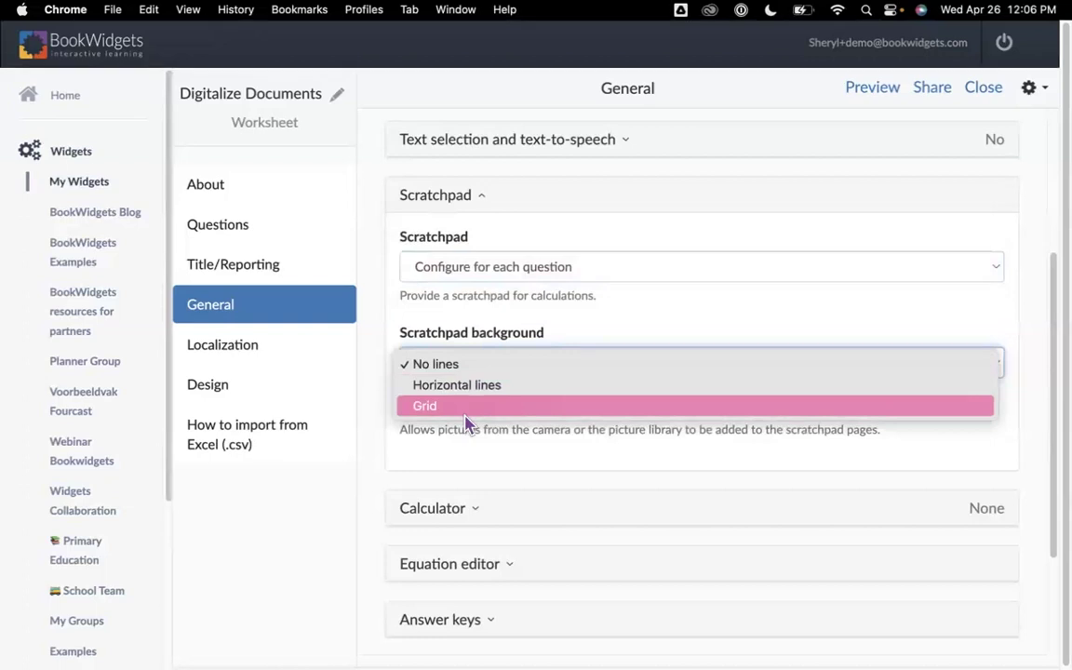
left_click(203, 233)
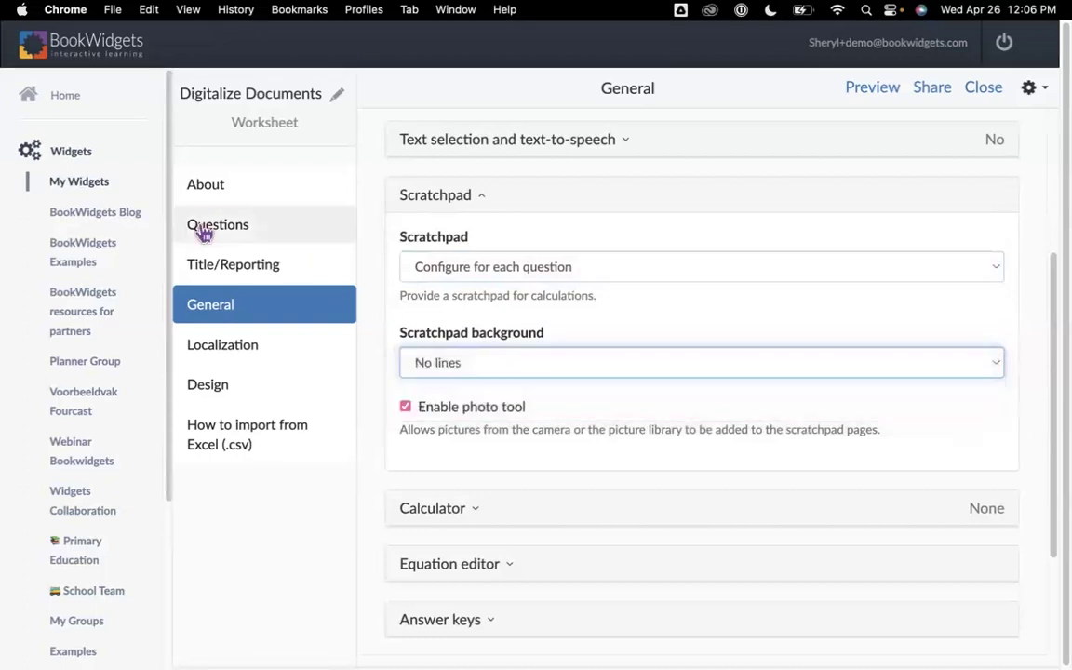
left_click(204, 232)
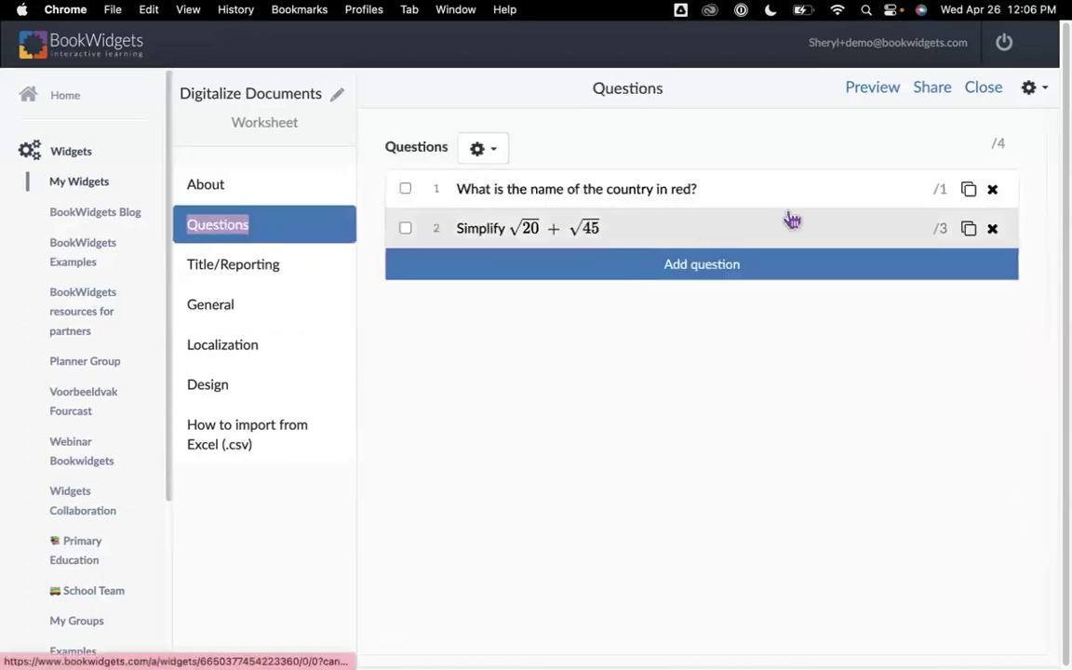
Preview the worksheet in student view and hand-draw the square root of 20 in the Simplify question's scratchpad
left_click(870, 93)
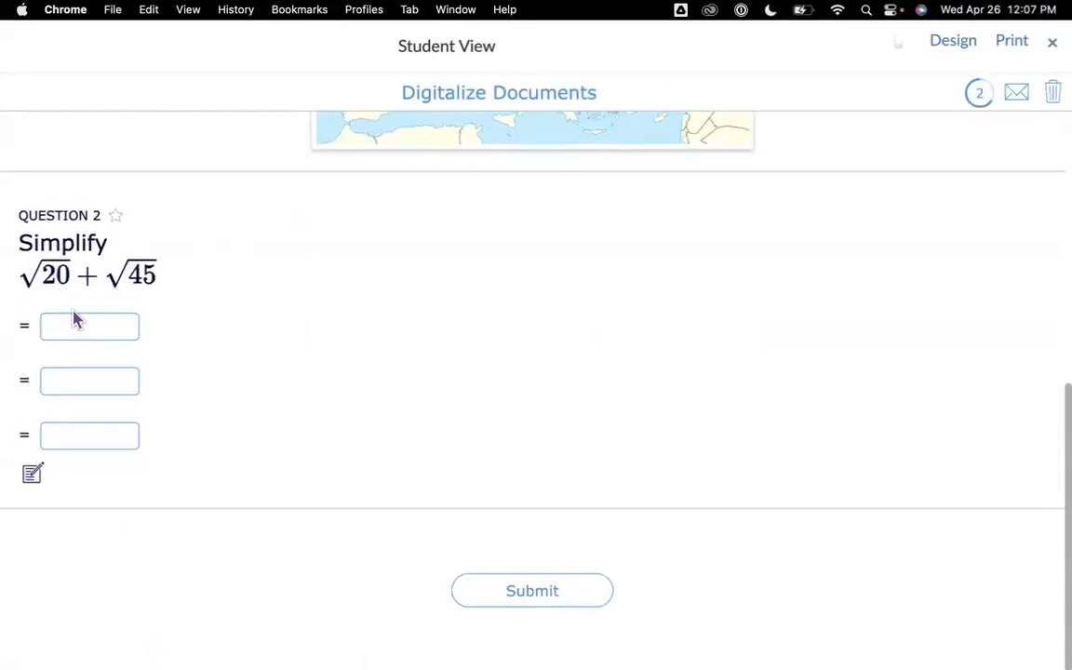
left_click(33, 477)
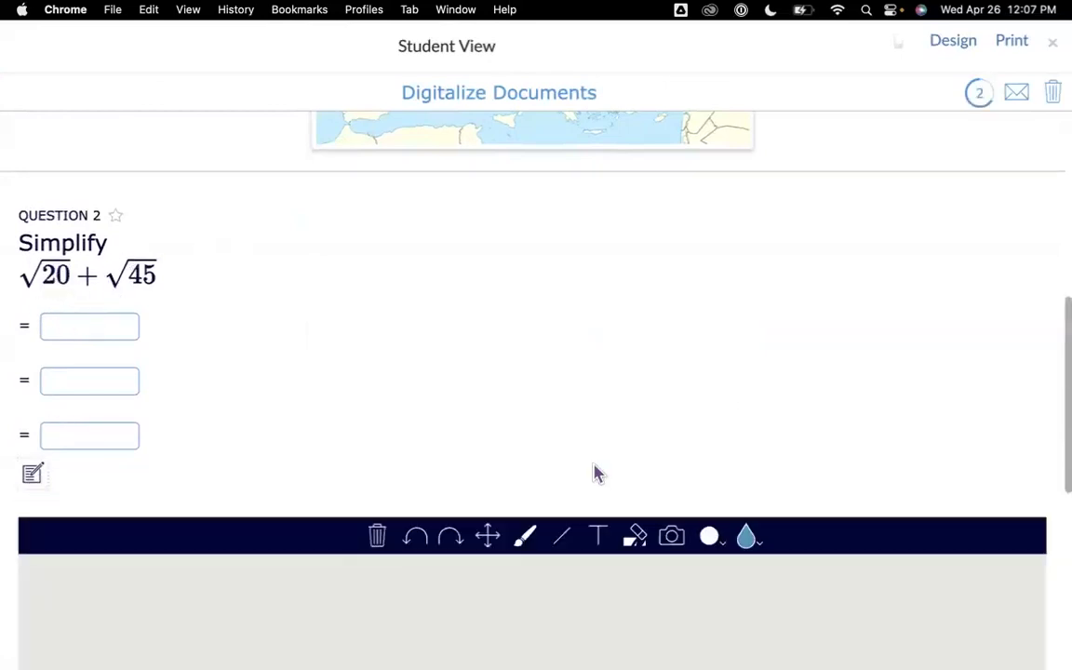
scroll(596, 456, "down", 8)
left_click_drag(299, 321, 502, 253)
mouse_move(370, 286)
left_mouse_down()
mouse_move(395, 279)
mouse_move(376, 304)
mouse_move(403, 315)
left_mouse_up()
left_click_drag(445, 282, 457, 283)
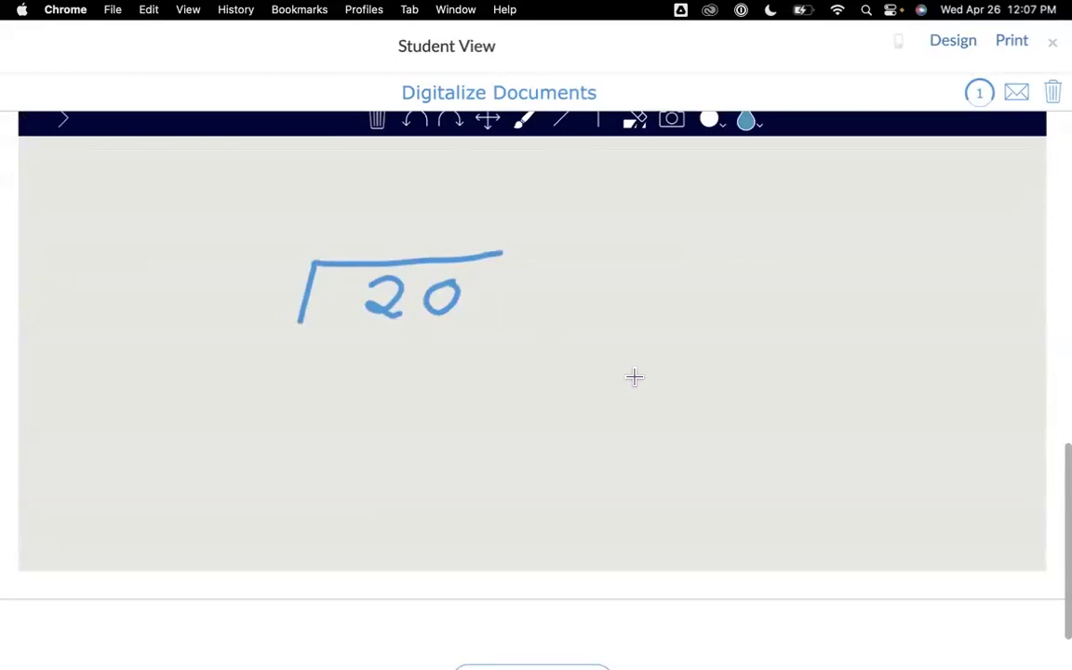
Try the star markers beside questions 1 and 2 in the student view and close the preview
scroll(600, 376, "up", 5)
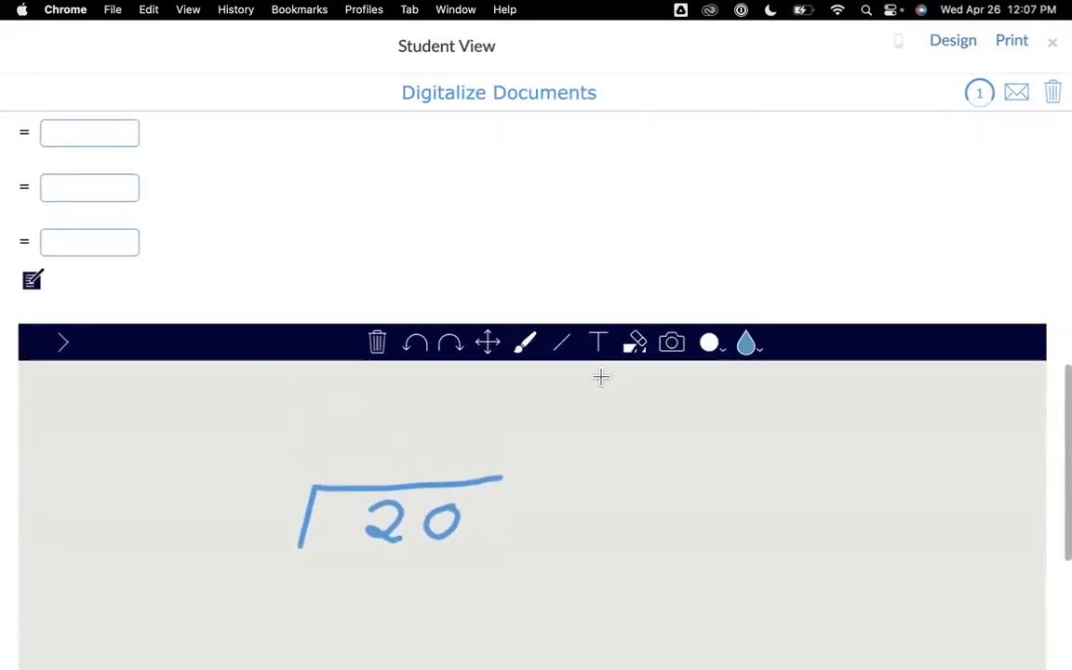
scroll(600, 376, "up", 2)
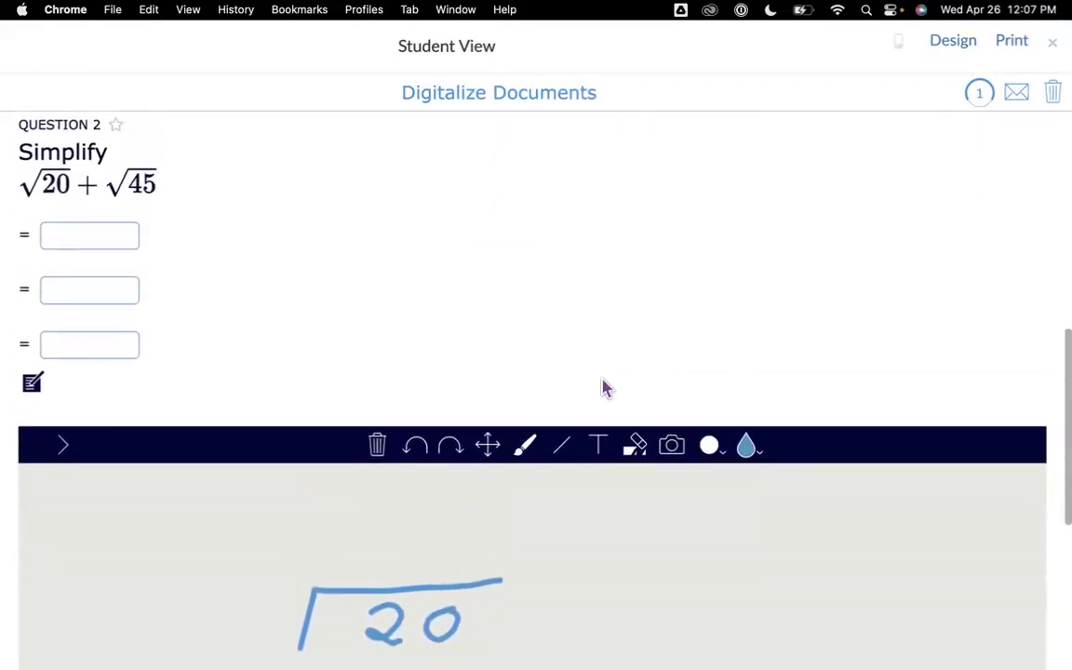
scroll(603, 387, "up", 9)
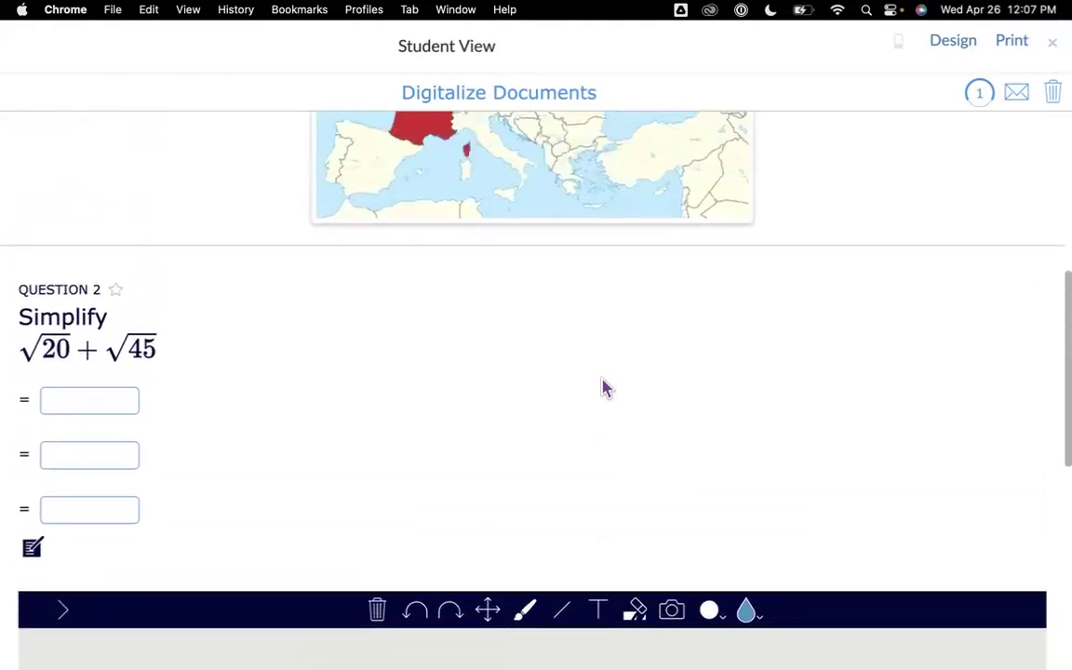
scroll(603, 388, "up", 5)
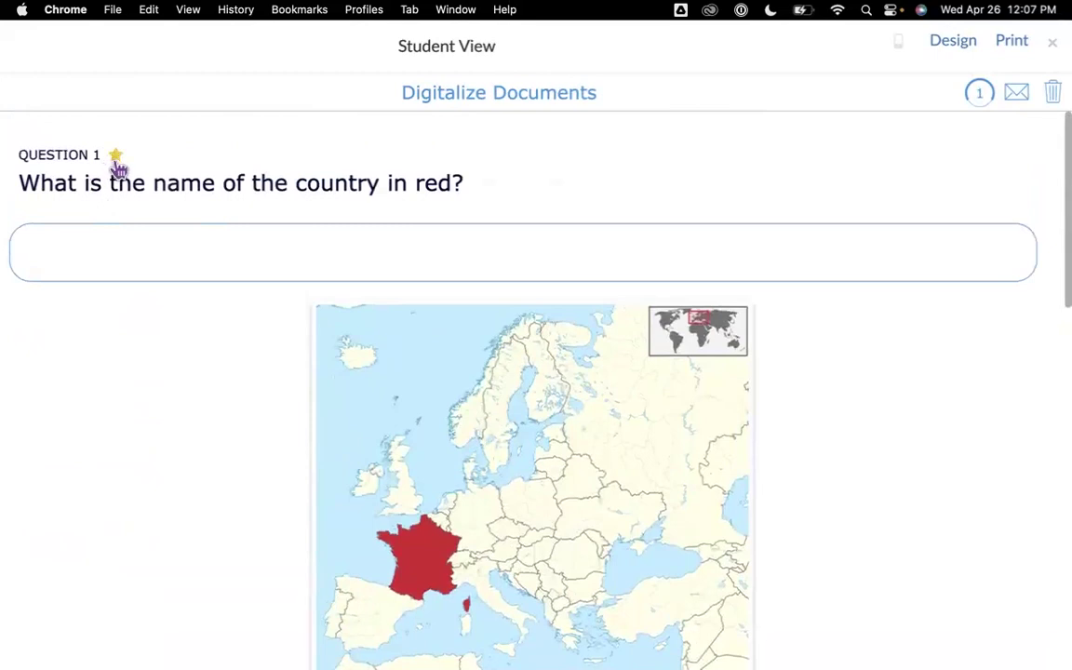
scroll(167, 279, "down", 5)
left_click(116, 503)
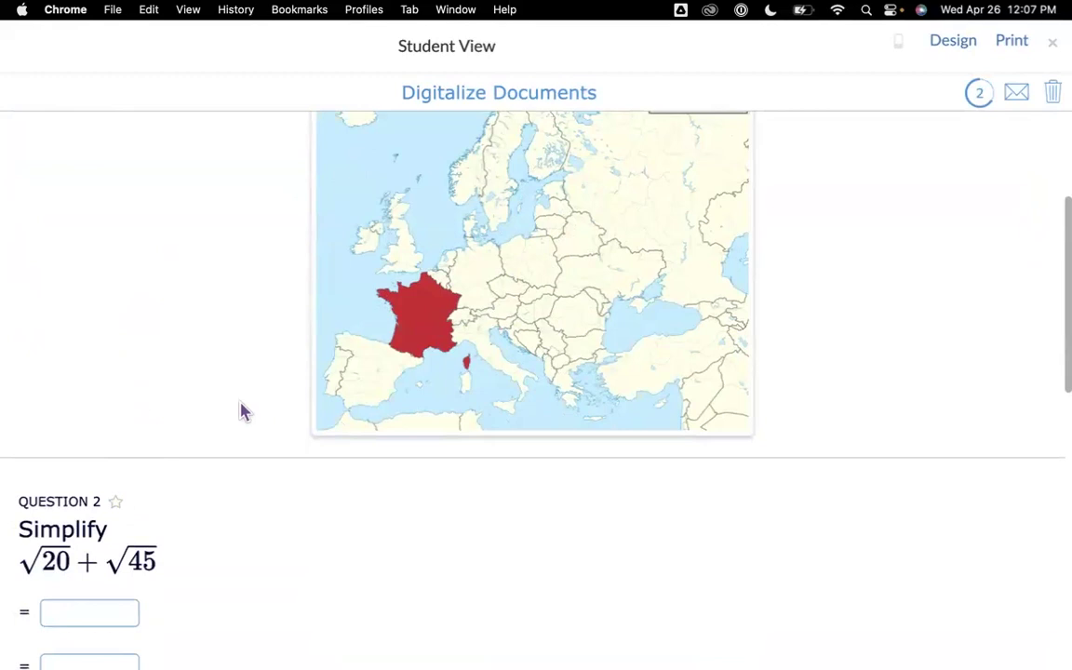
left_click(1051, 49)
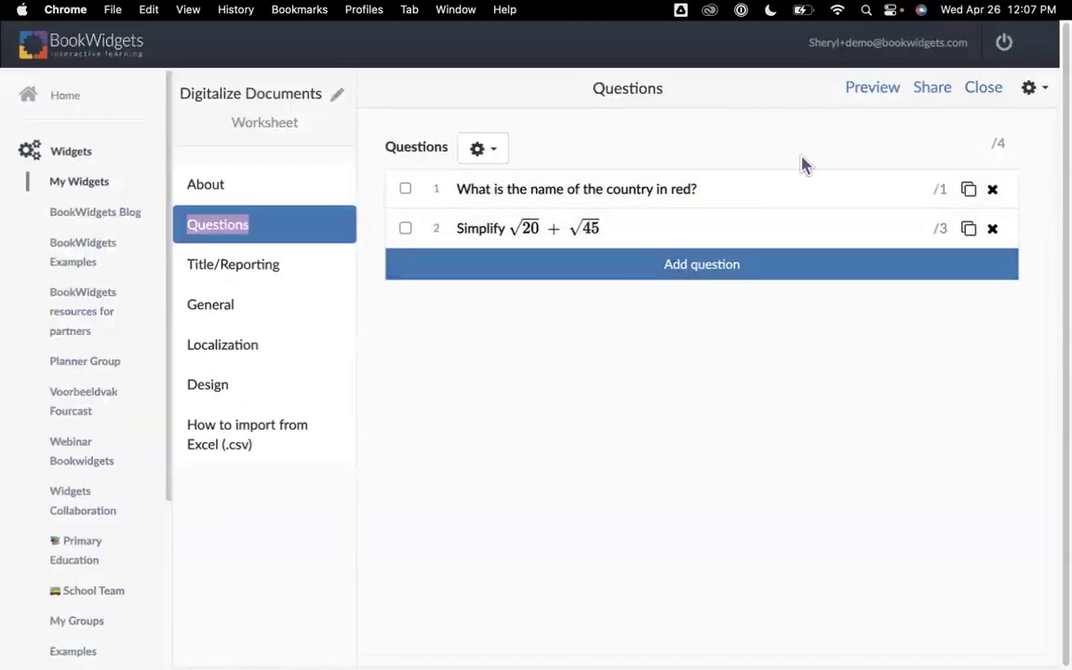
Load Europe1.docx again as the source document for importing another question
left_click(1031, 88)
left_click(934, 242)
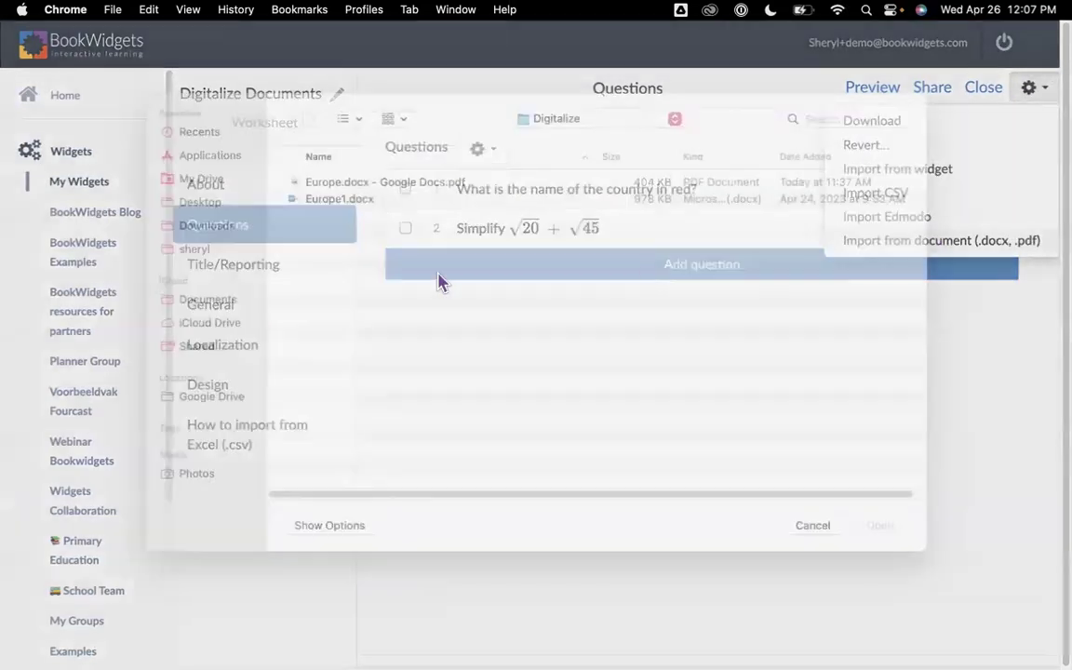
left_click(317, 223)
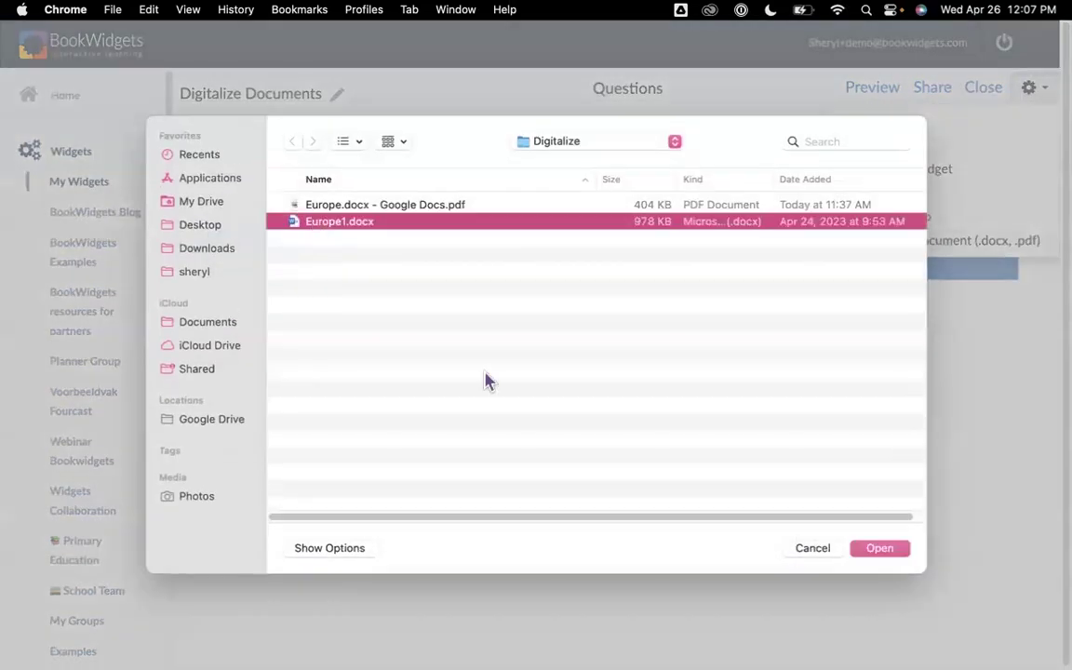
left_click(870, 551)
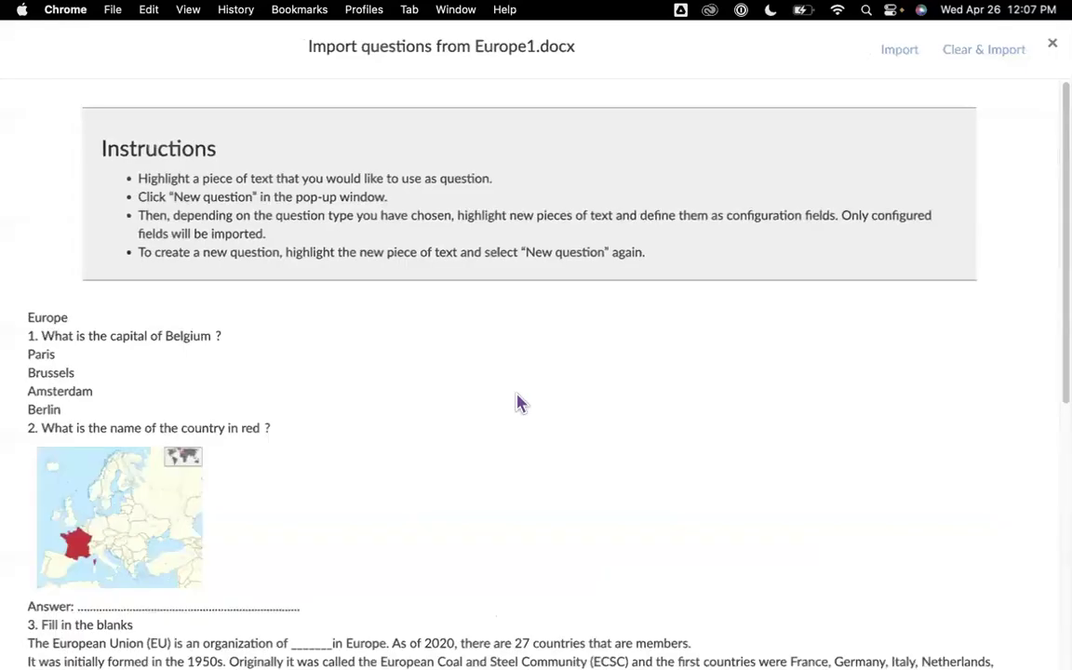
Mark "What is the name of the country in red ?" as a new Annotate picture question
left_click_drag(264, 429, 42, 429)
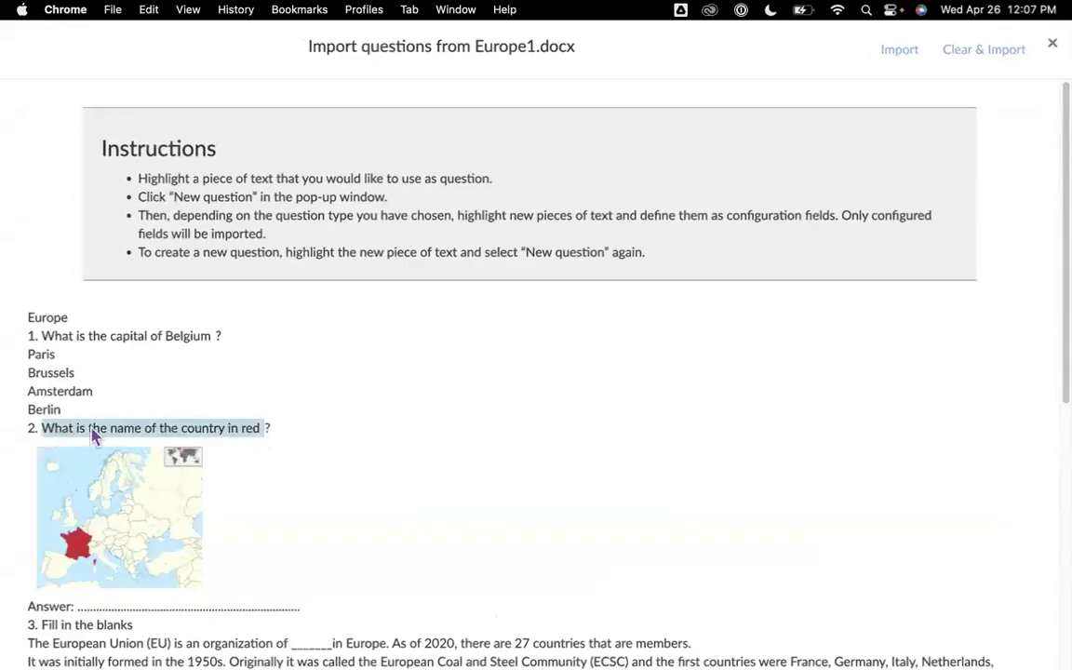
triple_click(280, 430)
left_click(321, 440)
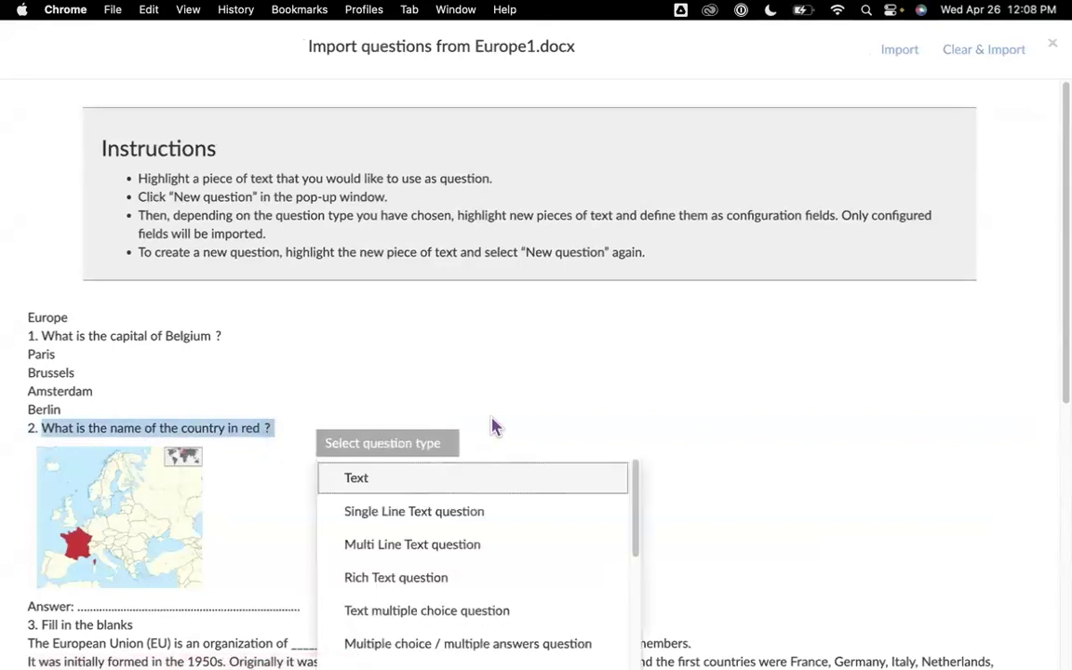
scroll(633, 521, "down", 3)
scroll(634, 521, "down", 5)
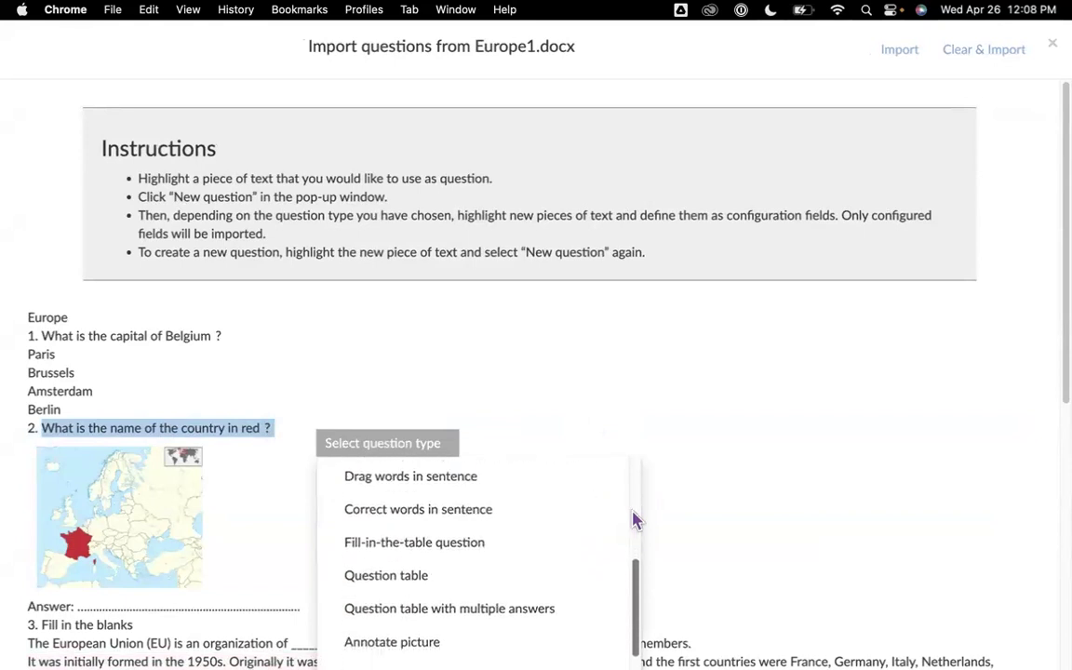
left_click(452, 544)
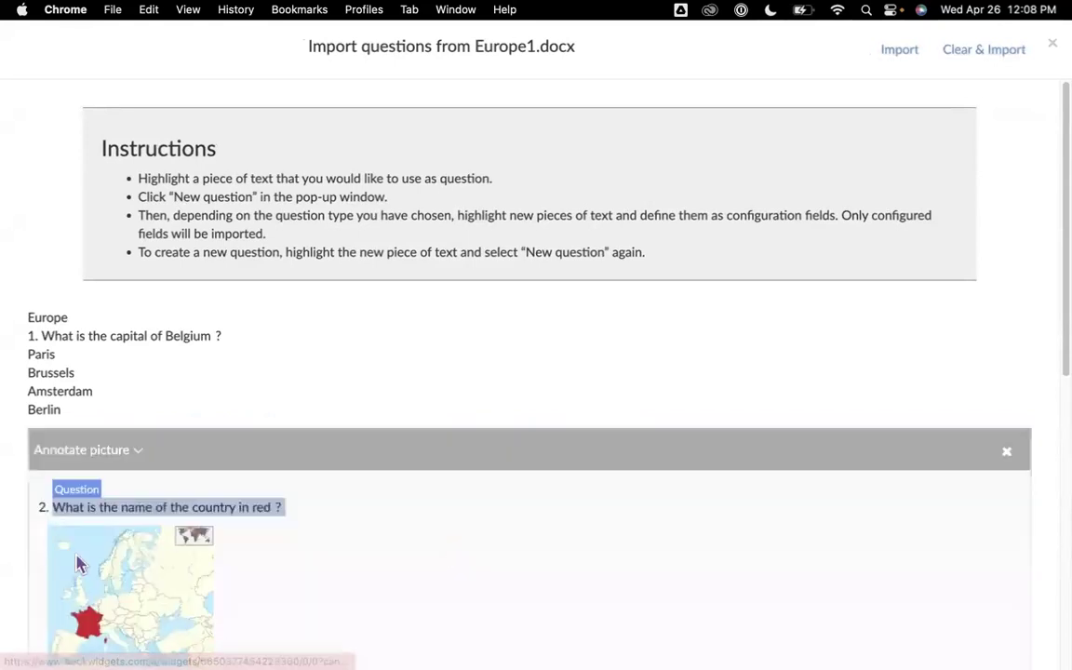
Assign the Europe map to the new question's Picture field and import the question into the worksheet
left_click(77, 564)
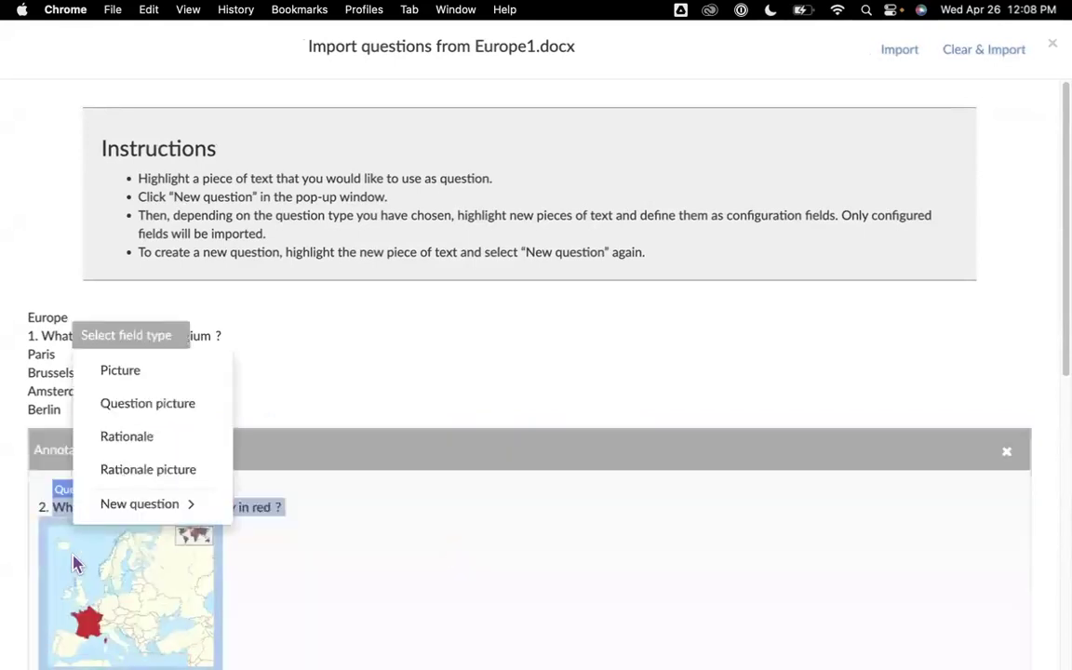
left_click(124, 373)
left_click(901, 54)
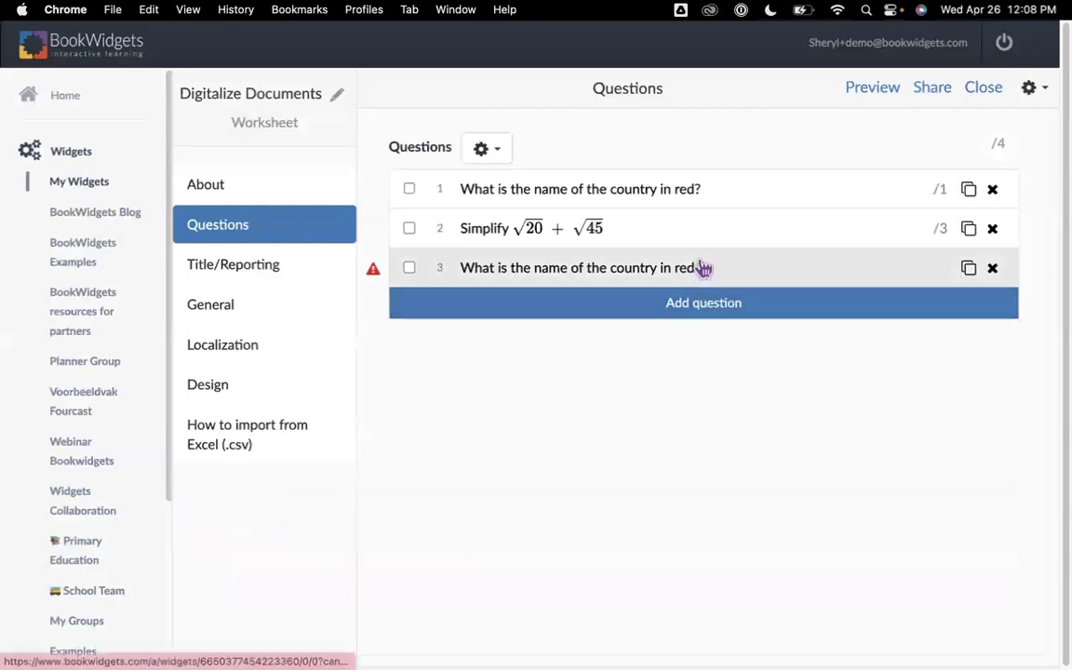
Open question 3 and add an input field to its Annotate picture map
left_click(704, 268)
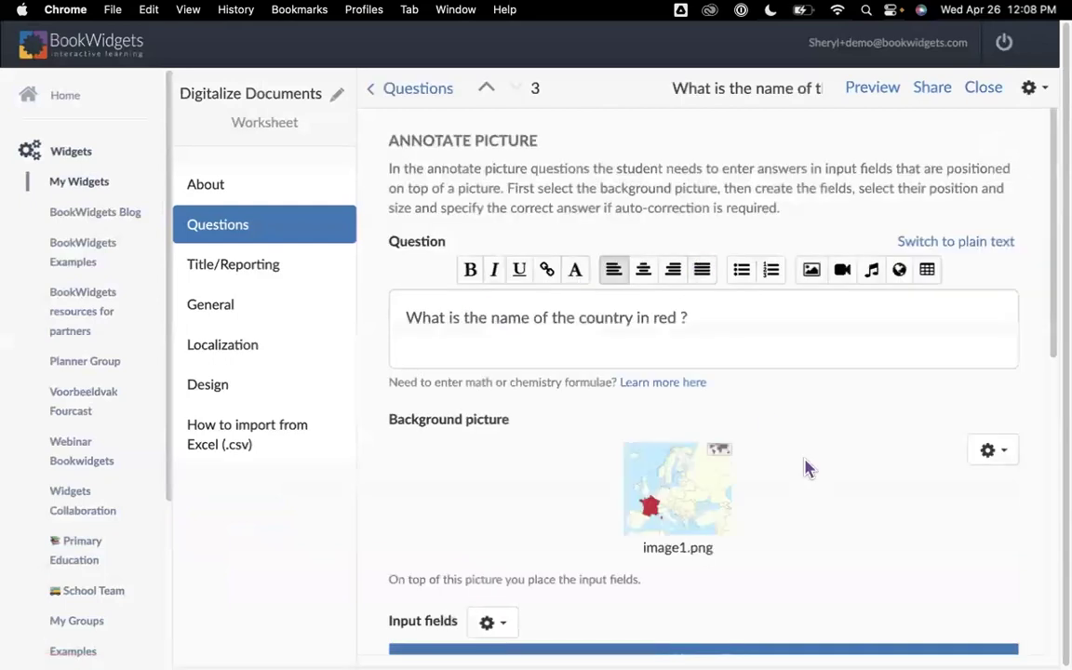
scroll(806, 467, "down", 3)
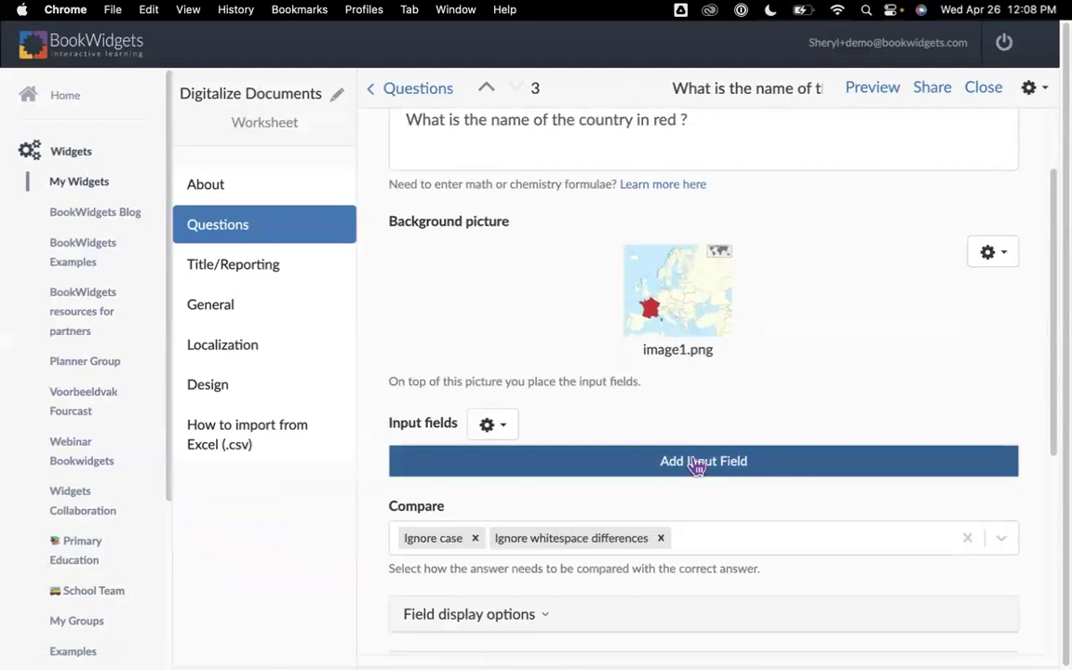
left_click(695, 466)
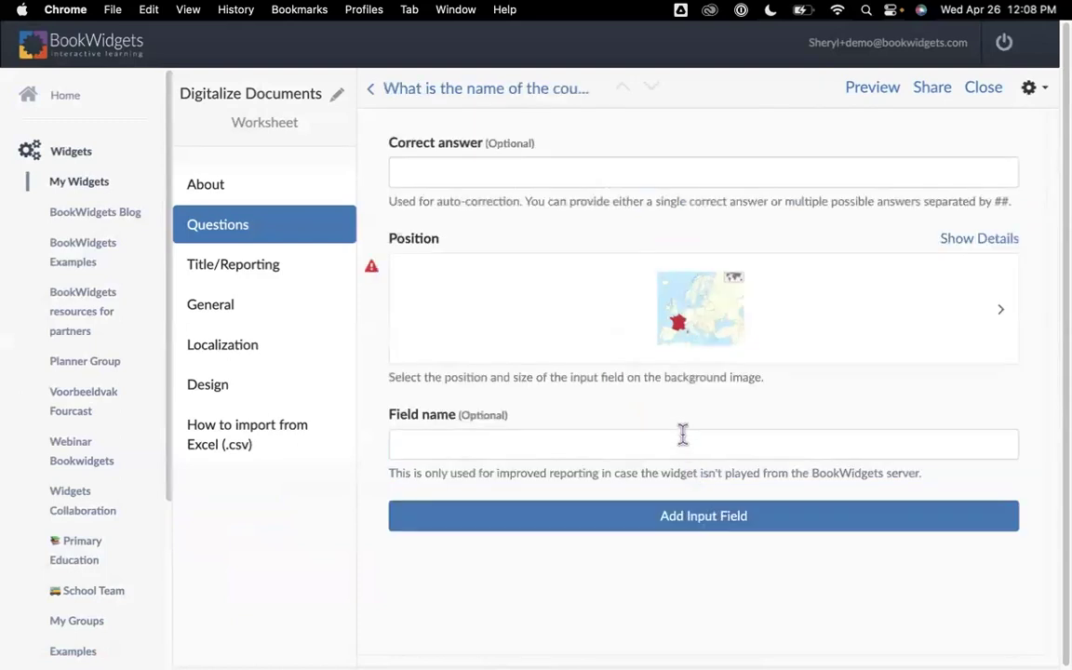
Position the input field in the sea northwest of Britain with its marker on France, and set the correct answer to France
left_click(700, 307)
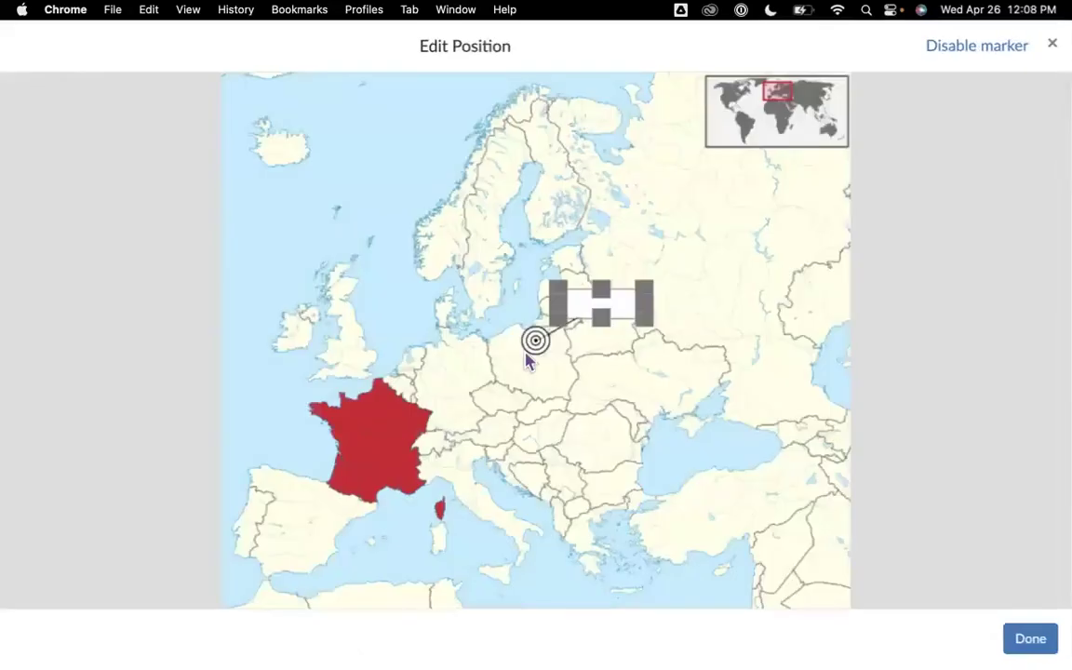
left_click_drag(534, 343, 360, 443)
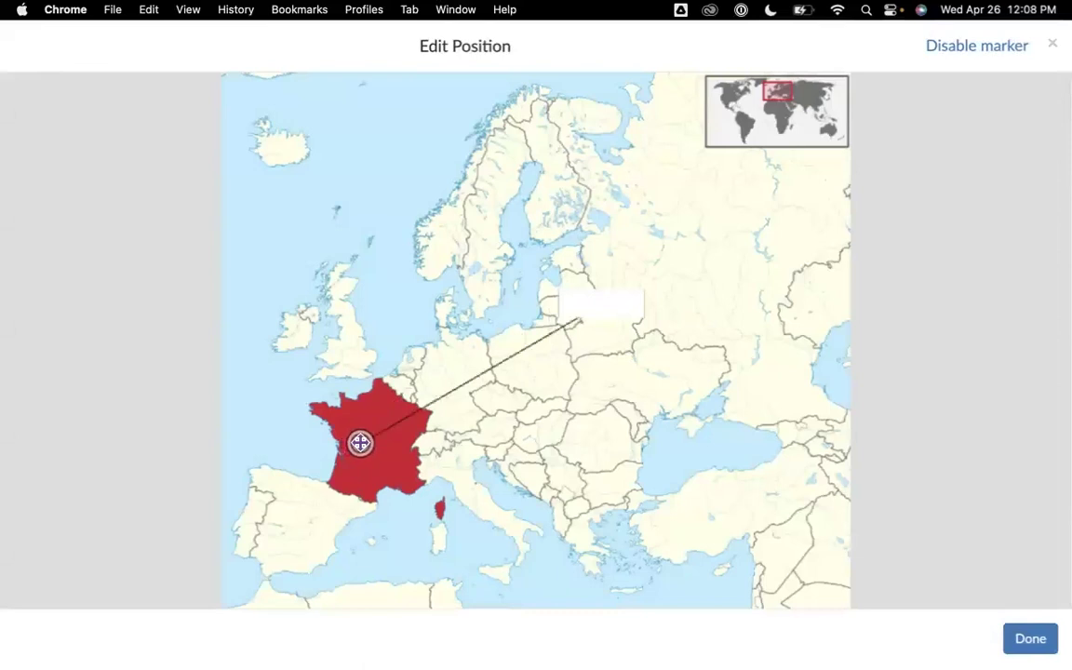
left_click(233, 224)
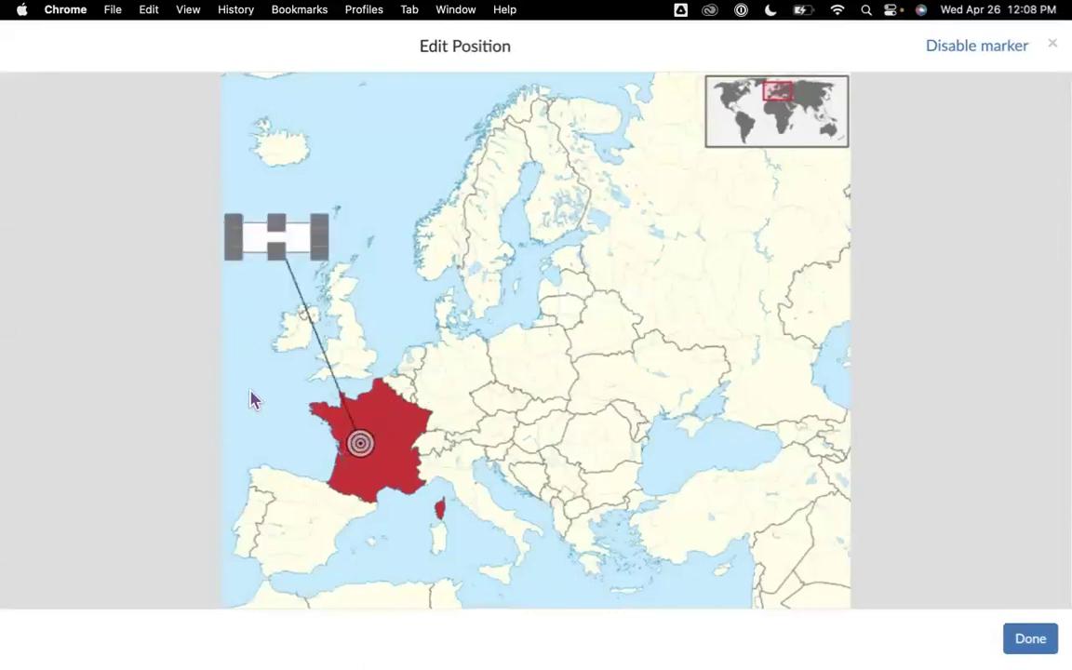
left_click(246, 417)
left_click(761, 309)
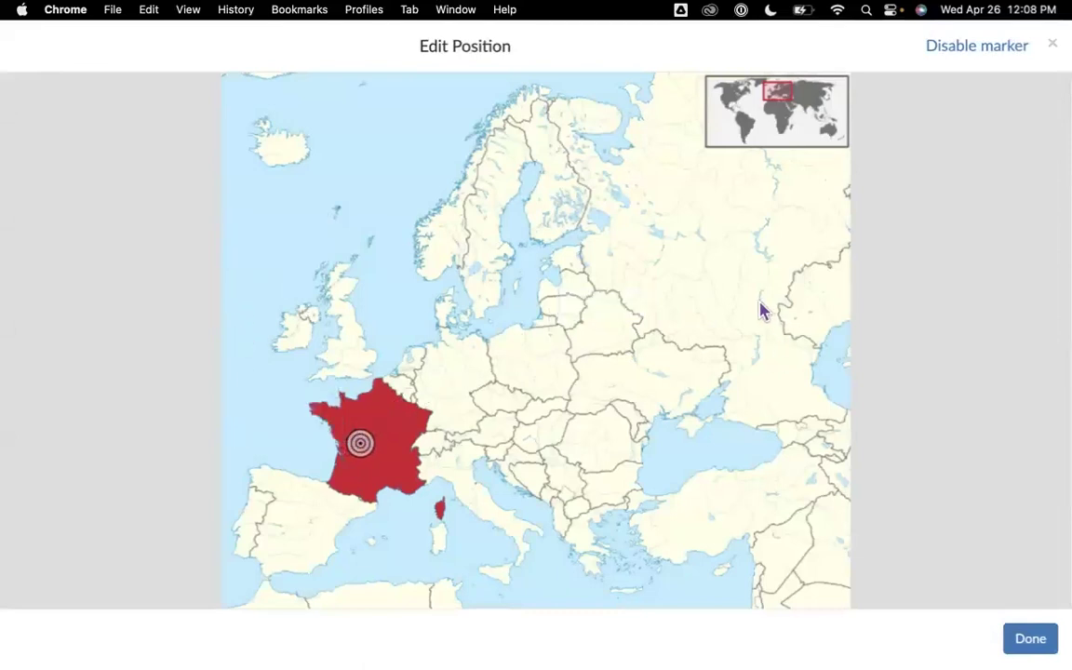
left_click(256, 225)
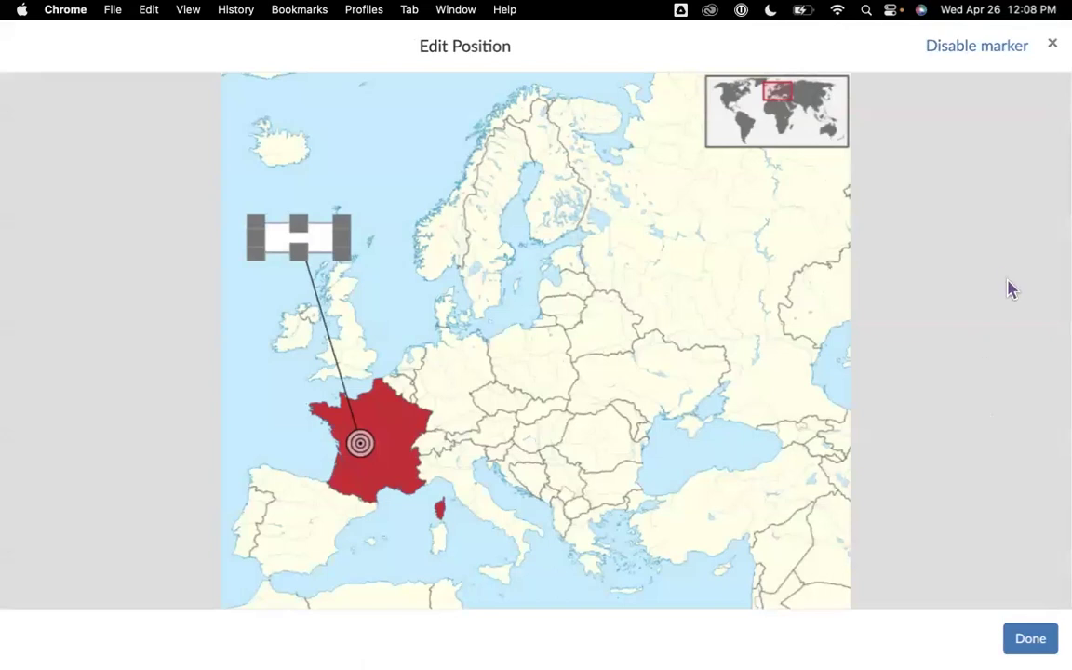
left_click(1041, 650)
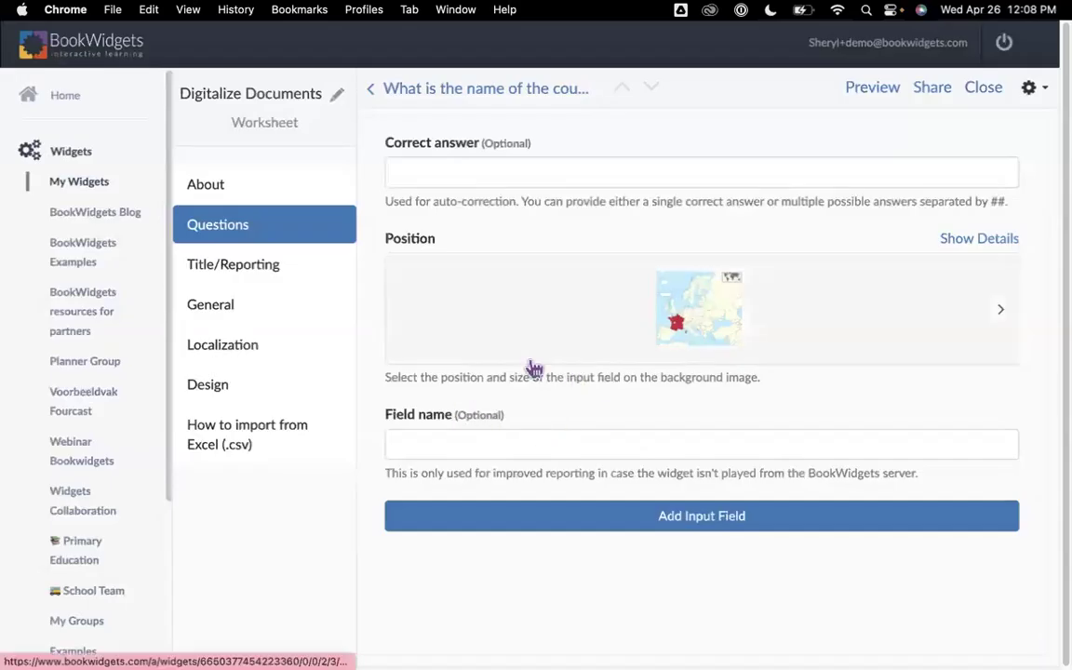
left_click(481, 175)
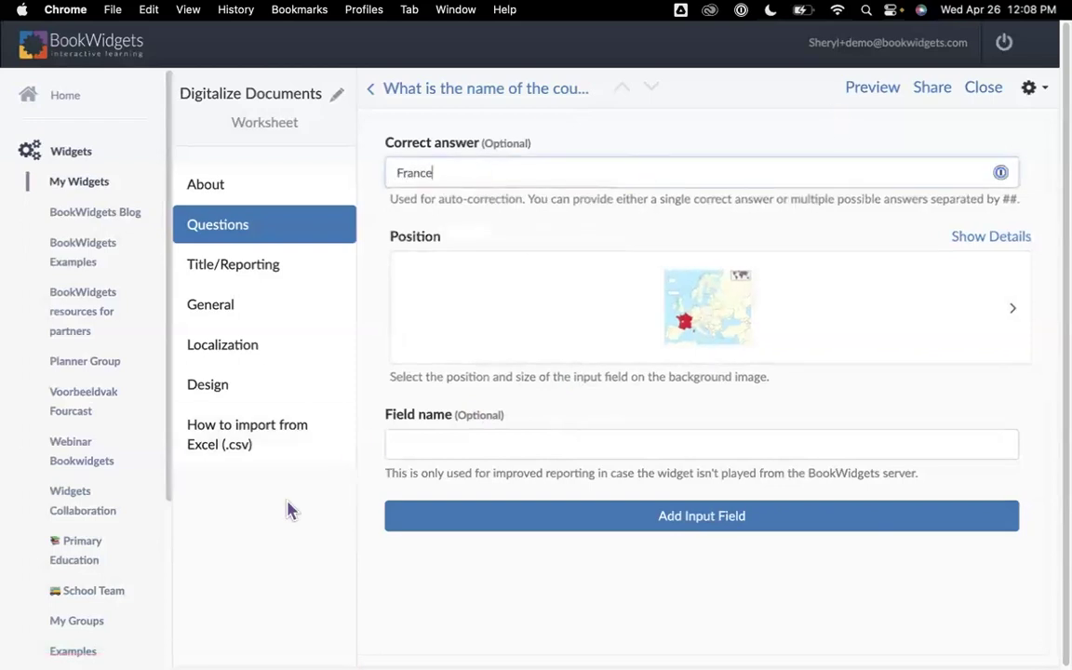
left_click(263, 519)
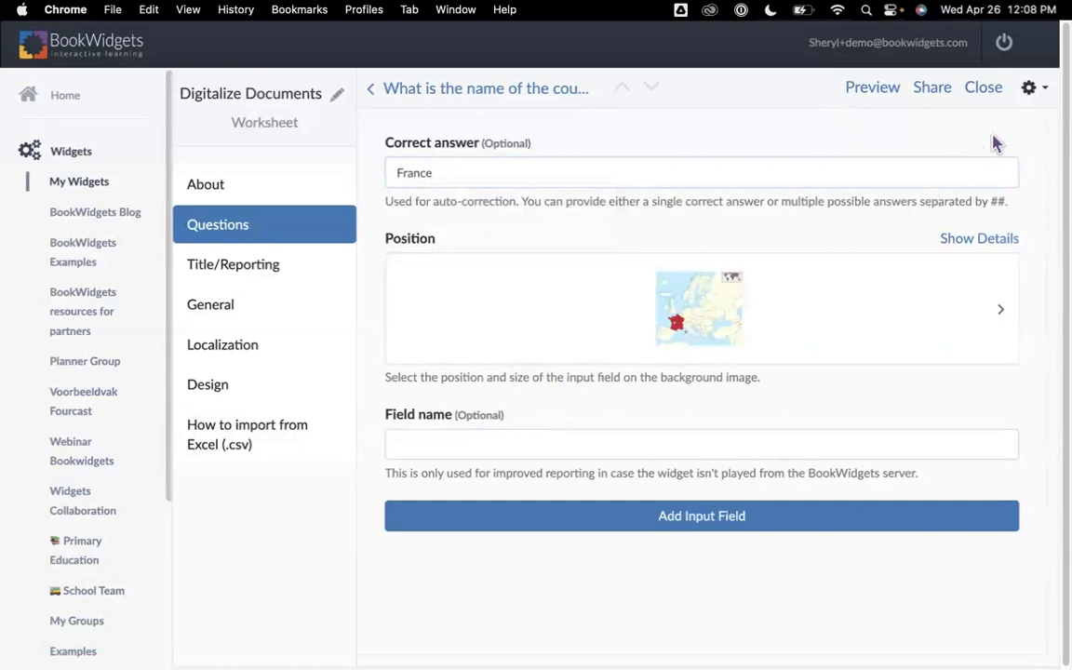
Load "Europe.docx - Google Docs.pdf" as the source document for importing questions
left_click(1029, 89)
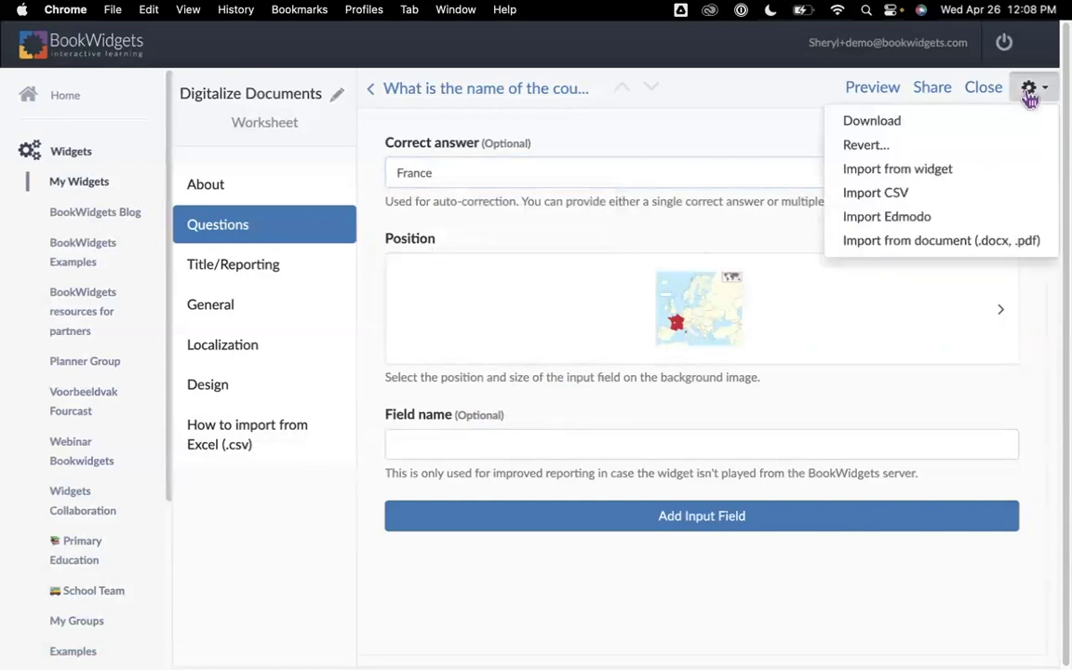
left_click(966, 244)
left_click(463, 205)
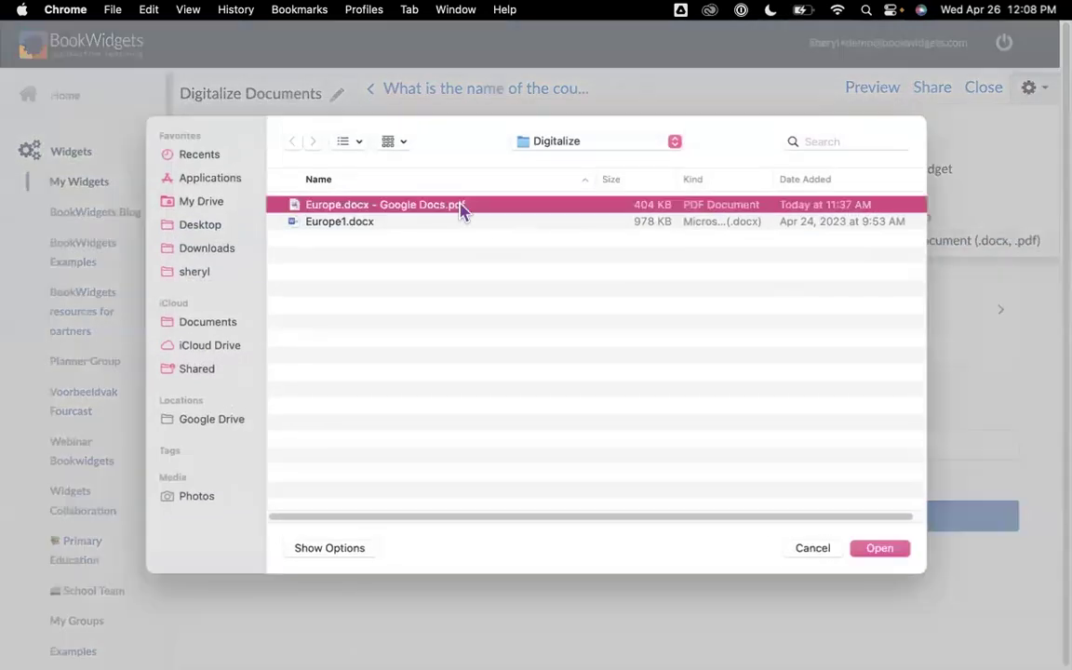
left_click(885, 553)
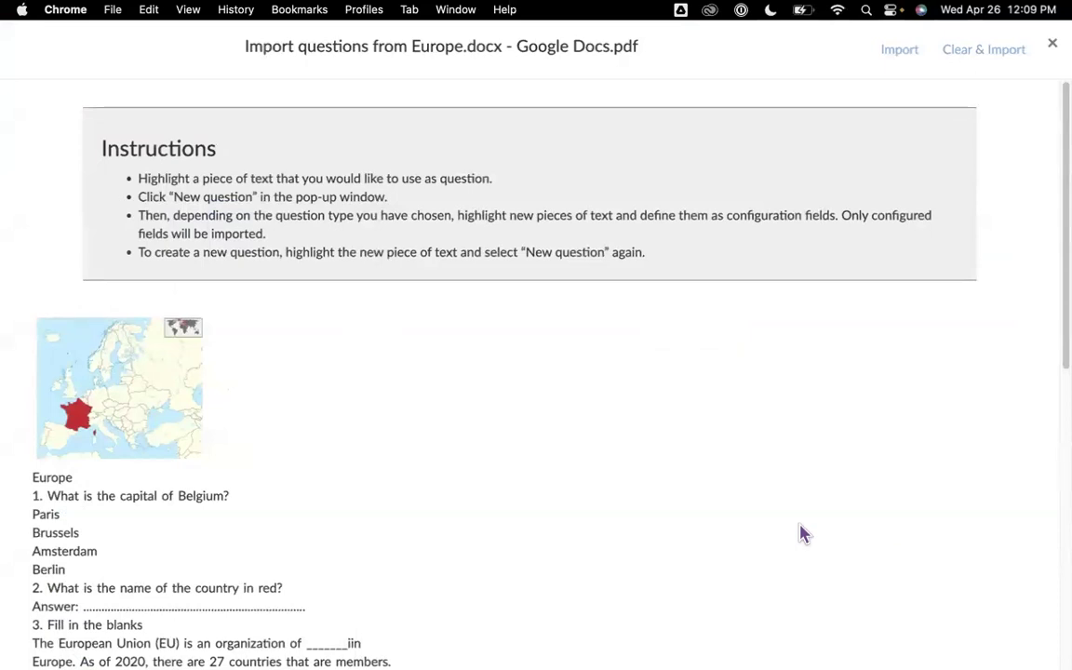
scroll(549, 484, "down", 5)
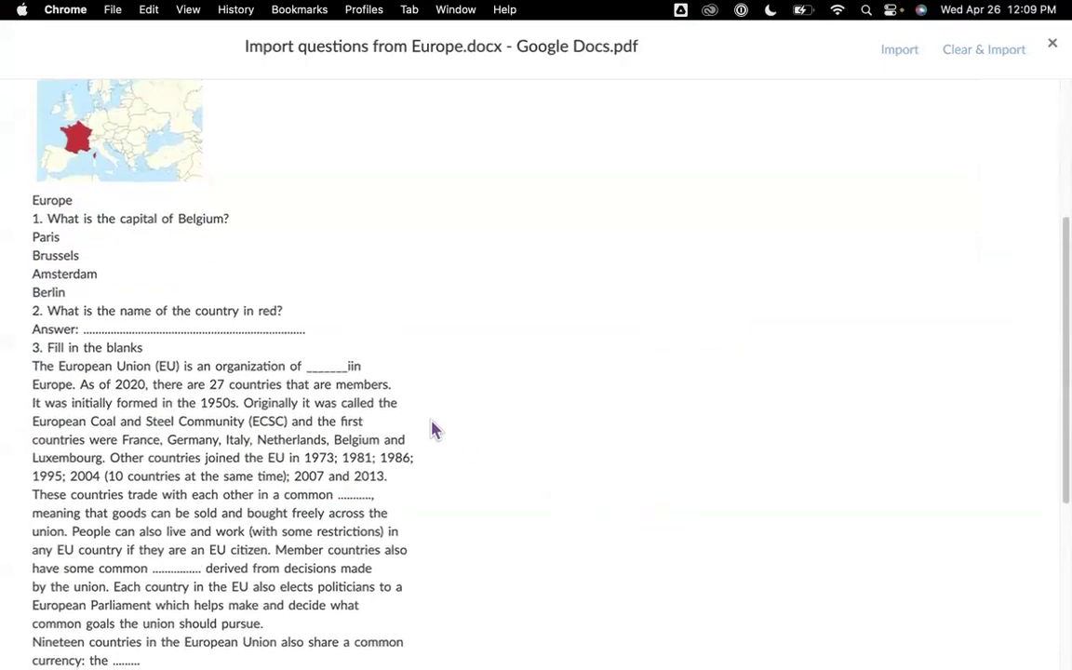
double_click(110, 221)
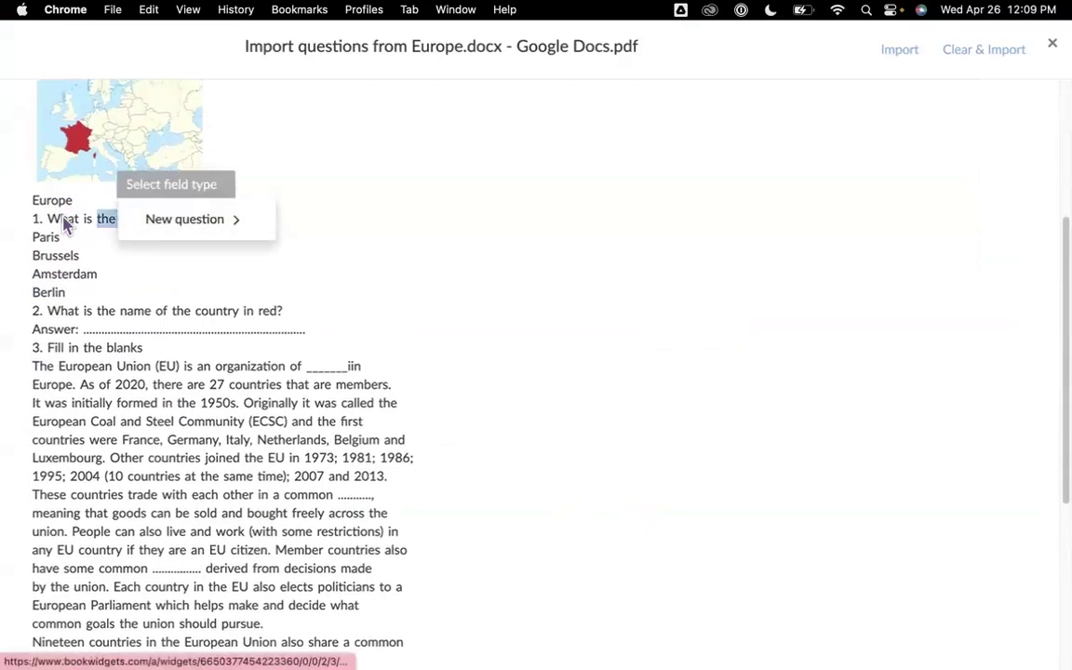
left_click_drag(120, 220, 143, 227)
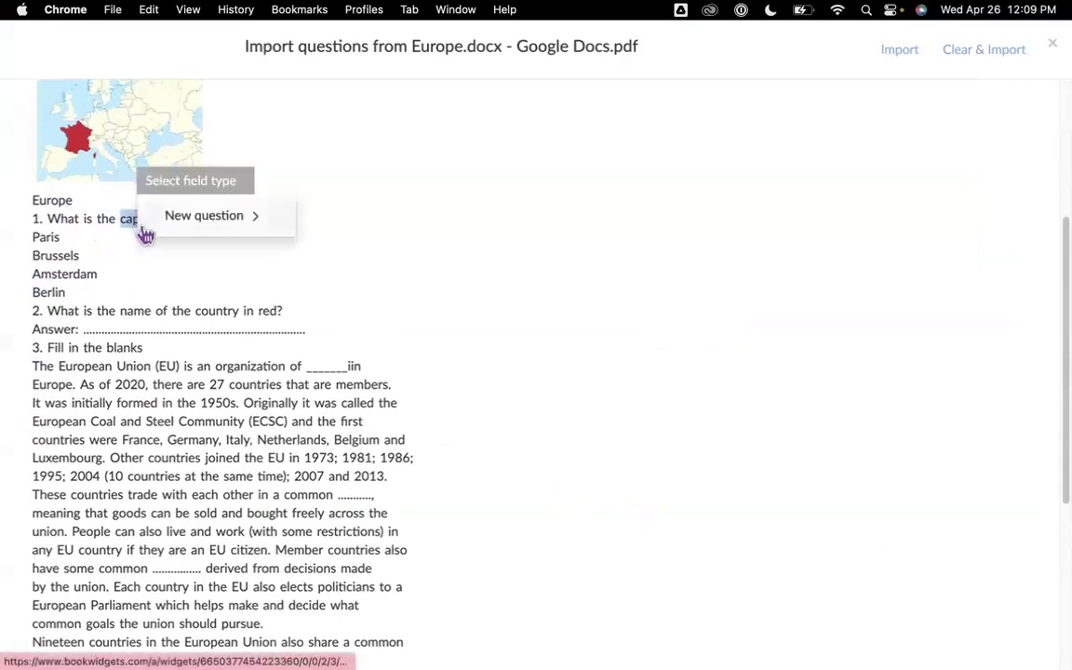
left_click(150, 278)
left_click_drag(48, 220, 233, 232)
left_click(289, 229)
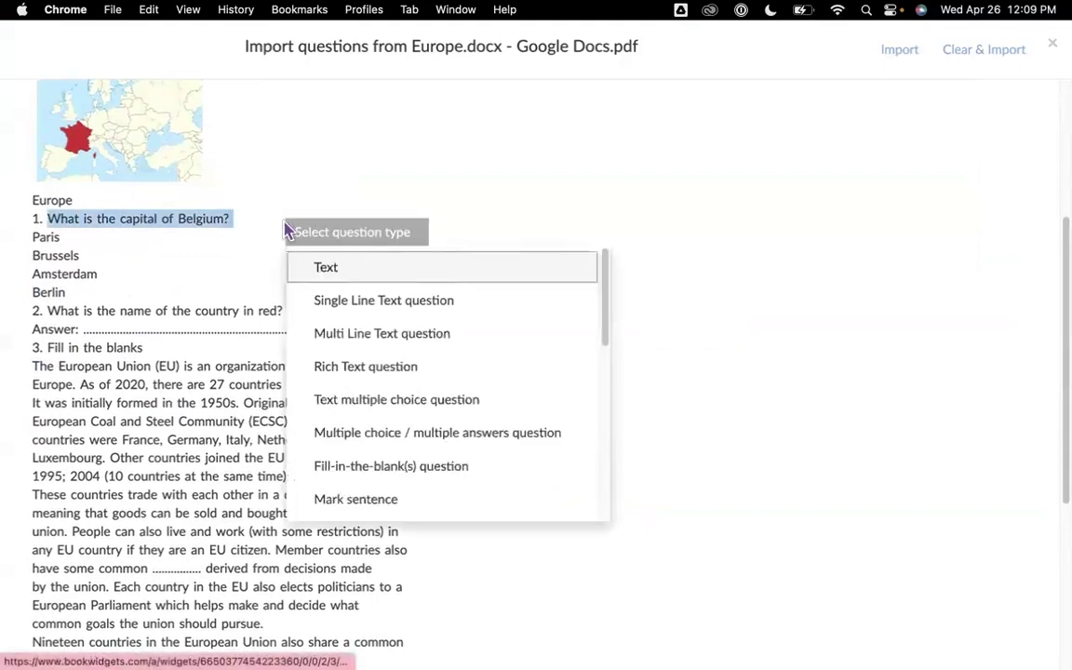
left_click(330, 308)
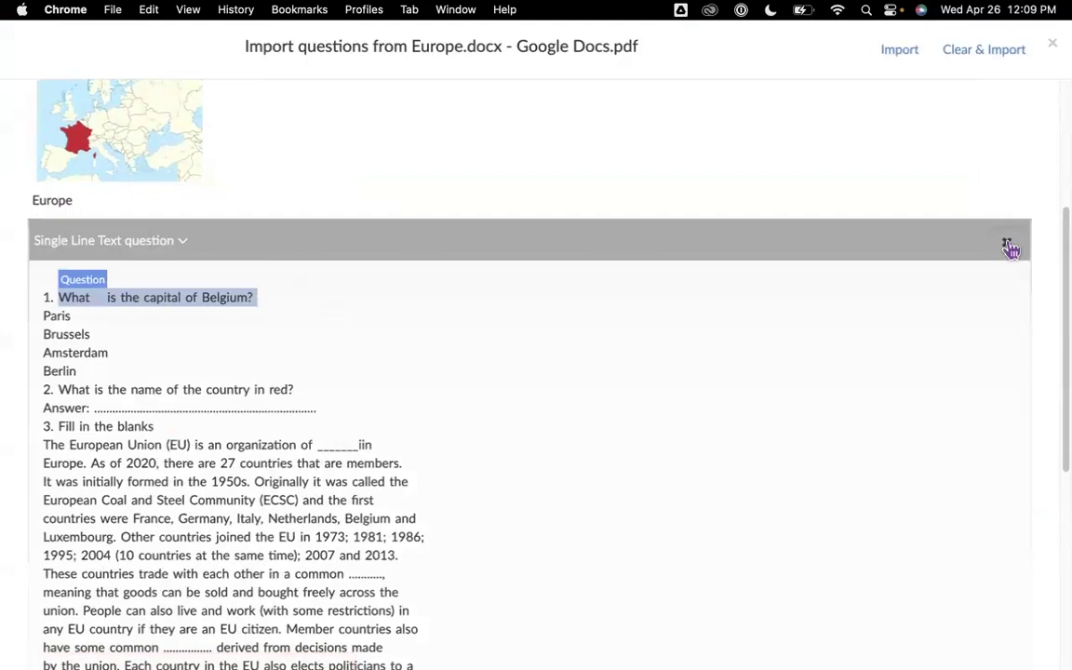
left_click(1008, 246)
Mark "What is the capital of Belgium?" as a new Text multiple choice question
left_click_drag(51, 220, 208, 230)
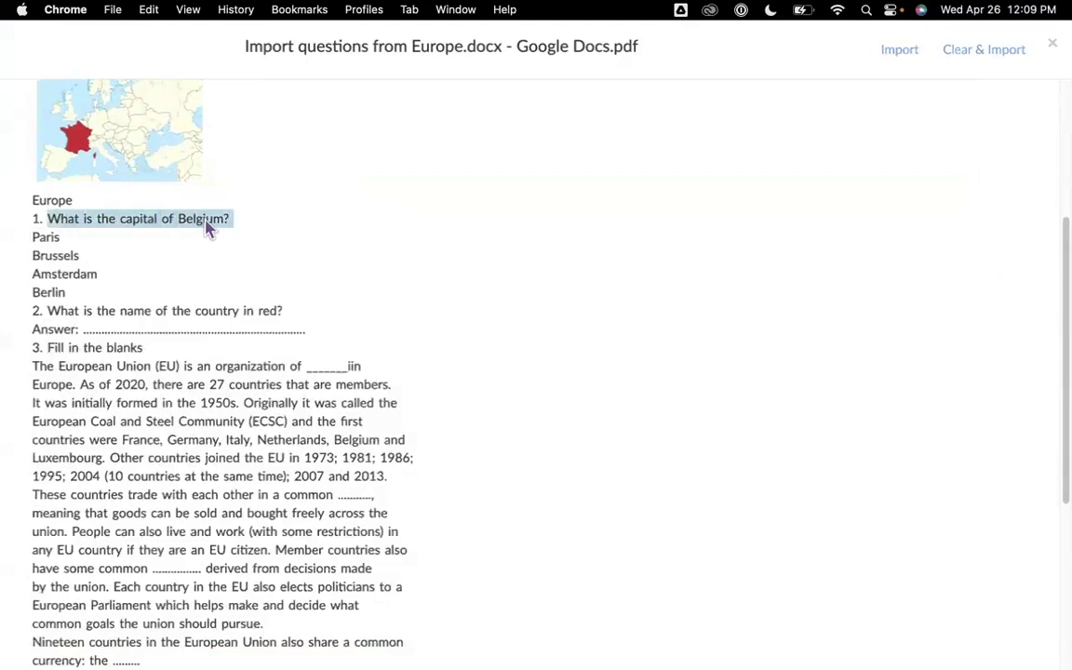
left_click(289, 228)
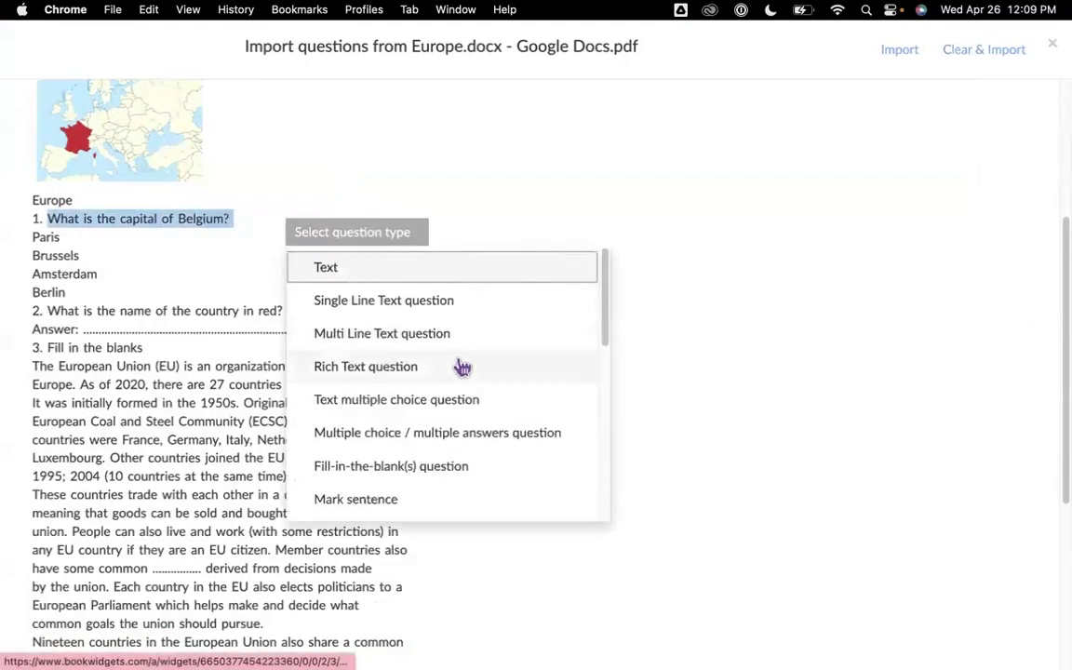
scroll(459, 371, "down", 1)
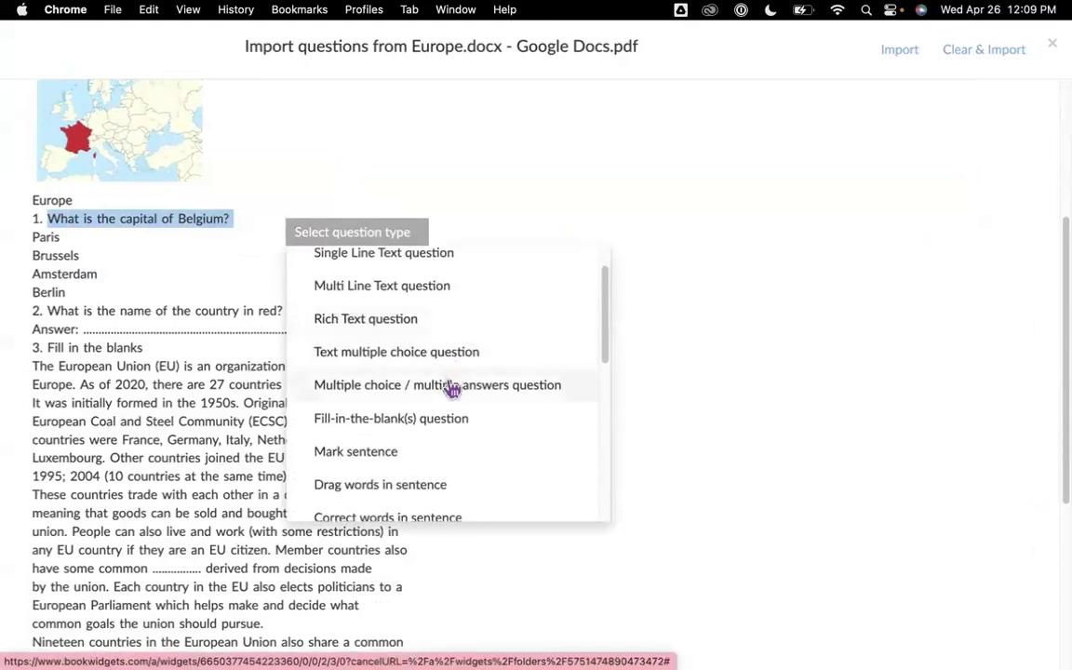
left_click(356, 359)
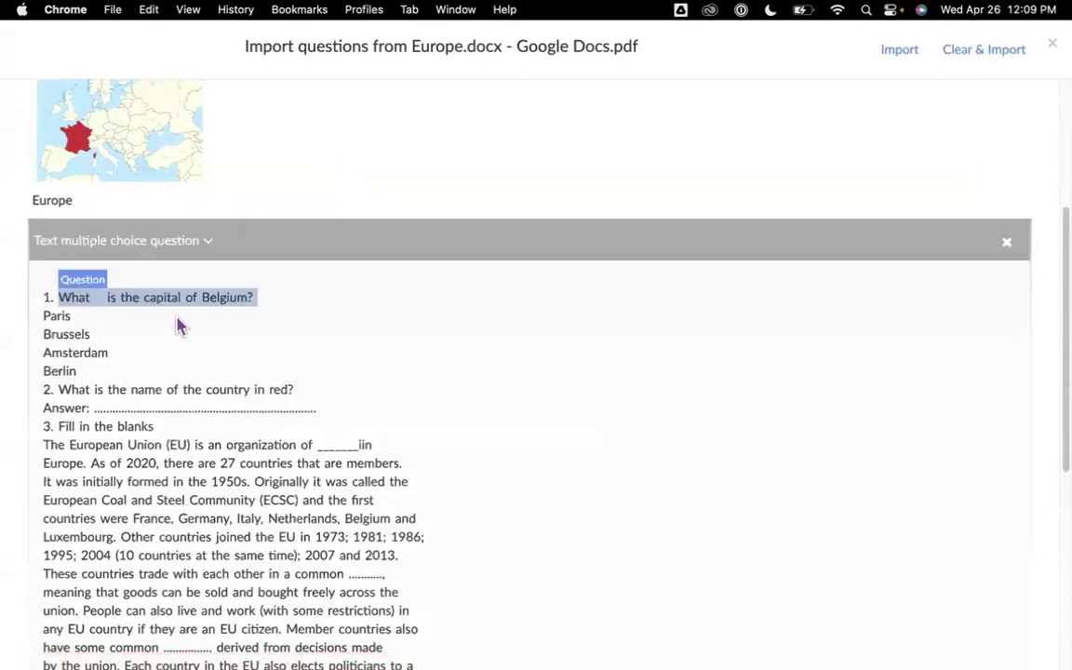
Assign Paris, Brussels, Amsterdam and Berlin as multiple choice options of the Belgium question
double_click(64, 321)
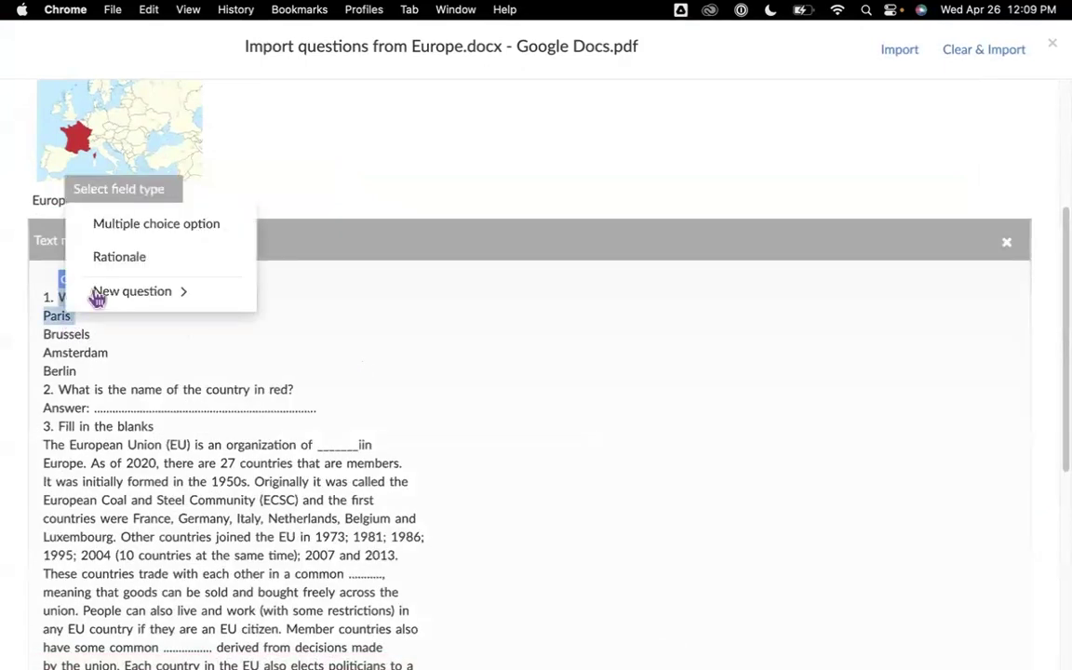
left_click(156, 232)
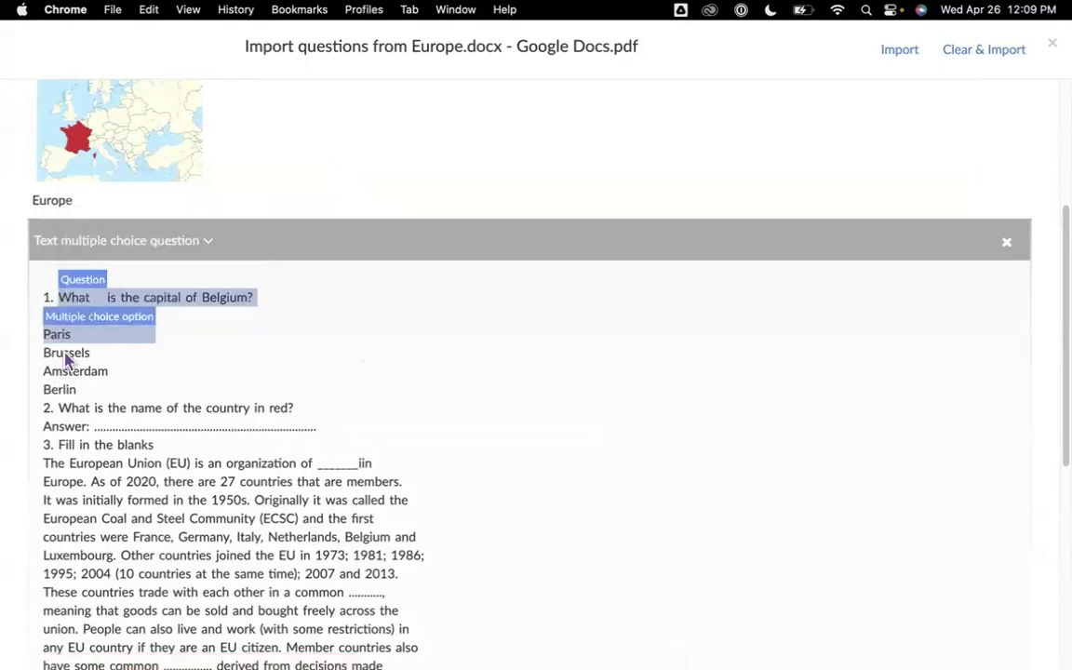
double_click(66, 352)
left_click(166, 268)
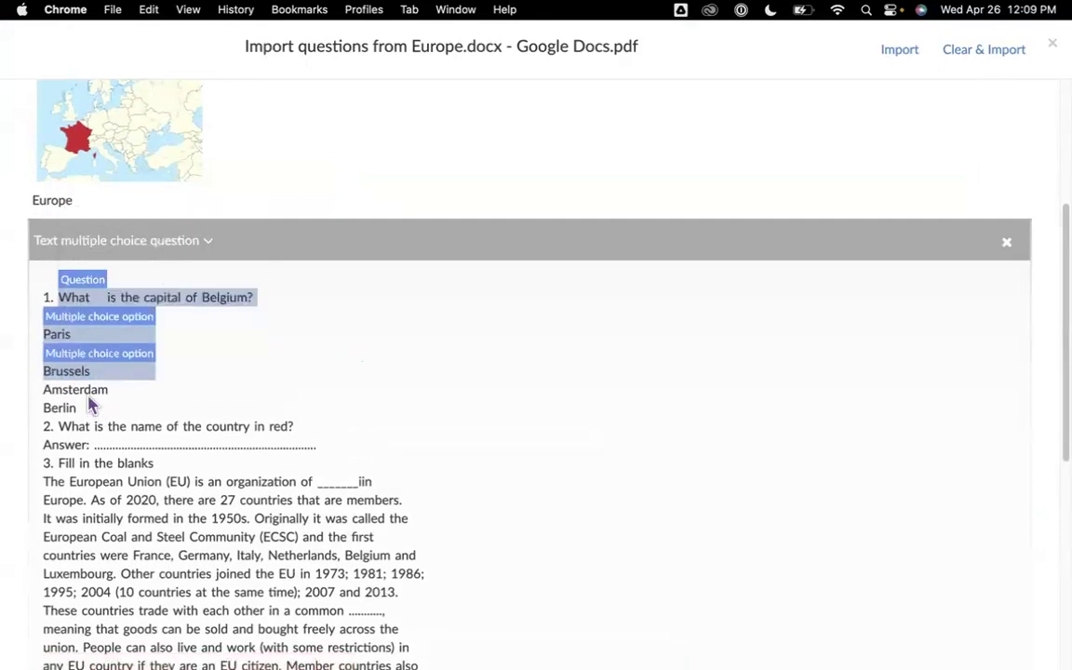
double_click(88, 393)
left_click(191, 305)
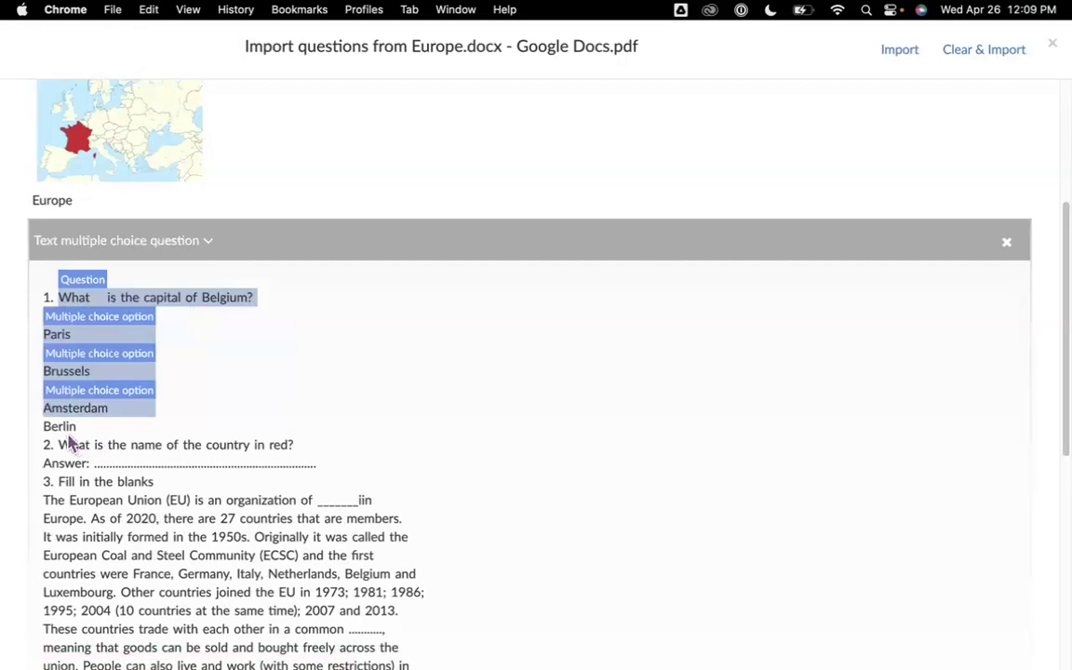
double_click(63, 429)
left_click(170, 342)
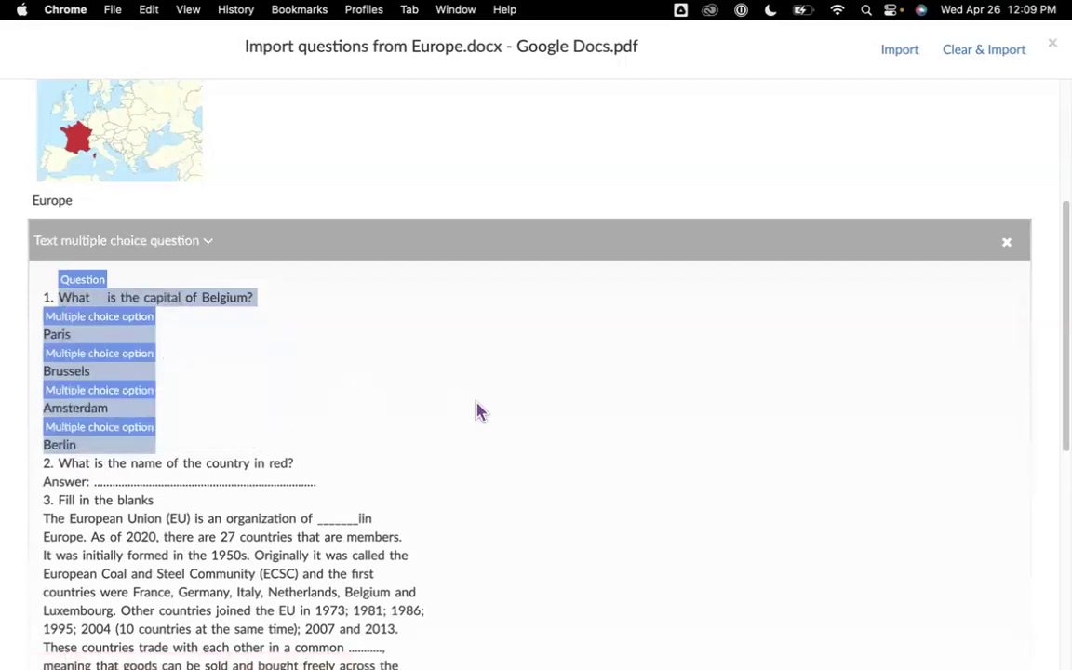
Mark "Fill in the blanks" as a new Fill-in-the-blank(s) question
scroll(478, 412, "down", 5)
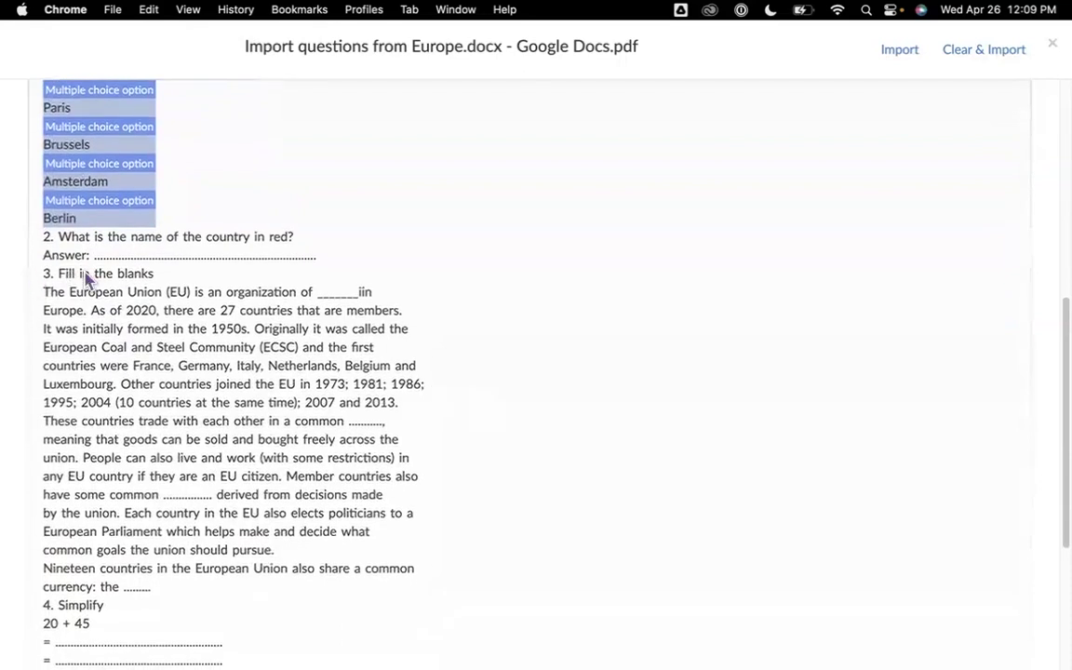
double_click(84, 275)
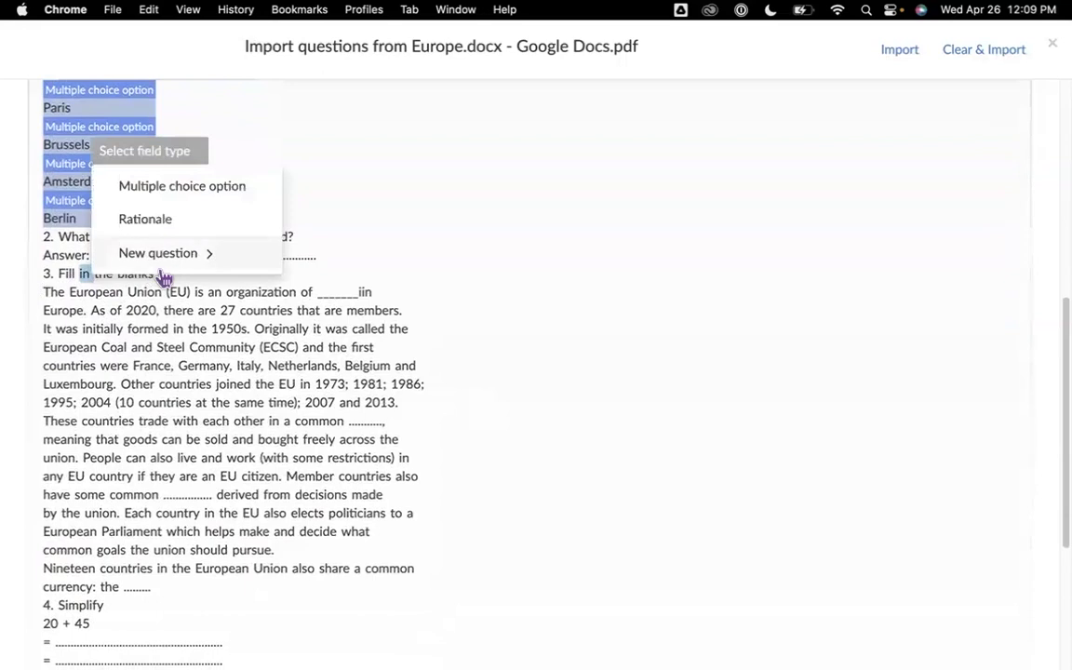
left_click_drag(59, 275, 158, 277)
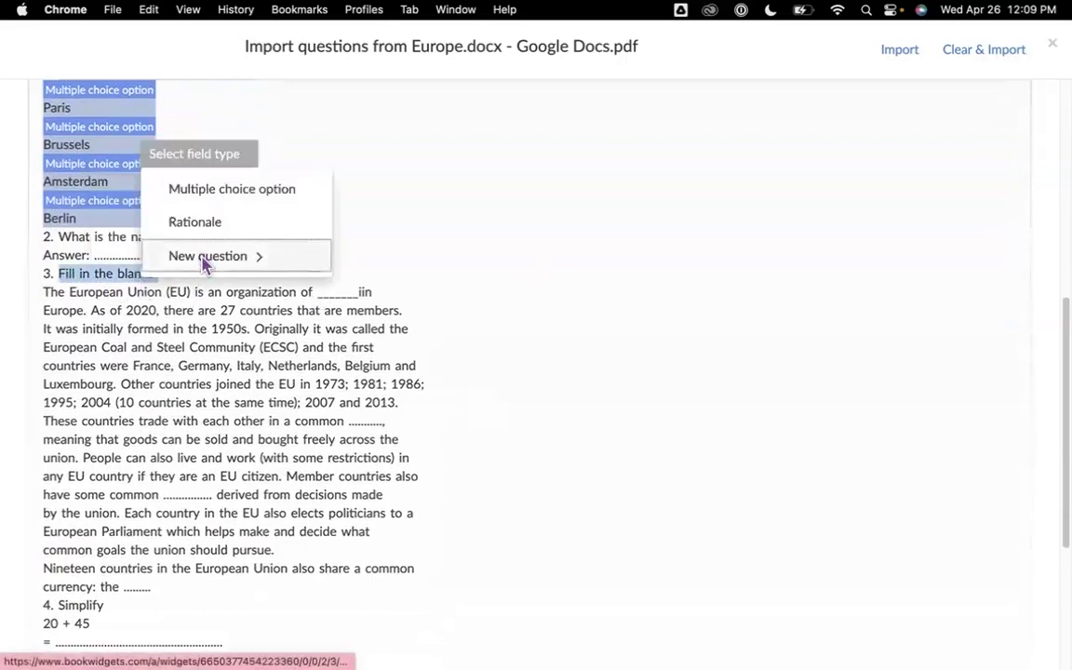
left_click(207, 261)
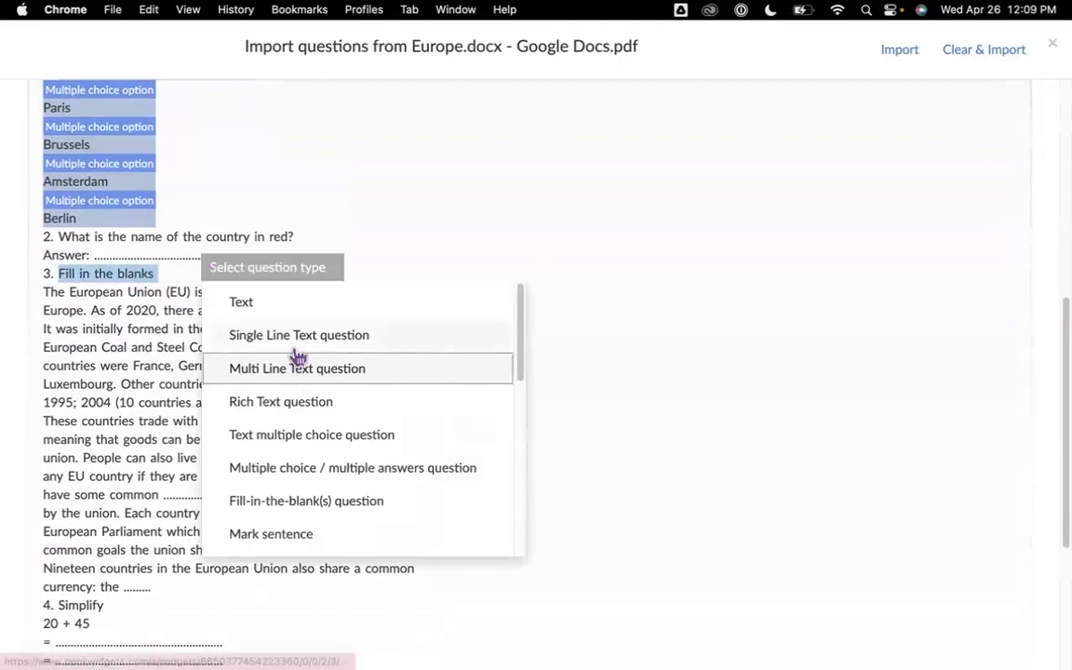
scroll(314, 388, "down", 4)
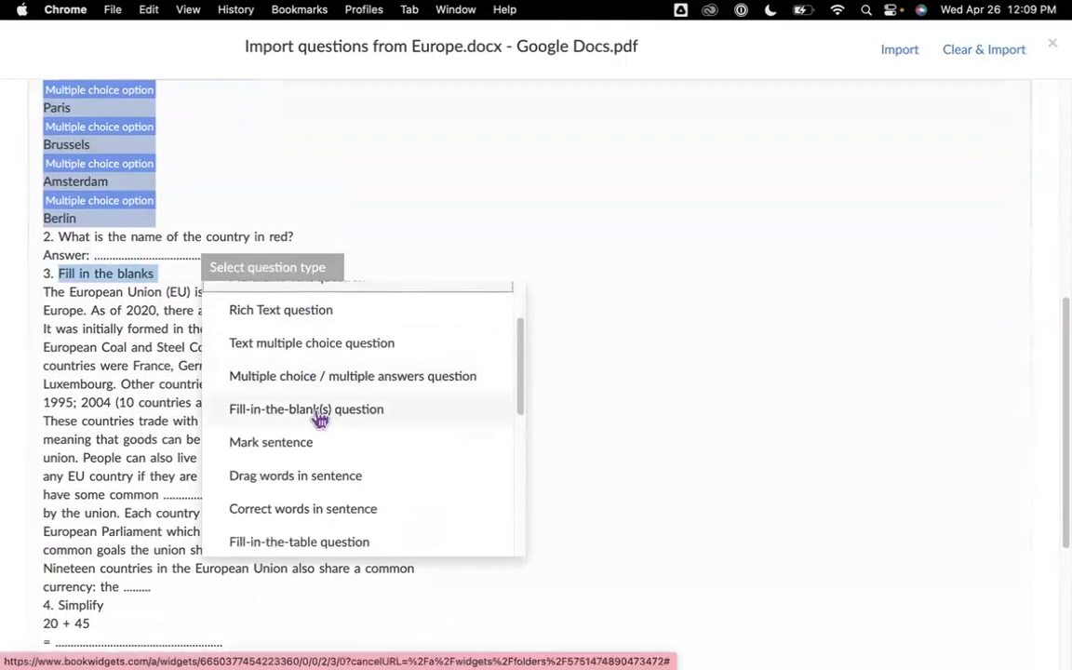
left_click(321, 416)
Assign the European Union passage, through its currency sentence, as the Text field of the fill-in-the-blanks question
scroll(485, 400, "down", 2)
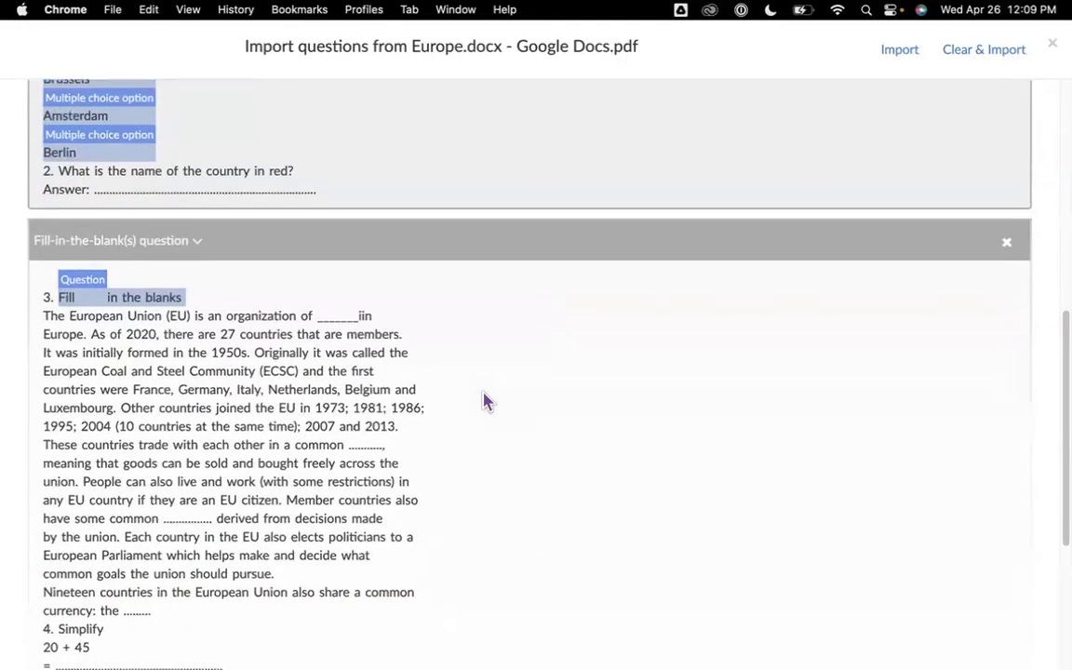
scroll(484, 401, "down", 3)
left_click_drag(38, 215, 352, 509)
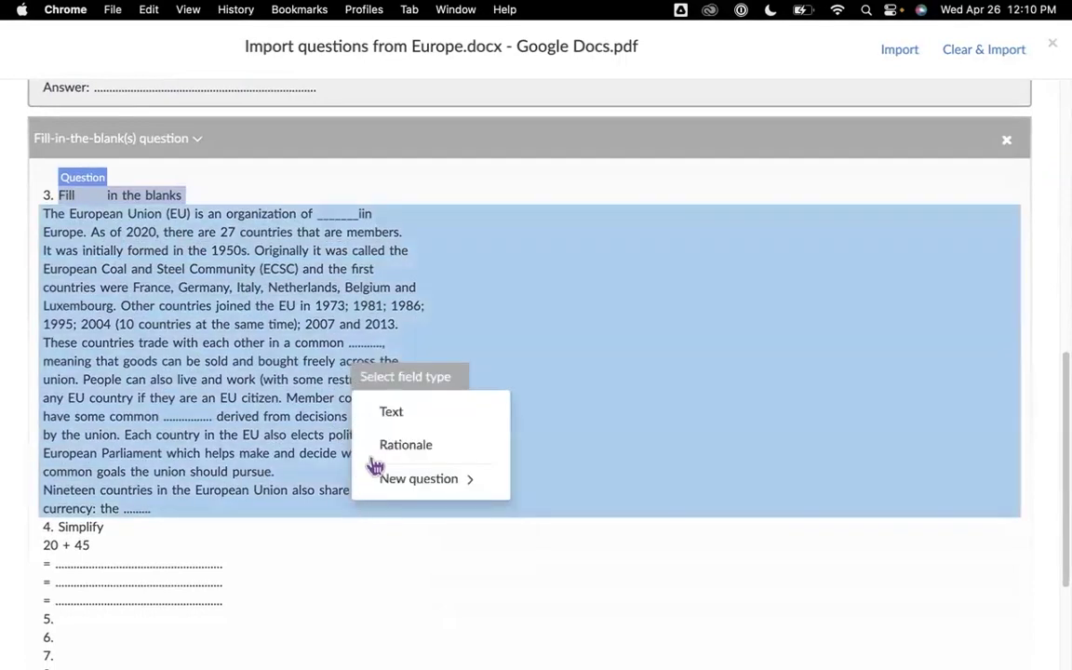
left_click(390, 412)
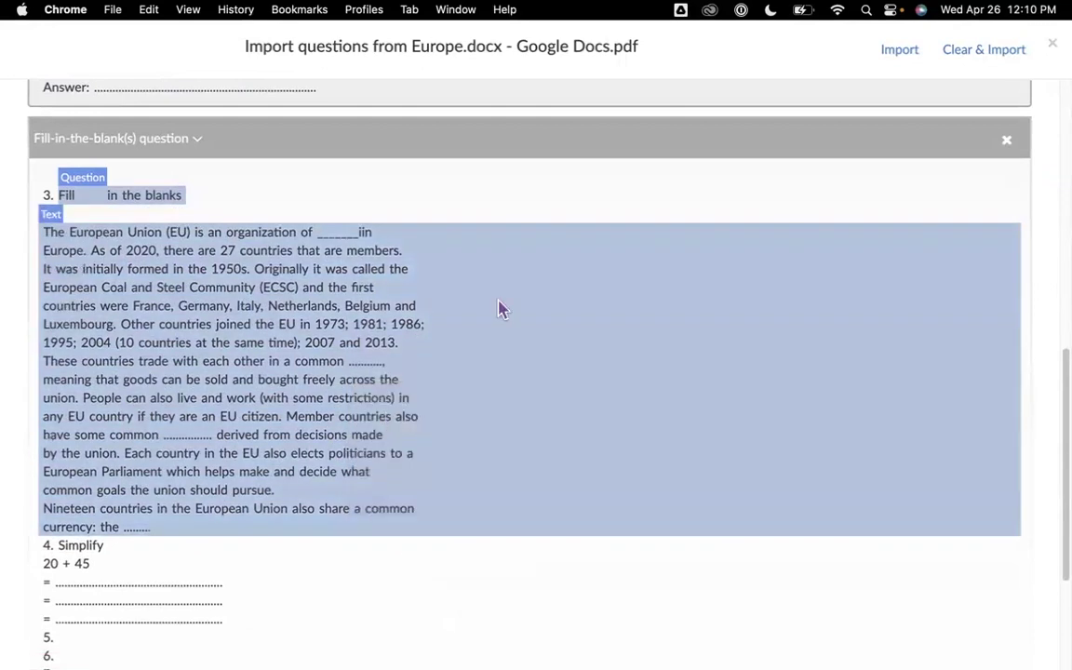
Import the marked questions into the worksheet and open the imported "What is the capital of Belgium?" question from the question list
left_click(895, 51)
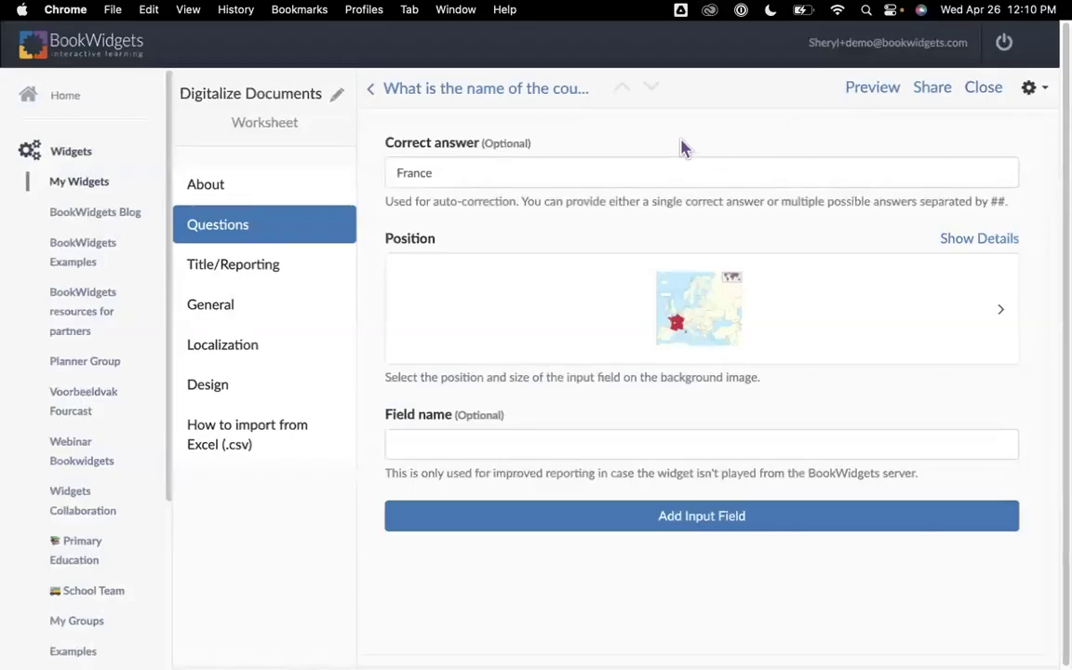
left_click(416, 90)
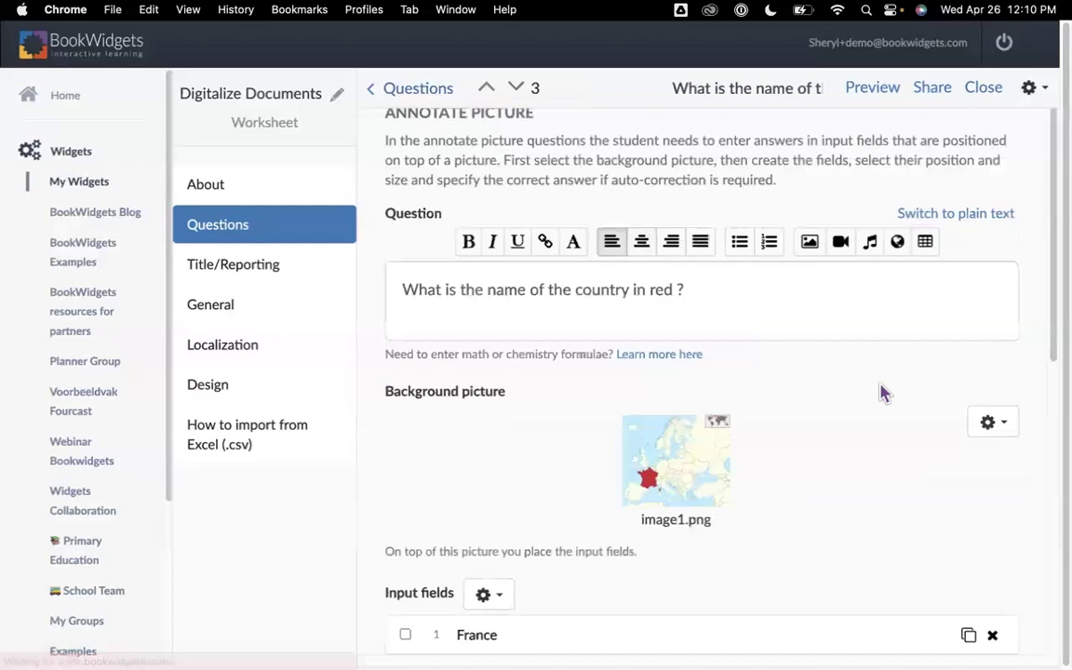
left_click(418, 93)
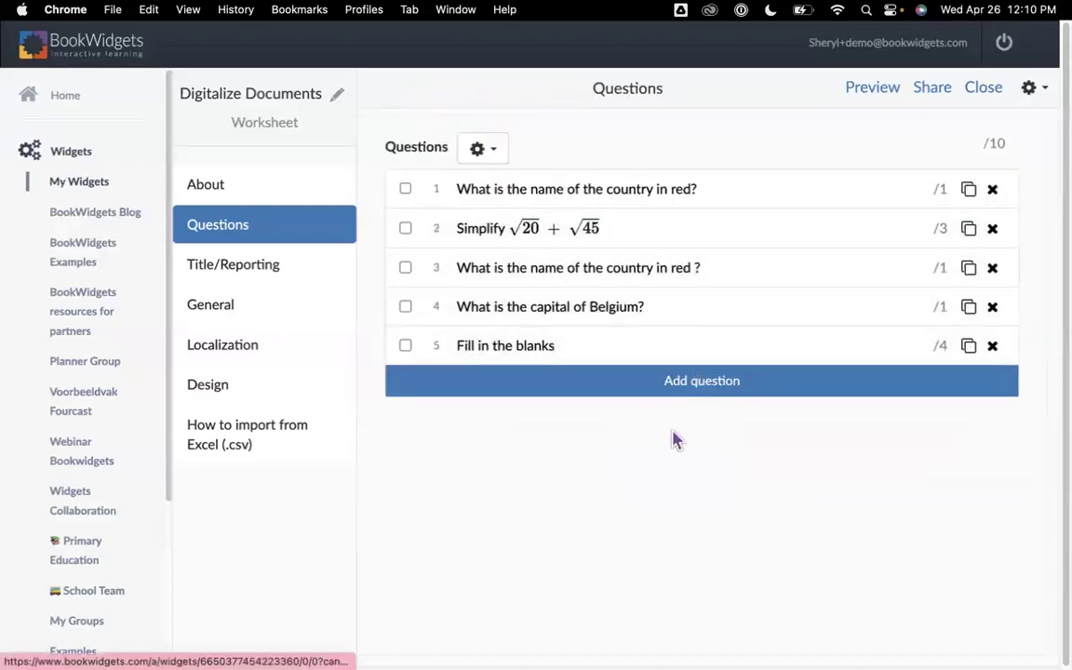
left_click(678, 314)
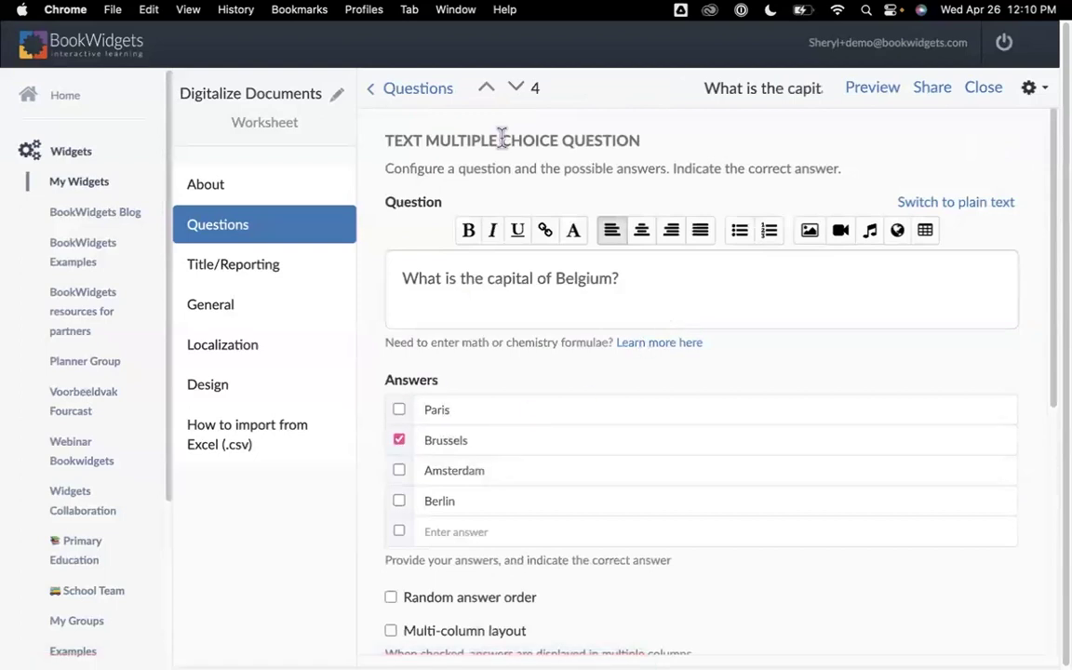
Enter nations, market, laws and Euro, in that order, as the correct answers for the four blanks of the "Fill in the blanks" question
left_click(518, 89)
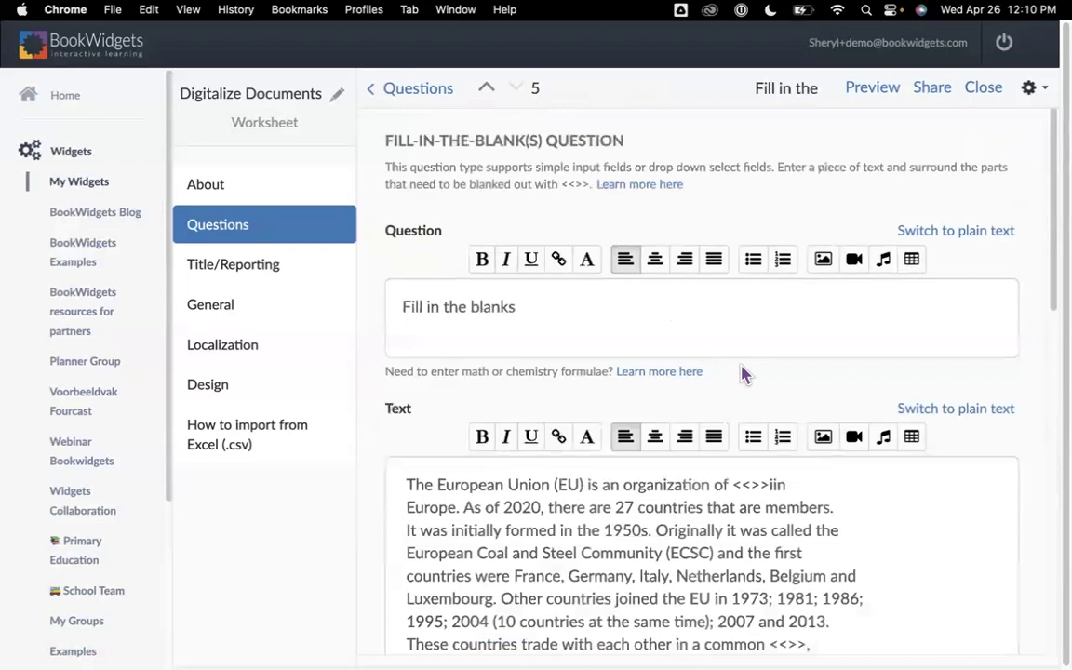
scroll(740, 368, "down", 3)
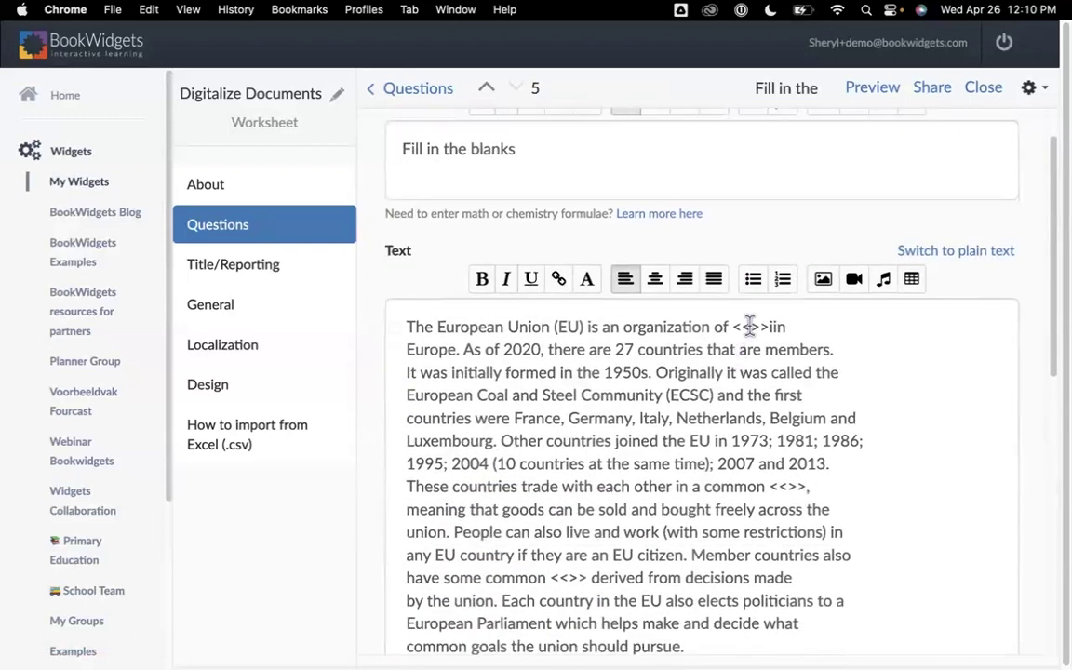
type("nations")
scroll(789, 358, "down", 2)
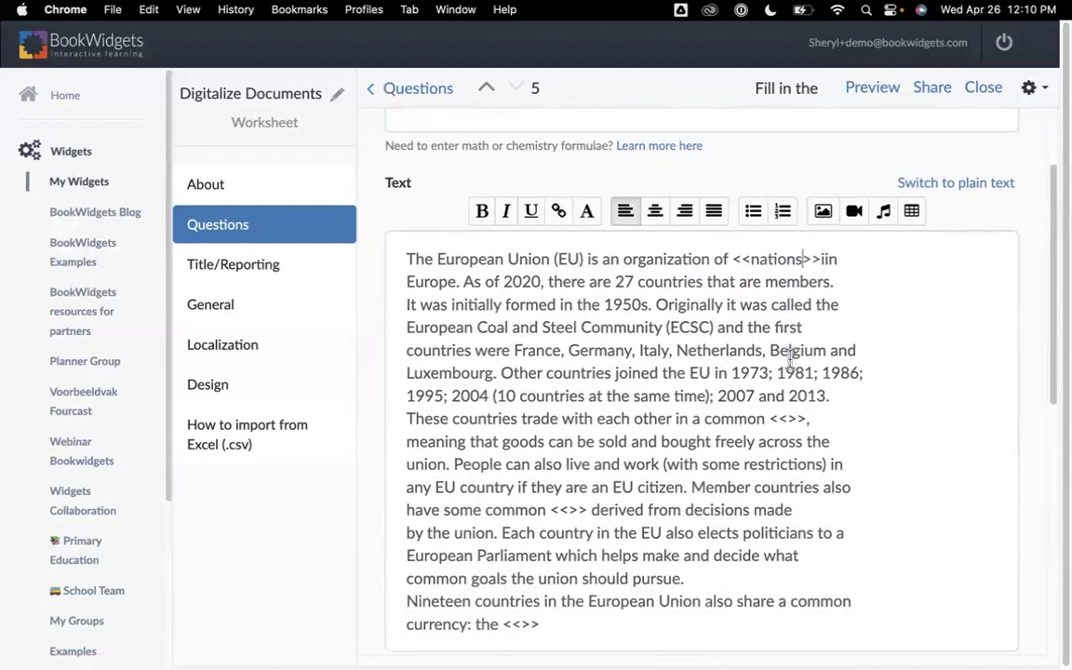
left_click(787, 397)
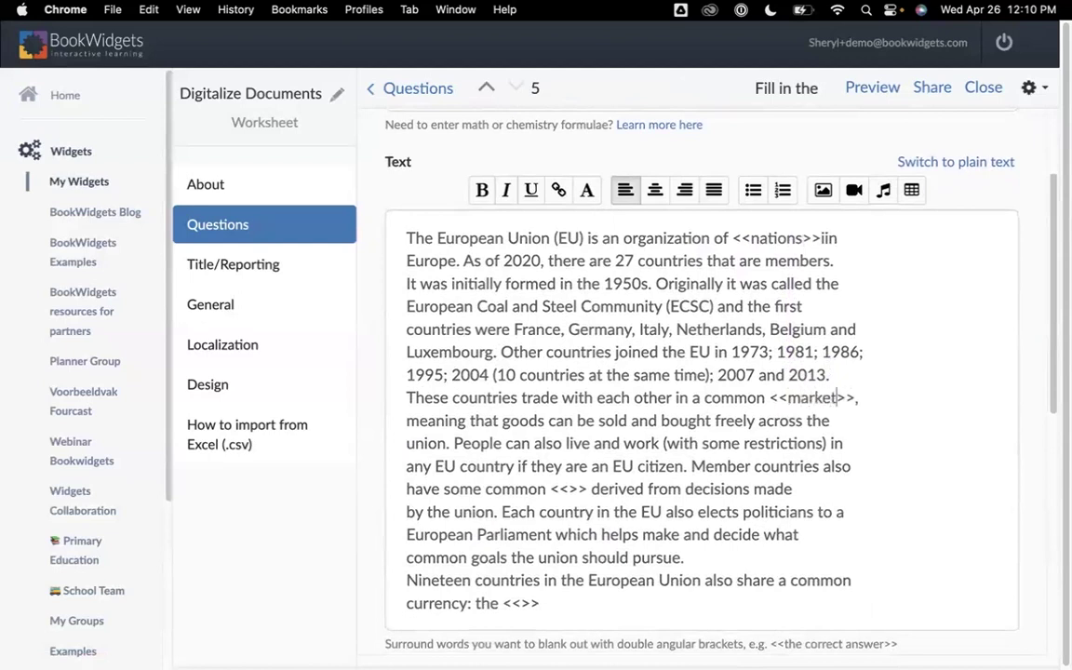
scroll(825, 370, "down", 2)
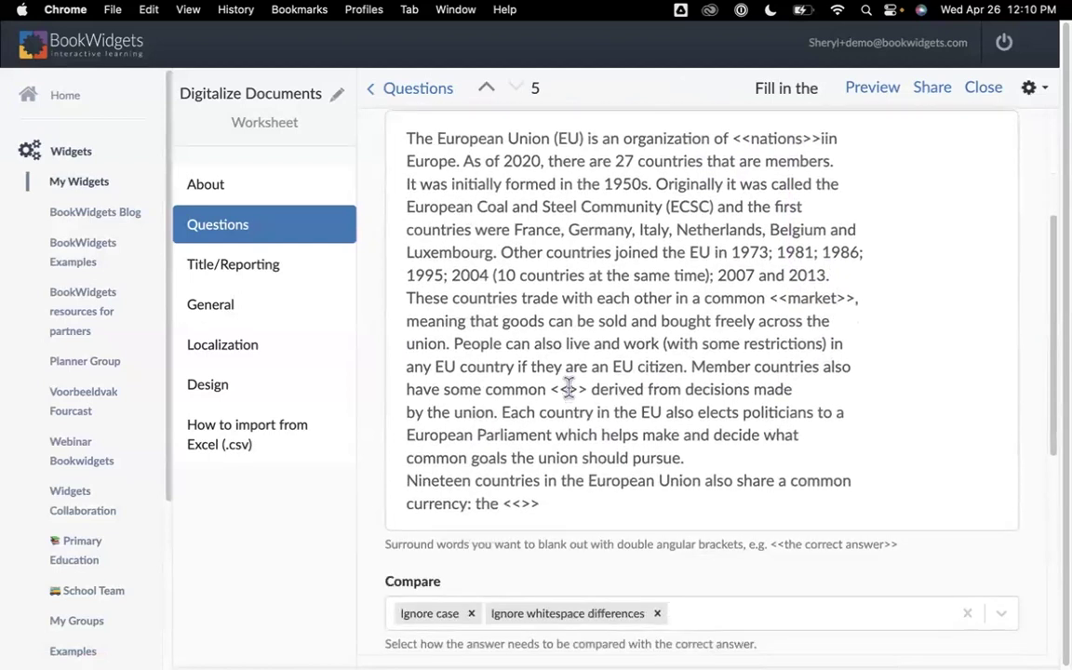
type("laws")
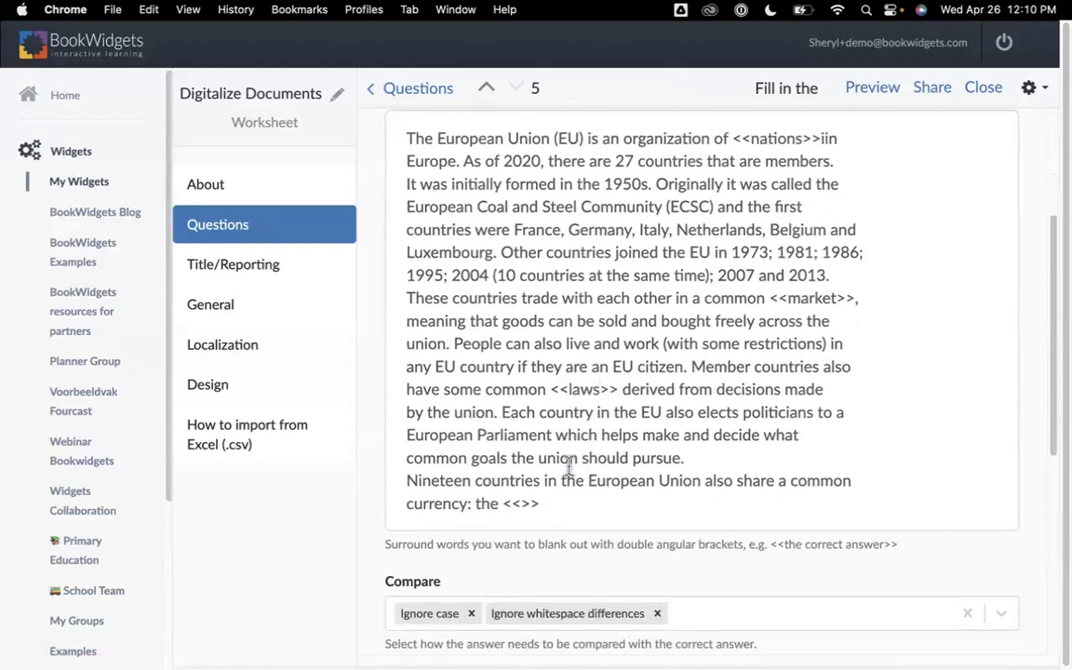
left_click(519, 503)
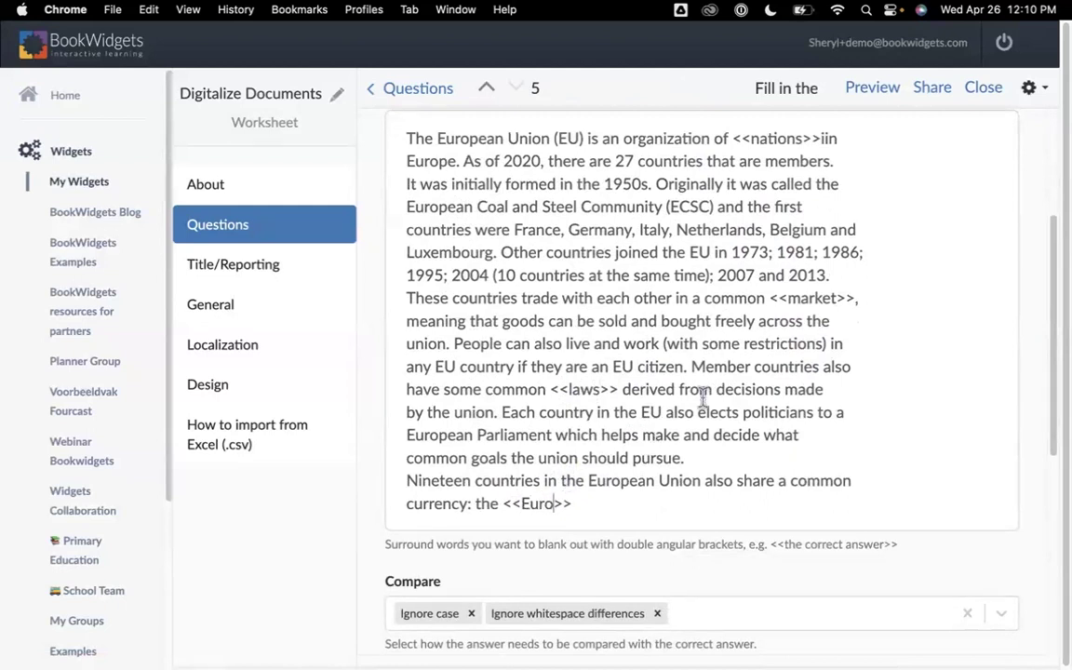
Preview the worksheet as a student, review all its questions from first to last, and return to editing
left_click(880, 93)
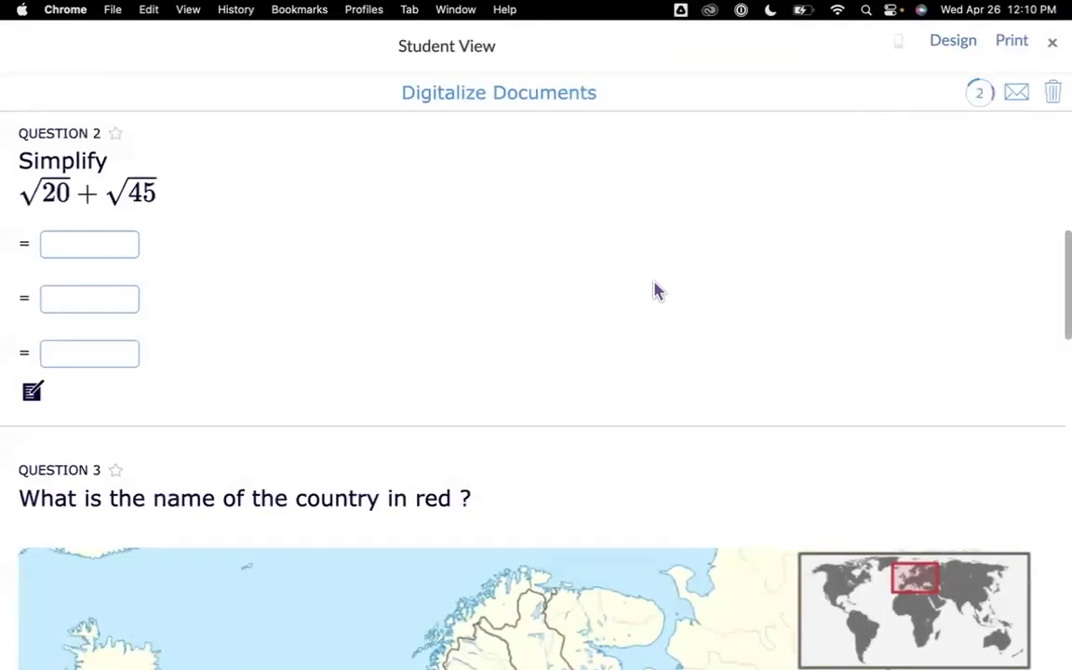
scroll(657, 291, "up", 10)
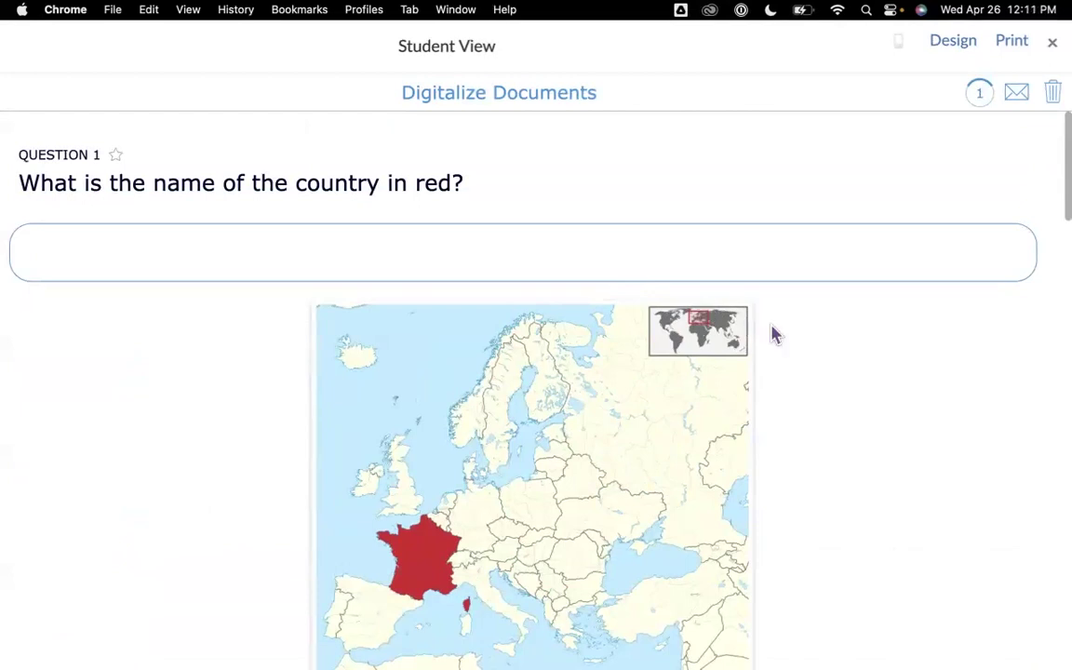
scroll(775, 335, "down", 10)
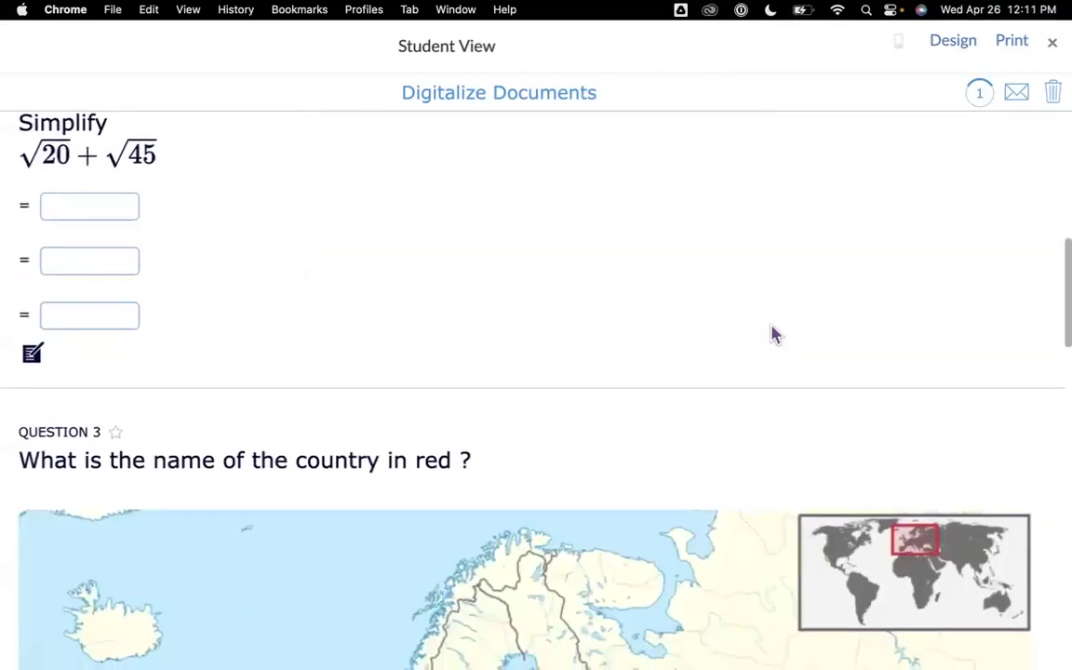
scroll(774, 335, "down", 15)
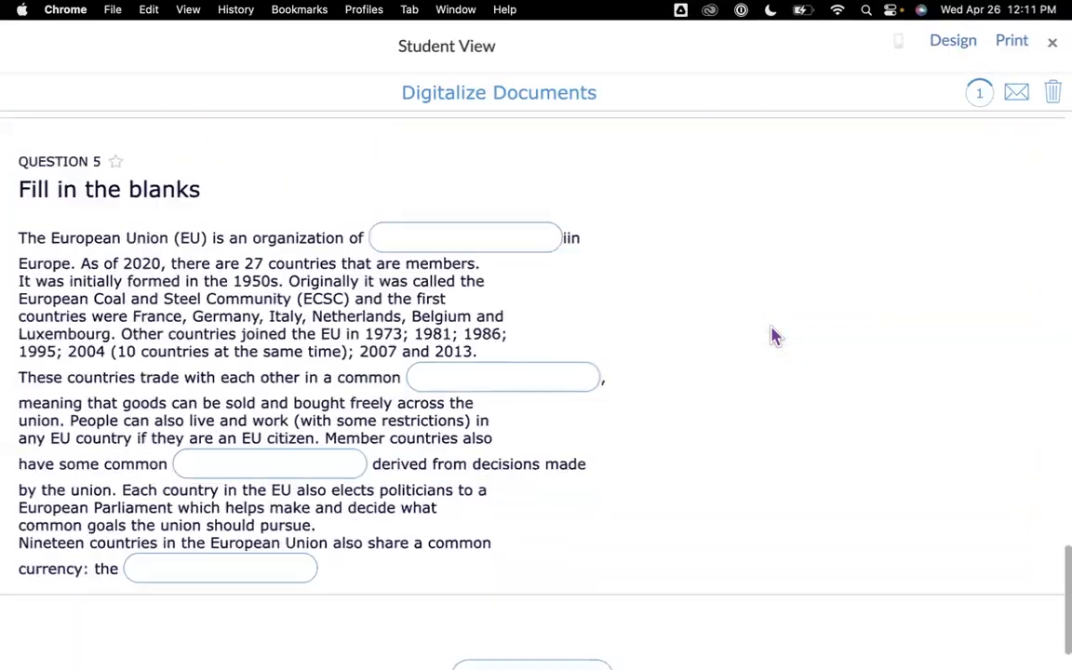
scroll(774, 335, "down", 2)
left_click(1052, 43)
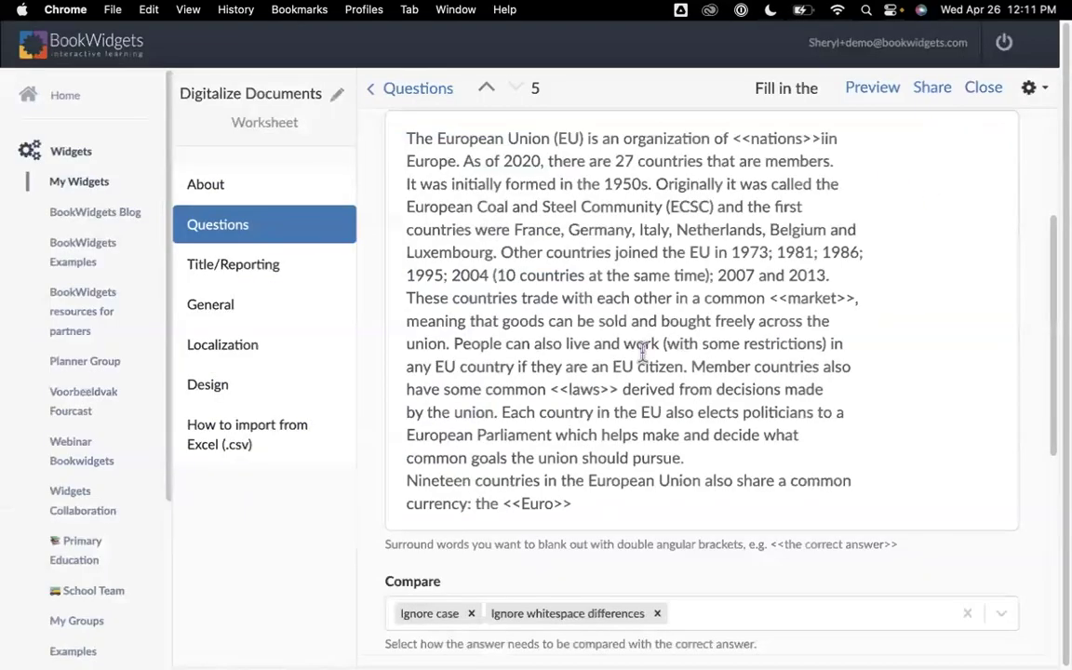
Look over the remaining settings of the fill-in-the-blanks question and switch to the presentation slide on importing questions from existing documents
scroll(643, 352, "down", 5)
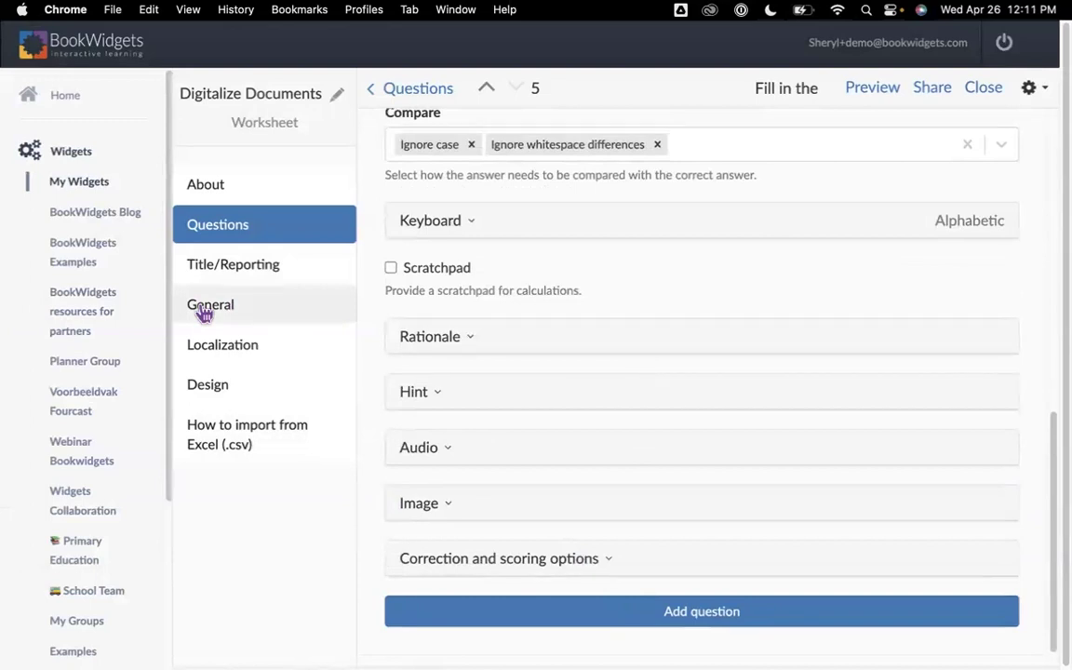
key("ctrl+Left")
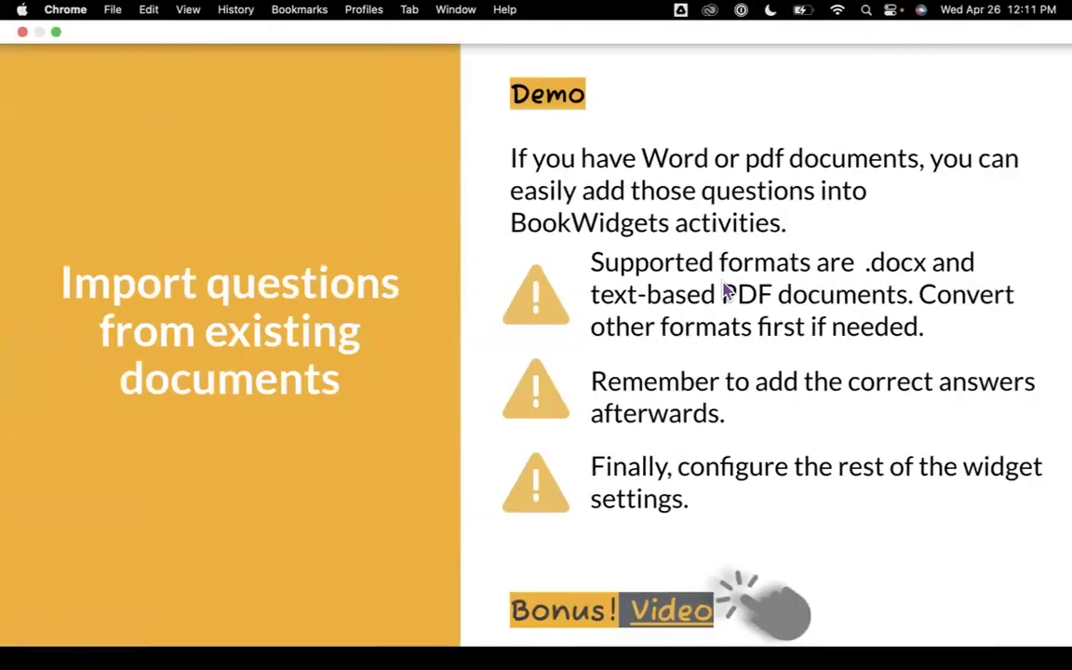
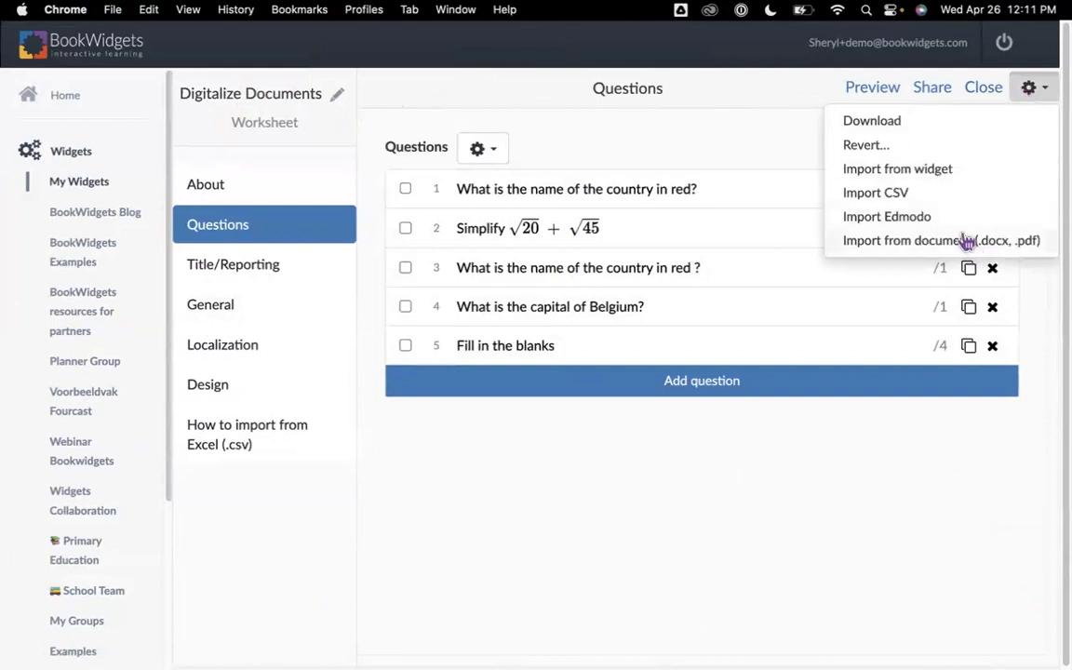
Start an import from another widget and browse to the Digitize Documents folder inside PD Samples to find the Data Bank worksheet
left_click(940, 182)
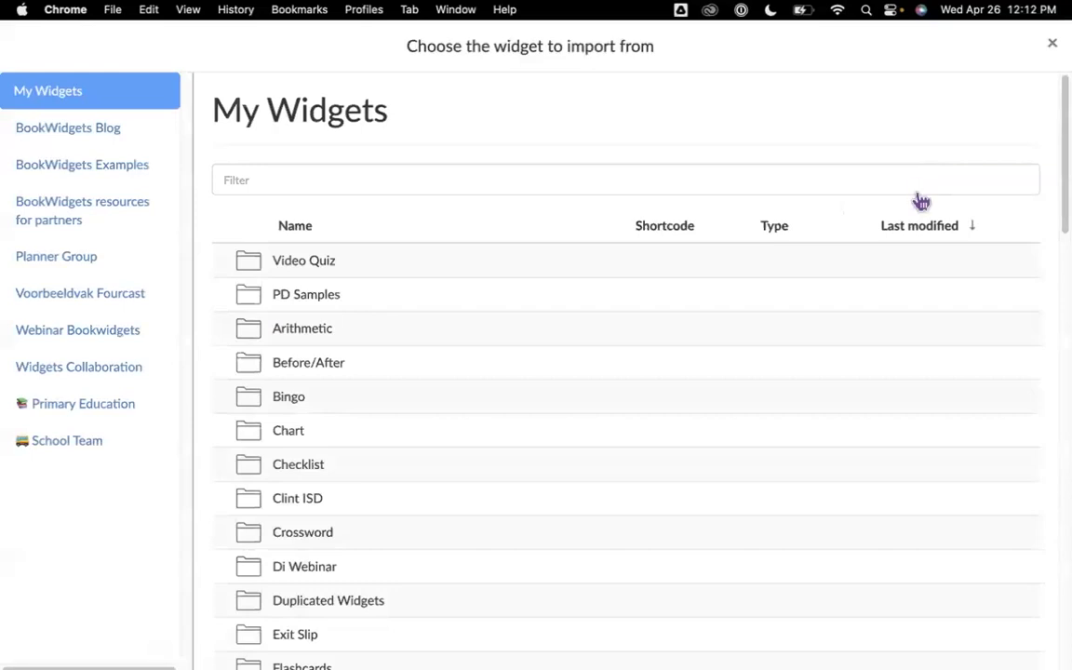
scroll(637, 391, "down", 15)
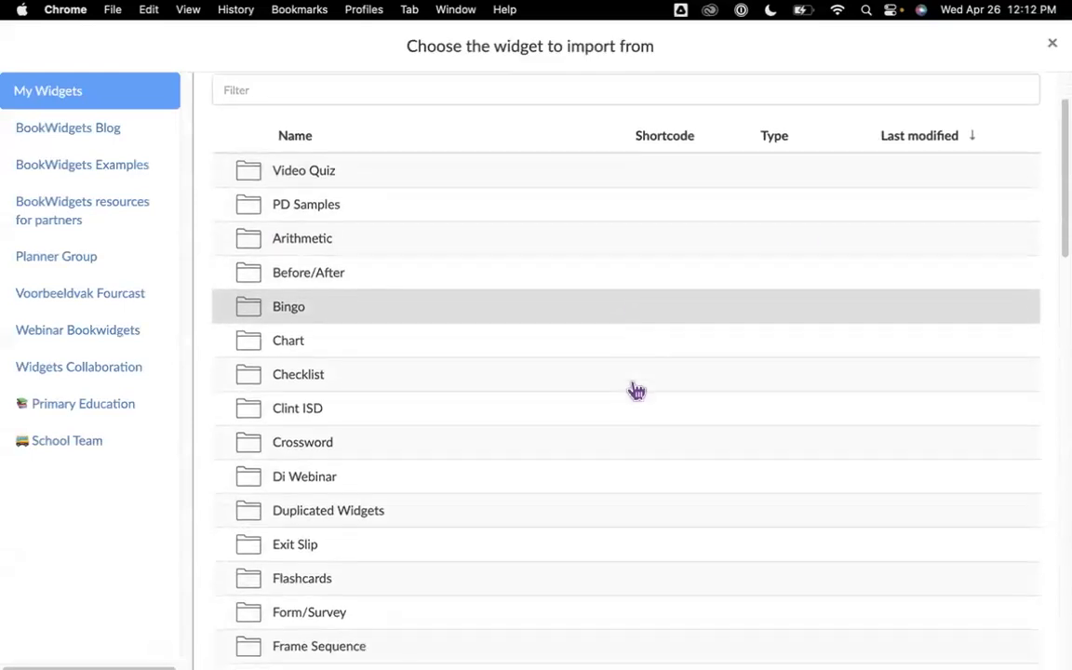
scroll(634, 390, "down", 3)
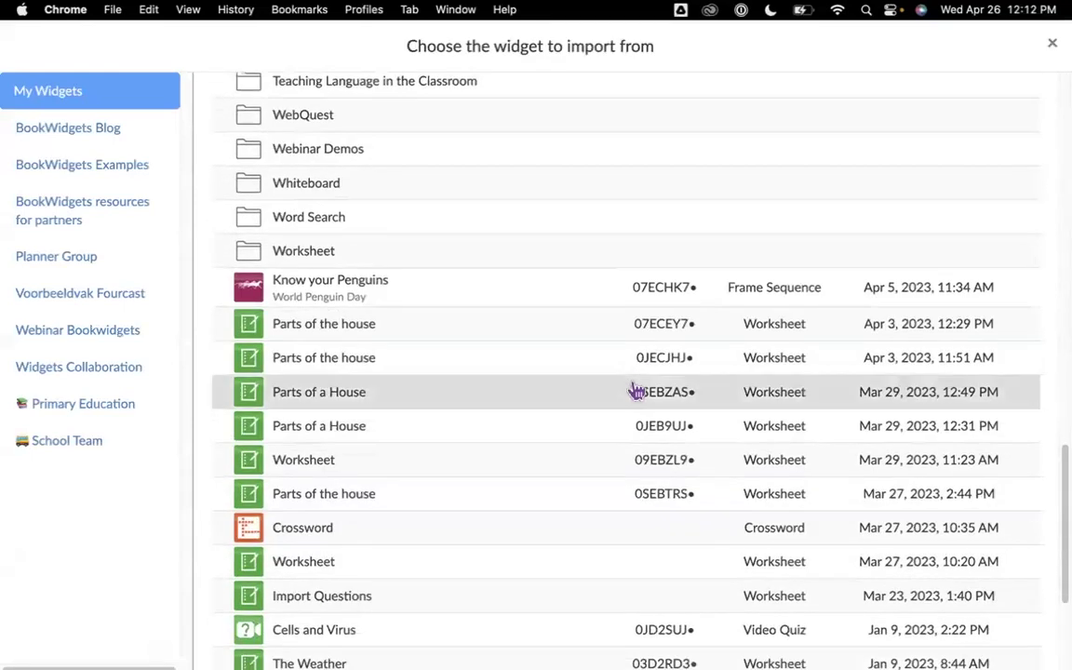
scroll(637, 390, "up", 20)
left_click(334, 309)
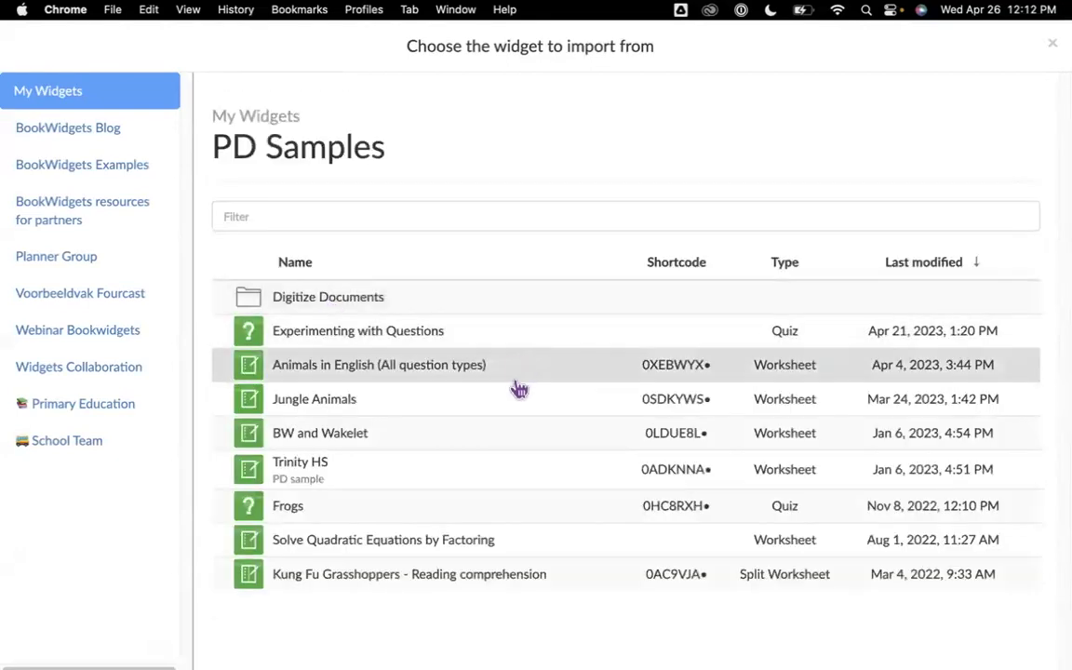
left_click(373, 302)
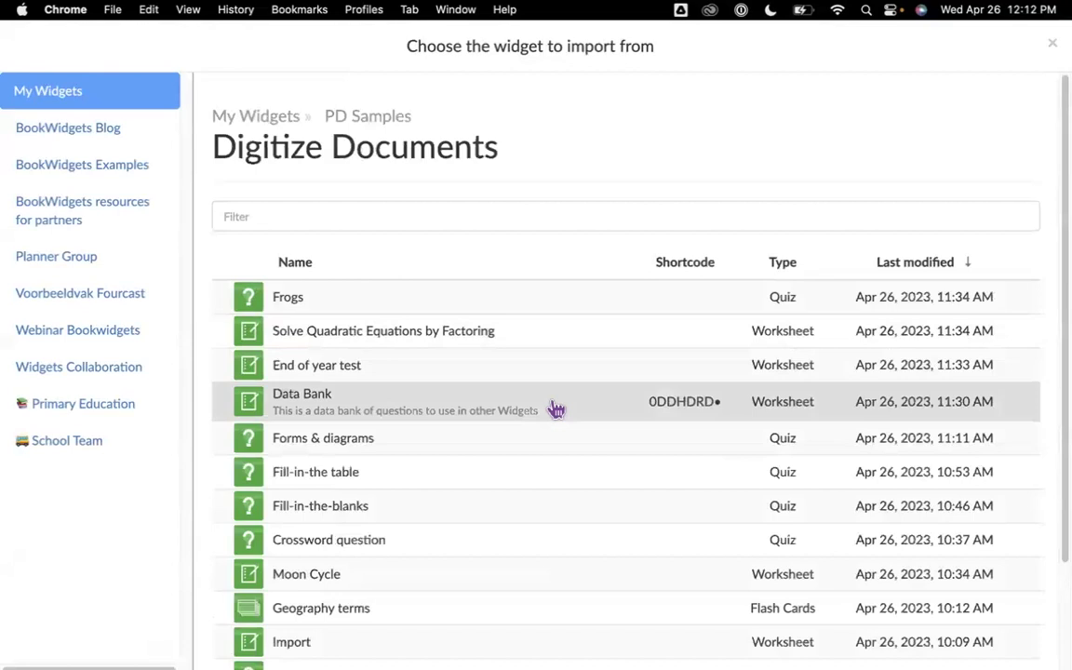
scroll(559, 414, "down", 3)
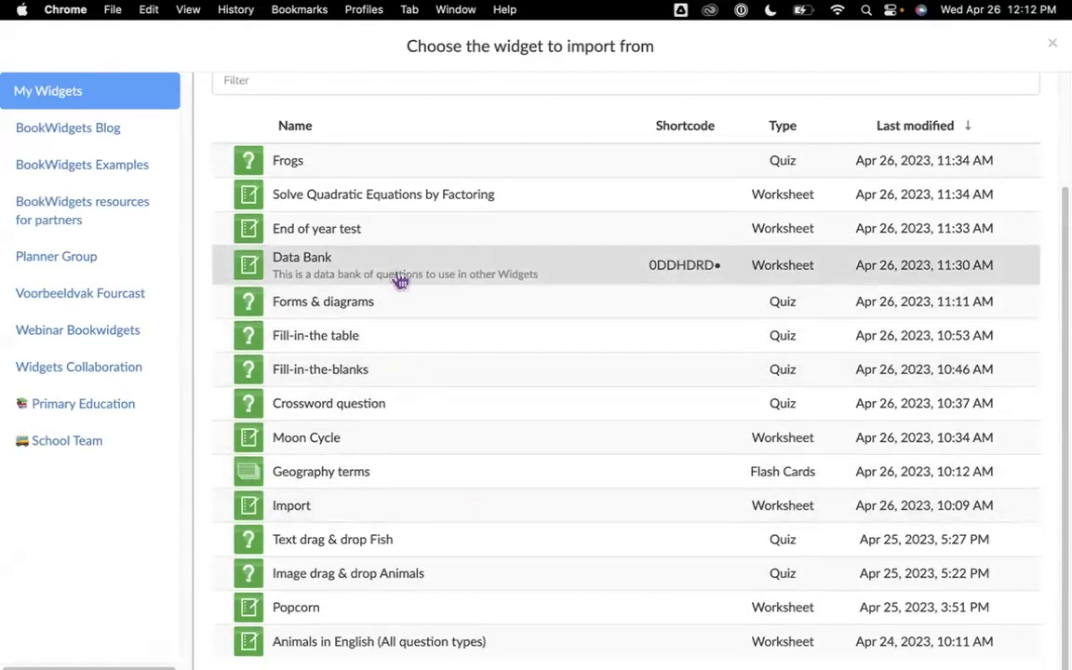
Examine the questions offered for import by the Data Bank worksheet and close the list without importing any
left_click(400, 281)
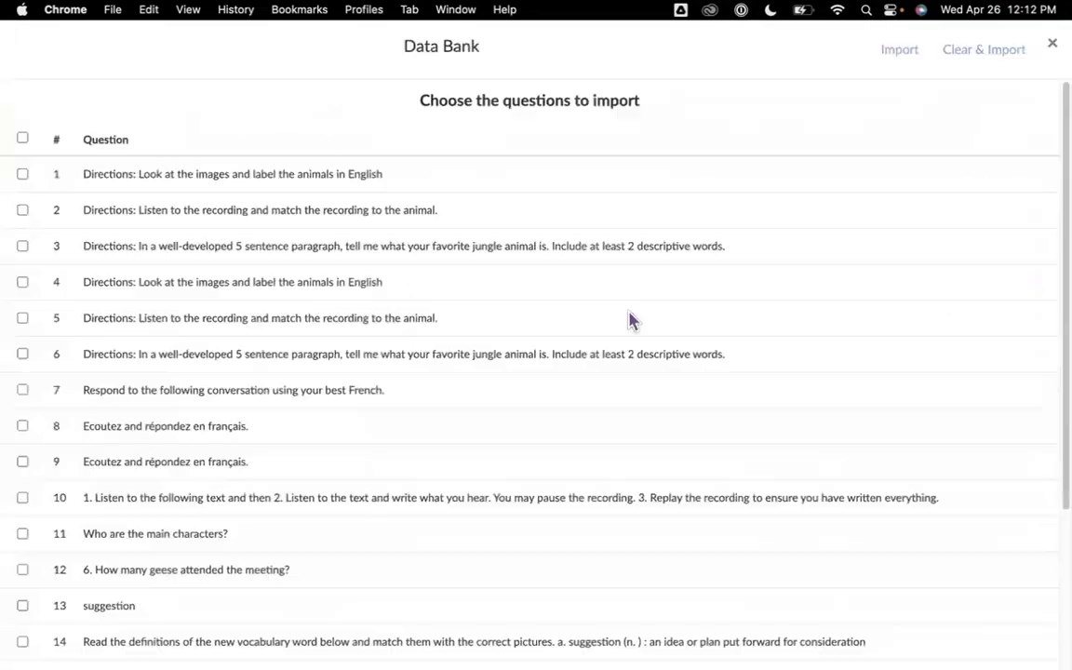
scroll(696, 376, "down", 5)
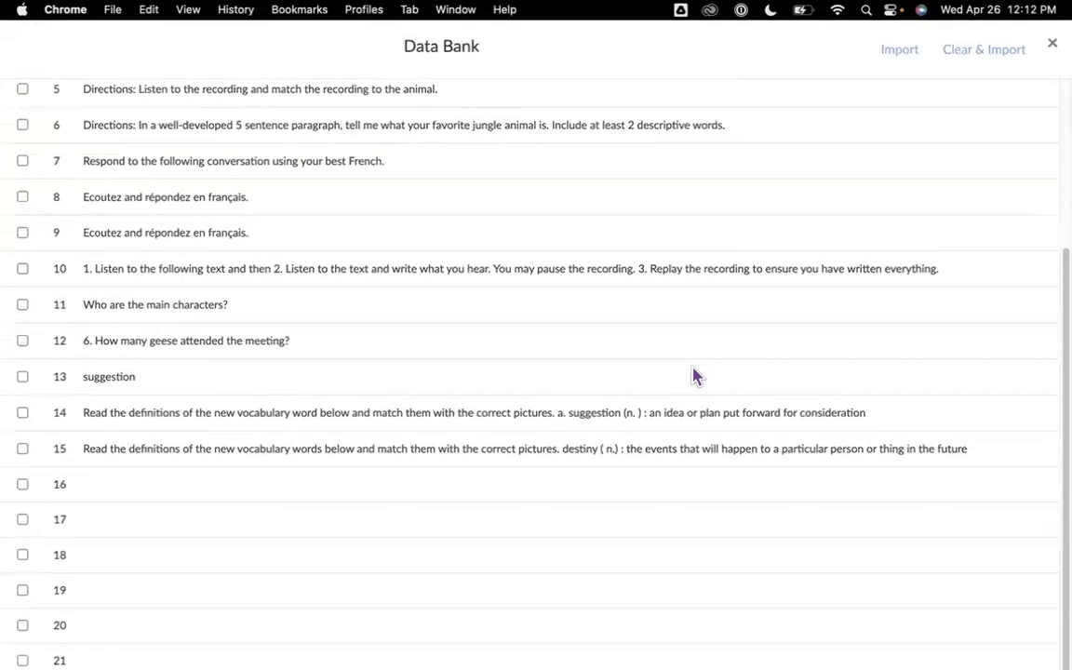
scroll(696, 376, "up", 6)
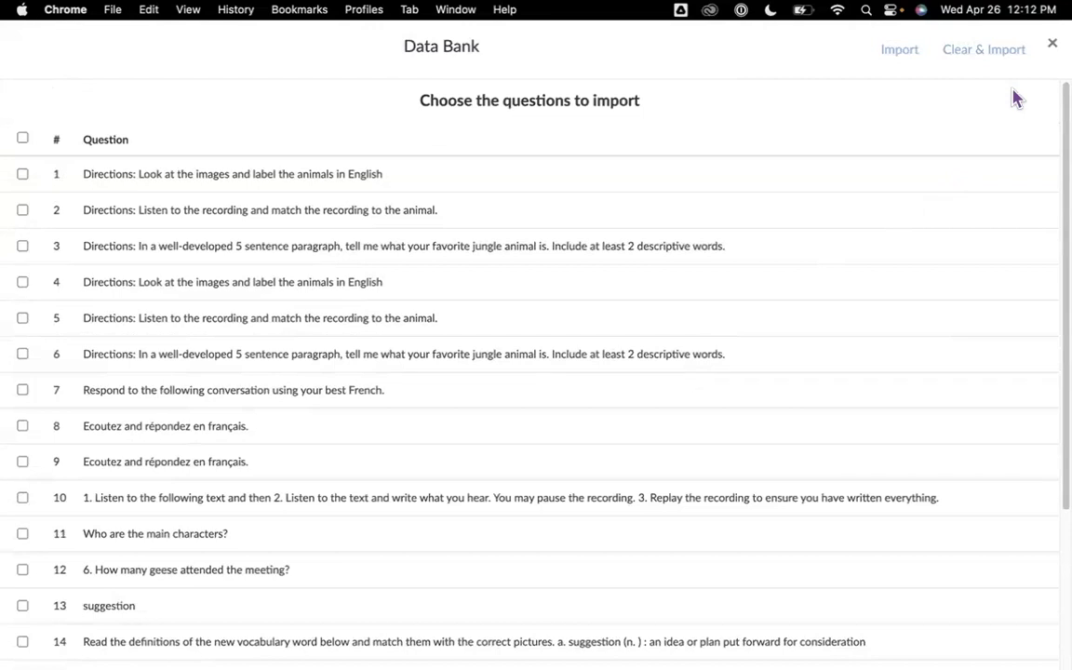
left_click(1052, 44)
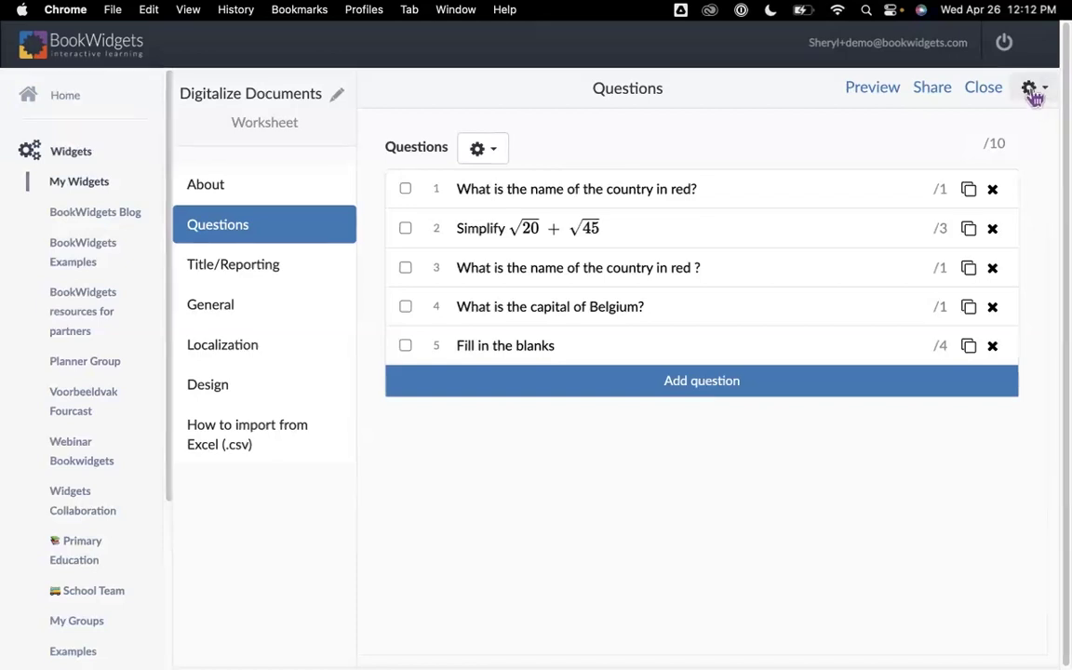
Start an import from another widget and open the Data Bank worksheet in the Digitize Documents folder of PD Samples
left_click(1034, 91)
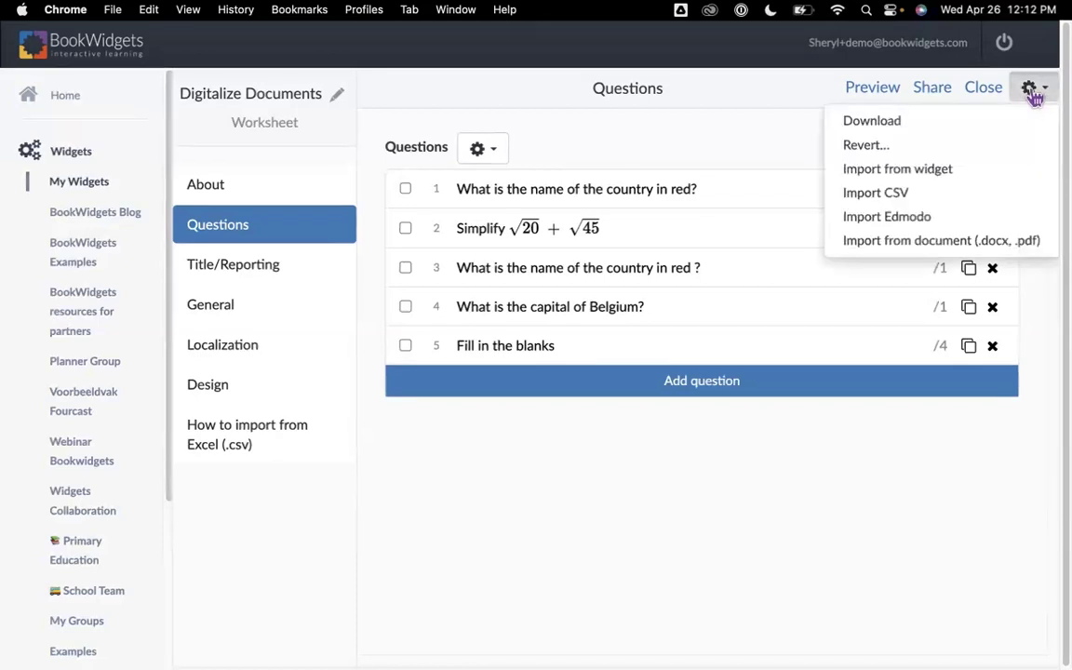
left_click(935, 169)
left_click(380, 304)
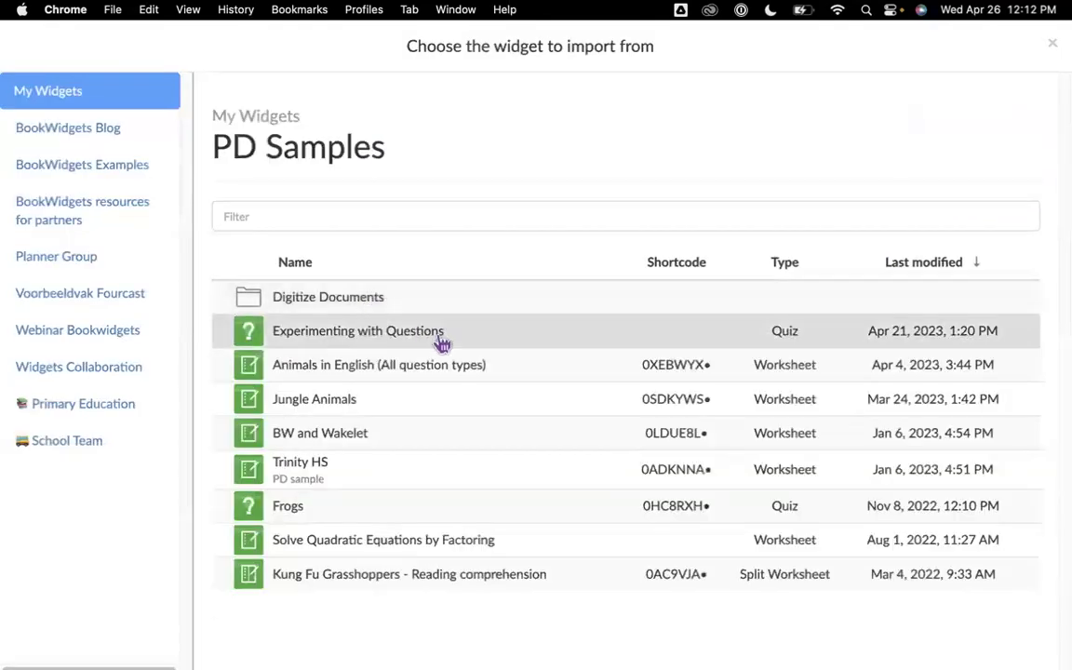
left_click(370, 300)
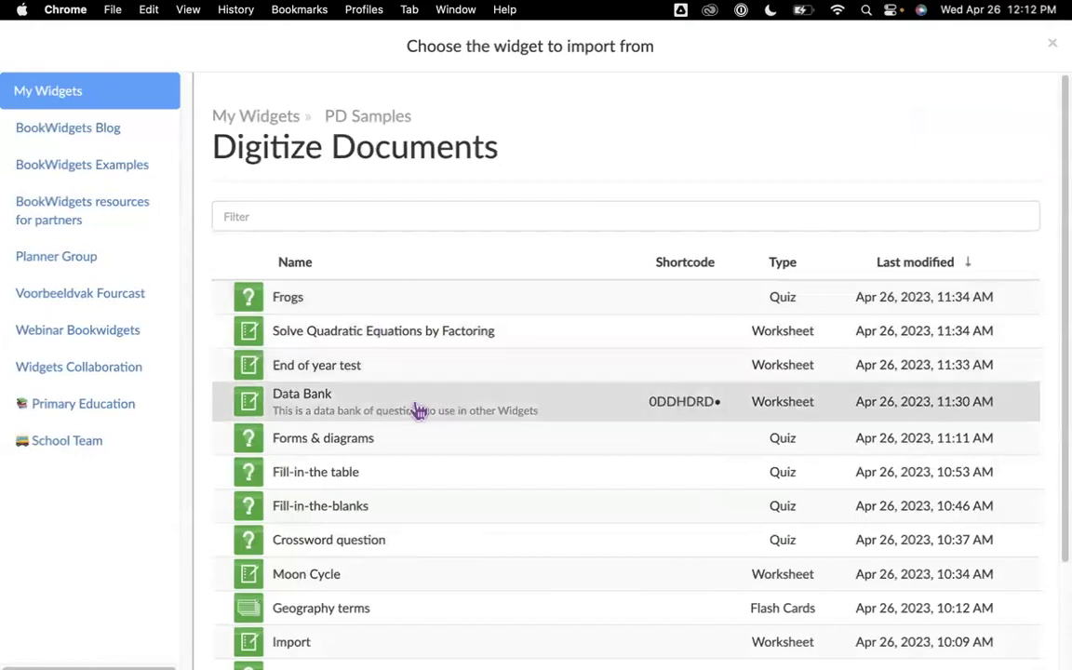
left_click(402, 414)
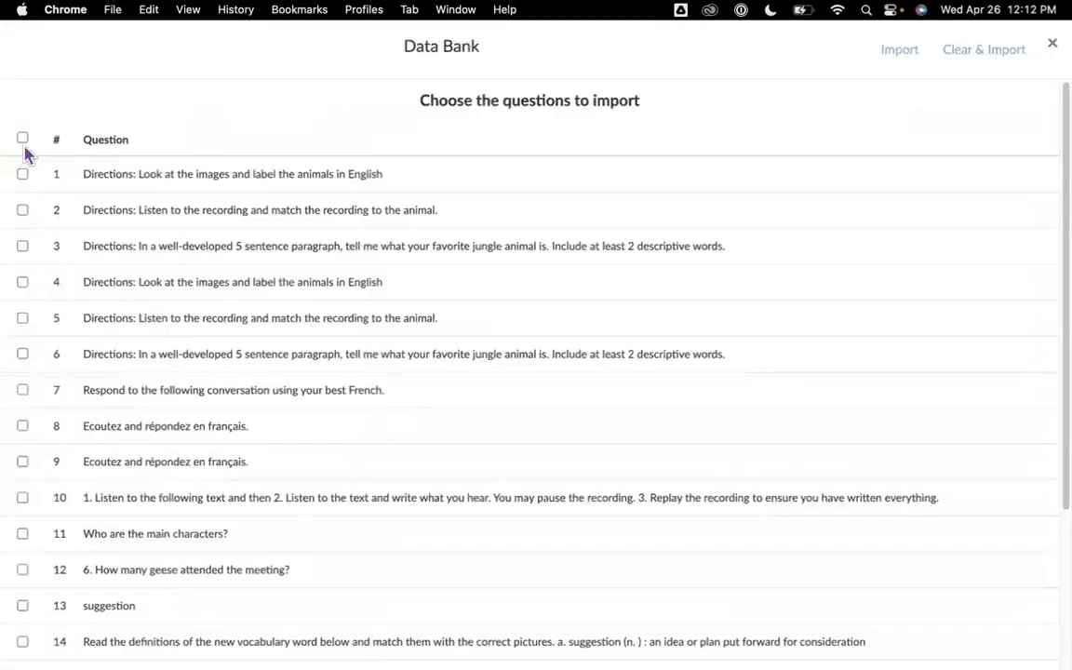
Select all questions of the Data Bank worksheet and import them in addition to the existing worksheet questions
left_click(24, 140)
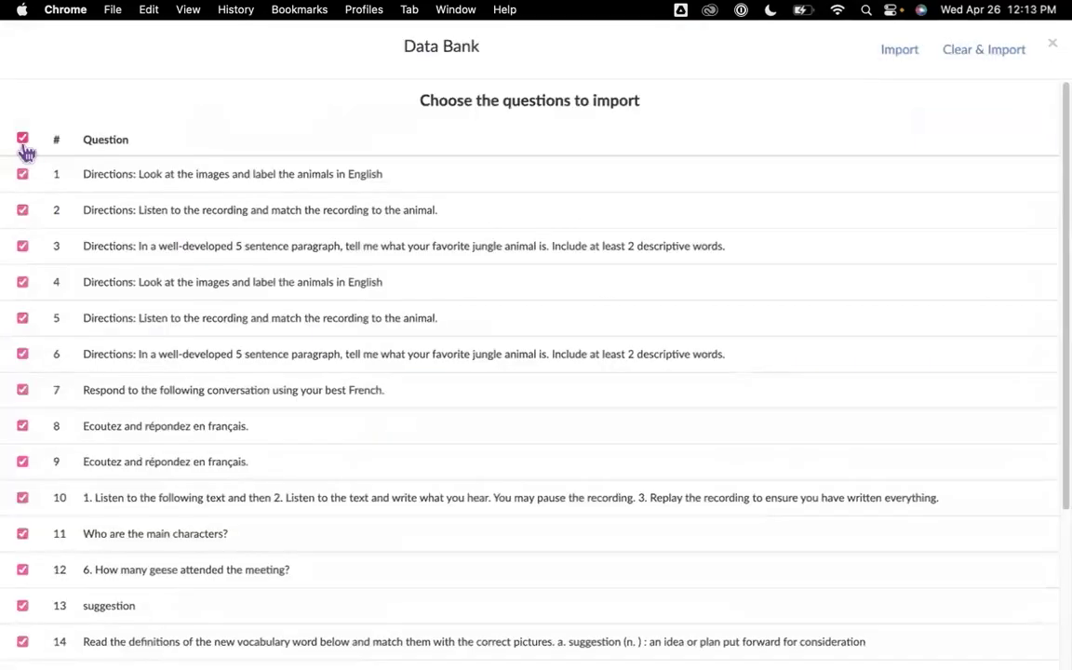
left_click(23, 175)
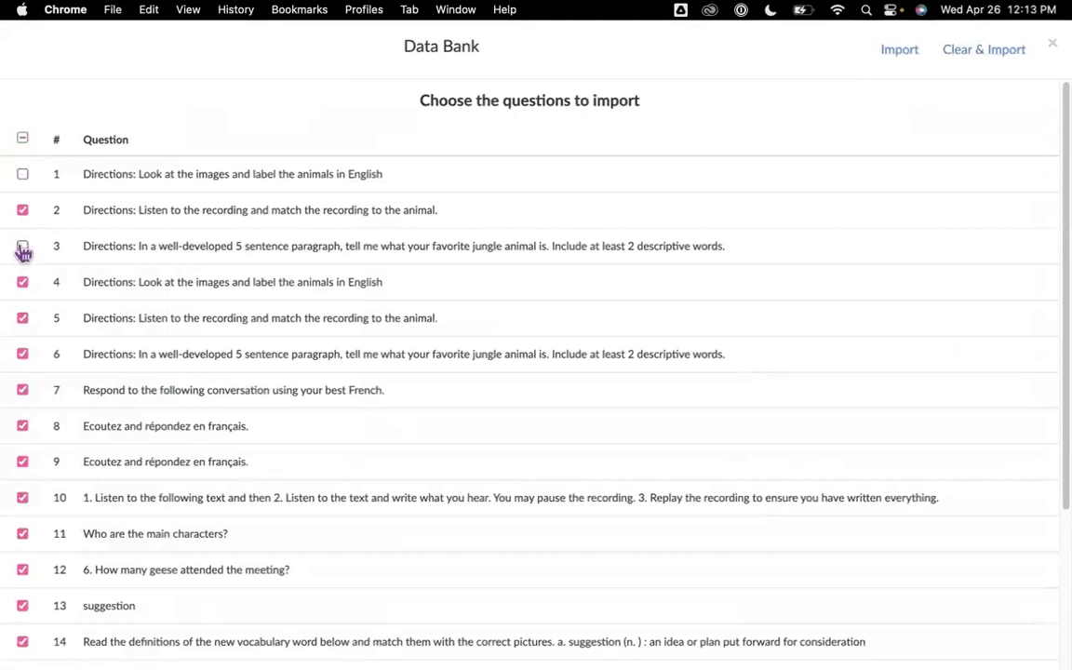
left_click(24, 174)
left_click(23, 247)
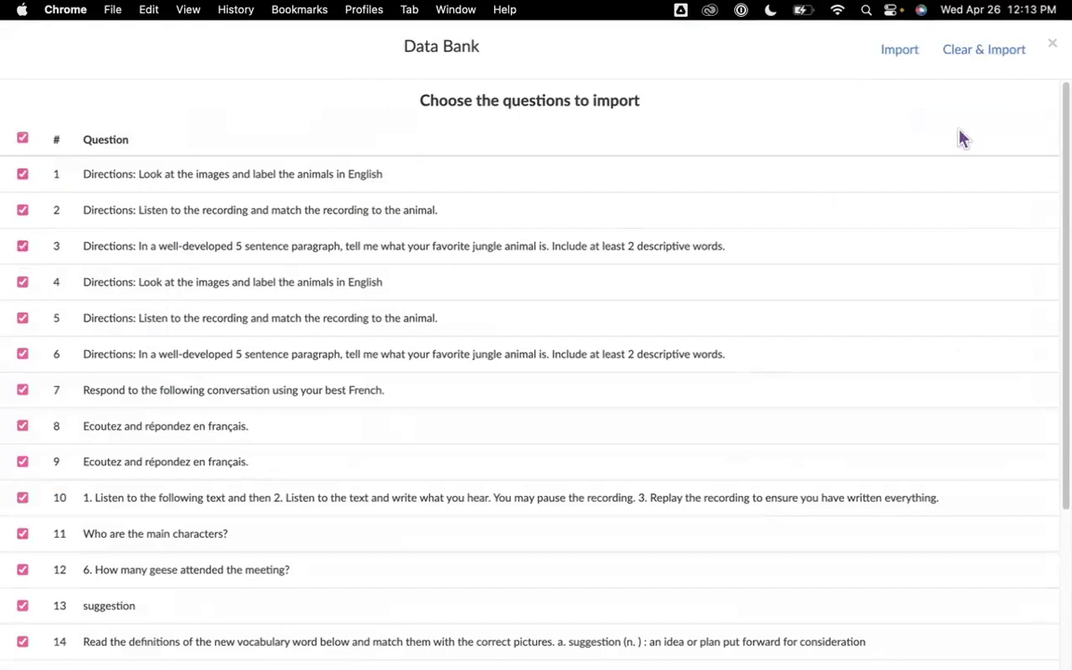
left_click(899, 52)
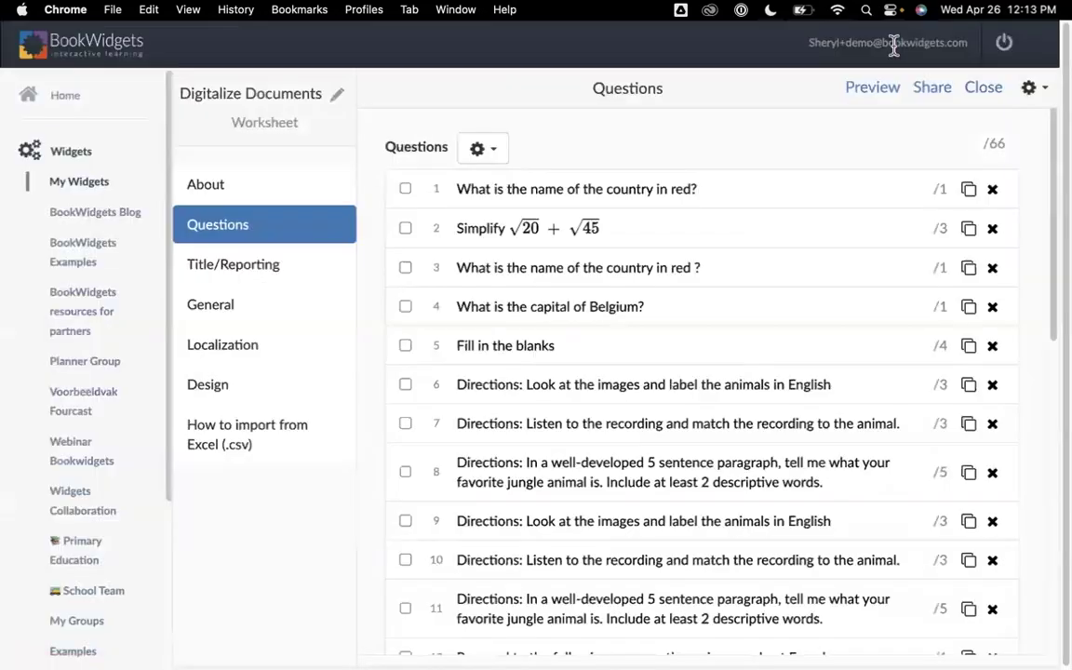
Look through the extended question list, preview the worksheet as a student to review the imported questions, and return to editing
scroll(825, 328, "down", 5)
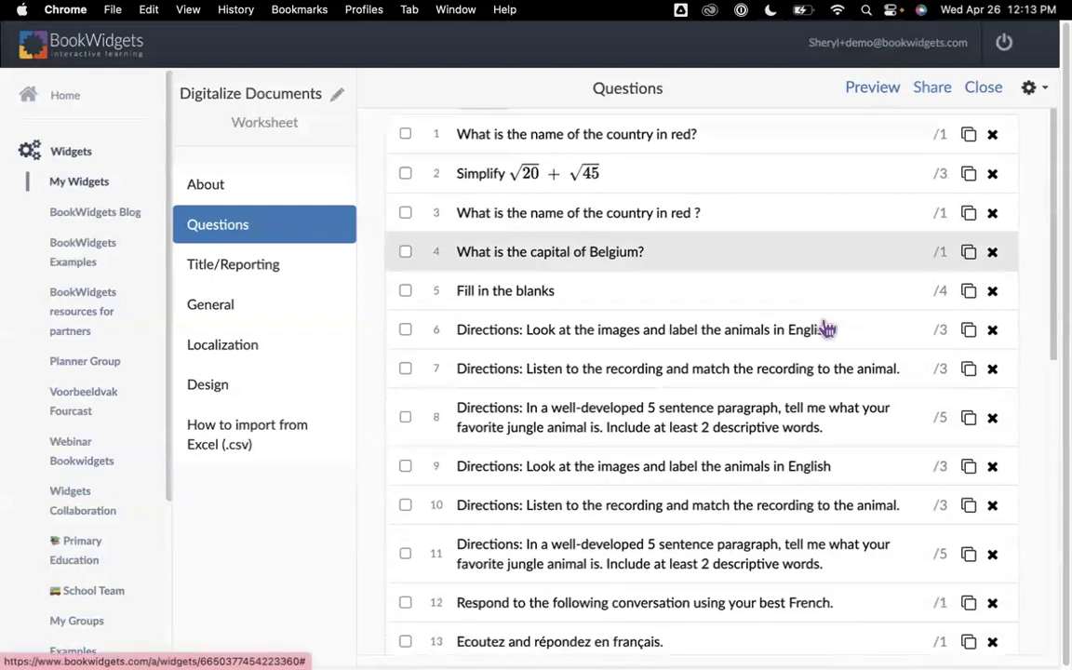
scroll(831, 330, "down", 6)
scroll(831, 332, "up", 10)
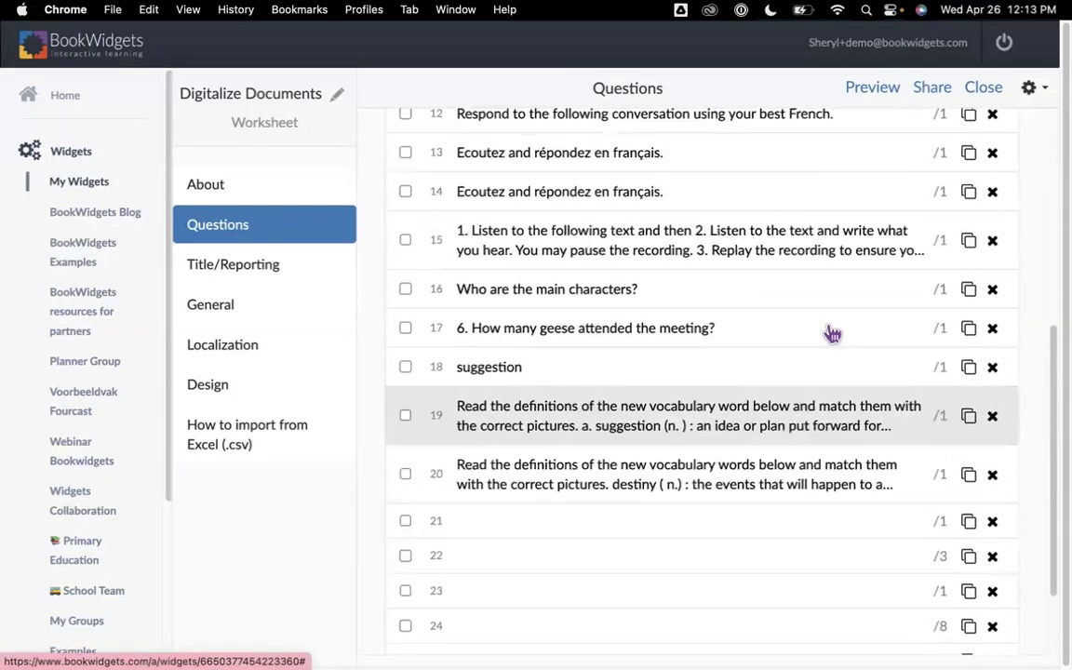
left_click(873, 93)
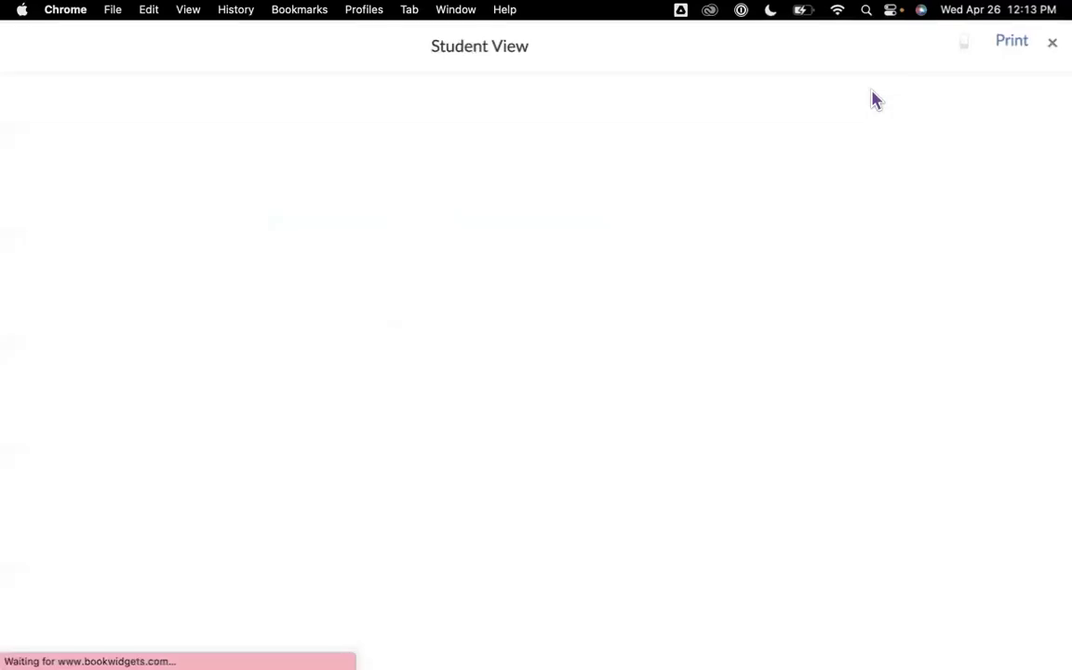
scroll(803, 363, "down", 1)
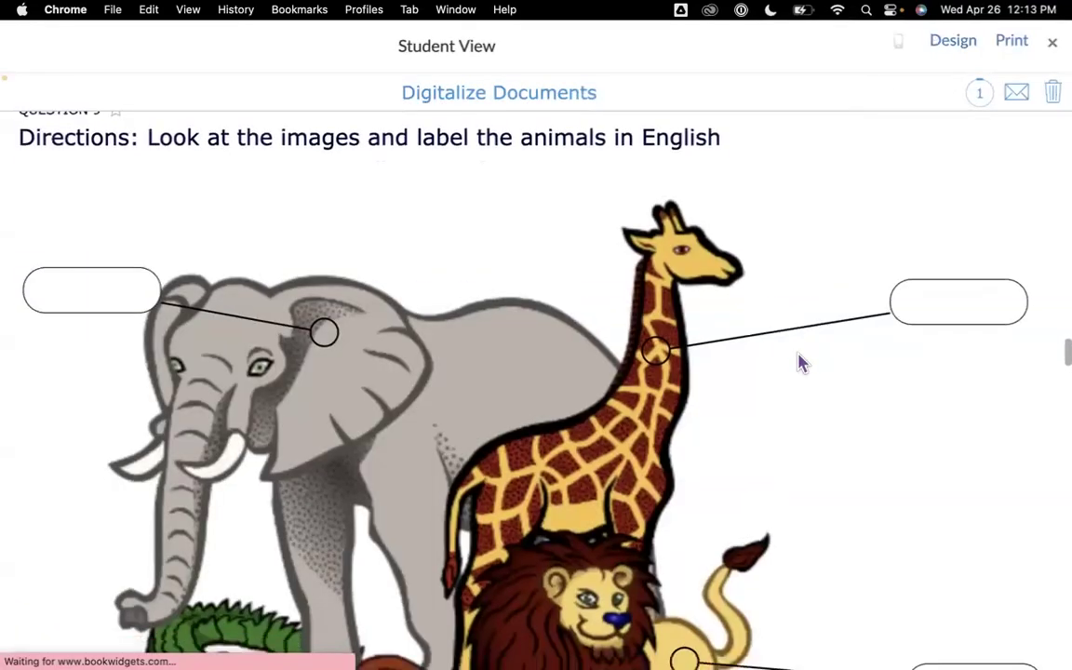
scroll(800, 364, "down", 10)
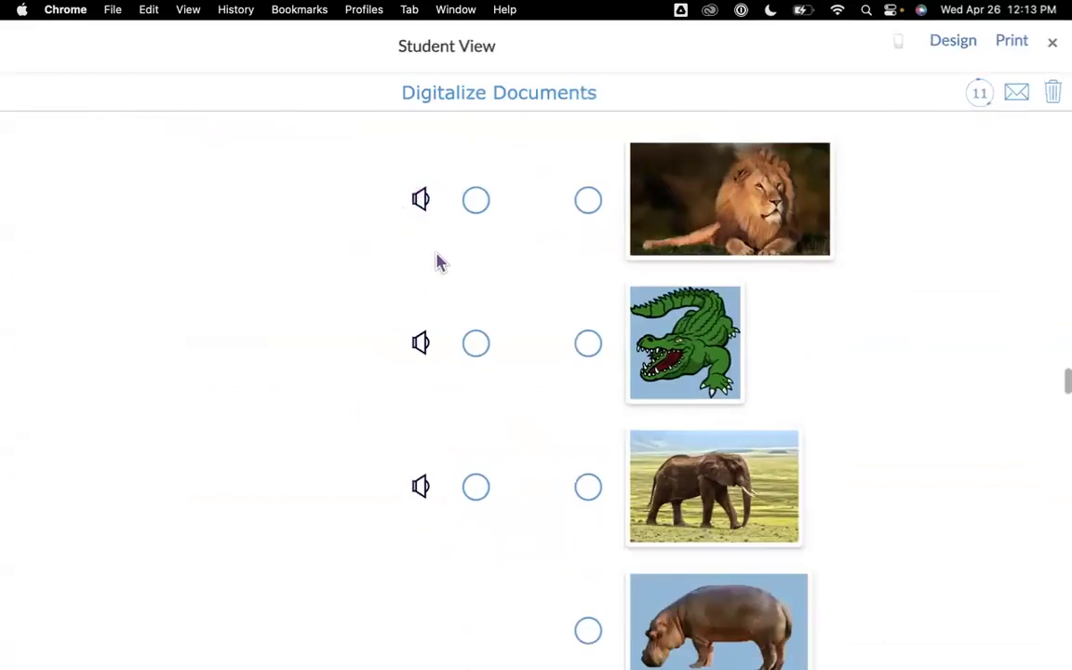
scroll(477, 298, "down", 5)
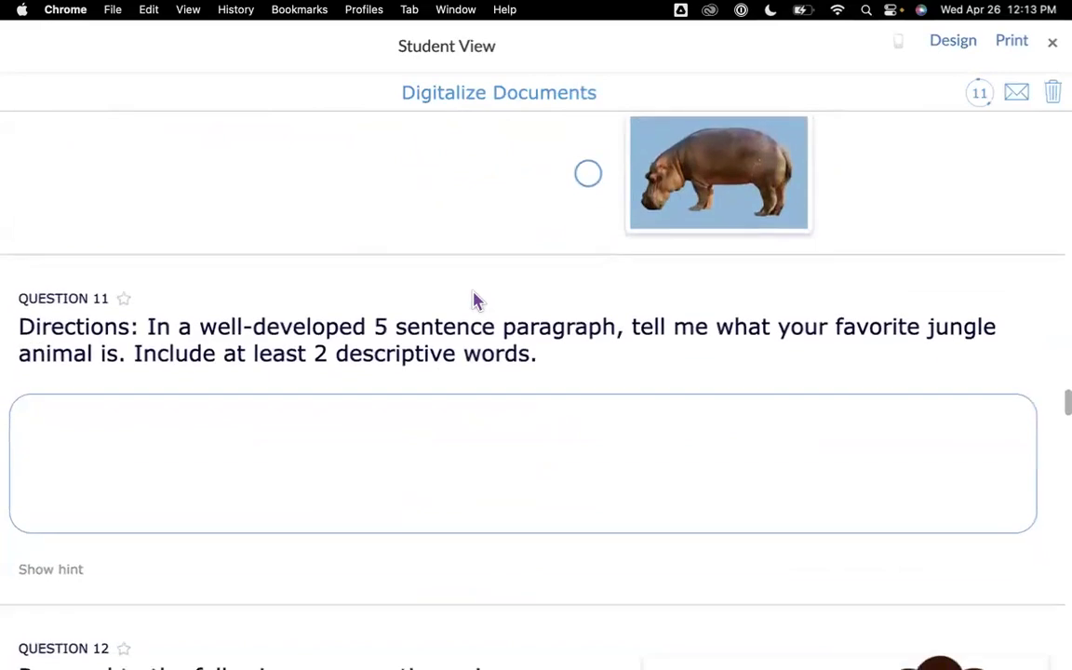
scroll(474, 300, "down", 6)
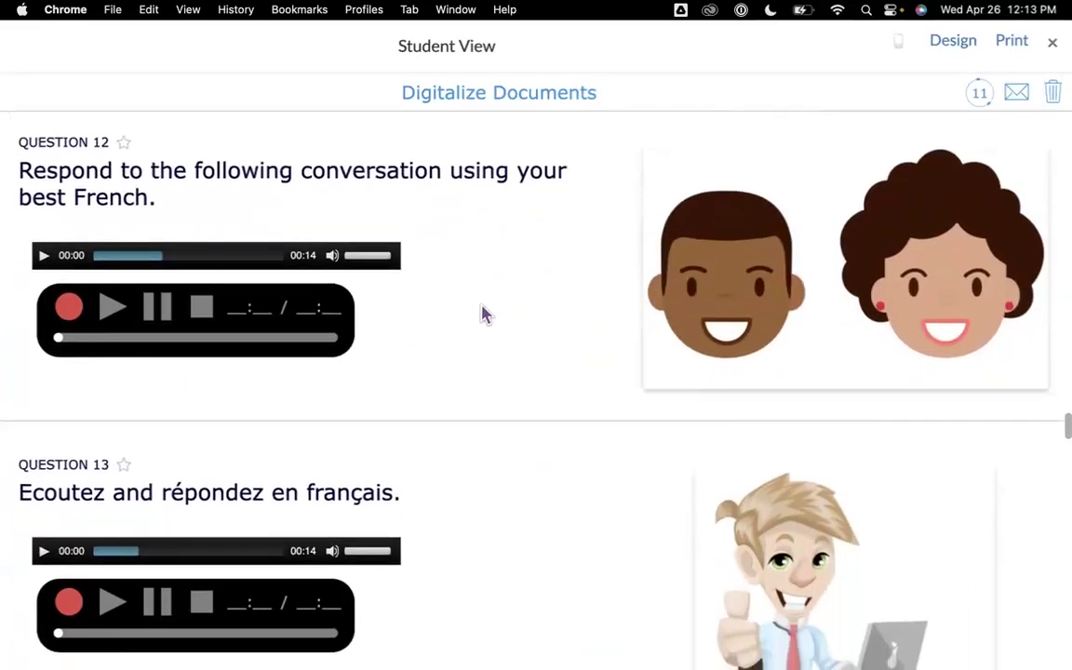
scroll(654, 435, "down", 3)
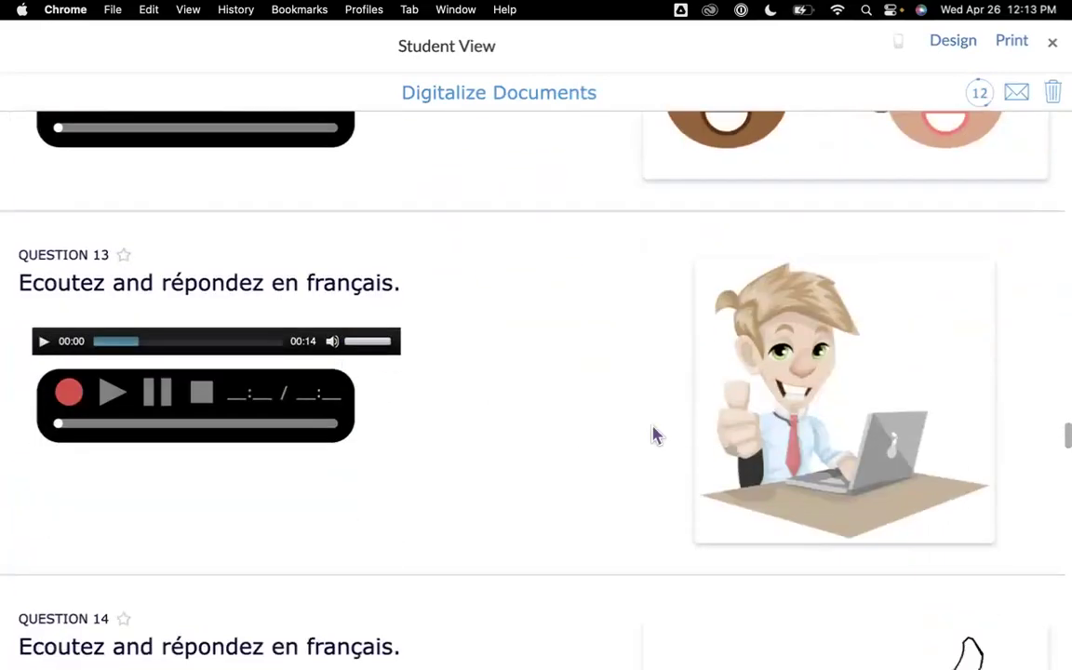
scroll(769, 405, "down", 4)
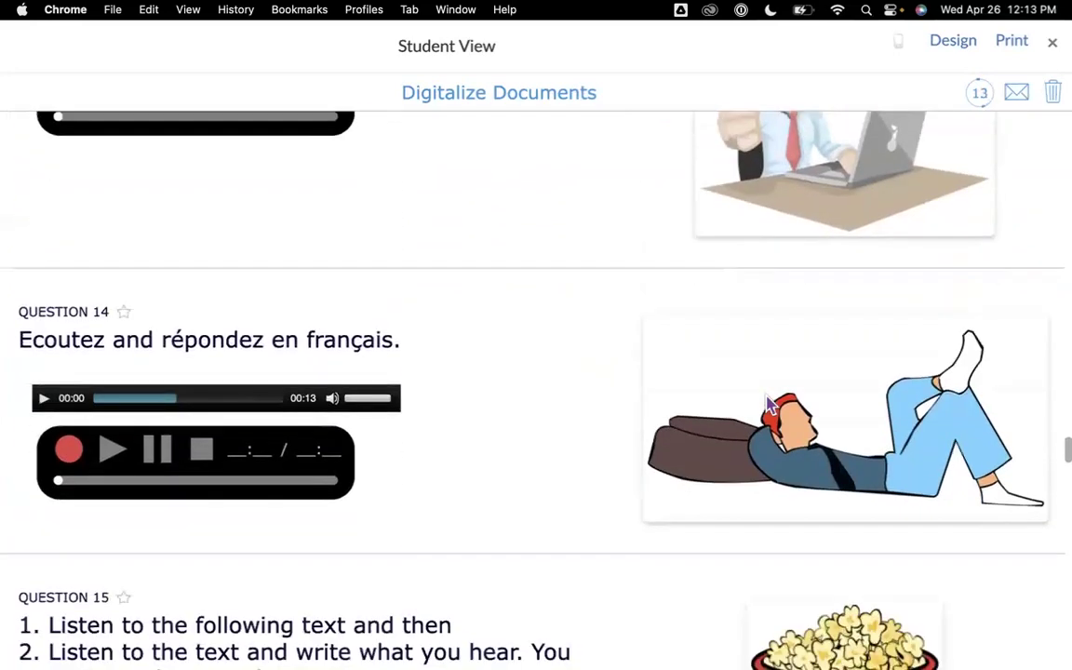
scroll(768, 404, "down", 6)
scroll(769, 405, "down", 6)
scroll(768, 405, "down", 5)
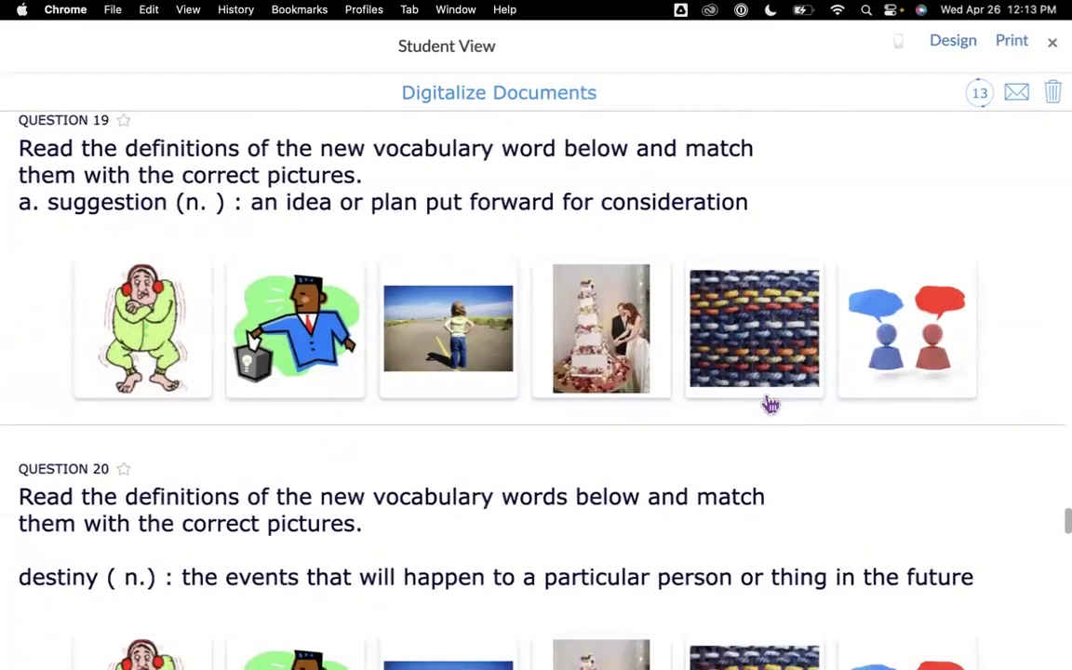
scroll(769, 405, "down", 8)
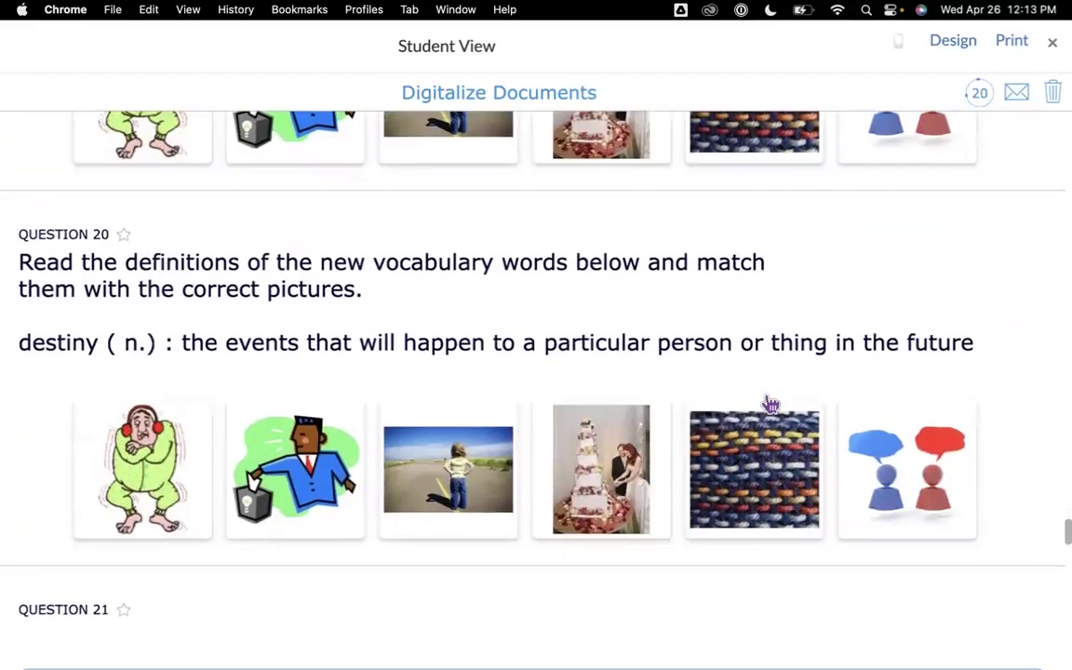
scroll(770, 405, "down", 10)
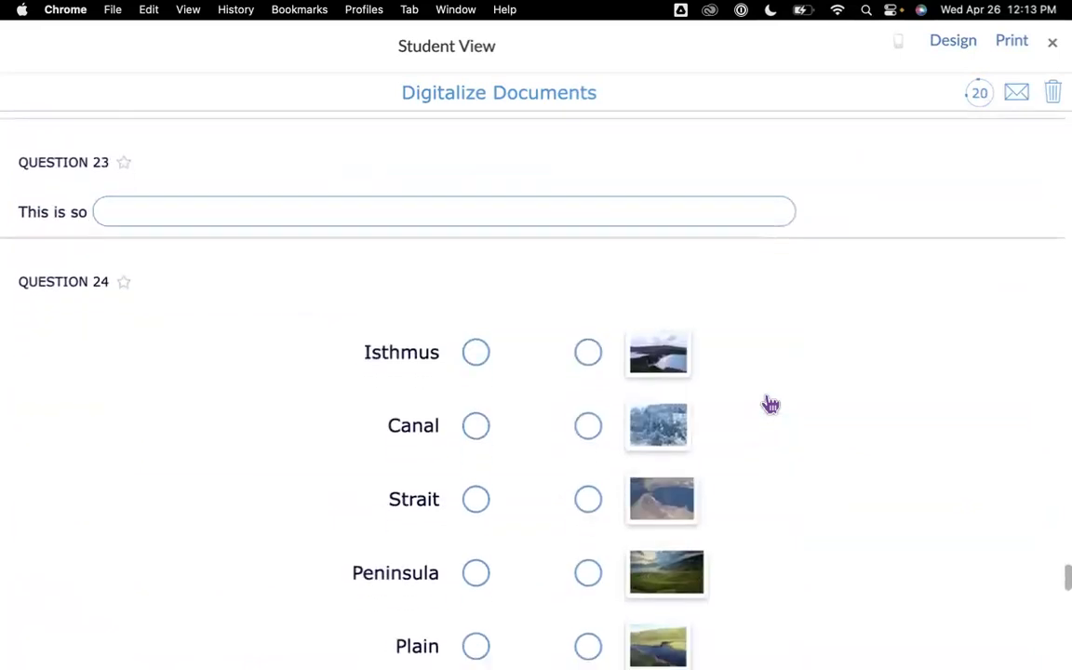
scroll(771, 405, "down", 10)
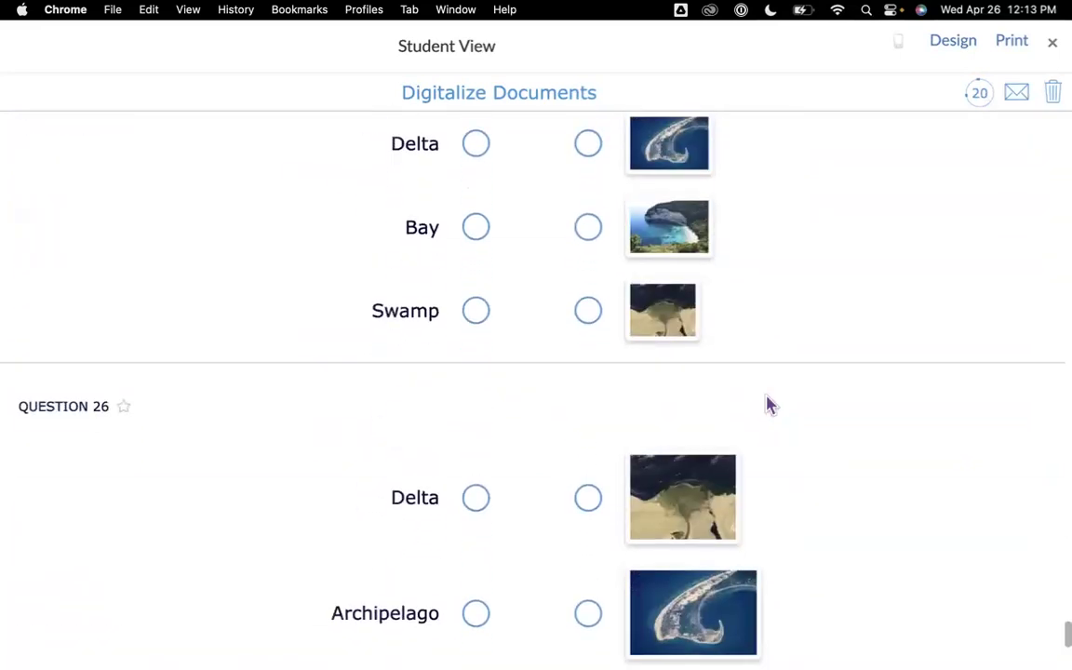
left_click(1052, 46)
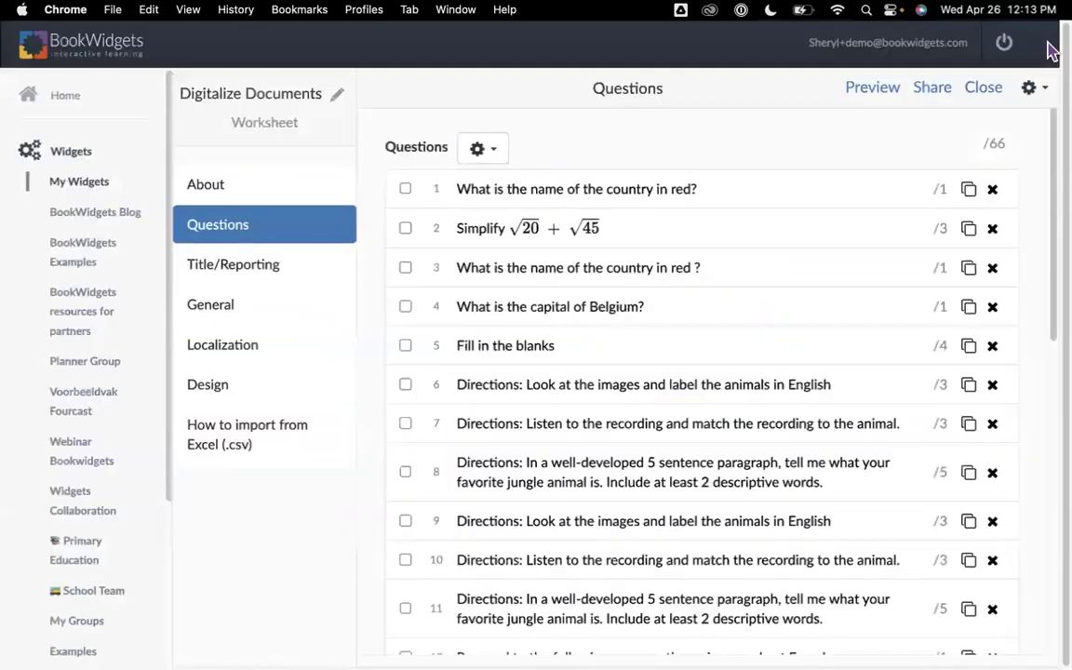
Start another import from a widget and open the Geography terms flash cards in the Digitize Documents folder of PD Samples
left_click(1029, 93)
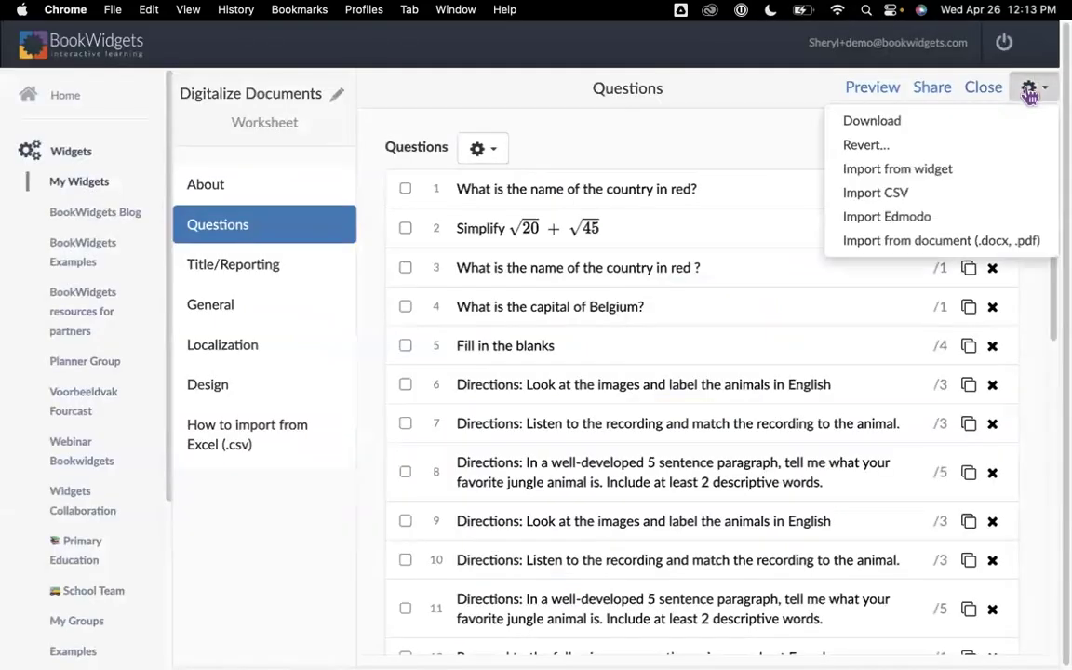
left_click(923, 169)
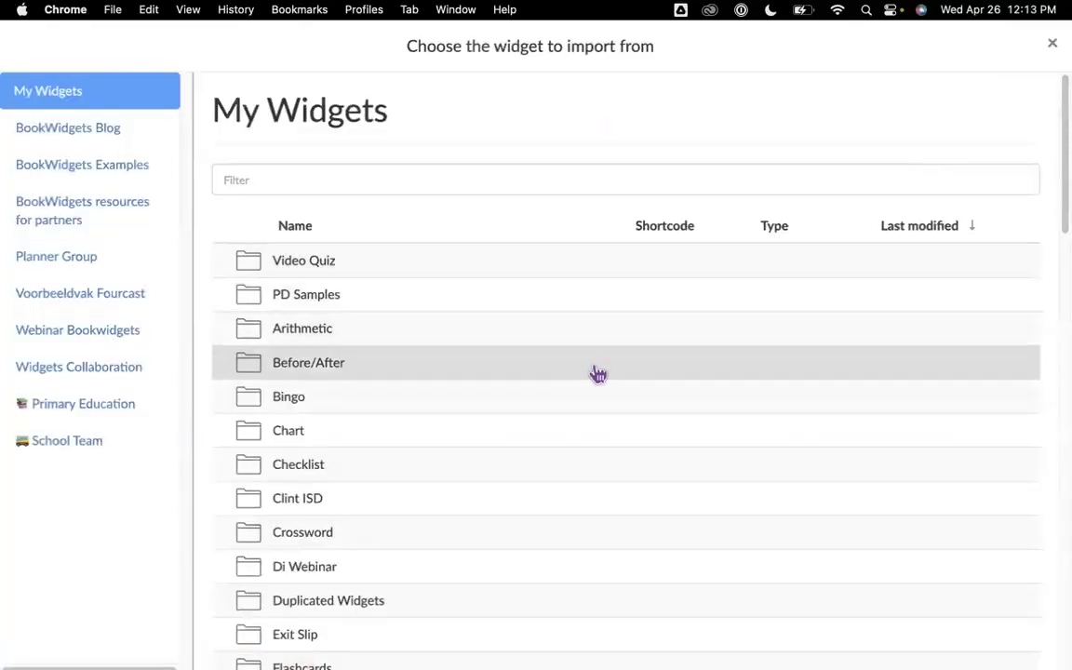
left_click(344, 296)
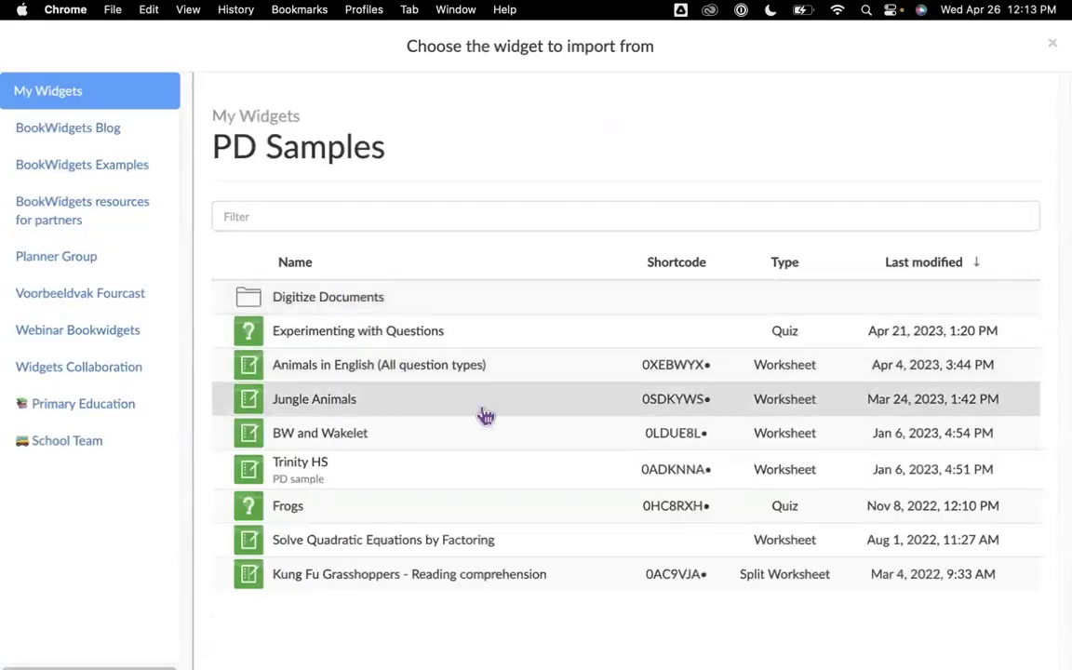
left_click(310, 299)
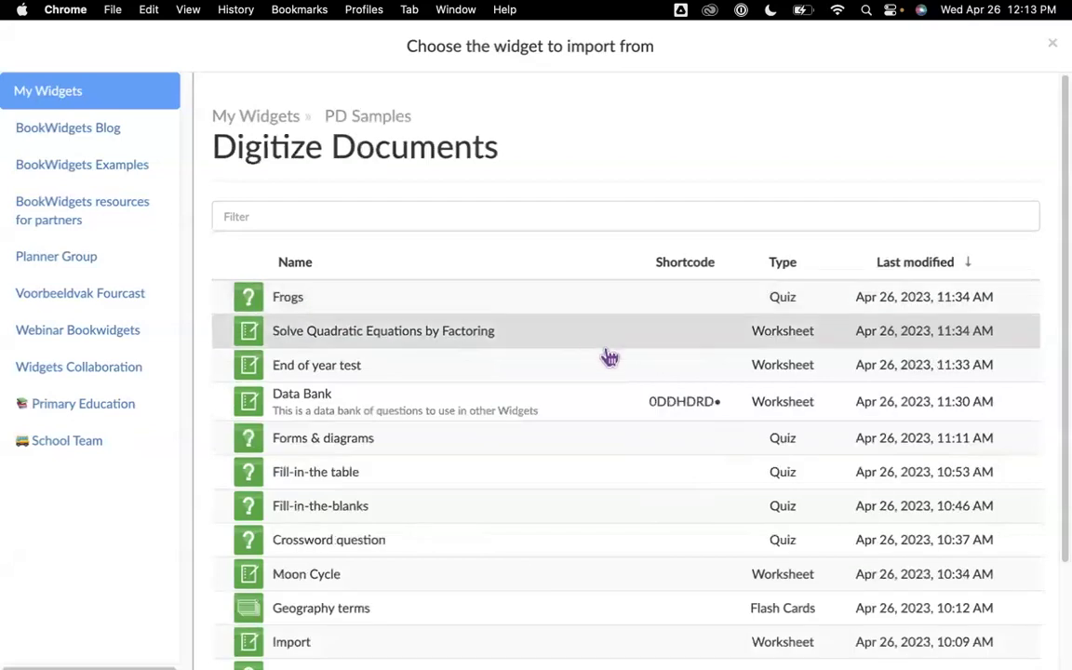
scroll(609, 359, "down", 3)
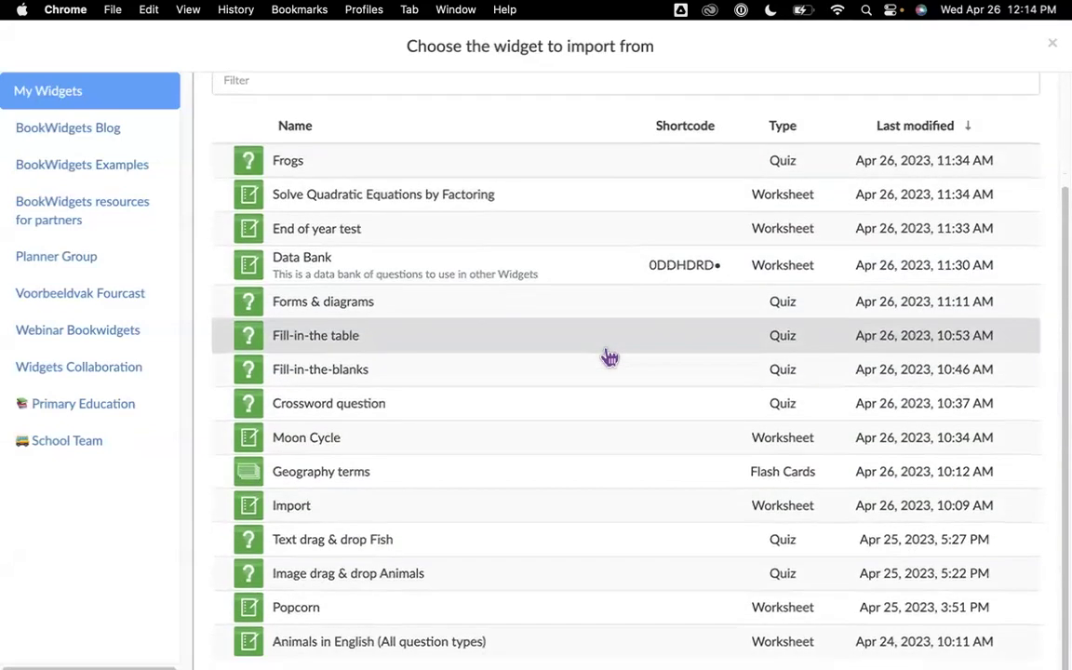
scroll(698, 370, "up", 3)
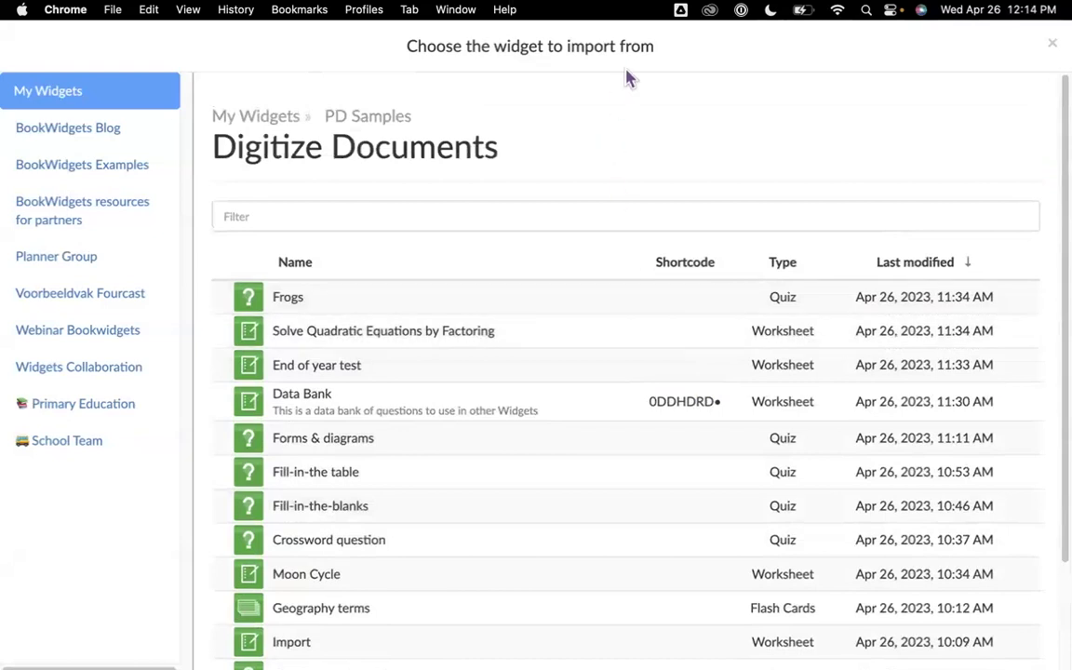
scroll(629, 332, "down", 3)
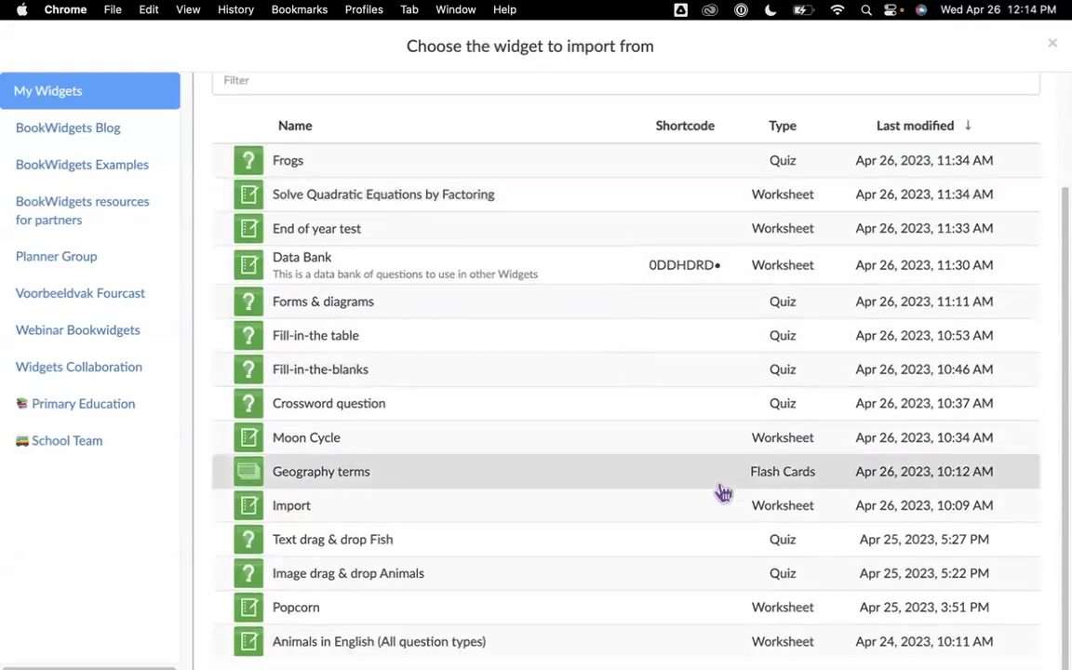
left_click(370, 479)
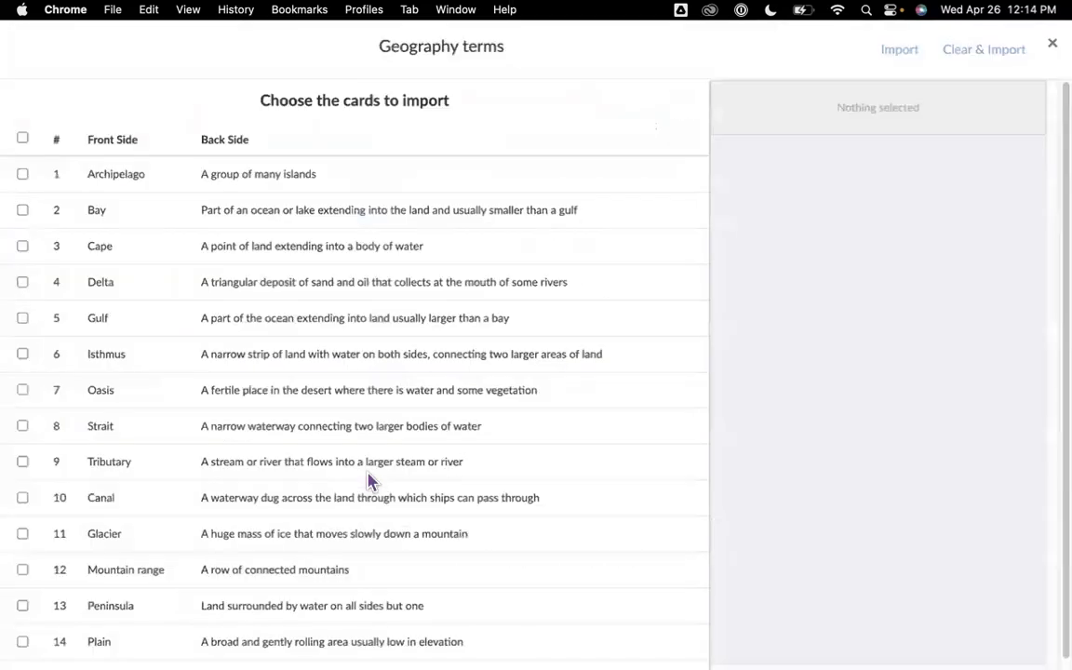
Import all Geography terms cards as a Word - Picture Match question from front side to back side and check the end of the question list
left_click(22, 138)
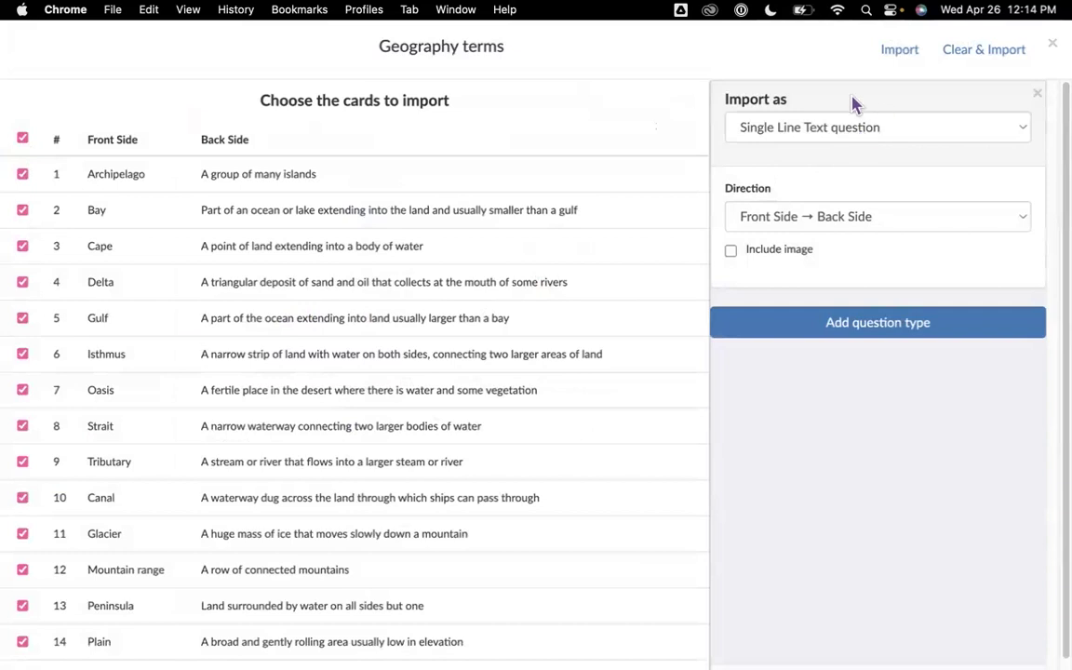
left_click(821, 131)
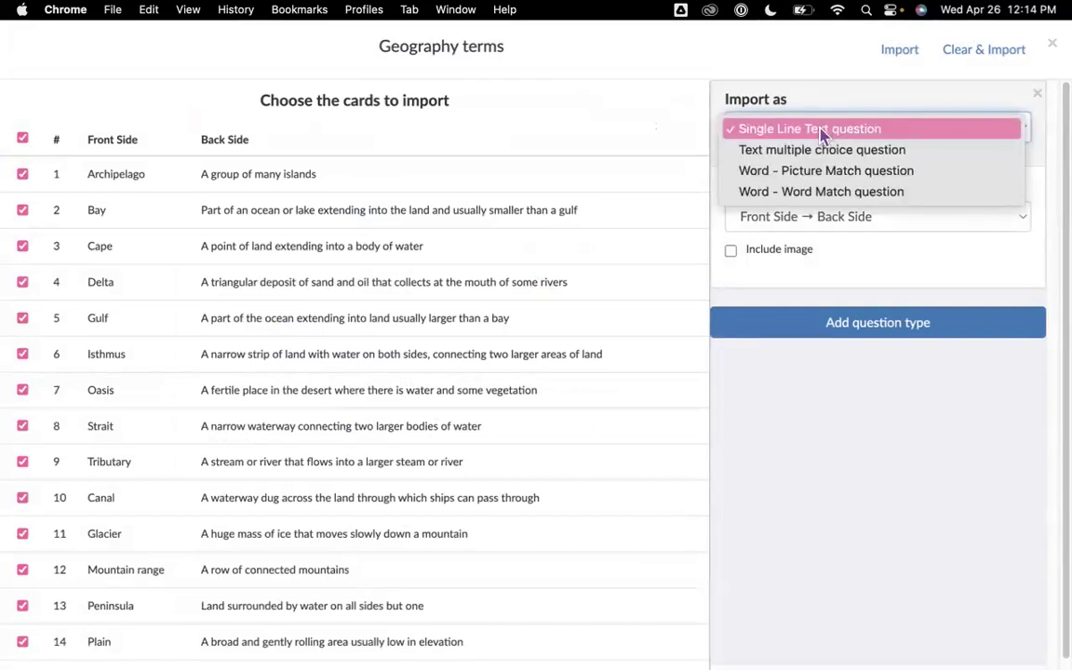
left_click(835, 180)
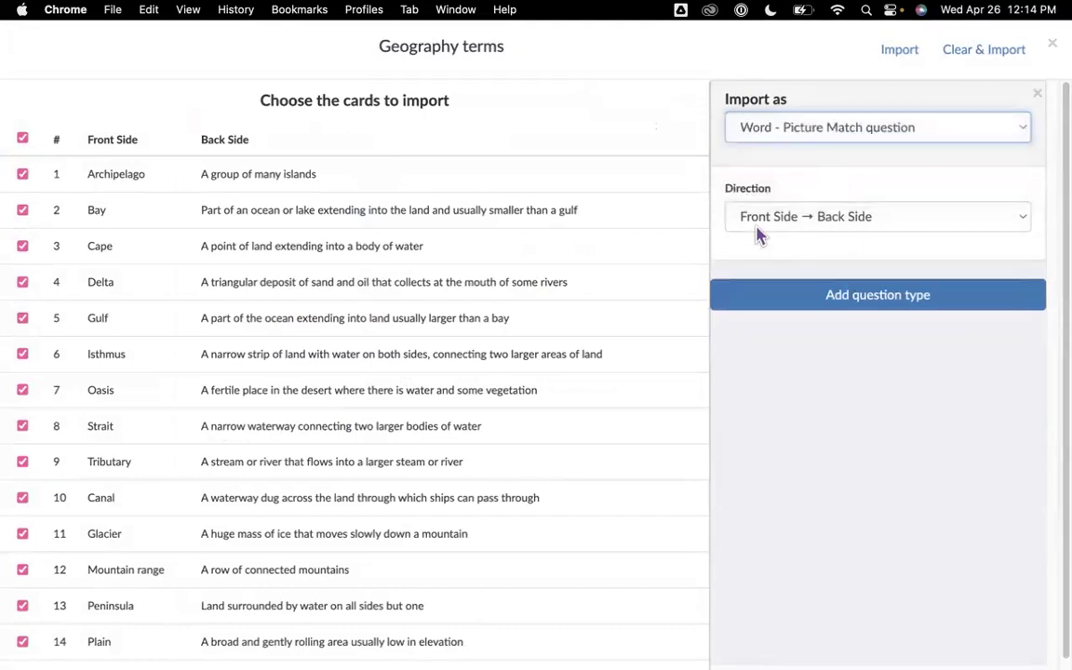
left_click(875, 300)
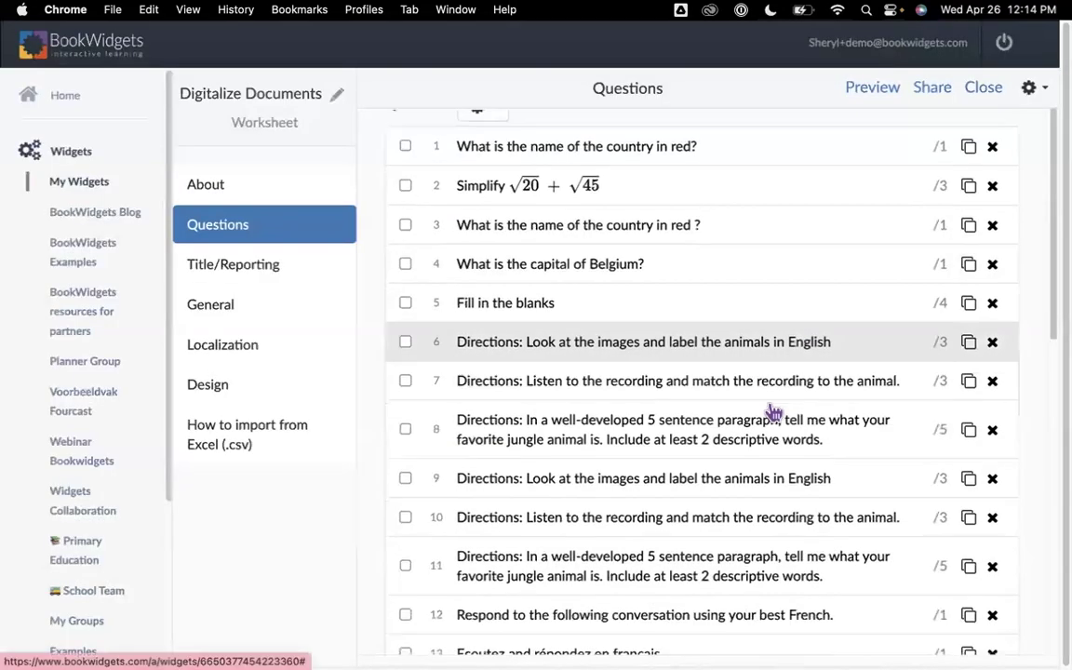
scroll(771, 412, "down", 10)
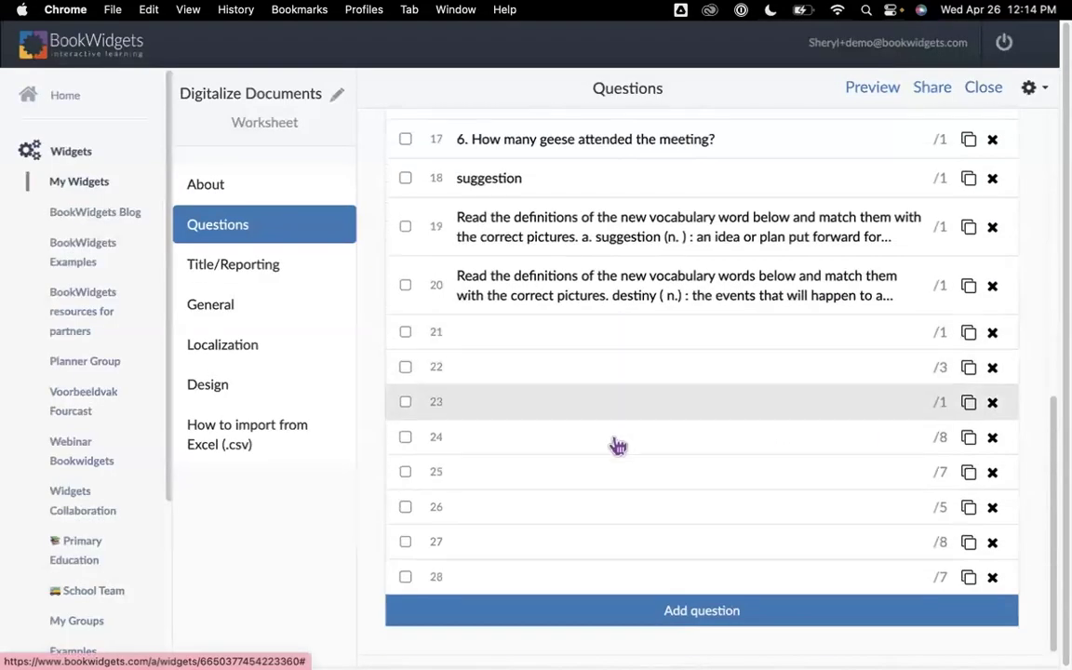
Preview the worksheet as a student and look over the imported Word - Picture Match questions near the end
left_click(867, 88)
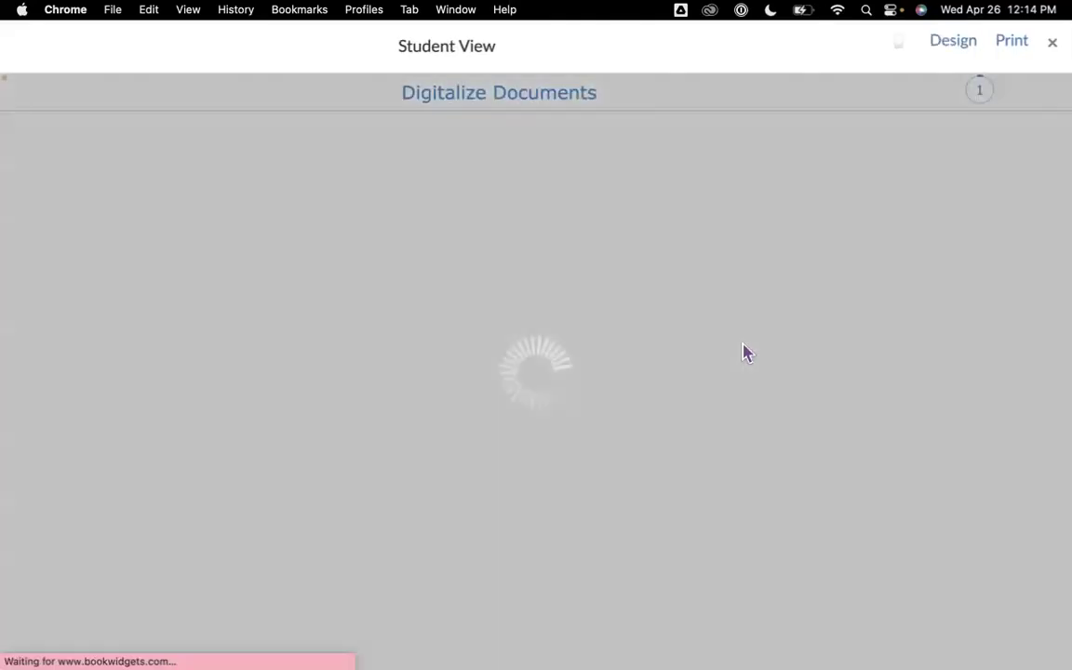
scroll(749, 351, "up", 3)
scroll(748, 352, "up", 5)
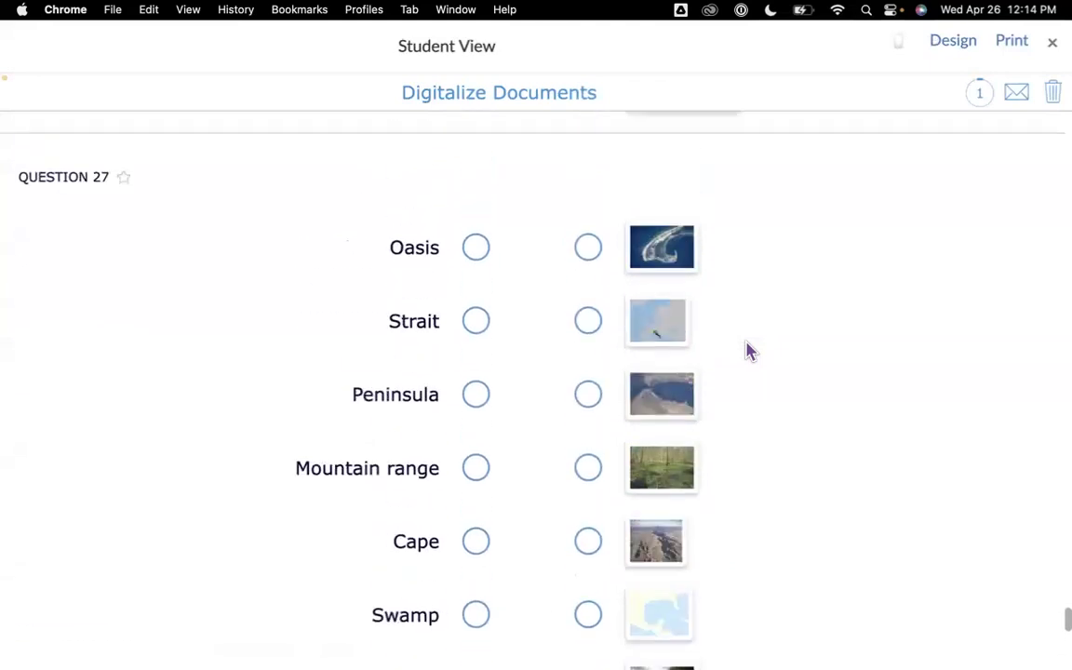
scroll(748, 352, "up", 2)
scroll(746, 349, "down", 6)
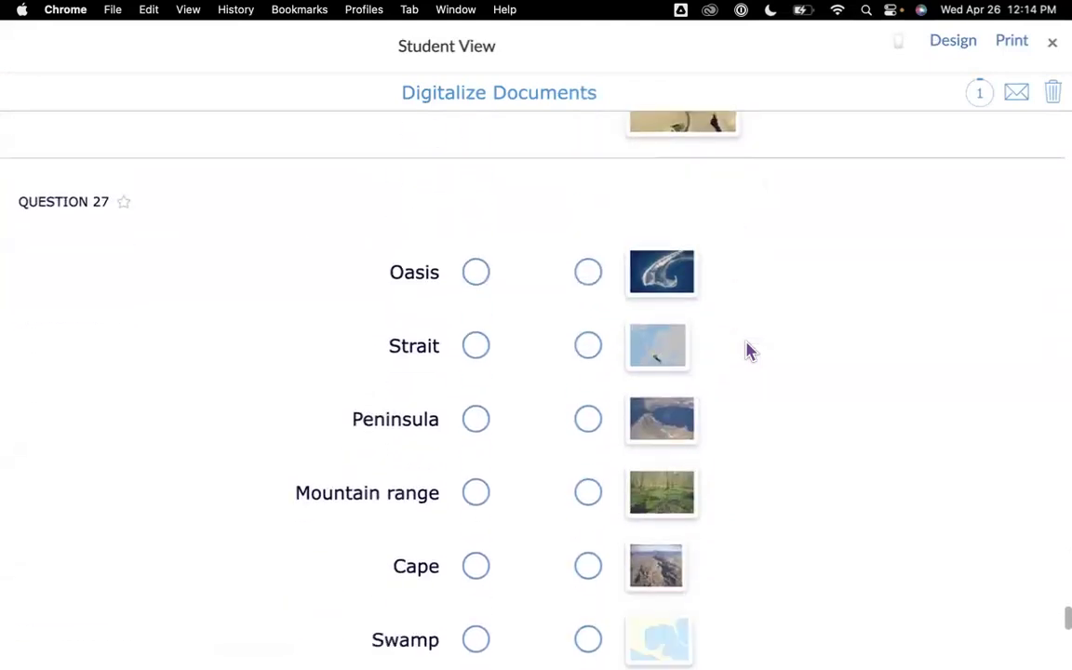
Enlarge the first picture in question 27, try zooming it out and in, and close the enlarged picture
left_click(664, 159)
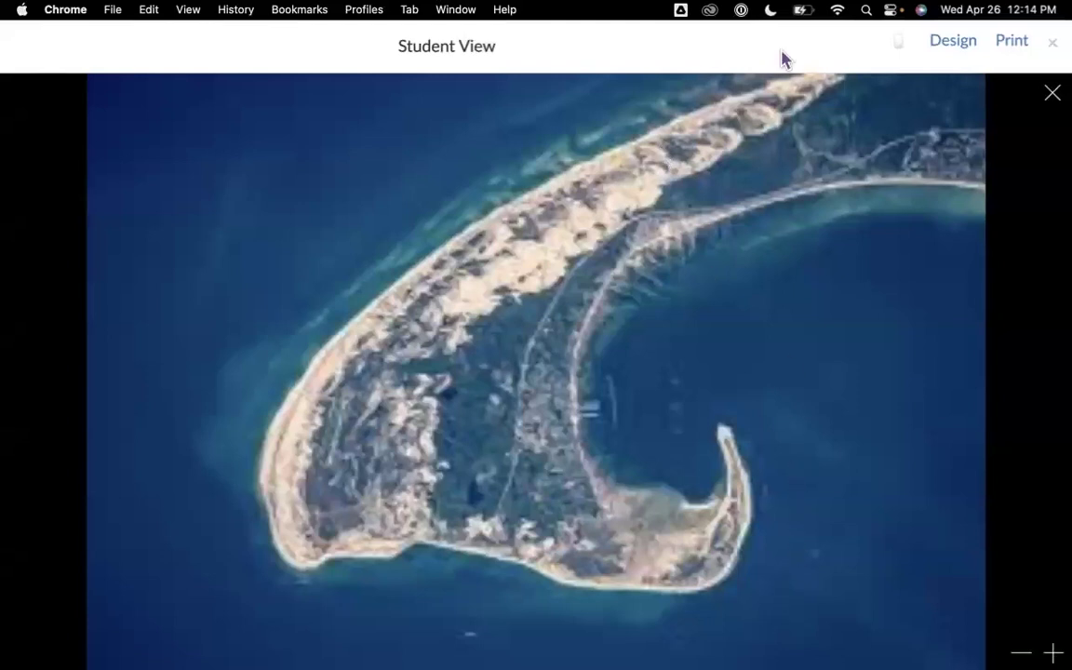
left_click(1022, 654)
left_click(1022, 655)
left_click(1022, 654)
left_click(1055, 655)
left_click(1054, 654)
left_click(1055, 655)
left_click(1055, 655)
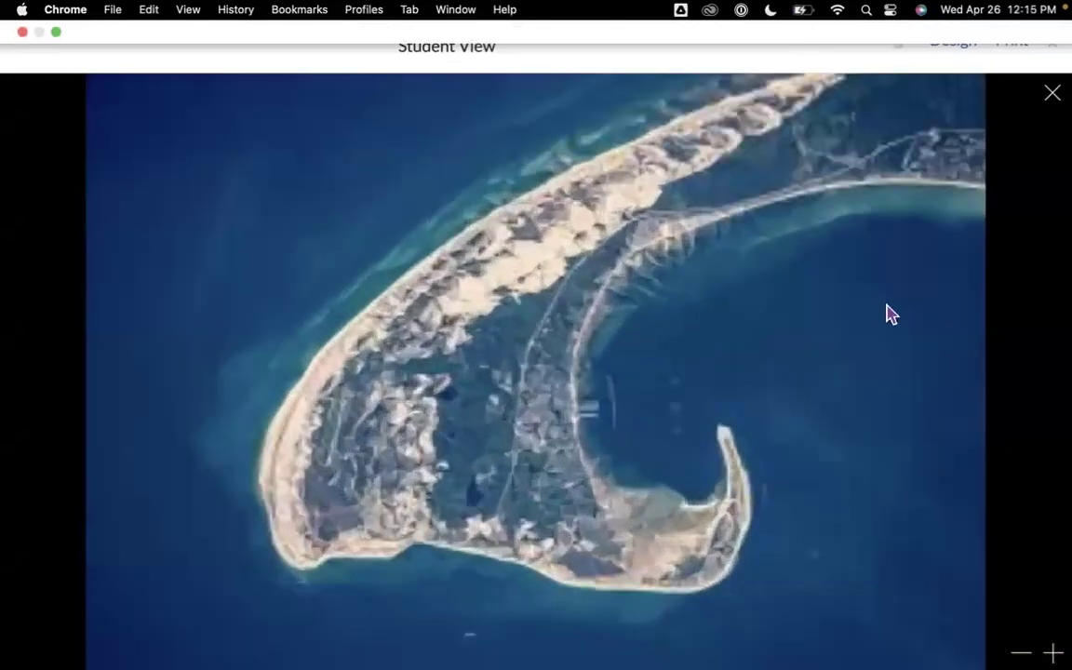
left_click(1052, 98)
Look through the last matching question and the earlier questions in the student view, and return to the worksheet editor
scroll(742, 419, "down", 10)
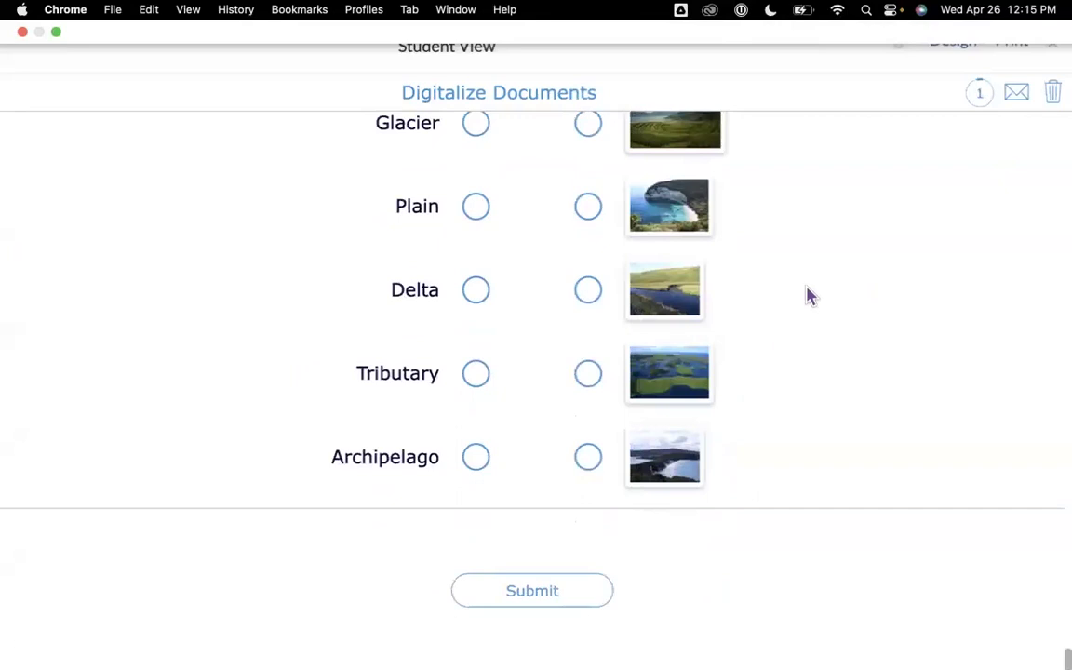
scroll(806, 294, "up", 15)
scroll(801, 302, "up", 15)
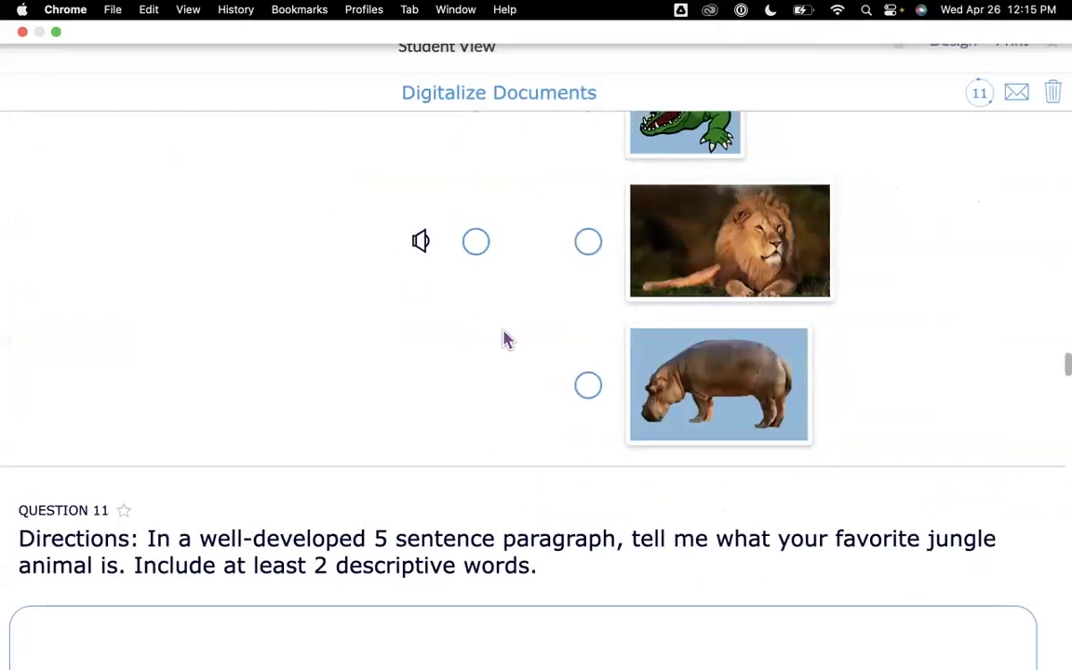
scroll(838, 193, "up", 15)
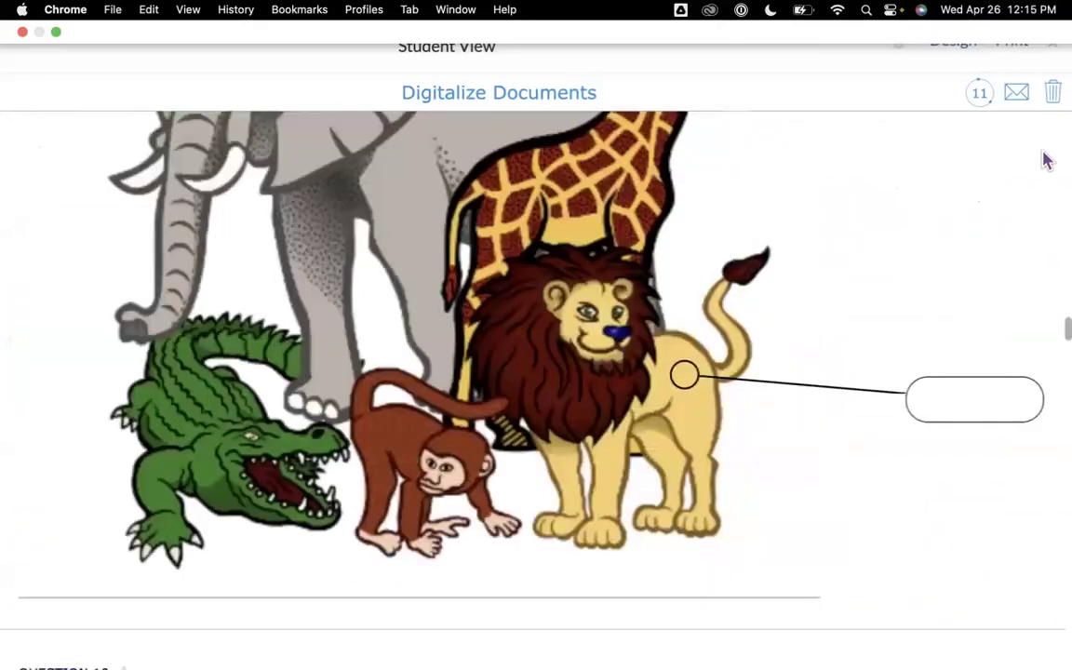
left_click(1052, 42)
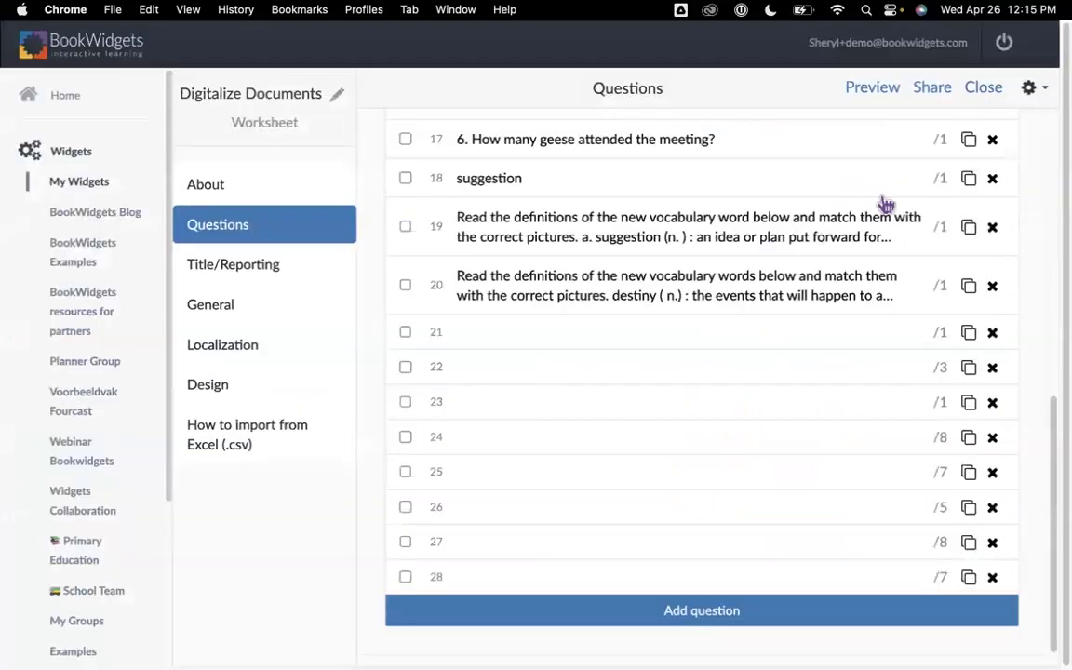
Review the worksheet's General and Title/Reporting settings and expand the correction and scoring options
left_click(206, 311)
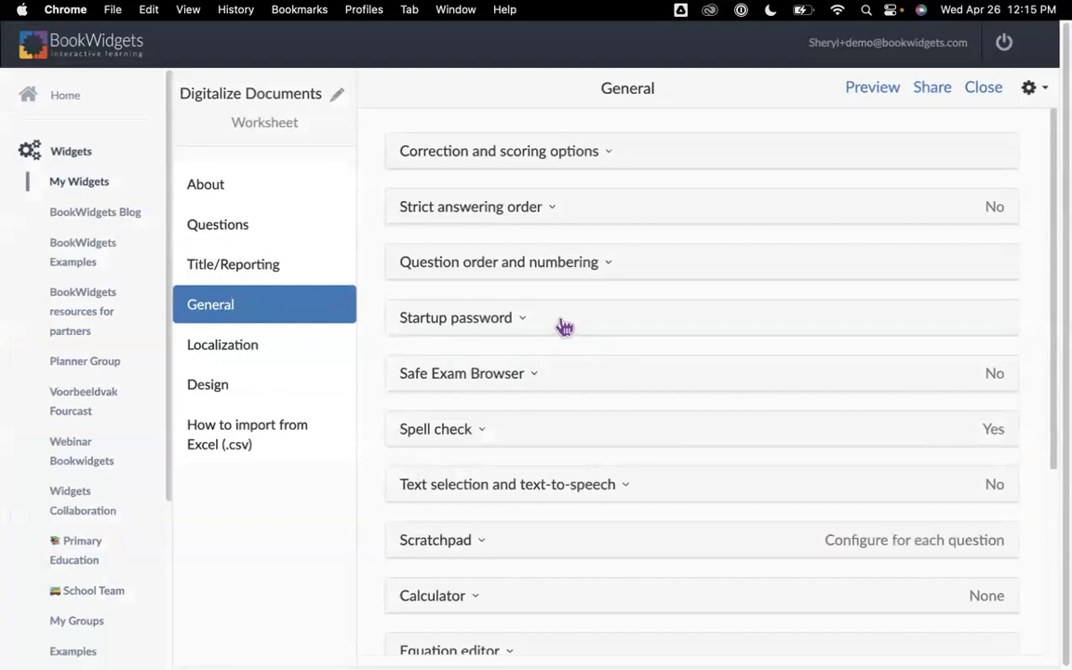
scroll(562, 325, "down", 5)
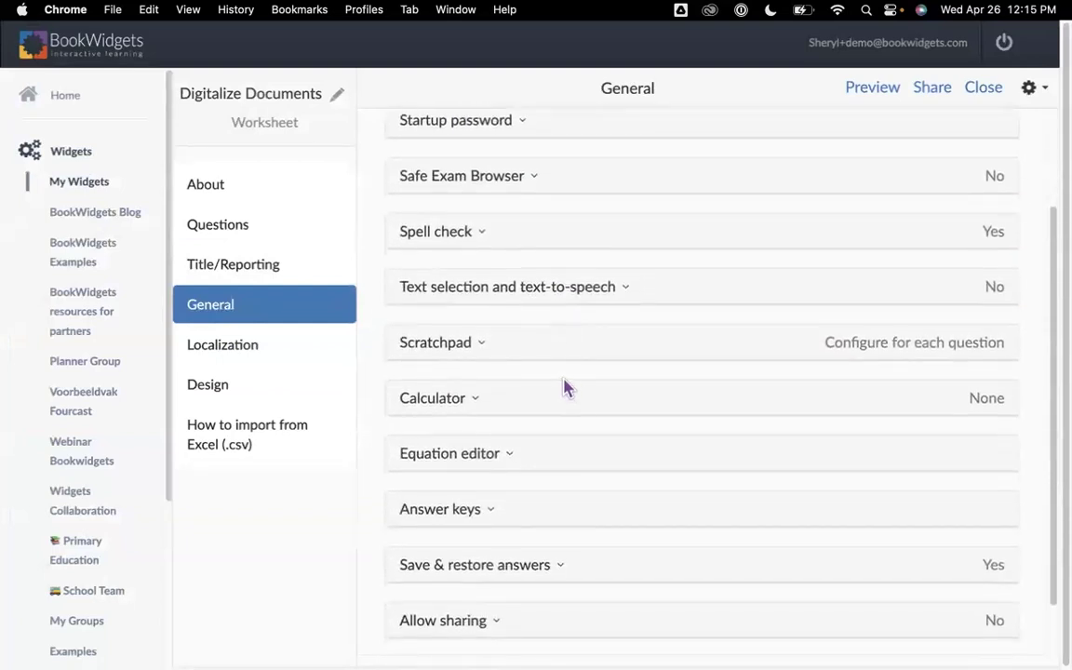
scroll(567, 381, "down", 1)
left_click(249, 270)
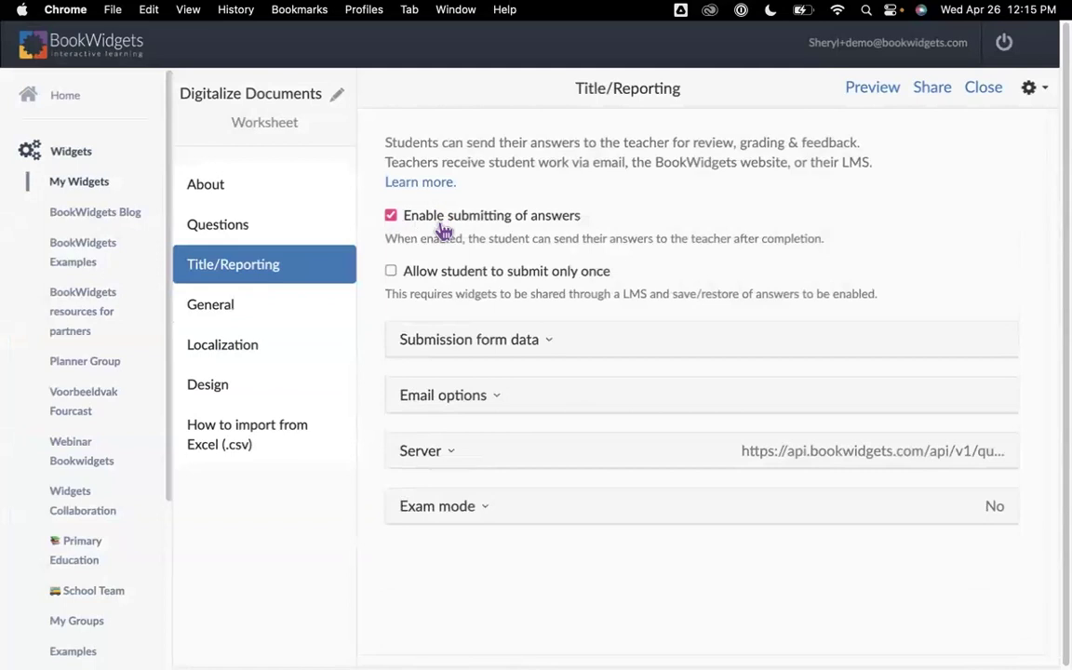
left_click(234, 314)
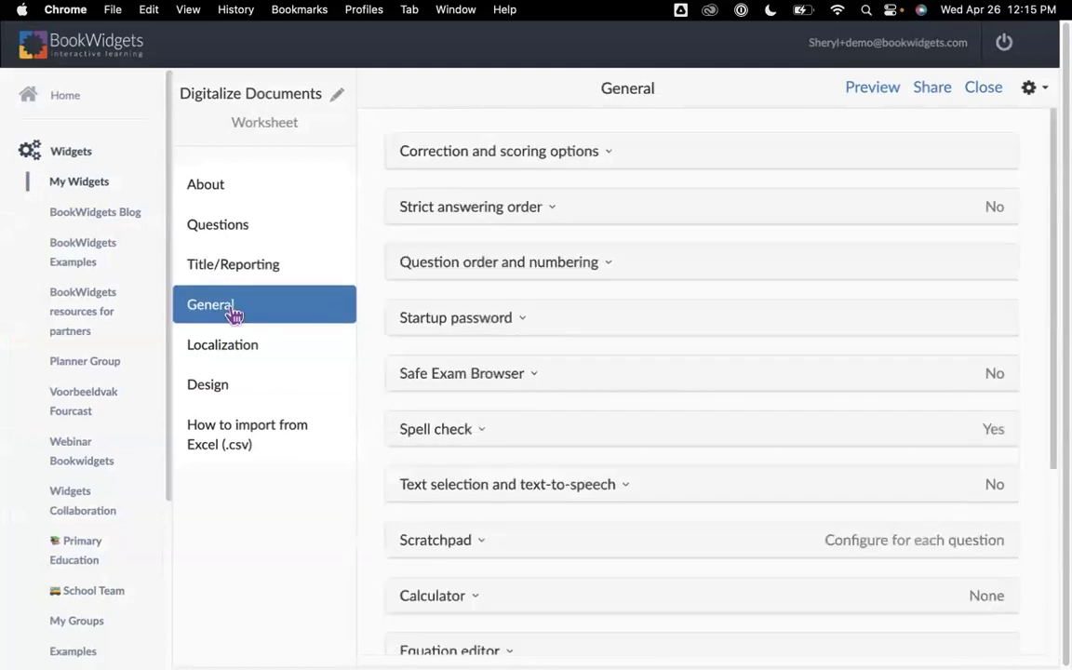
left_click(610, 154)
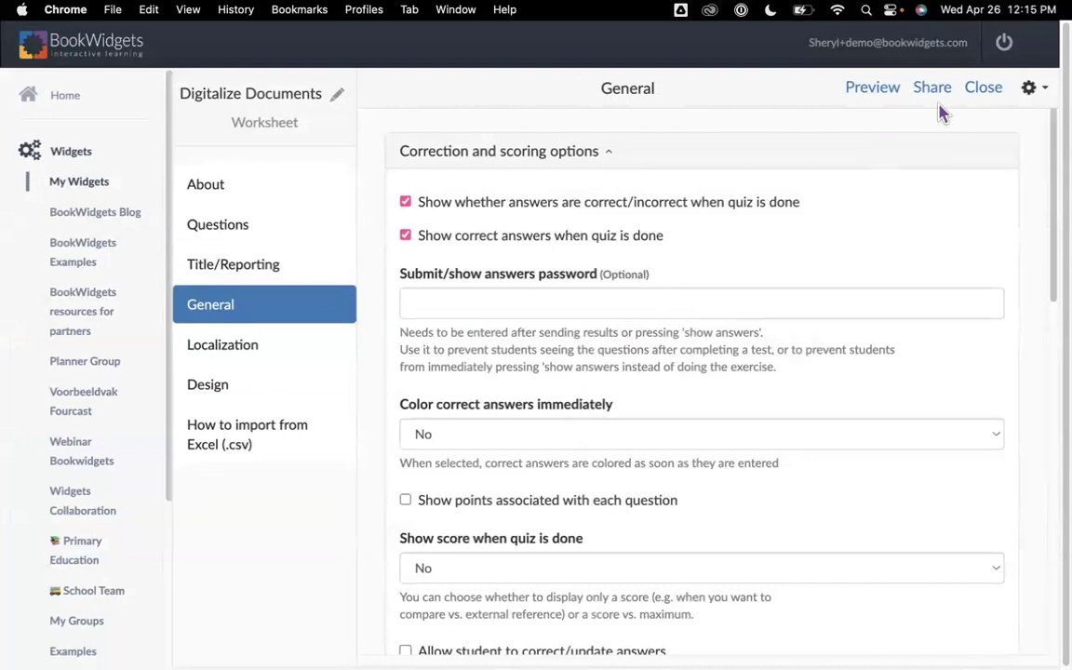
Switch to the slide presentation, advance to slide 8 on true or false questions, and open its first linked example
key("ctrl+Left")
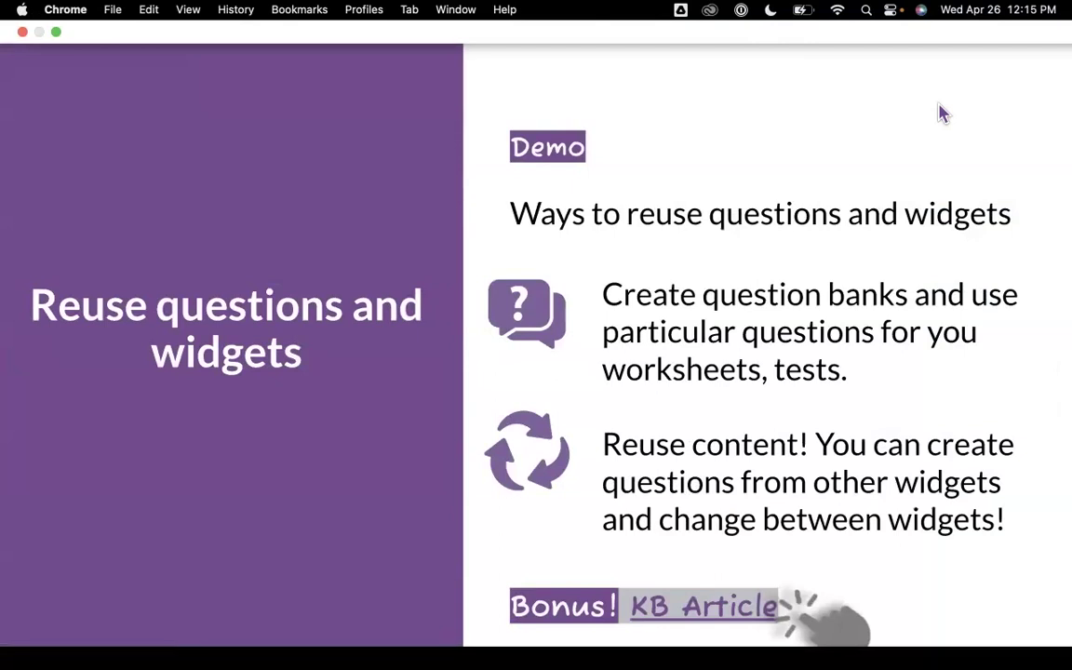
mouse_move(115, 625)
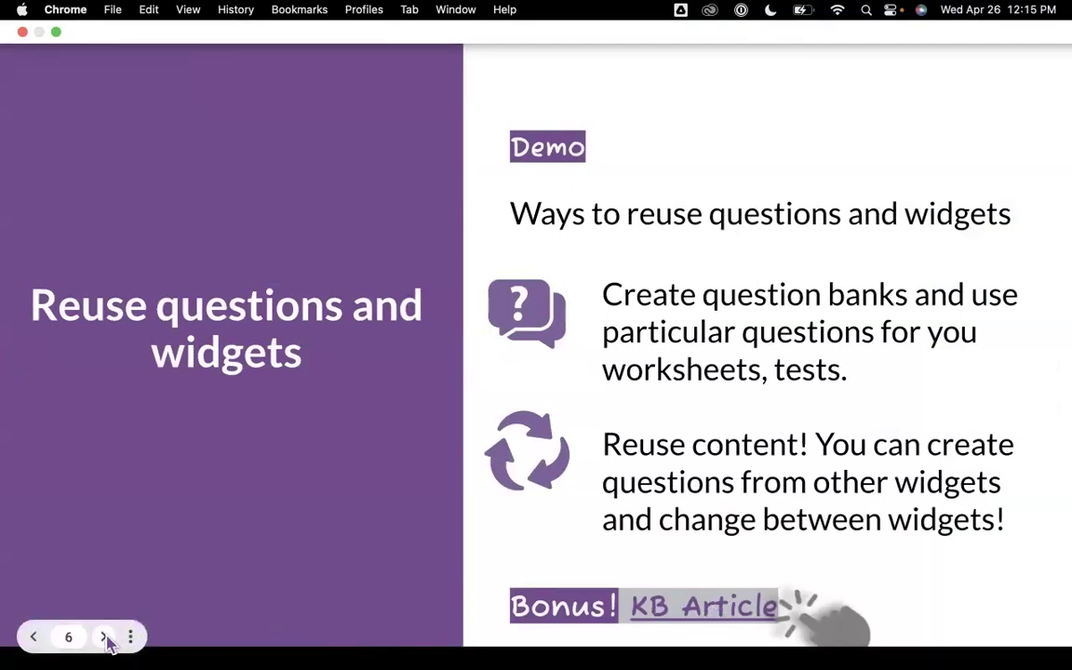
left_click(105, 637)
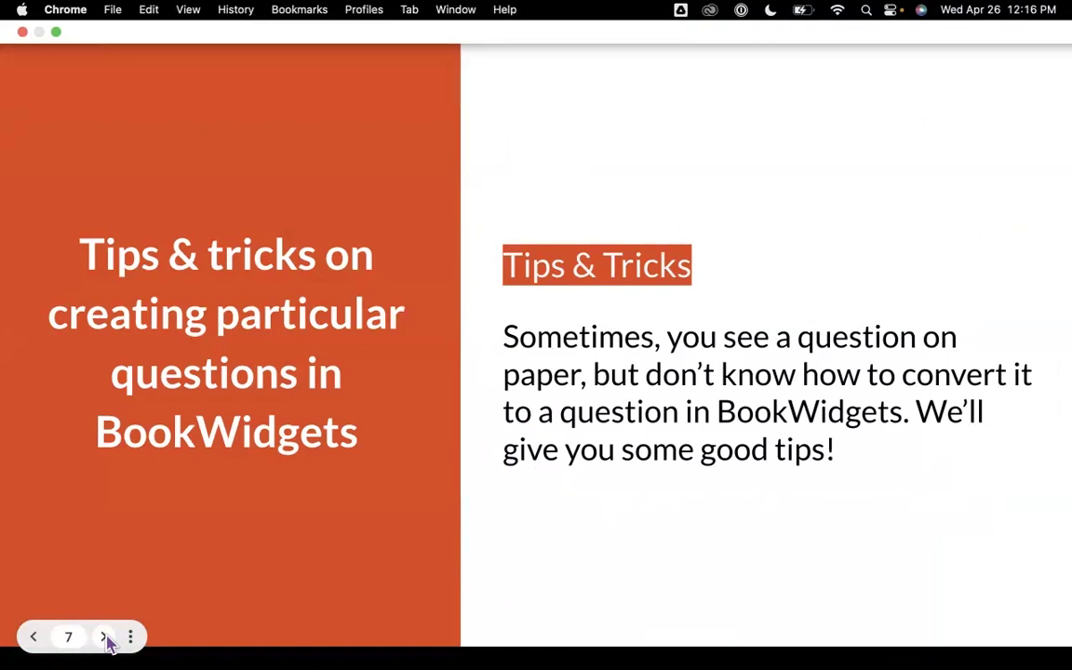
left_click(105, 638)
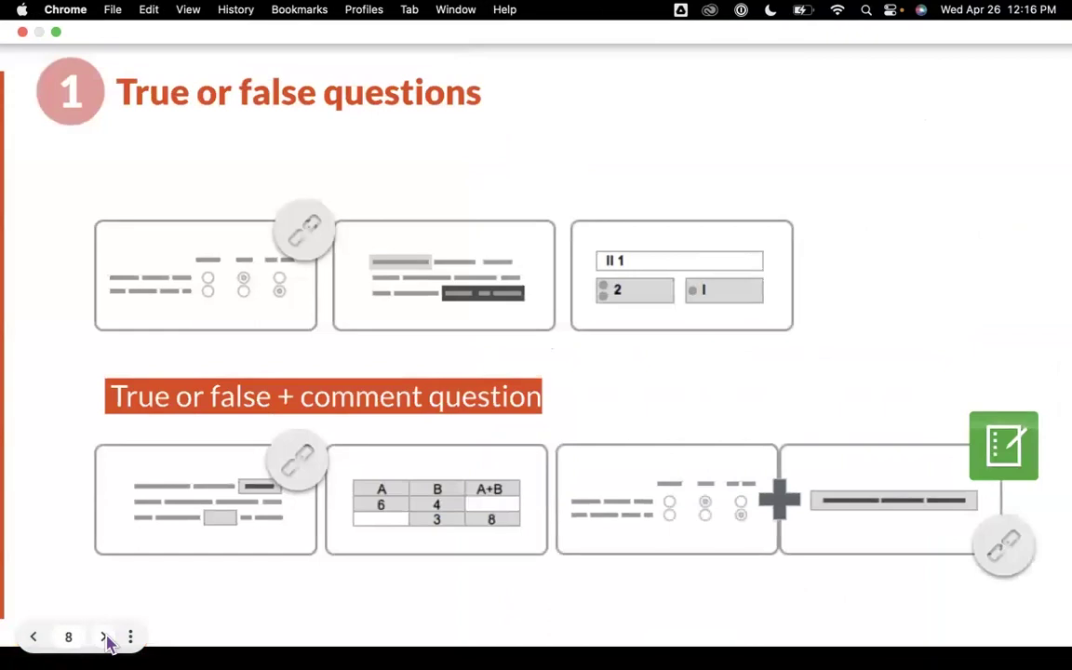
right_click(296, 236)
left_click(315, 253)
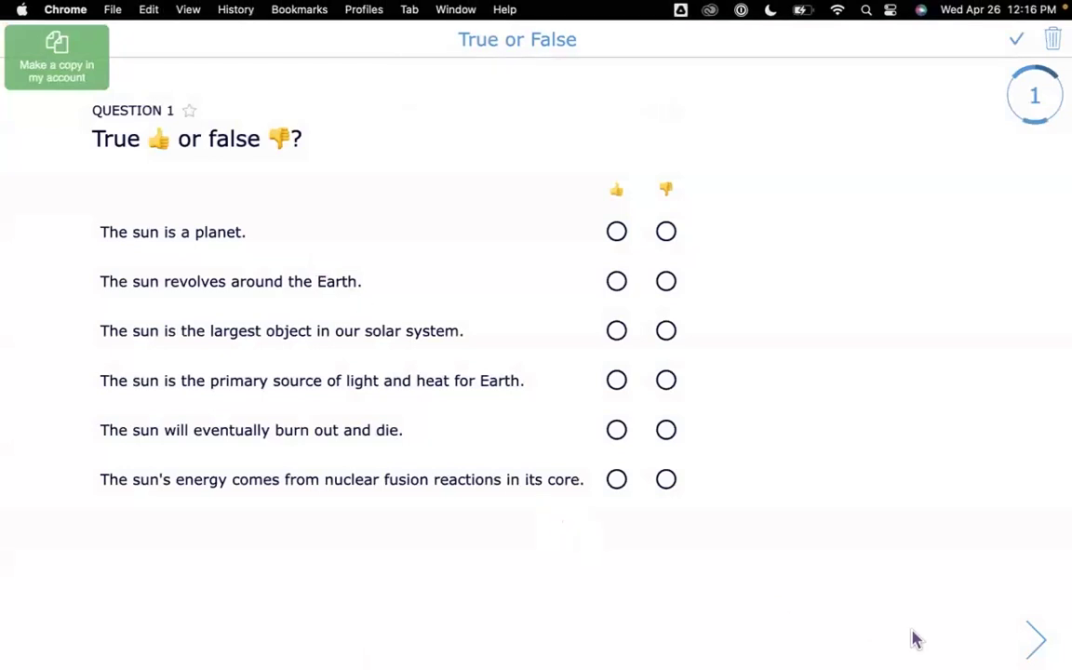
In question 2, highlight True and false after the first statement, clear both highlights, and go back to question 1
left_click(1036, 642)
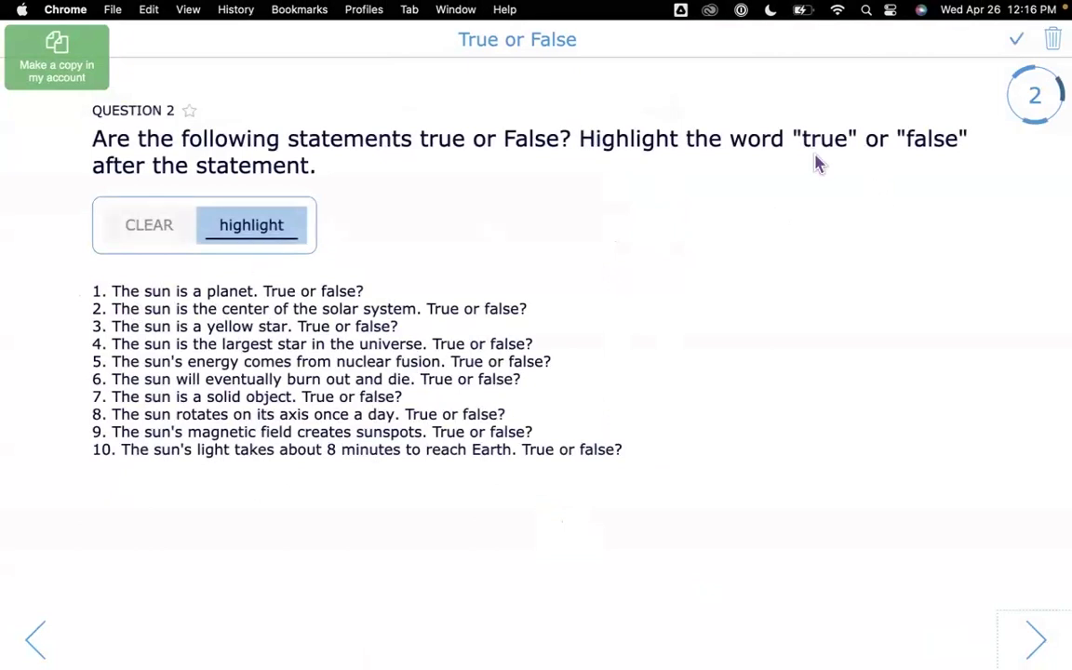
double_click(282, 292)
left_click_drag(326, 299, 358, 294)
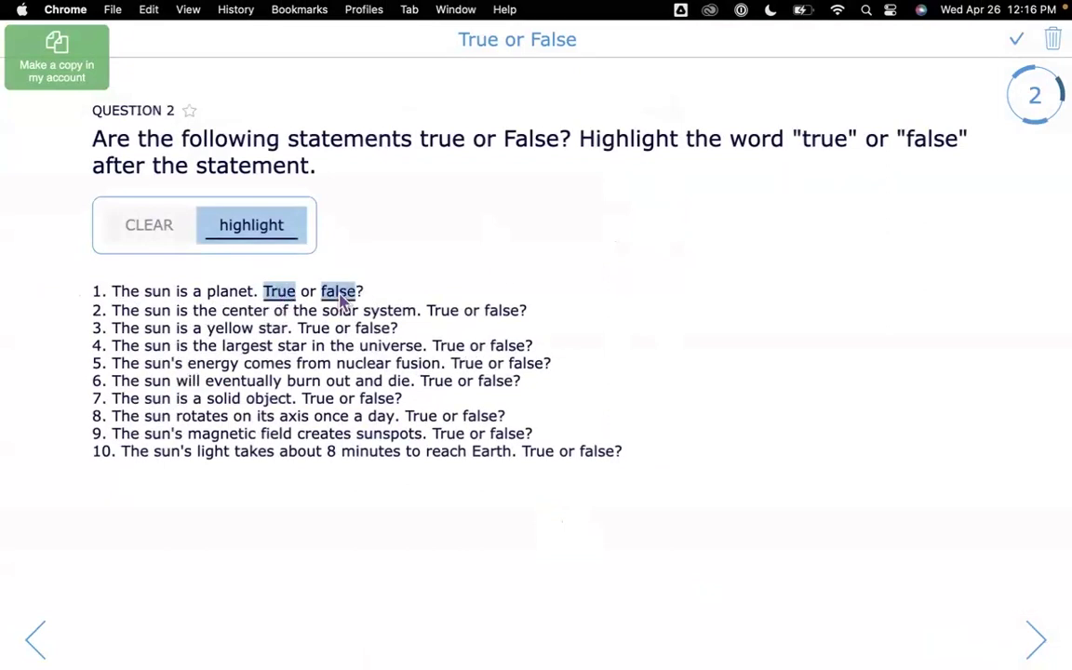
left_click(149, 225)
left_click_drag(268, 292, 324, 296)
left_click(337, 297)
left_click(247, 227)
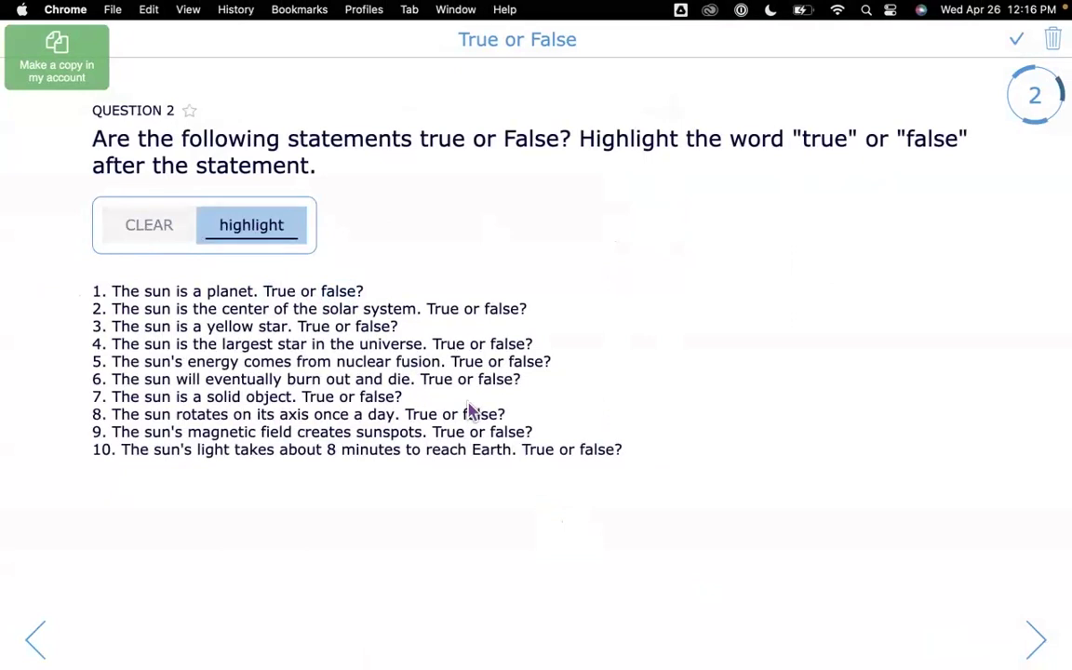
left_click(38, 637)
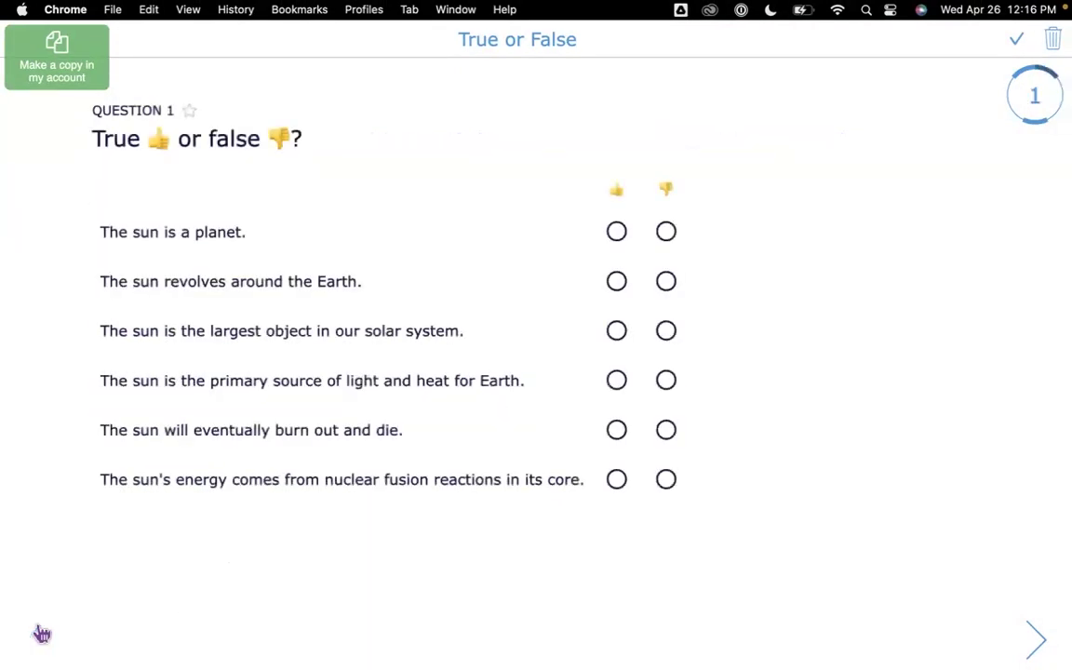
In question 3, sort the axis rotation and burning out statements into True and the largest star statement into False
left_click(1038, 642)
left_click(1049, 642)
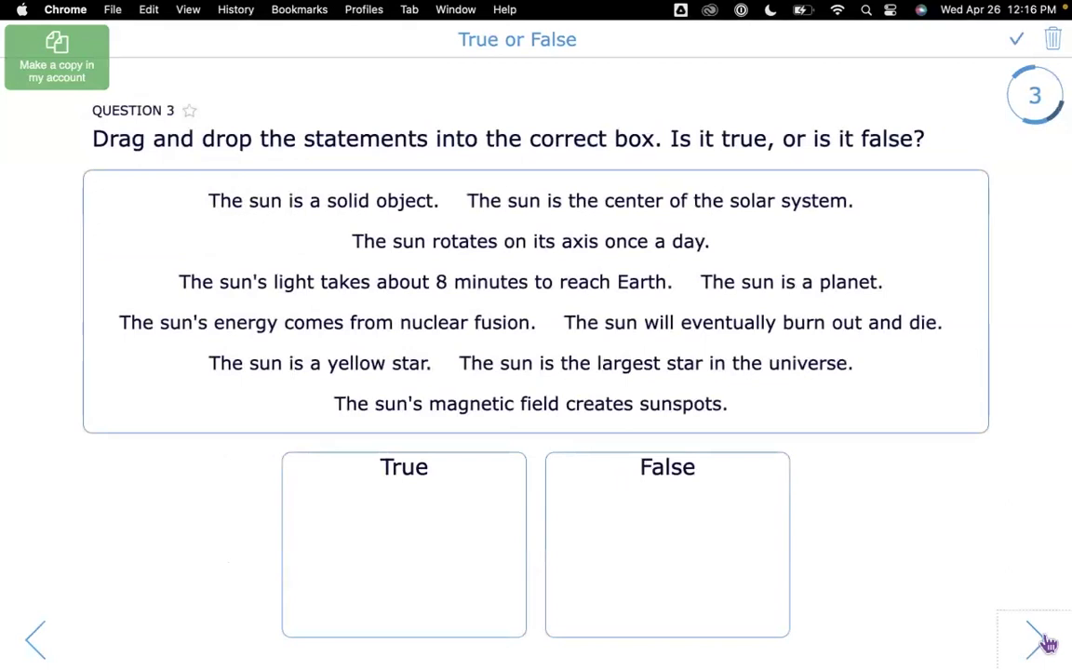
left_click_drag(521, 250, 464, 553)
mouse_move(579, 332)
left_mouse_down()
mouse_move(658, 544)
mouse_move(661, 532)
left_mouse_up()
left_click_drag(715, 291, 469, 496)
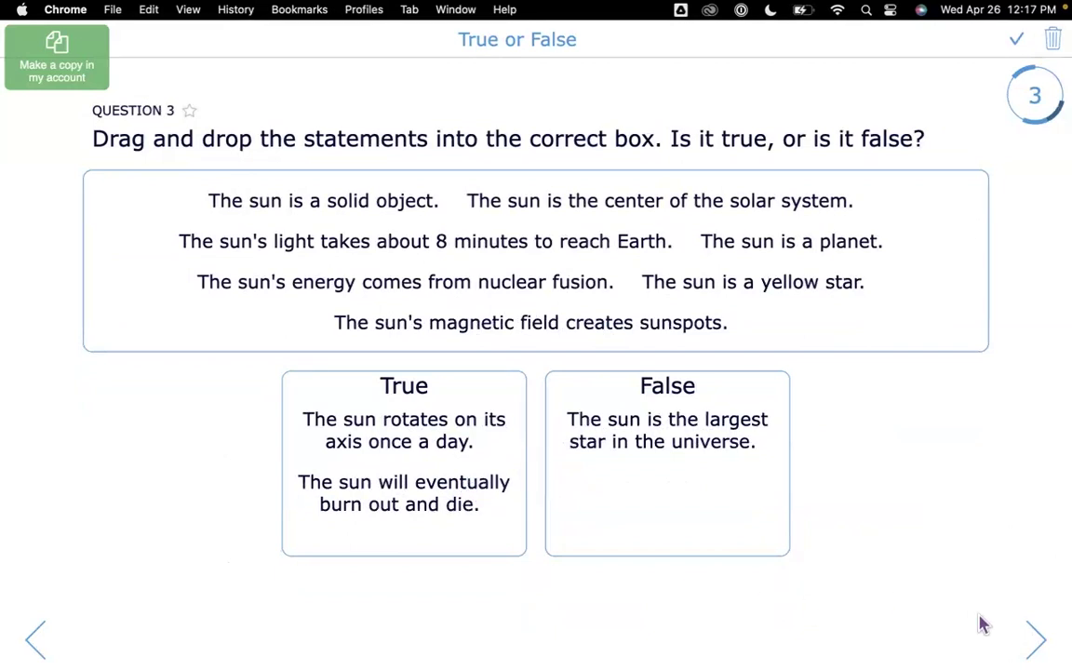
In question 4, enter True with correction "/" for the planet statement and False for the sun revolving around the Earth
left_click(1038, 640)
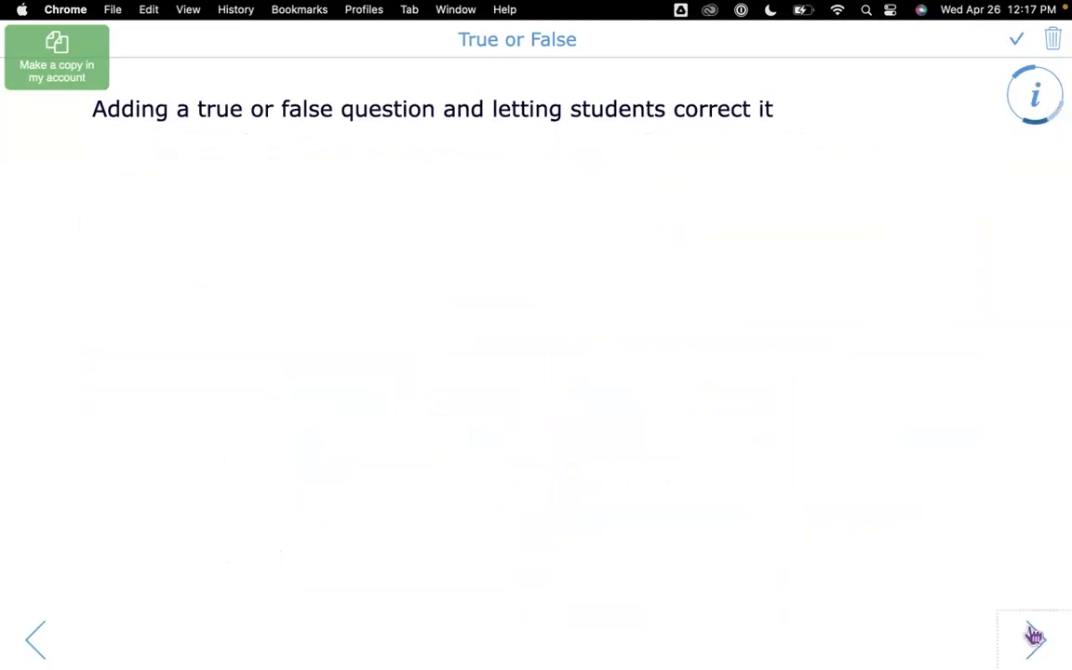
left_click(1038, 641)
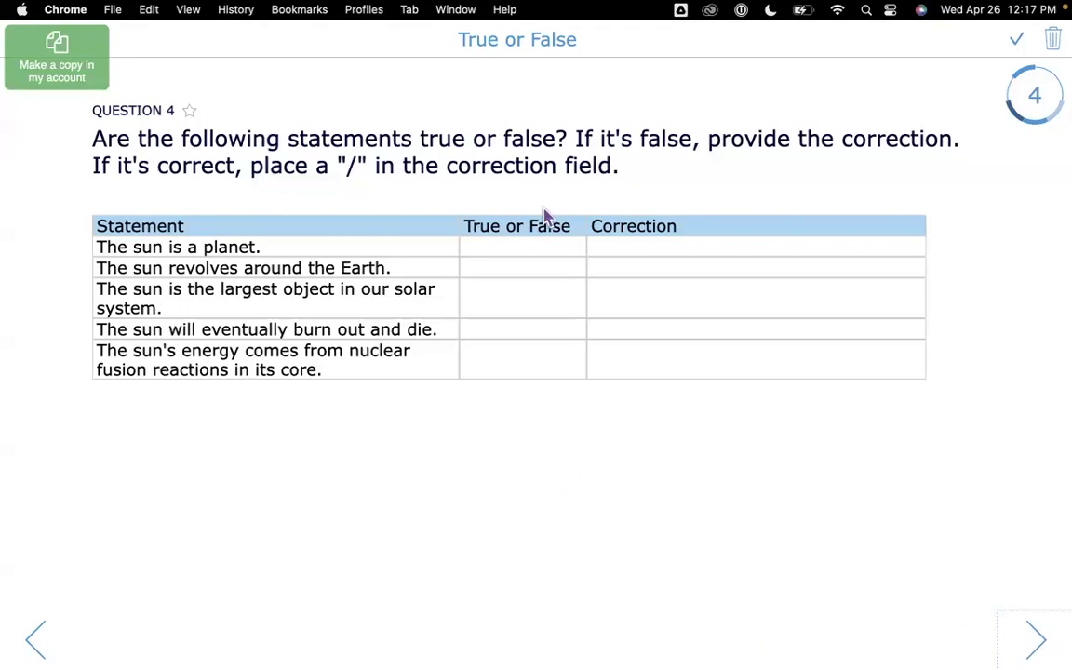
left_click(487, 250)
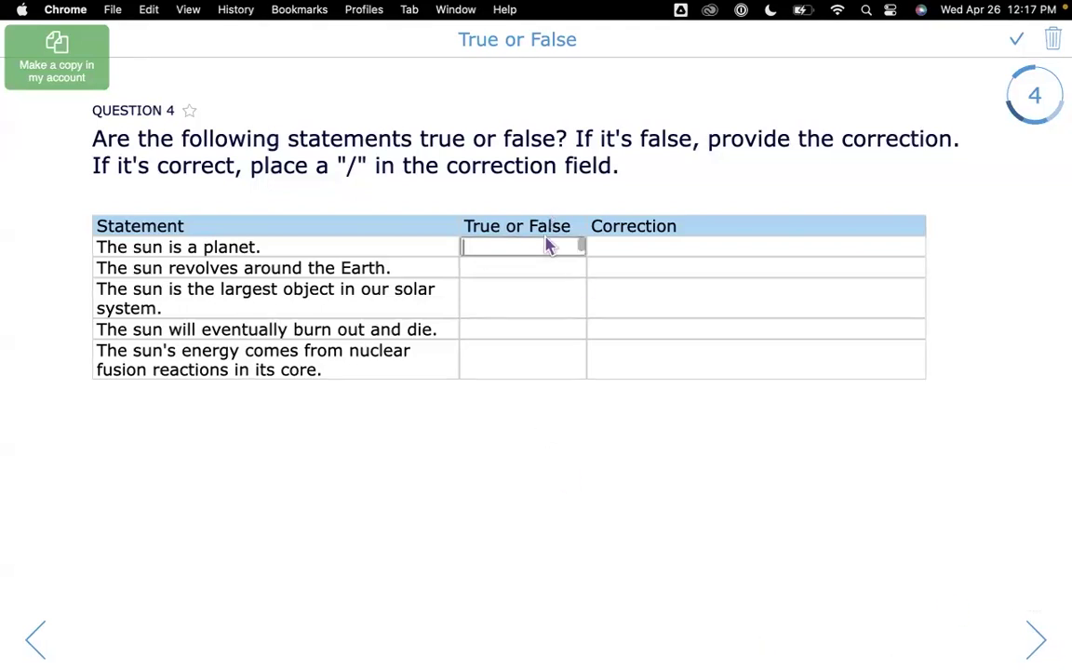
type("rue")
key("BackSpace")
key("BackSpace")
key("BackSpace")
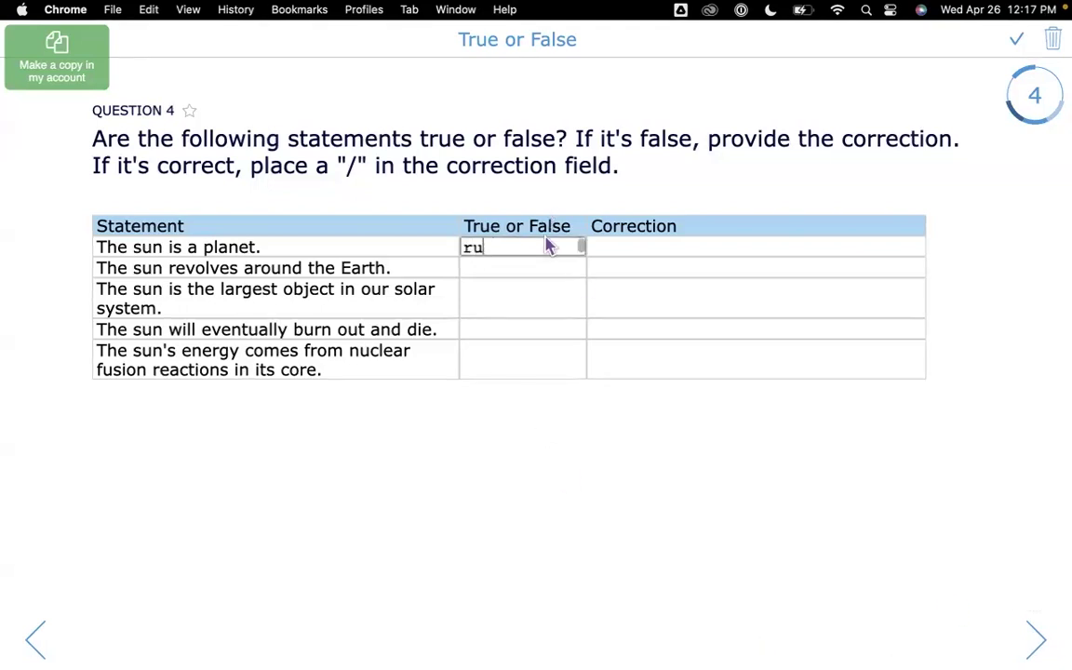
type("True")
left_click(671, 244)
type("/")
left_click(554, 270)
type("False")
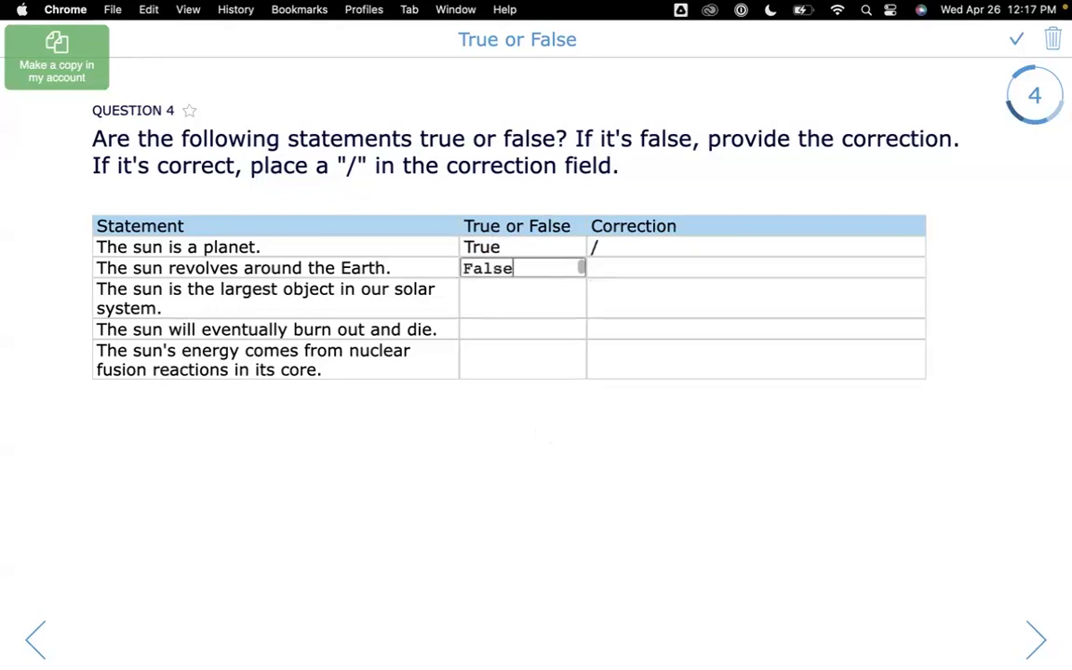
left_click(650, 270)
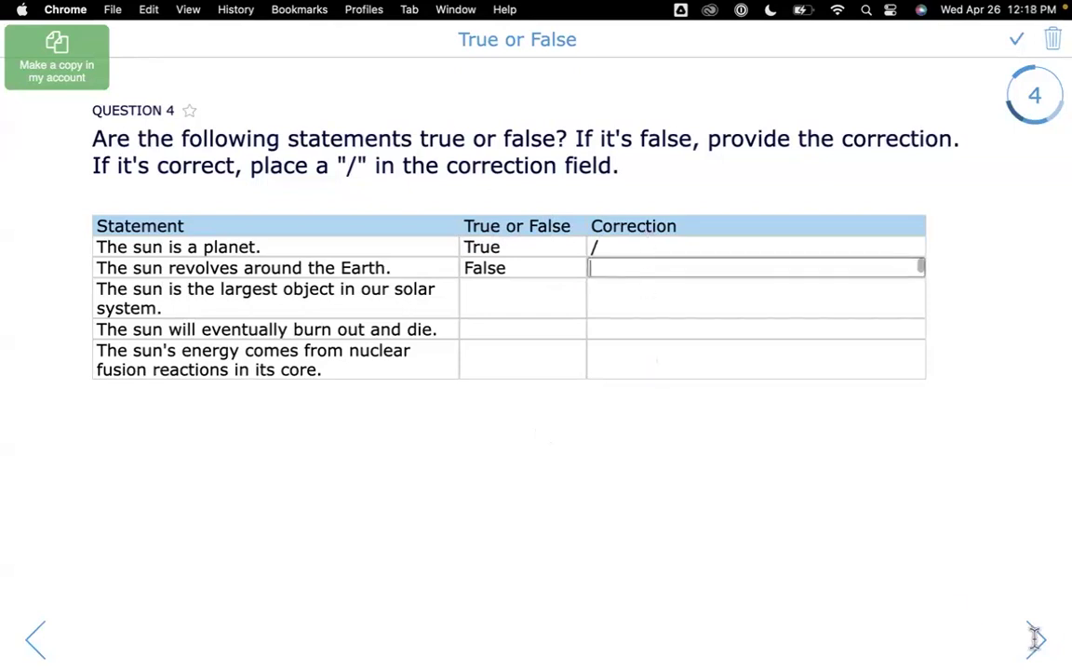
Look at question 5's true or false choices and correction fields, and continue to the closing page
left_click(1036, 640)
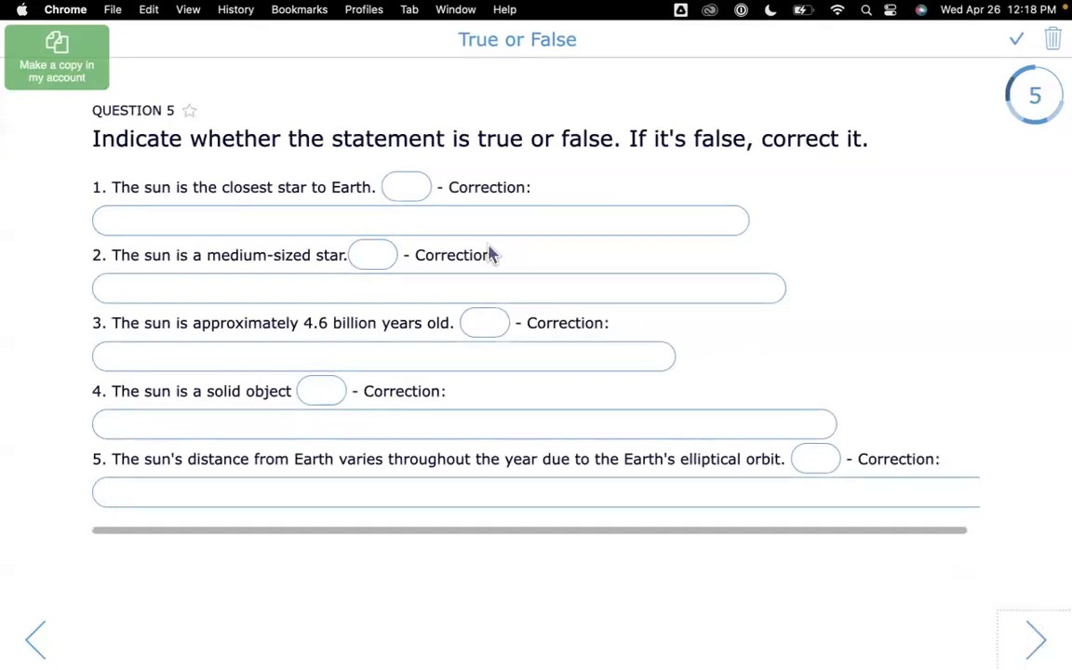
left_click(408, 189)
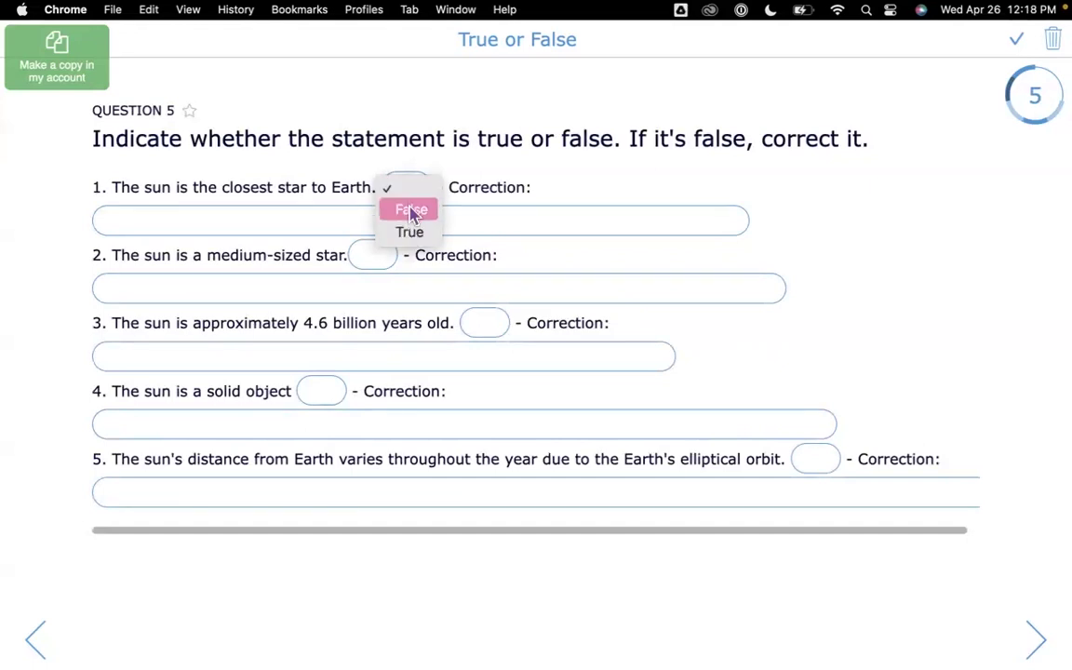
left_click(541, 230)
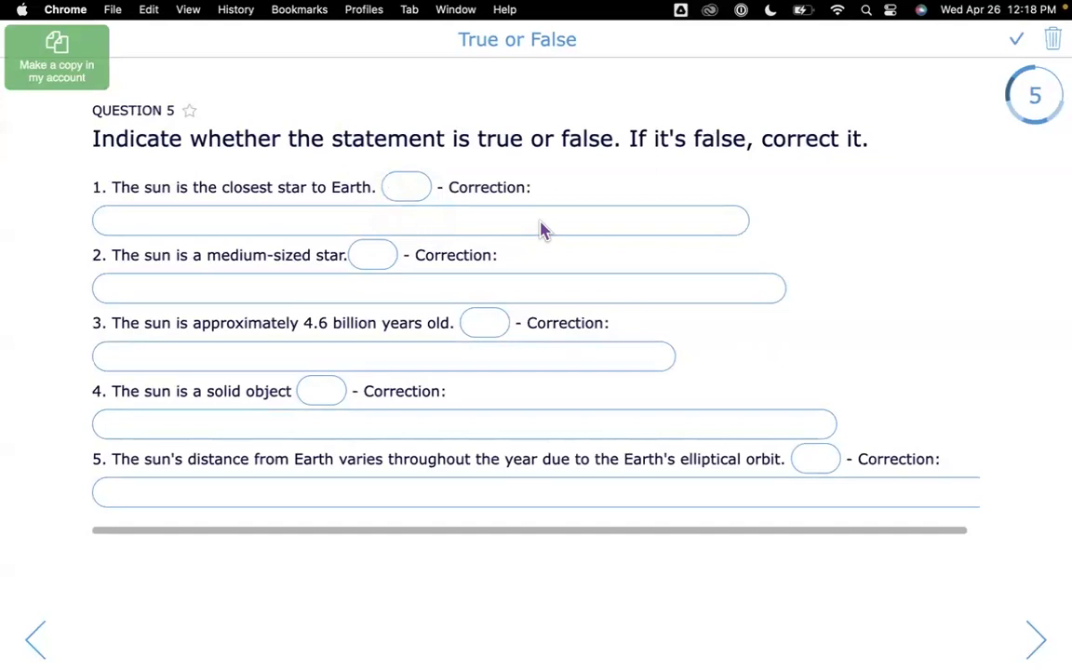
left_click(1037, 643)
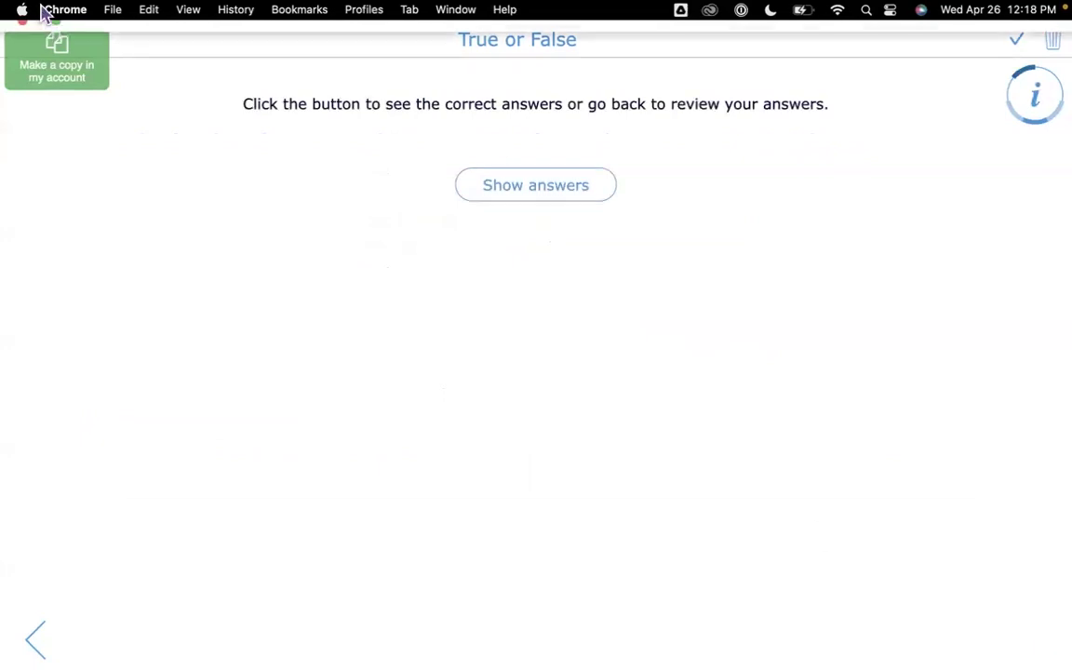
Close the True or False example and return to the presentation slides
left_click(21, 34)
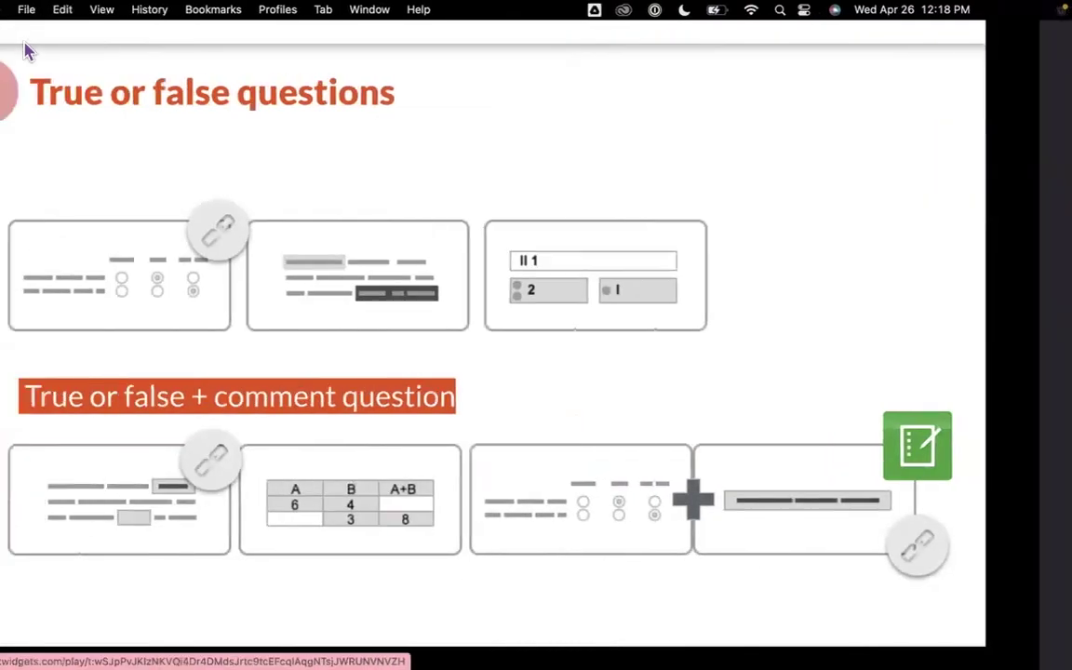
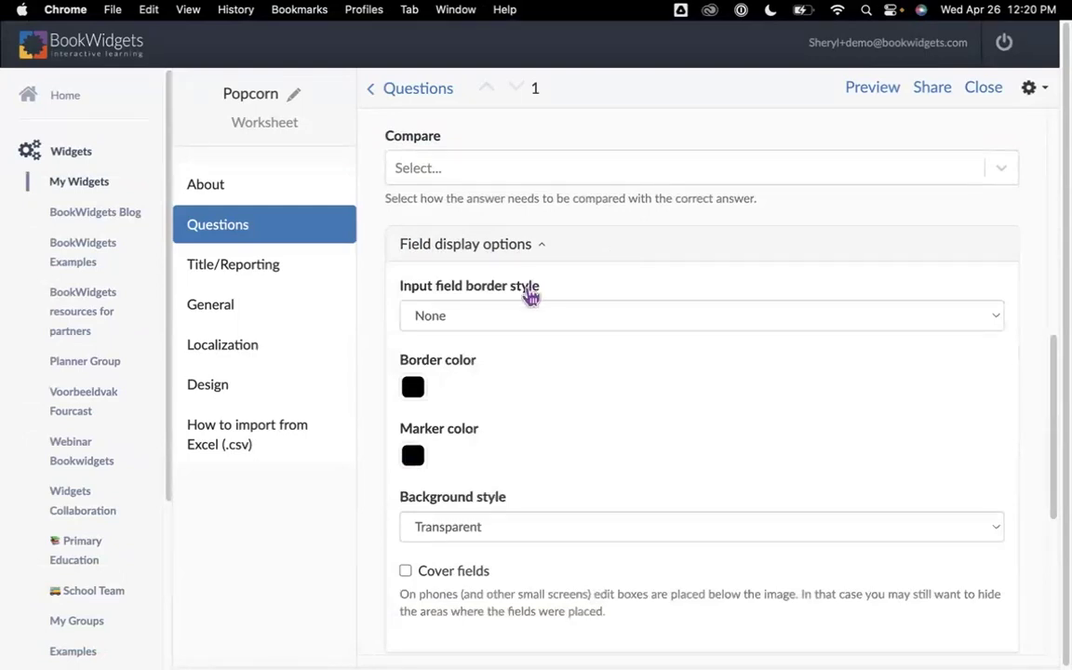
Preview the popcorn question with Solid line input field borders, and set the border style back to None
left_click(513, 325)
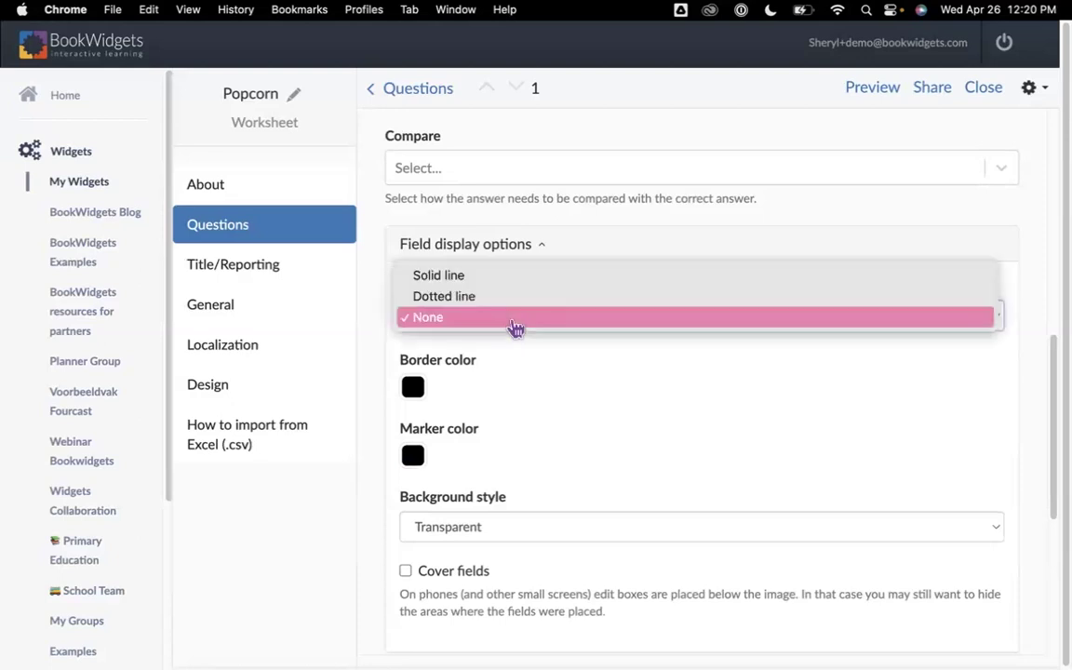
left_click(459, 279)
left_click(885, 90)
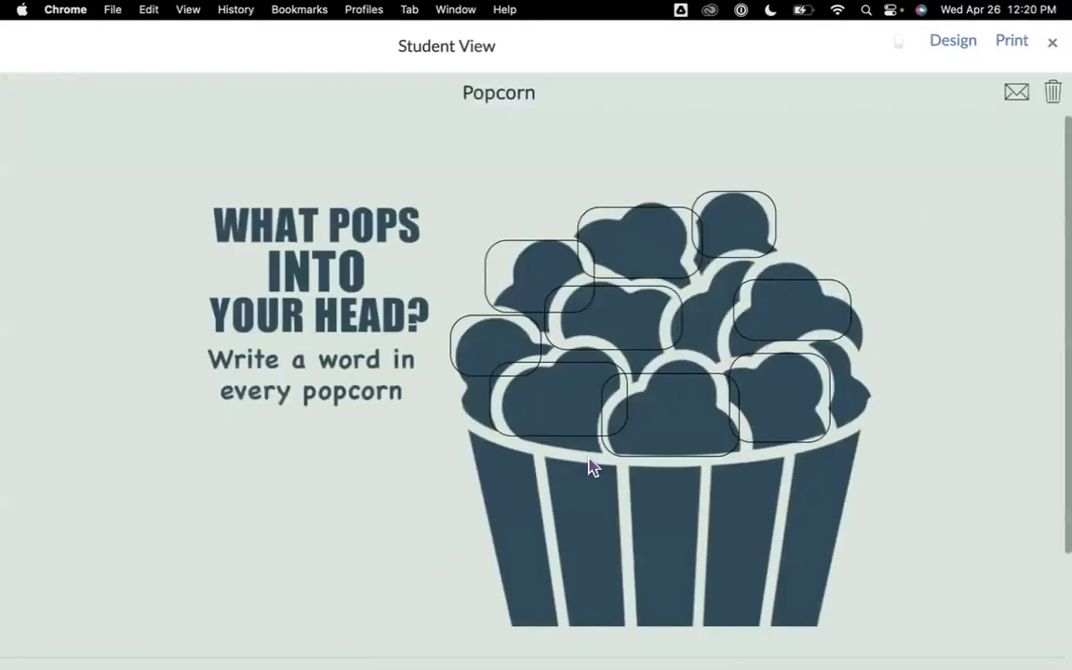
left_click(1051, 46)
left_click(541, 321)
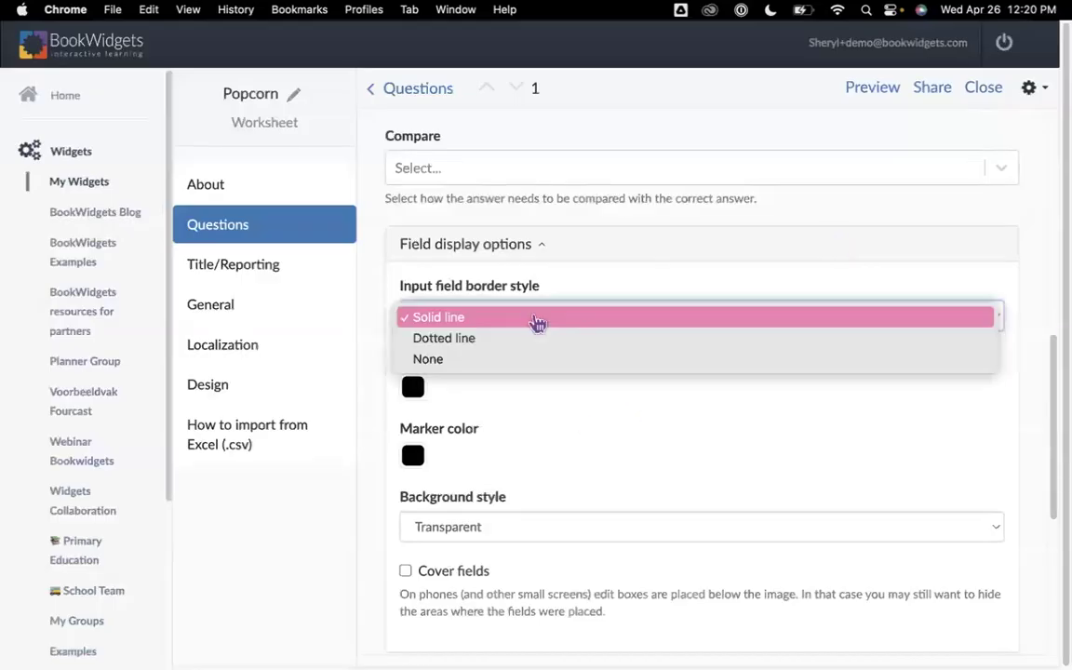
left_click(510, 362)
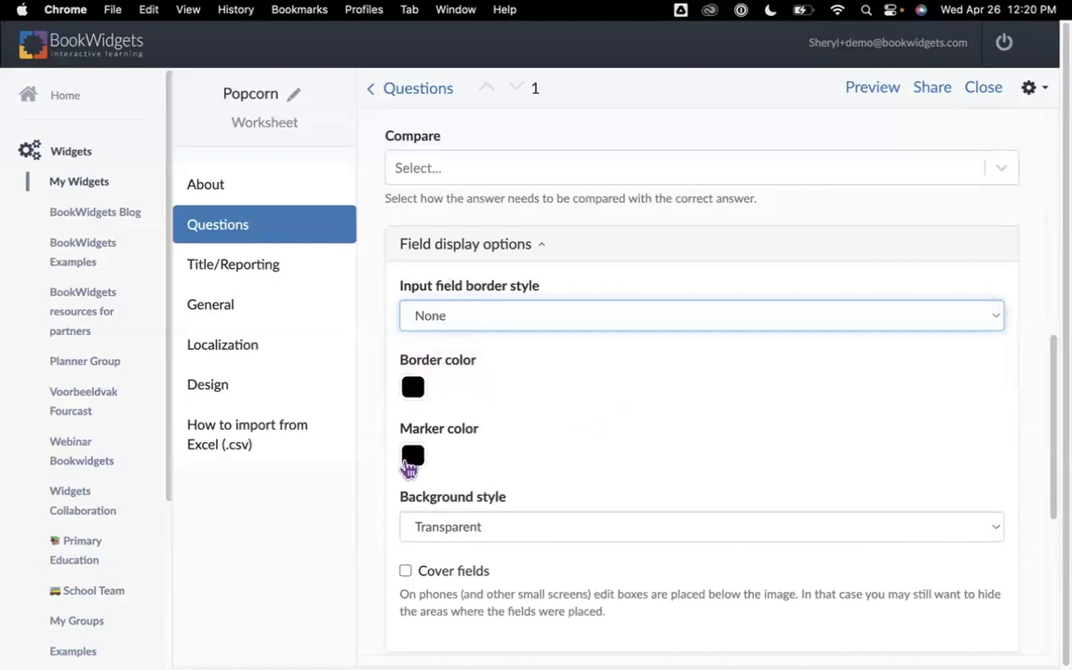
Preview the popcorn question with a Solid field background style, and set the background style back to Transparent
scroll(596, 397, "down", 3)
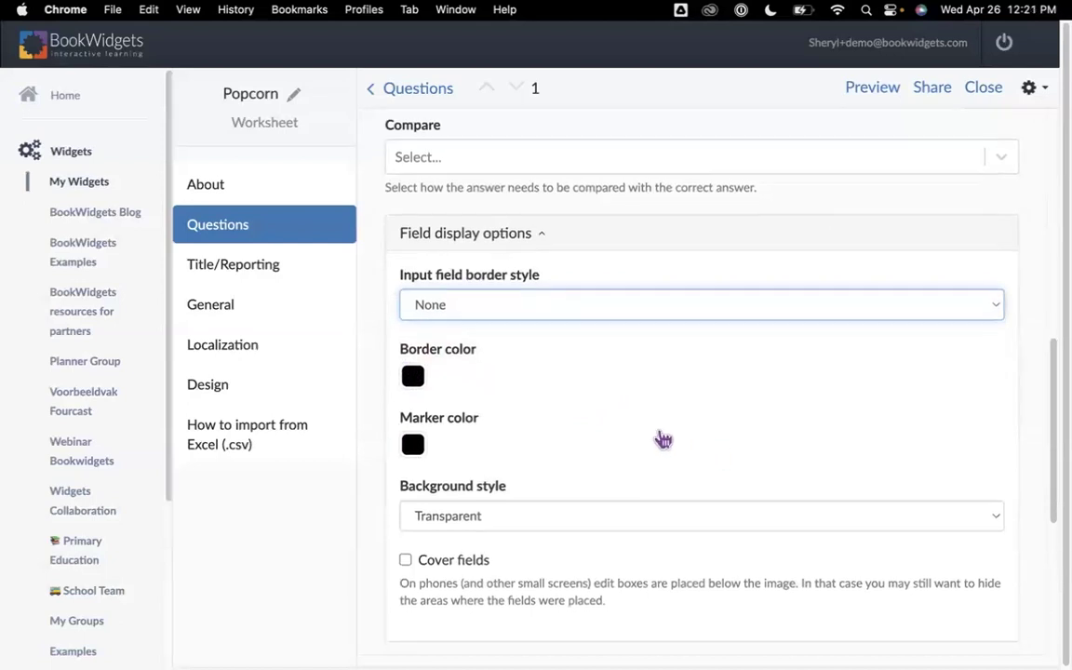
left_click(550, 415)
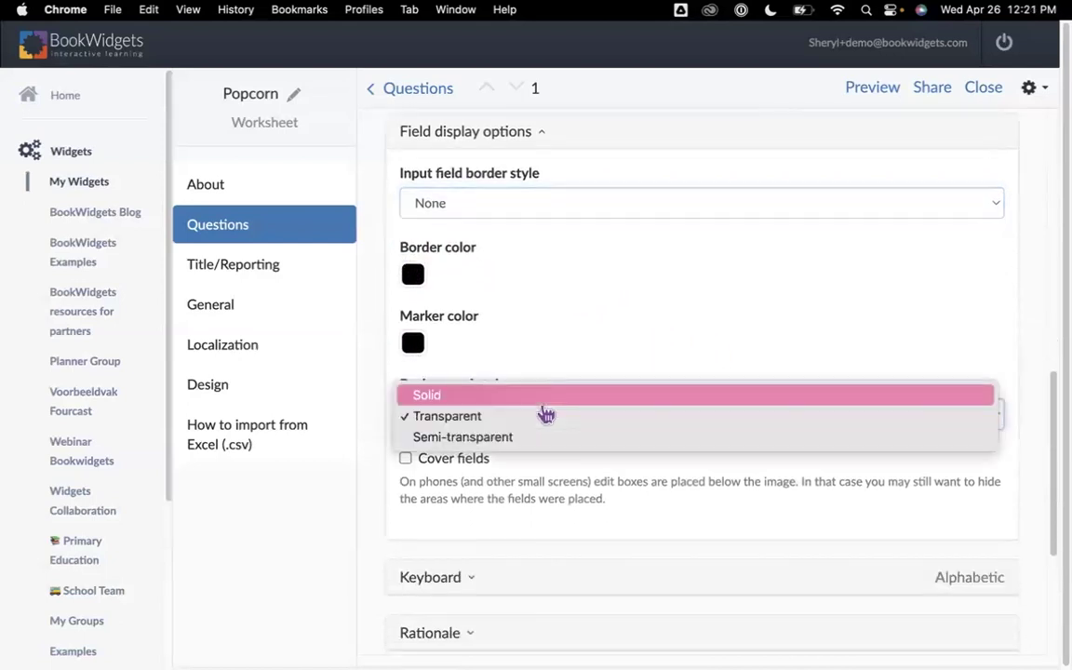
left_click(430, 397)
left_click(869, 90)
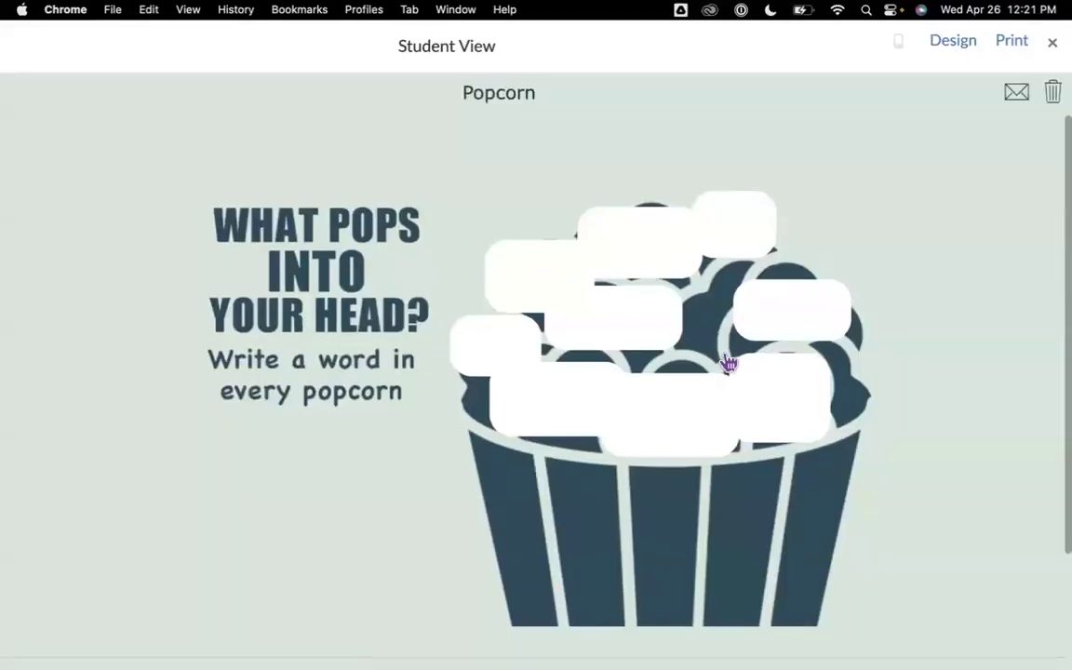
left_click(1054, 46)
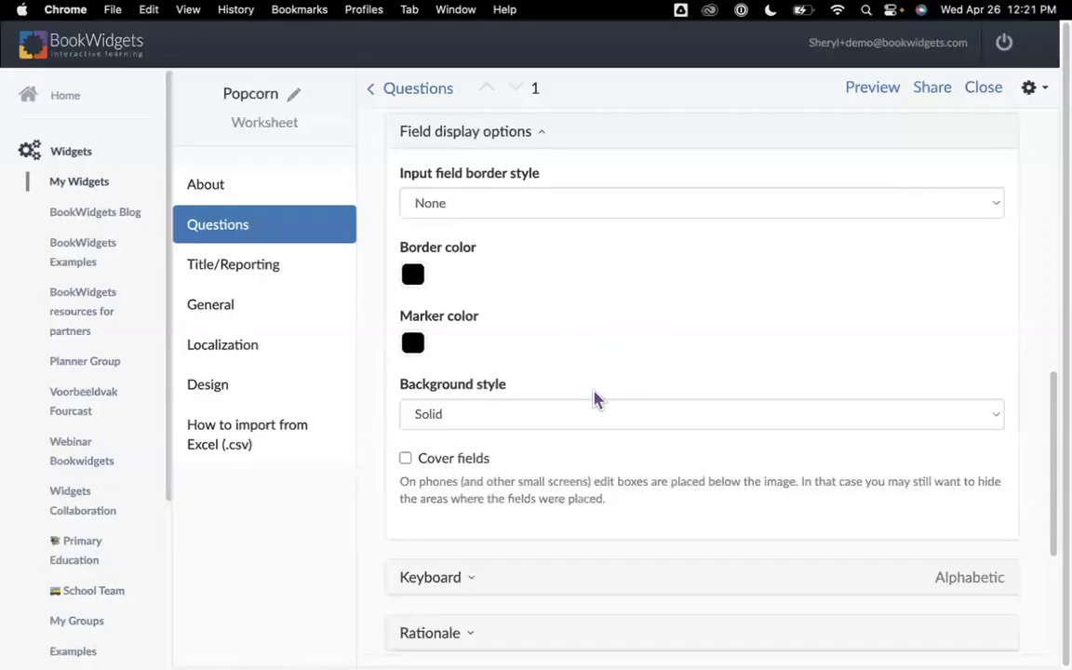
left_click(595, 408)
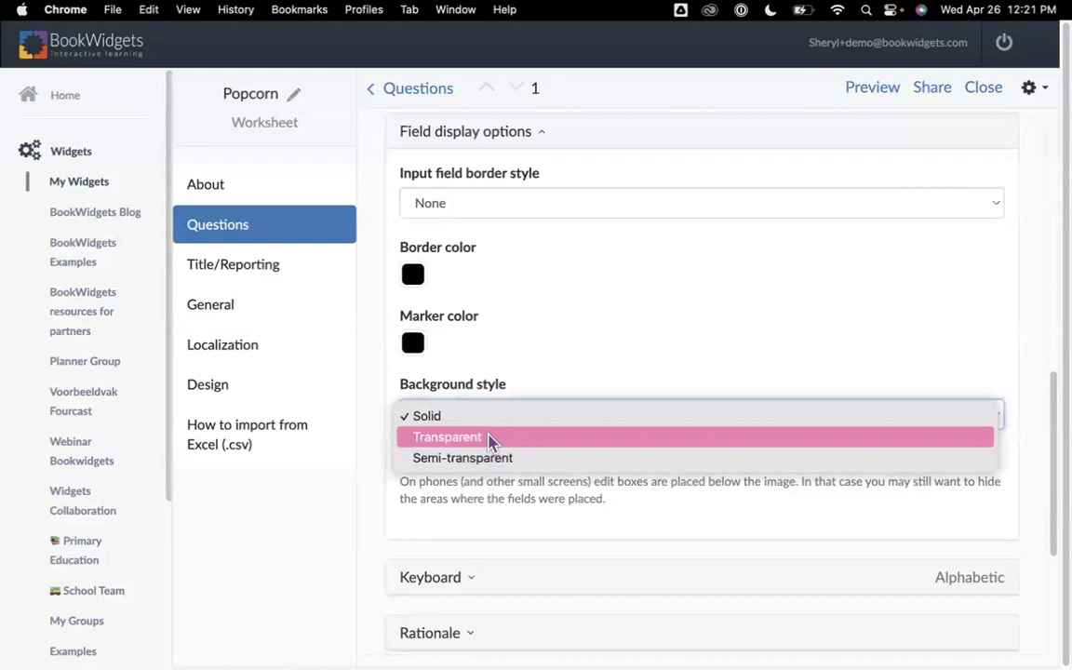
left_click(491, 443)
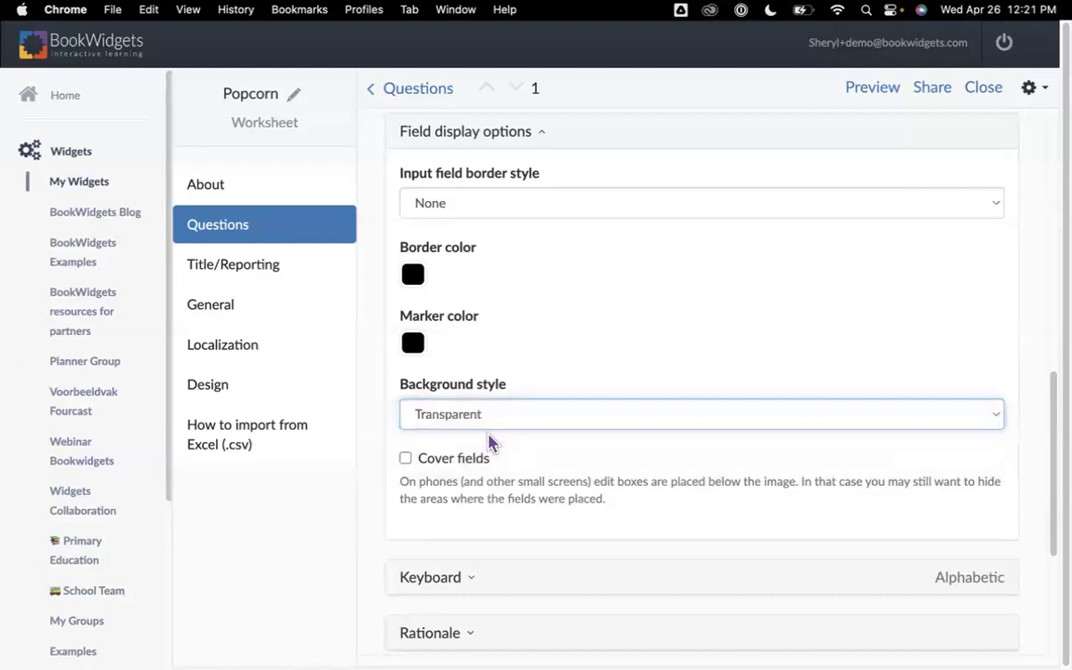
Look at the first input field's correct answer, position and field name settings, and return to the question
scroll(575, 414, "up", 5)
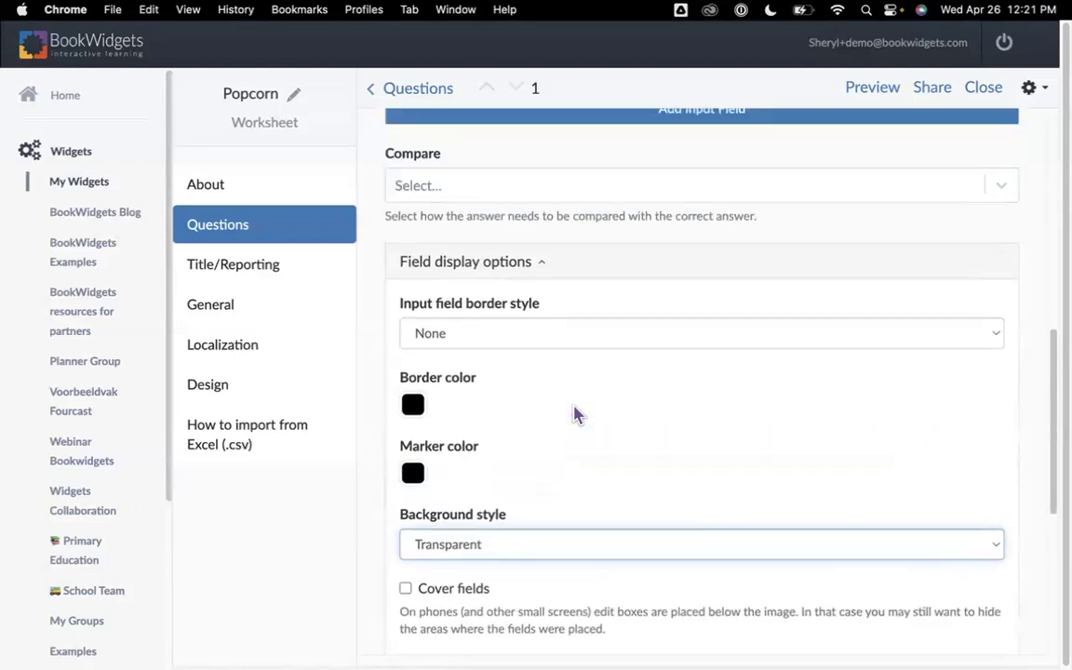
scroll(574, 414, "up", 5)
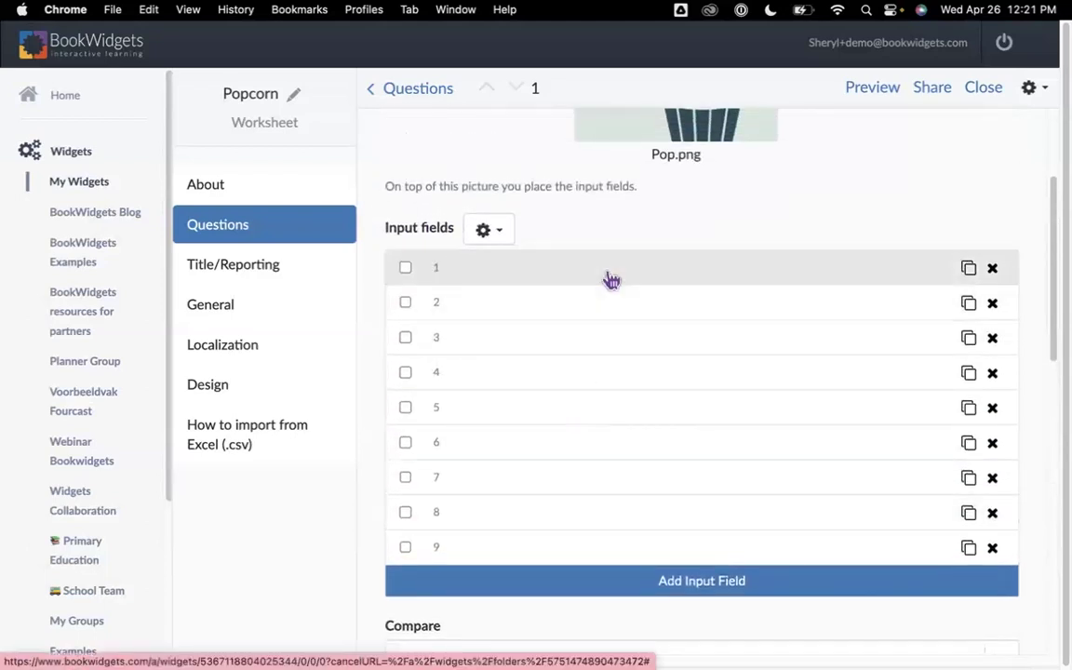
left_click(606, 280)
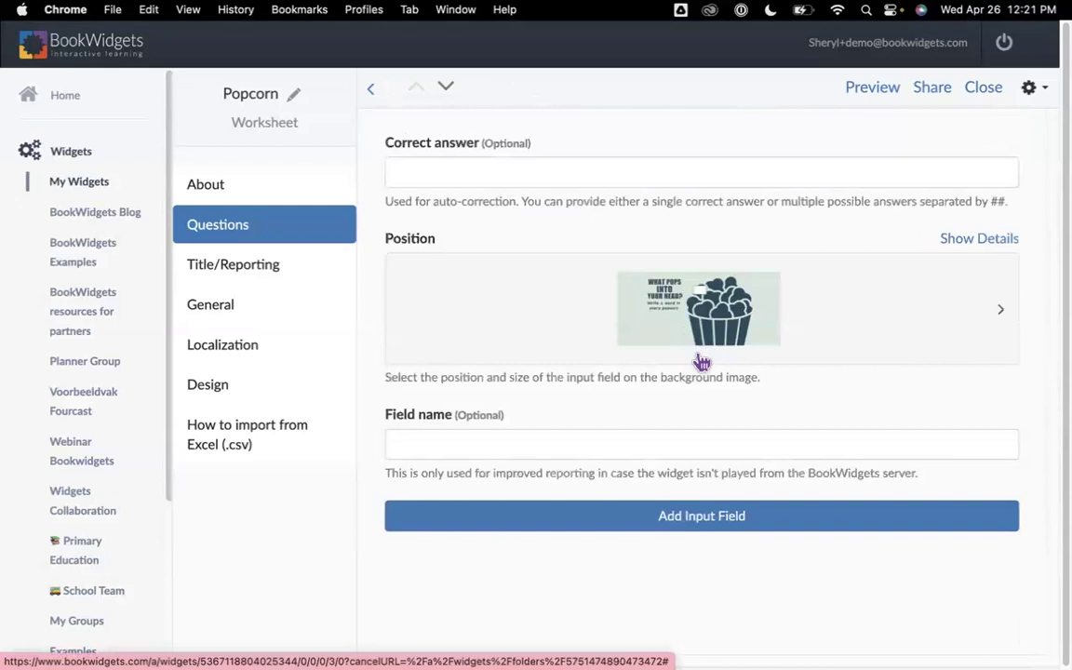
left_click(374, 95)
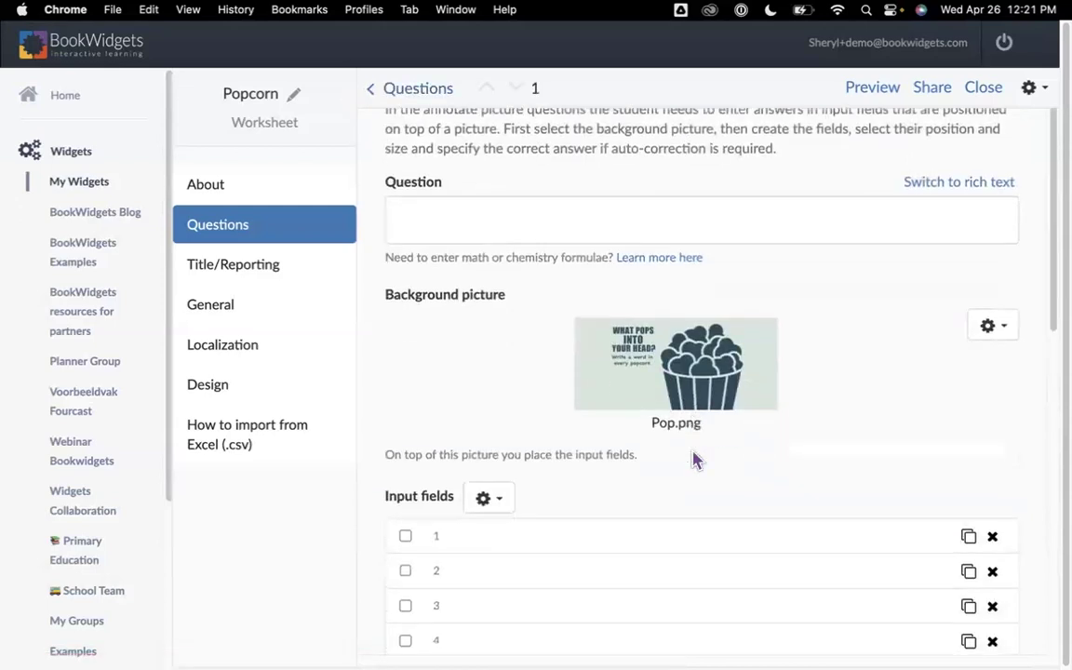
Expand the question's Field display options again to review the border, color and background settings
scroll(688, 456, "down", 5)
scroll(686, 454, "down", 3)
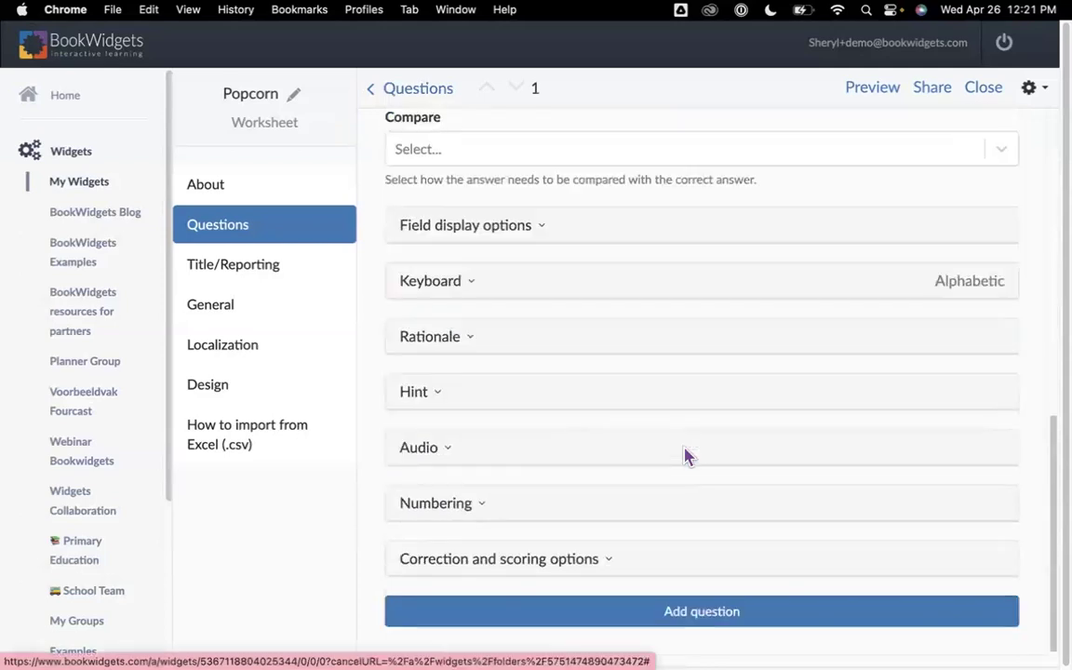
scroll(652, 424, "up", 1)
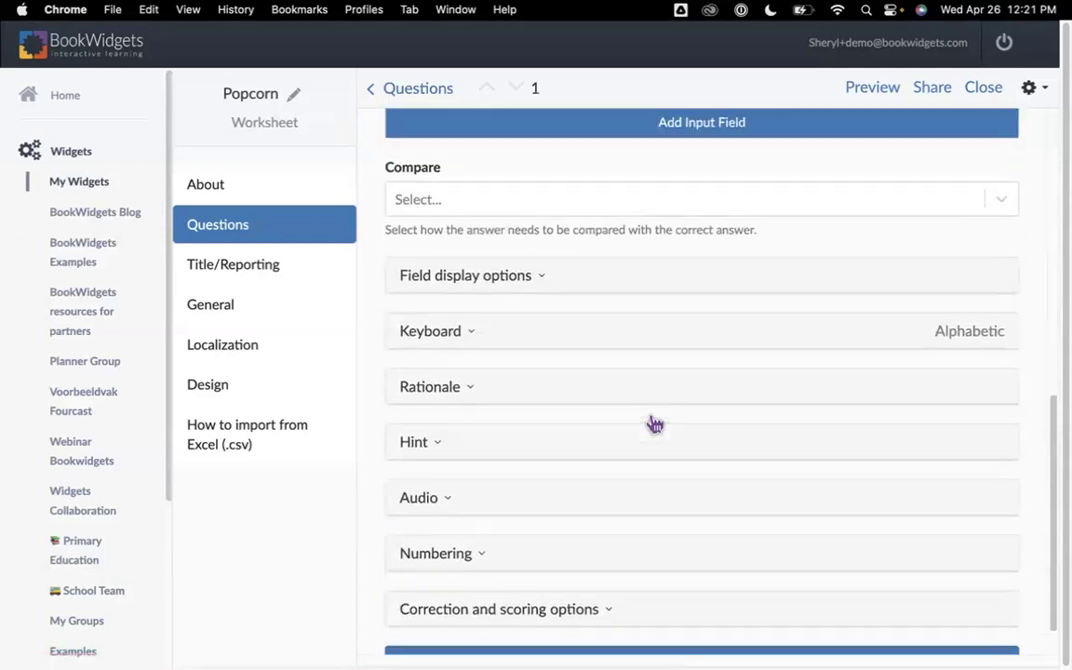
left_click(575, 281)
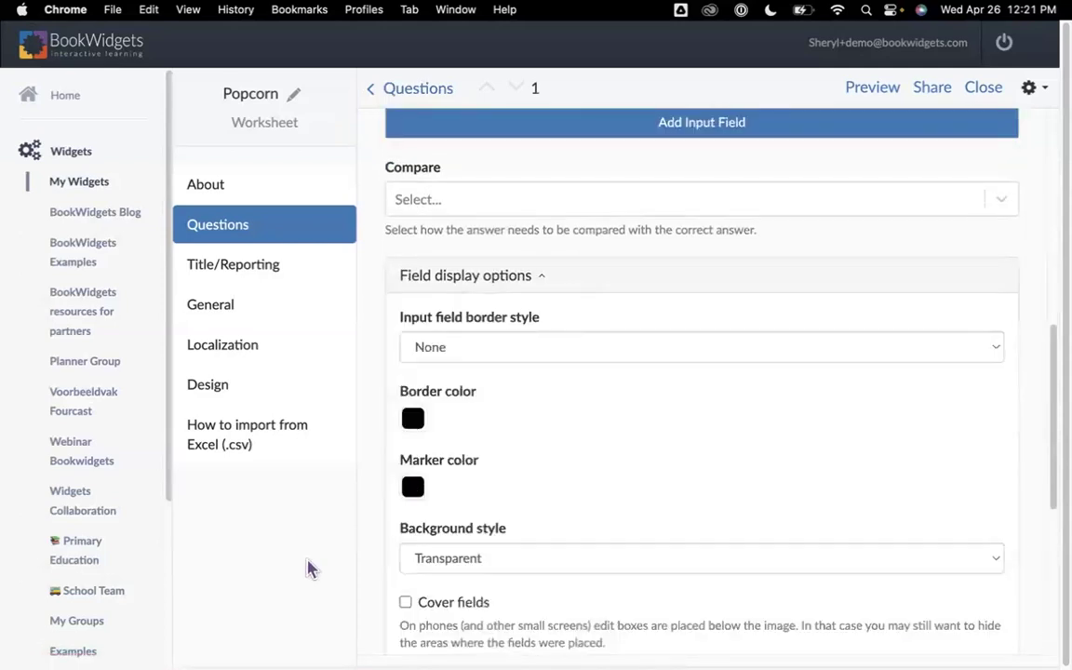
Look at the options for choosing, importing, finding or clearing the background picture, and dismiss them
scroll(858, 515, "up", 8)
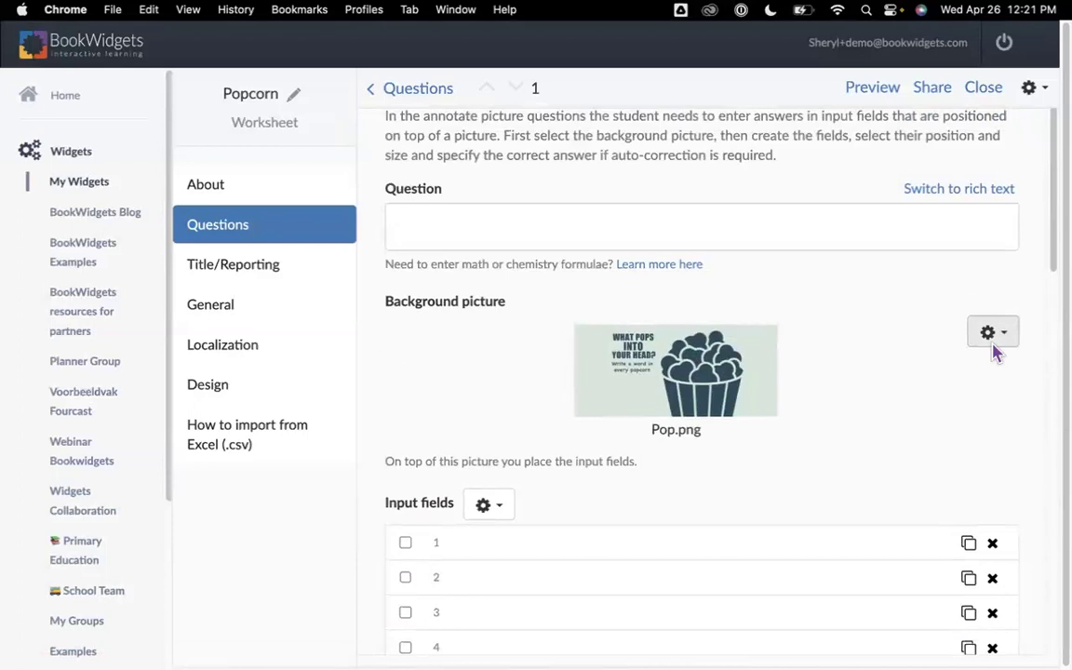
left_click(993, 344)
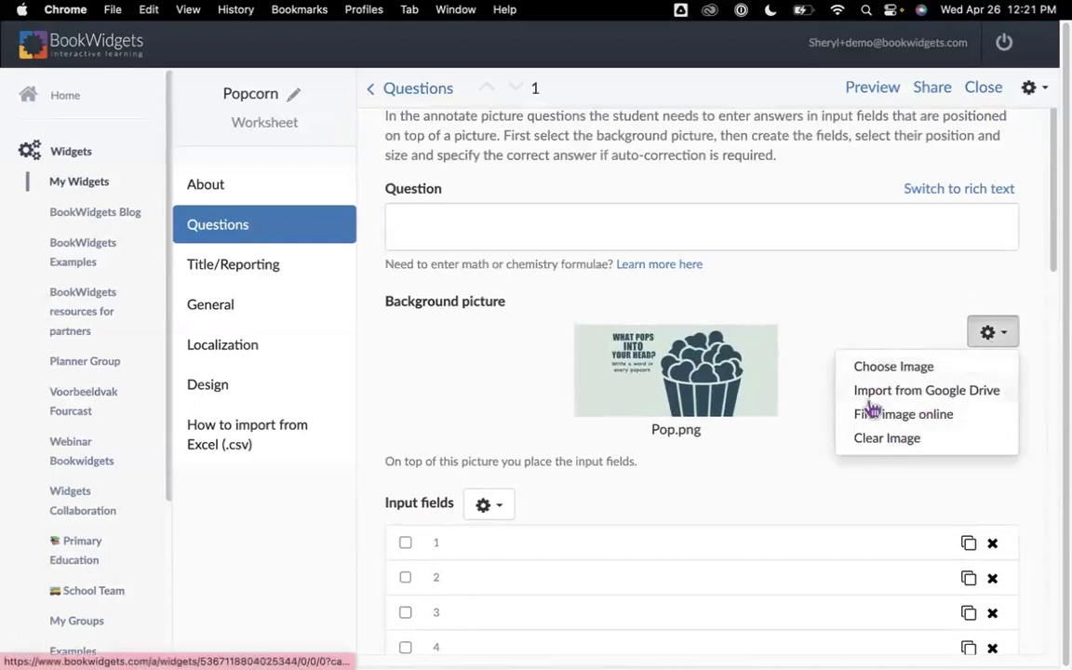
left_click(738, 507)
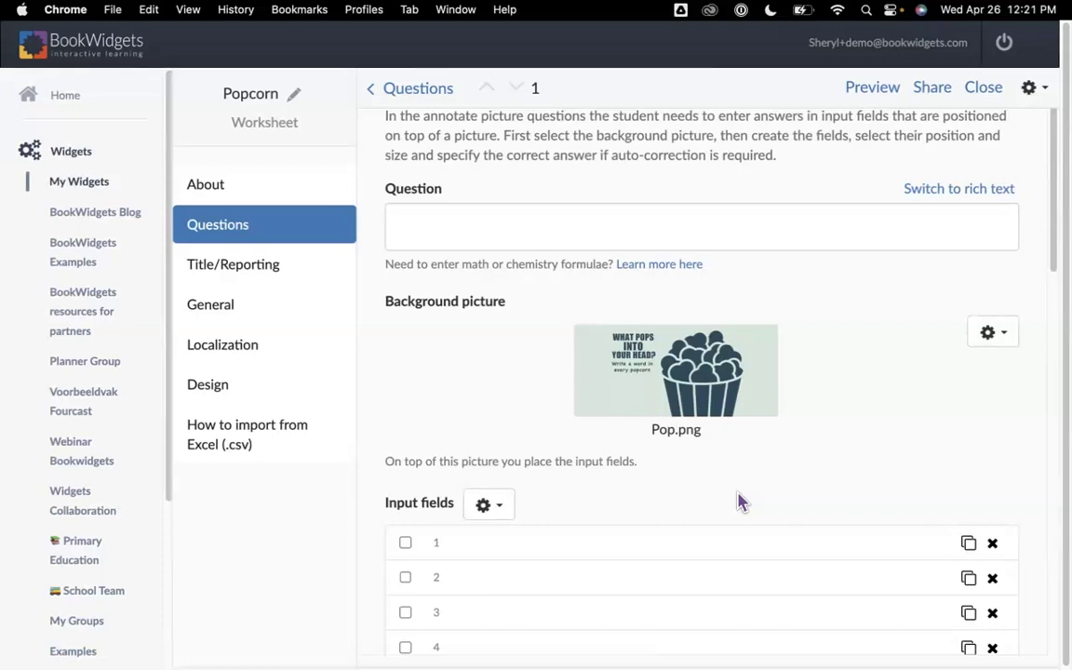
Close the Popcorn worksheet editor and open the Tops & Tips example from the slides in a new window
left_click(985, 90)
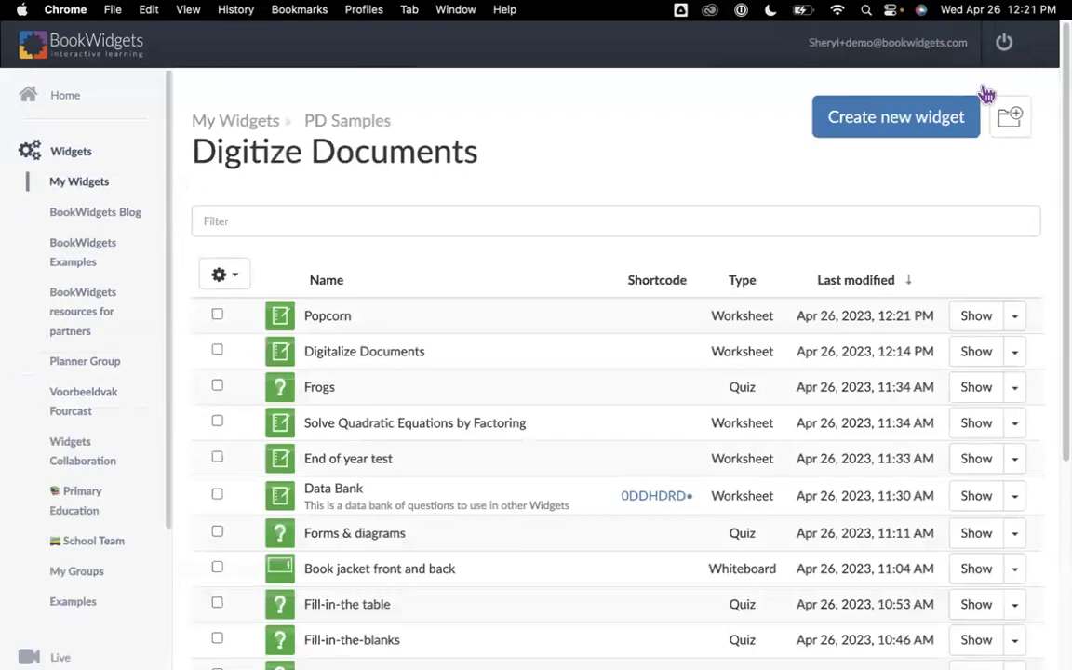
key("ctrl+Left")
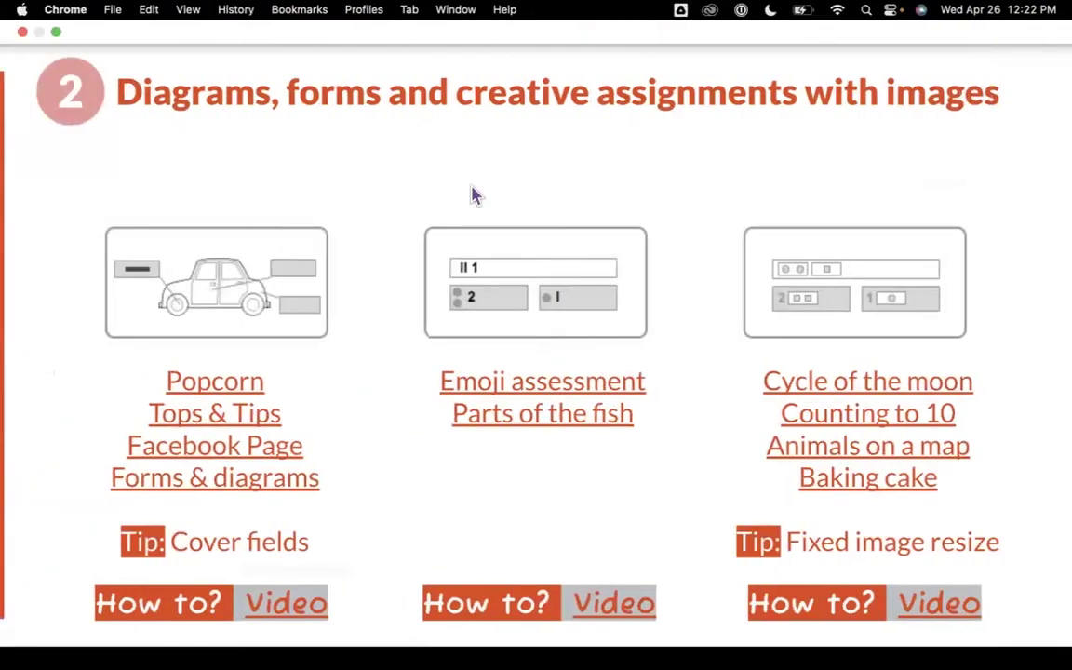
right_click(253, 414)
left_click(268, 448)
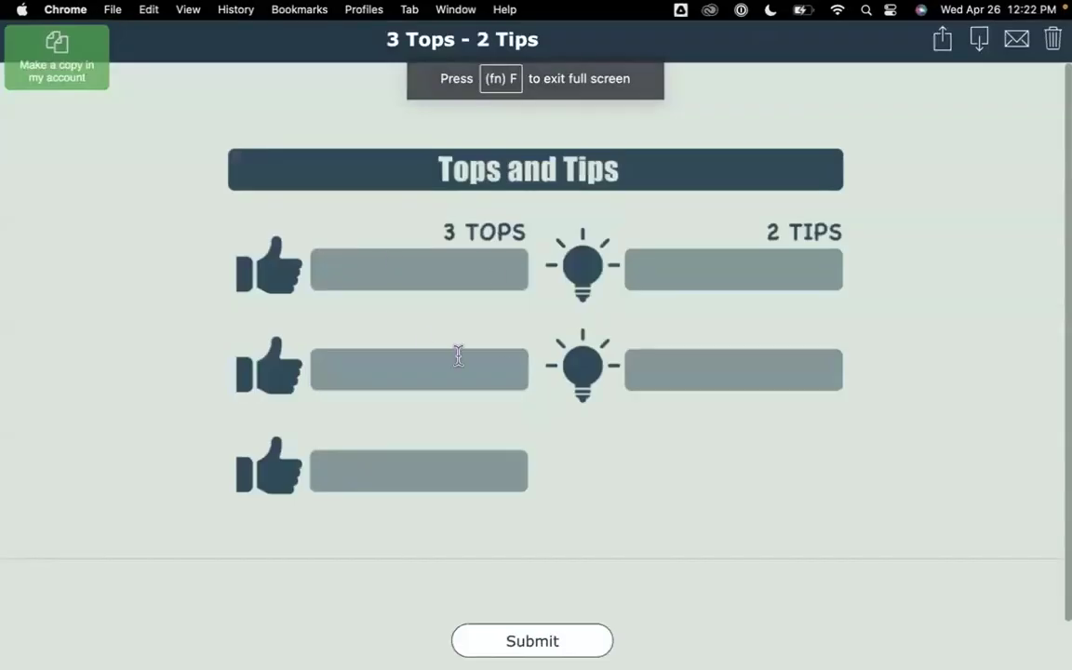
Try the answer fields for tops and tips without entering text, and close the 3 Tops - 2 Tips example
left_click(344, 269)
left_click(691, 279)
left_click(701, 372)
left_click(417, 479)
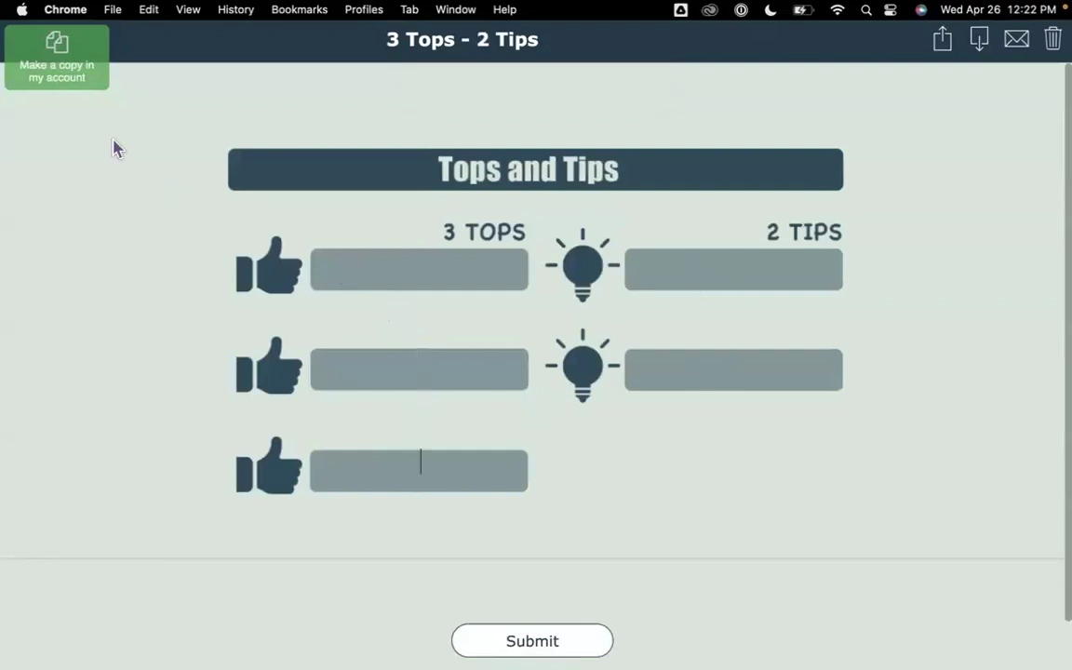
left_click(20, 37)
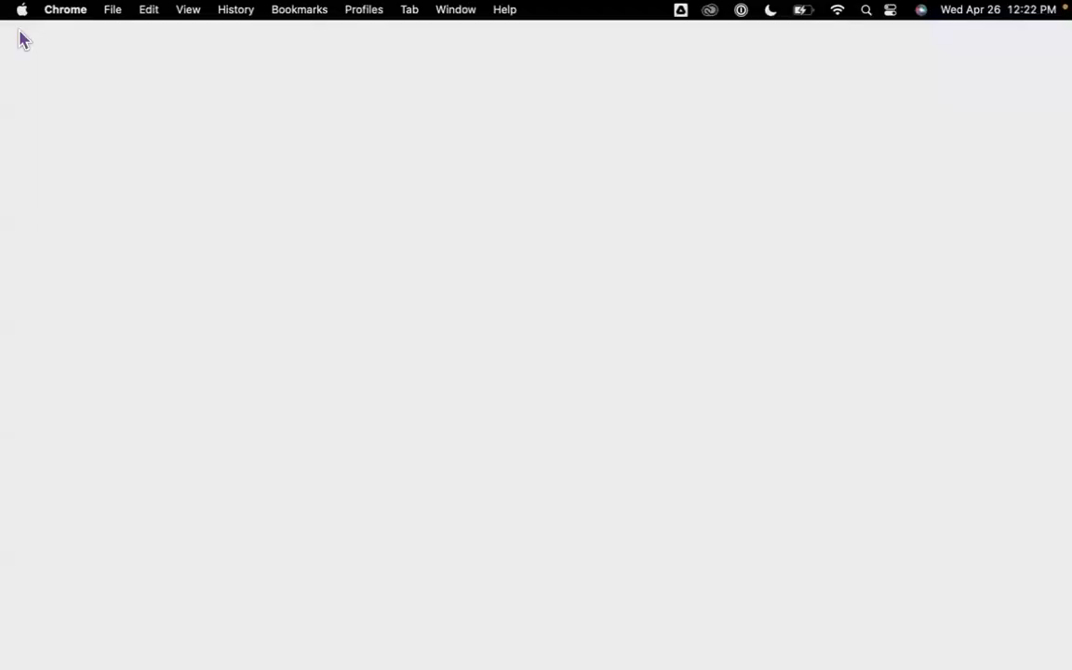
Open the Facebook Page example in a new window and look through its profile picture and name recording questions
right_click(175, 447)
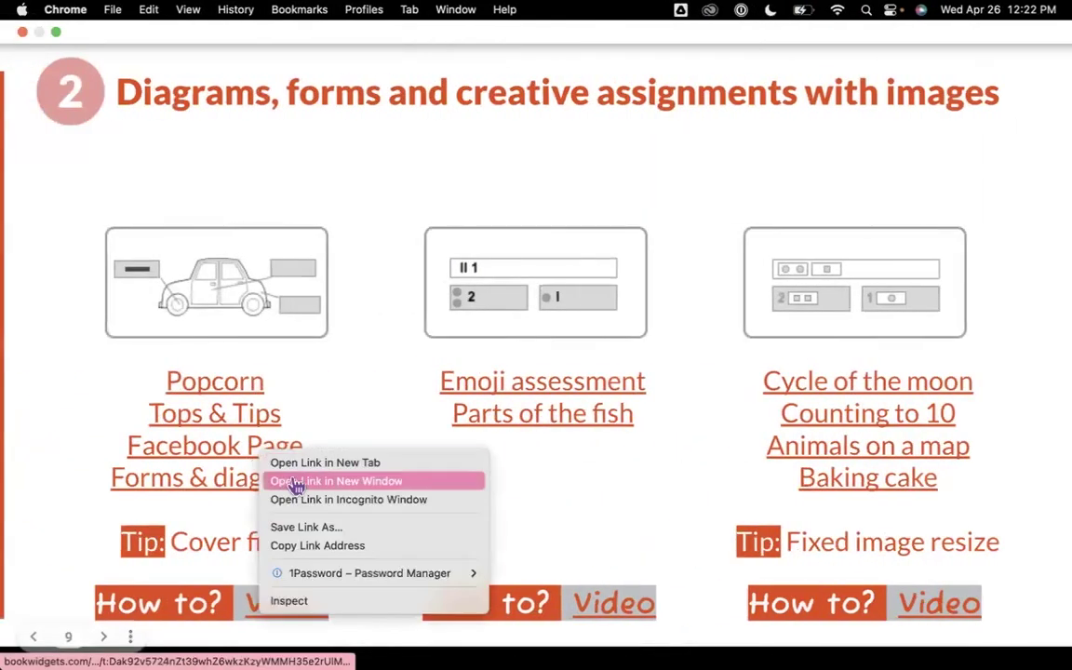
left_click(300, 483)
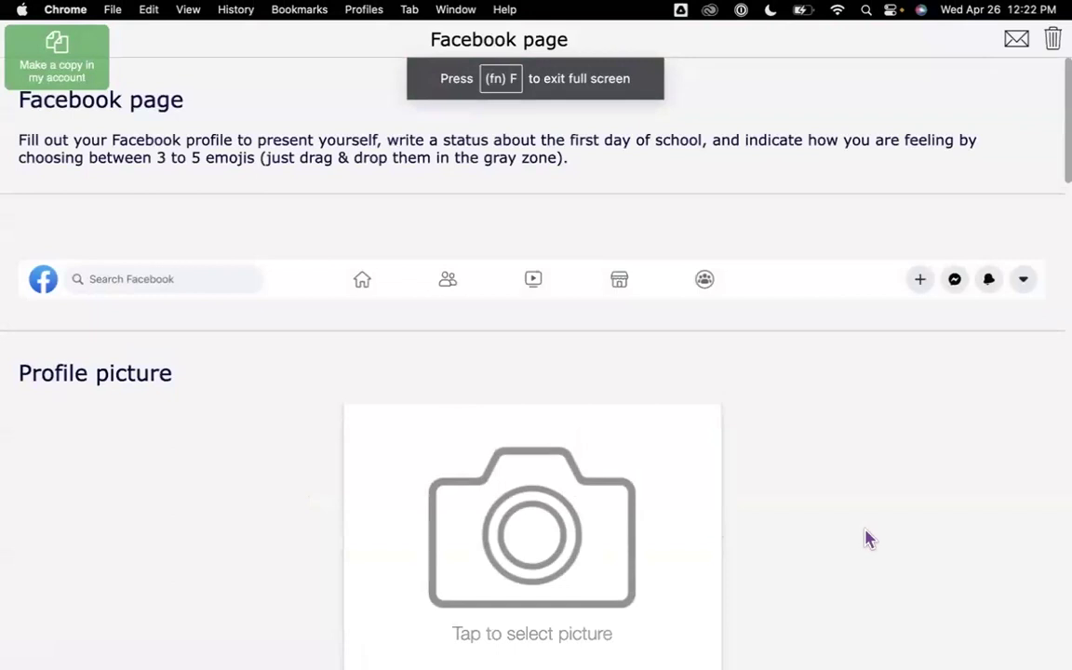
scroll(866, 540, "down", 2)
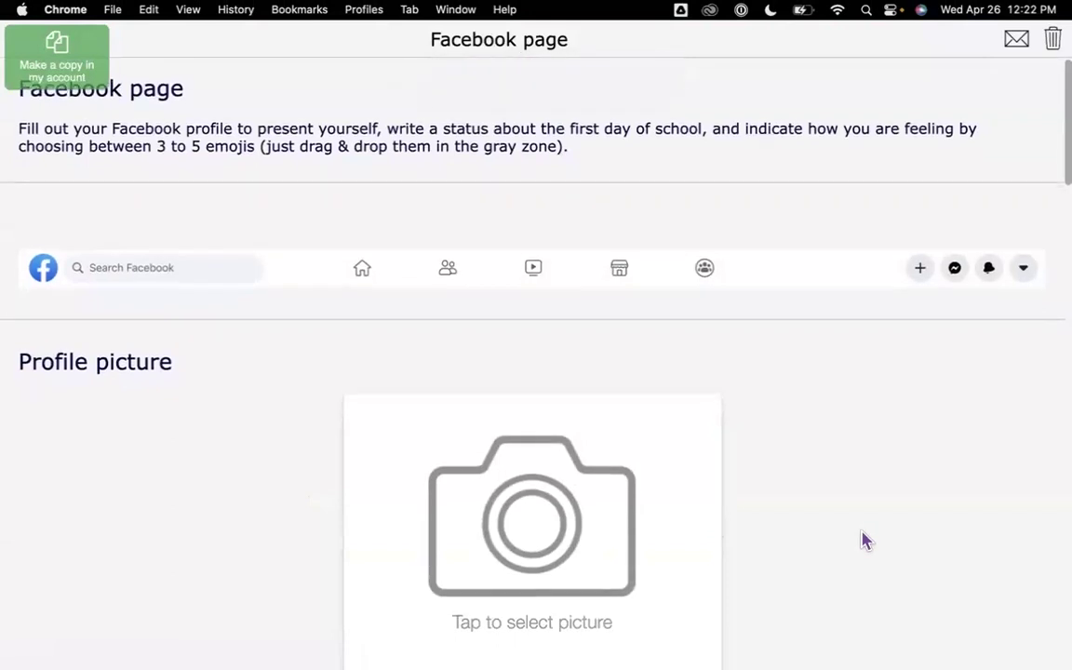
scroll(866, 540, "down", 3)
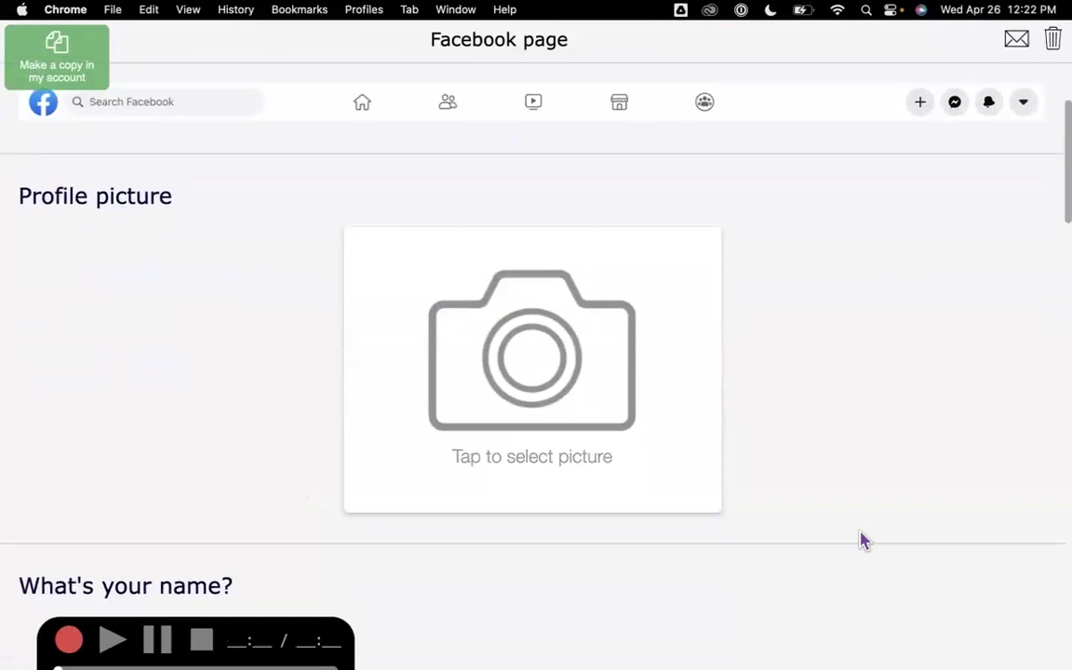
scroll(862, 539, "down", 3)
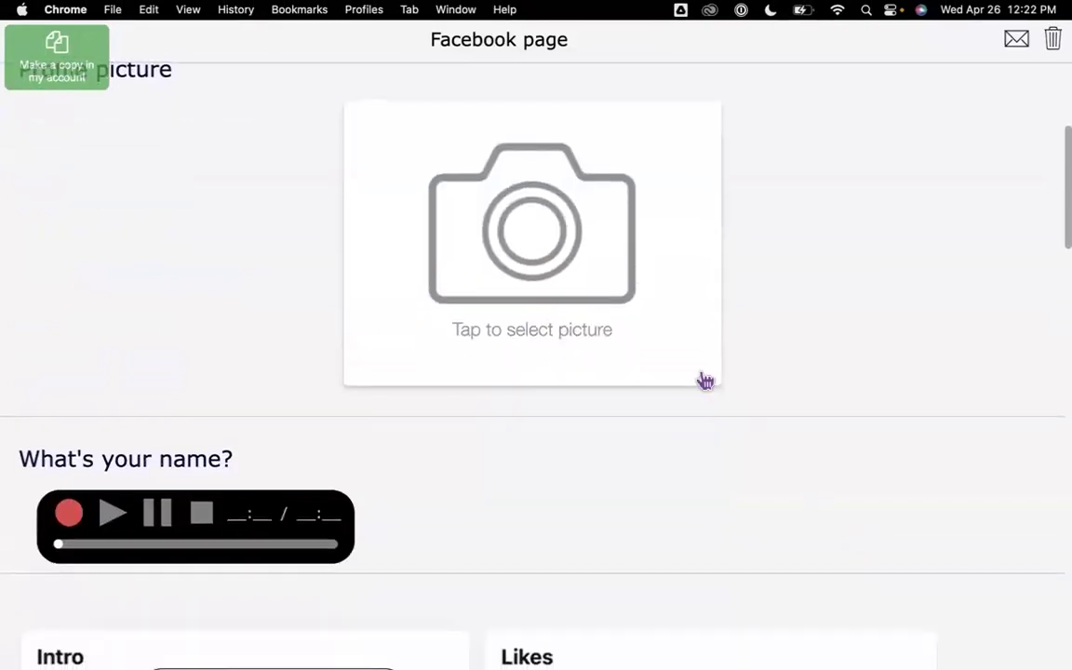
scroll(706, 378, "down", 3)
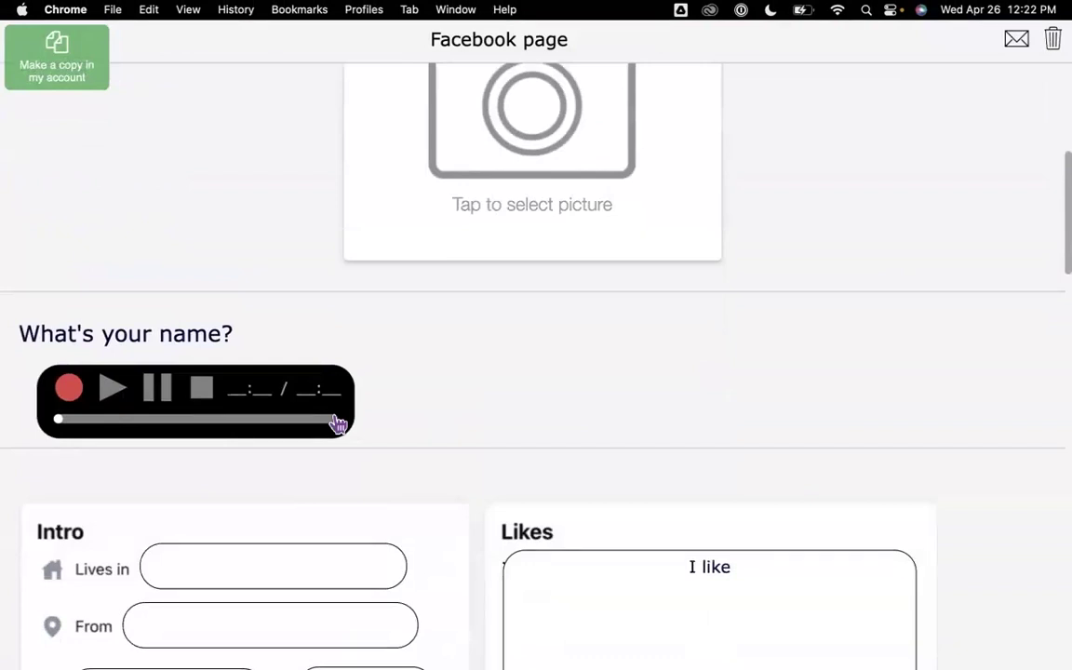
In the Facebook page's Intro section, enter Miami as the place the student lives in
scroll(634, 411, "down", 4)
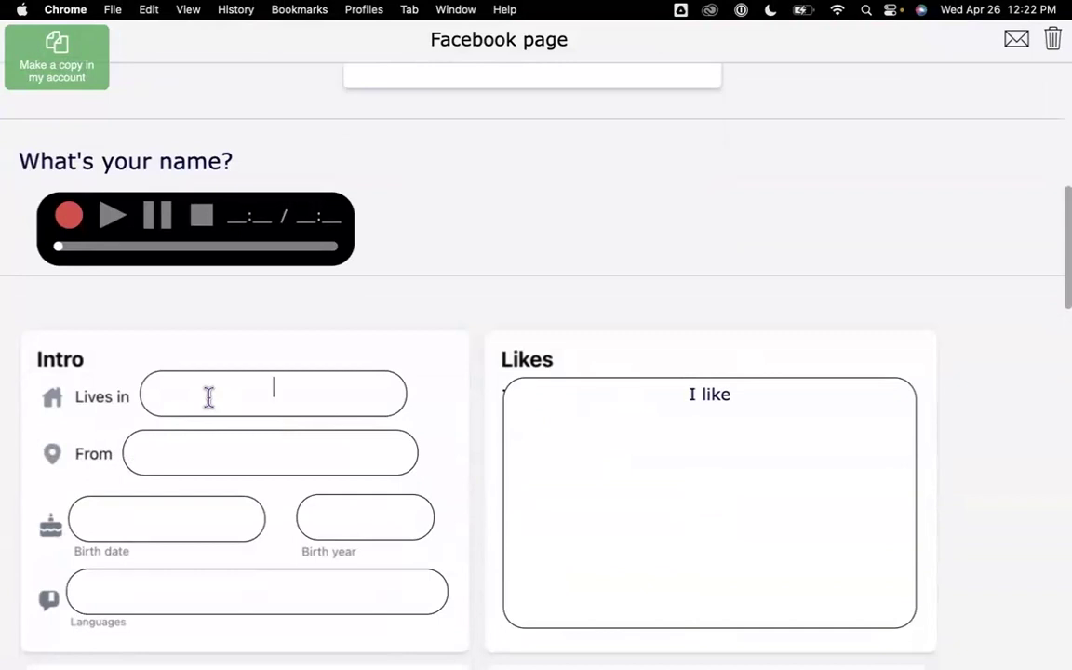
type("Miami")
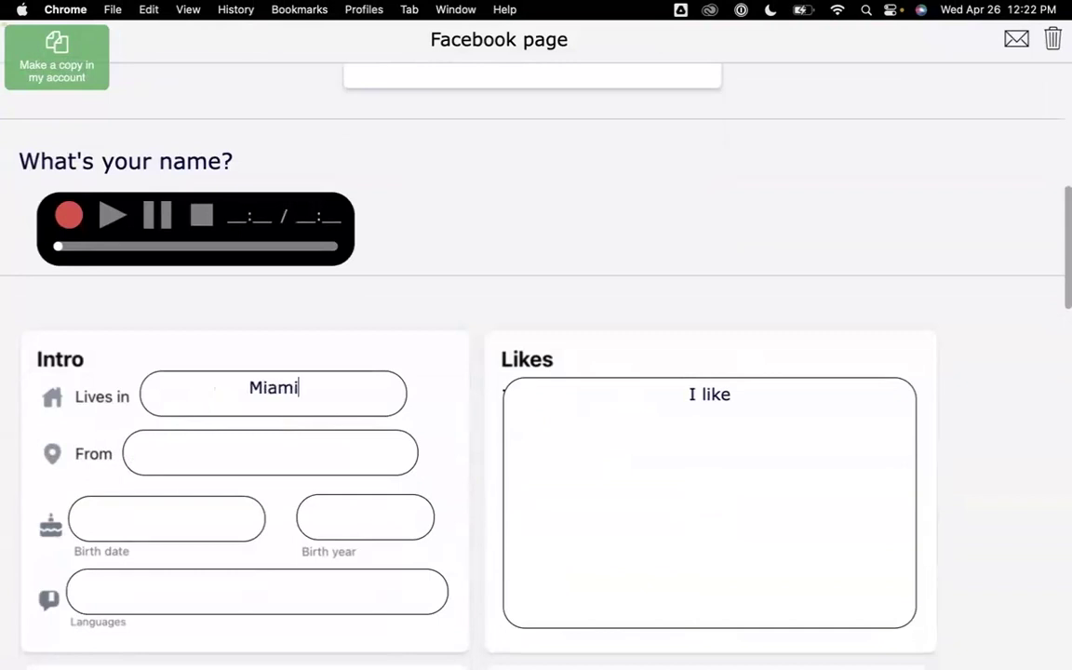
Change the Lives in answer to Brussels and complete the Likes answer as "I like pizza"
key("BackSpace")
key("BackSpace")
key("BackSpace")
type("Brussels")
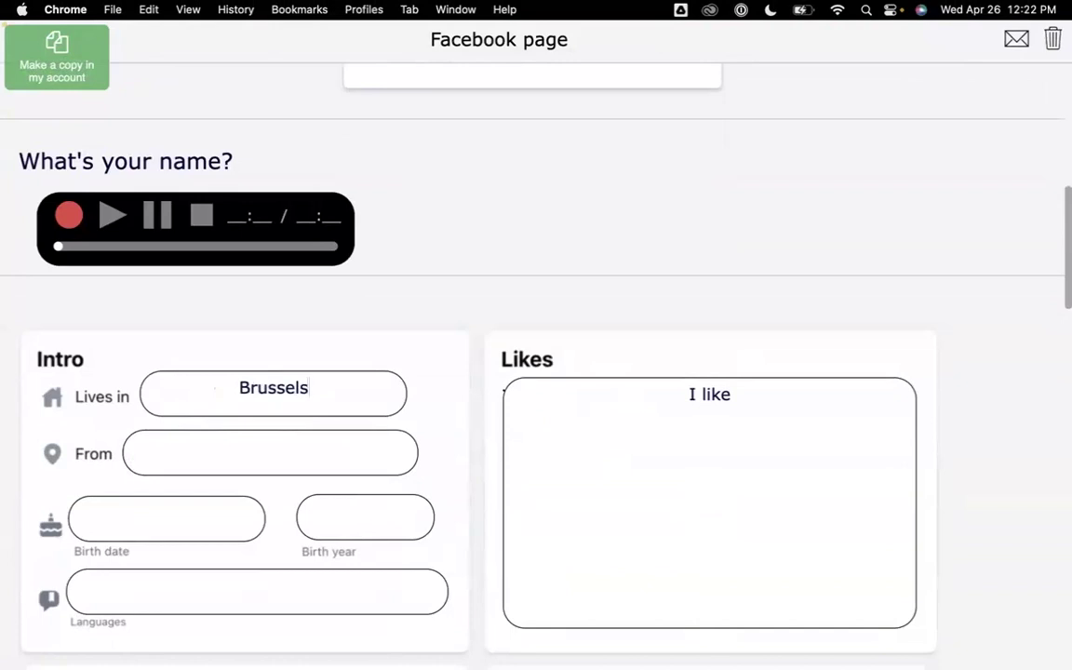
left_click(615, 459)
type("pizza")
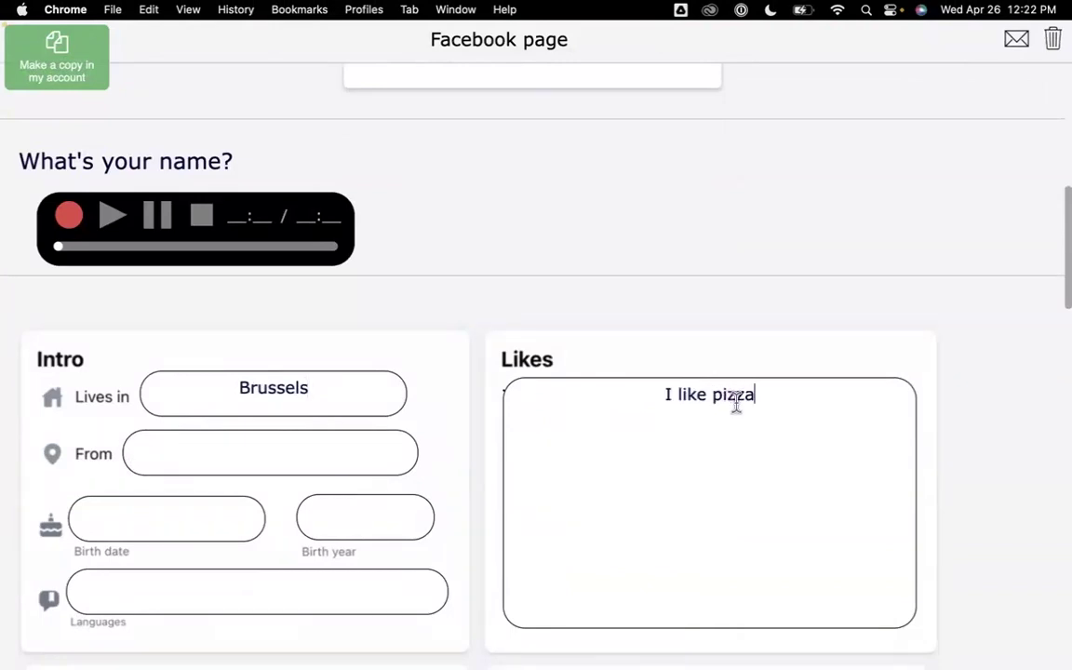
Look through the Facebook page's Sports, Music / Films / Books, Create Post and How are you feeling? sections
scroll(730, 462, "down", 8)
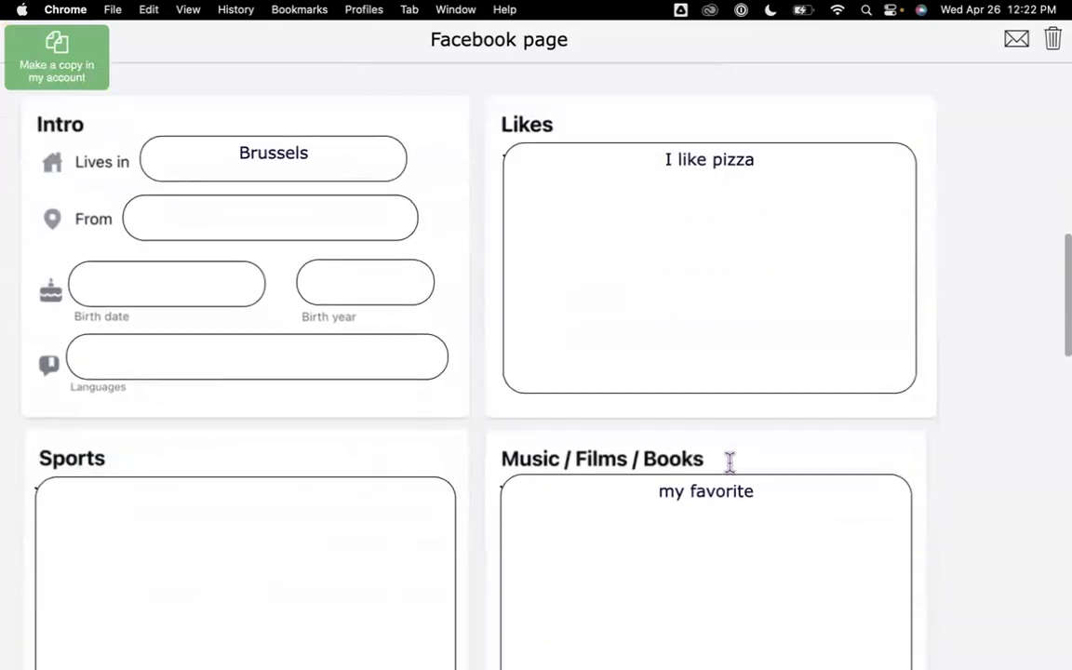
scroll(730, 461, "down", 7)
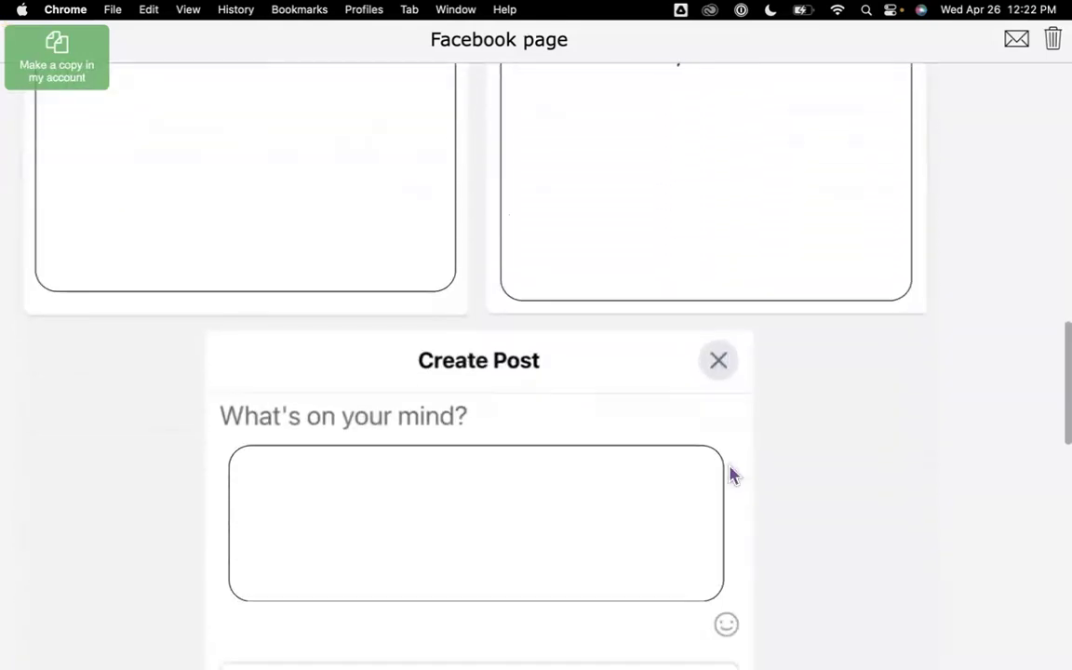
scroll(730, 475, "down", 10)
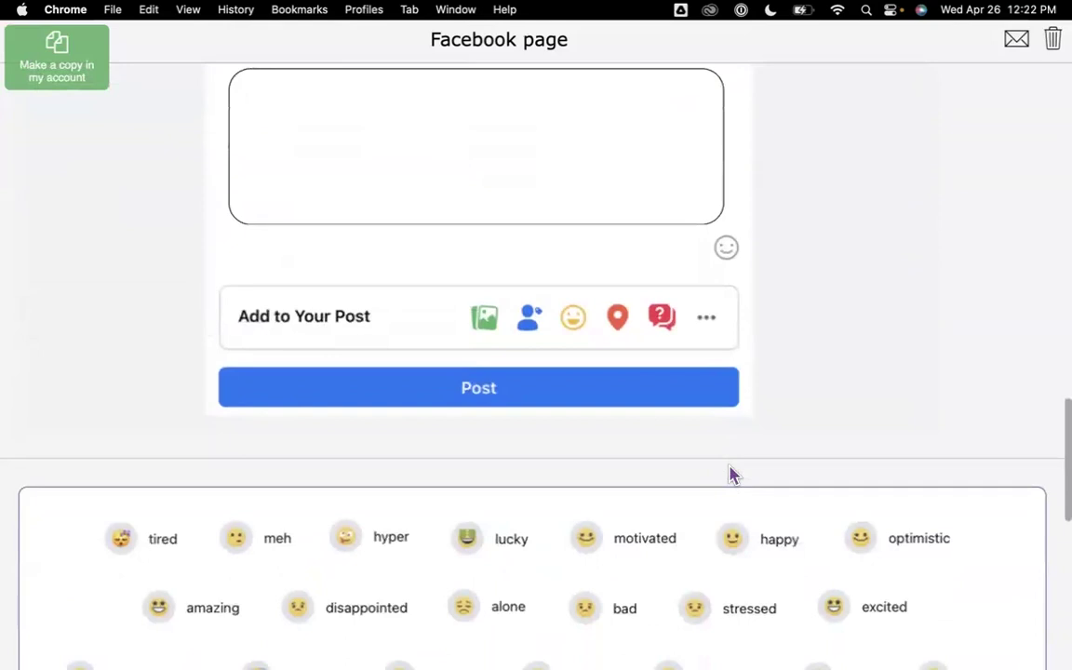
scroll(730, 475, "down", 10)
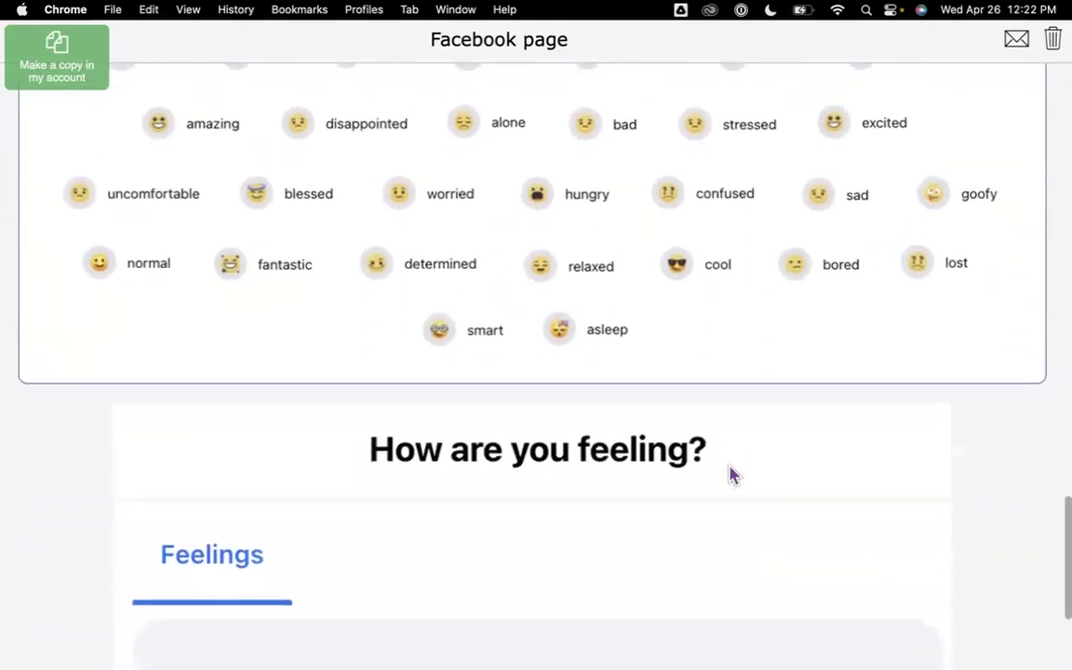
scroll(729, 475, "up", 6)
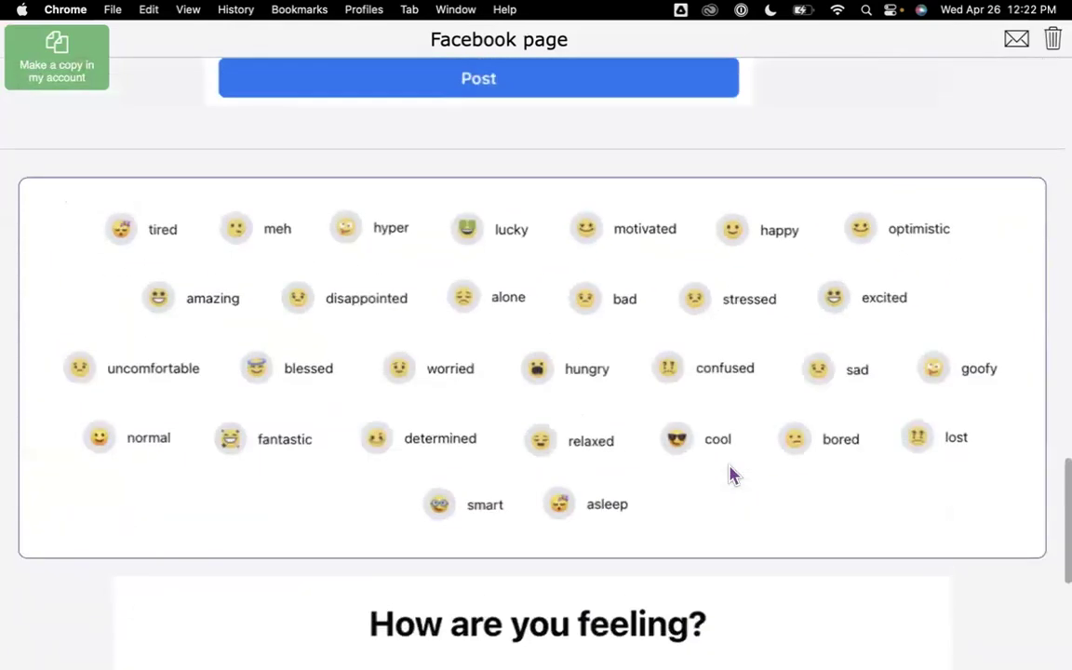
scroll(730, 474, "down", 3)
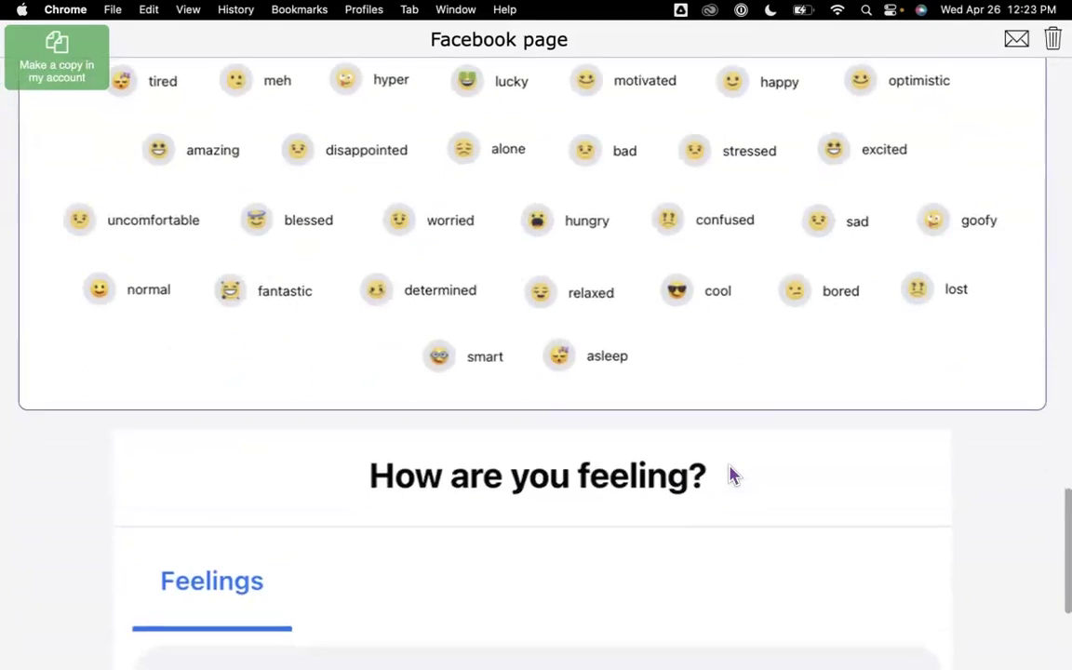
scroll(732, 475, "down", 1)
scroll(732, 476, "up", 1)
scroll(729, 475, "up", 1)
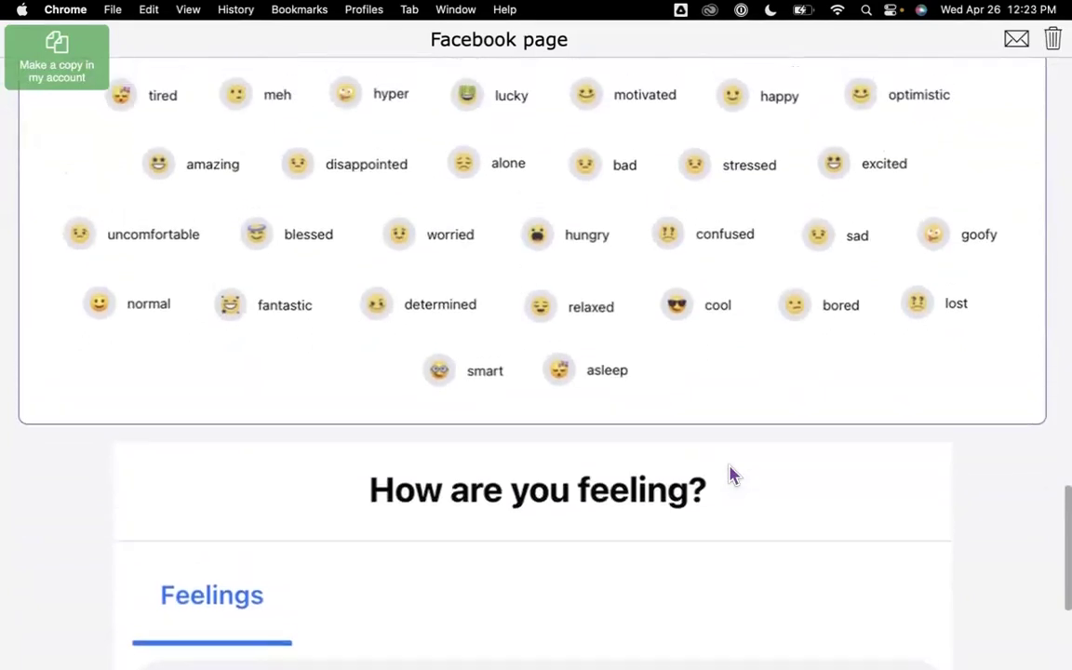
scroll(730, 475, "down", 2)
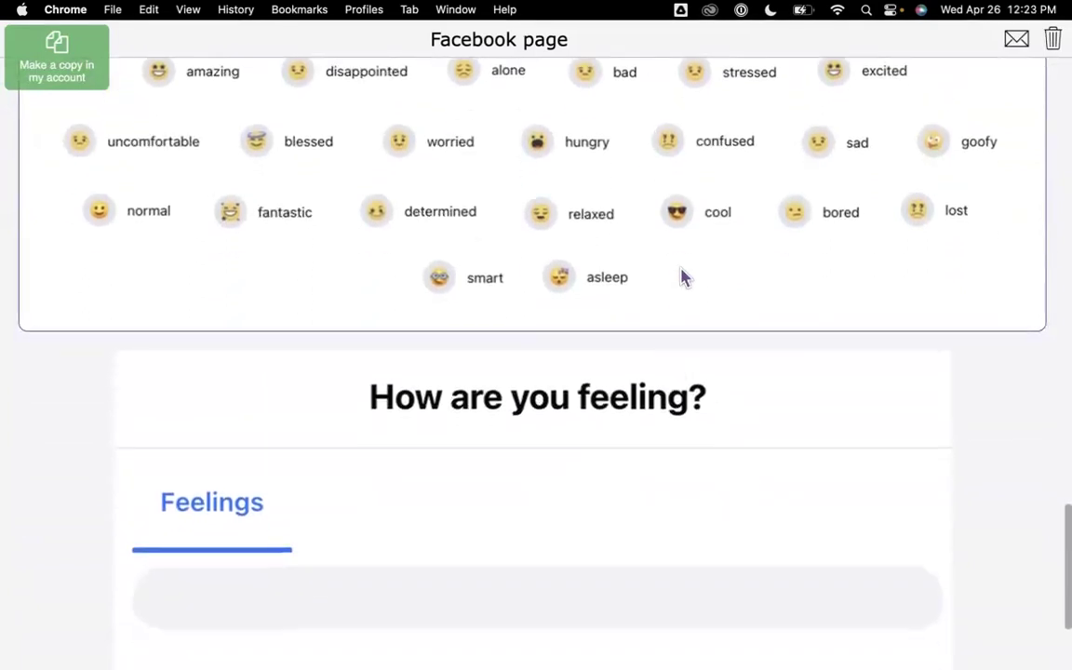
Place the lost and determined emojis in the Feelings answer area under How are you feeling?
scroll(684, 278, "down", 3)
left_click_drag(929, 101, 233, 495)
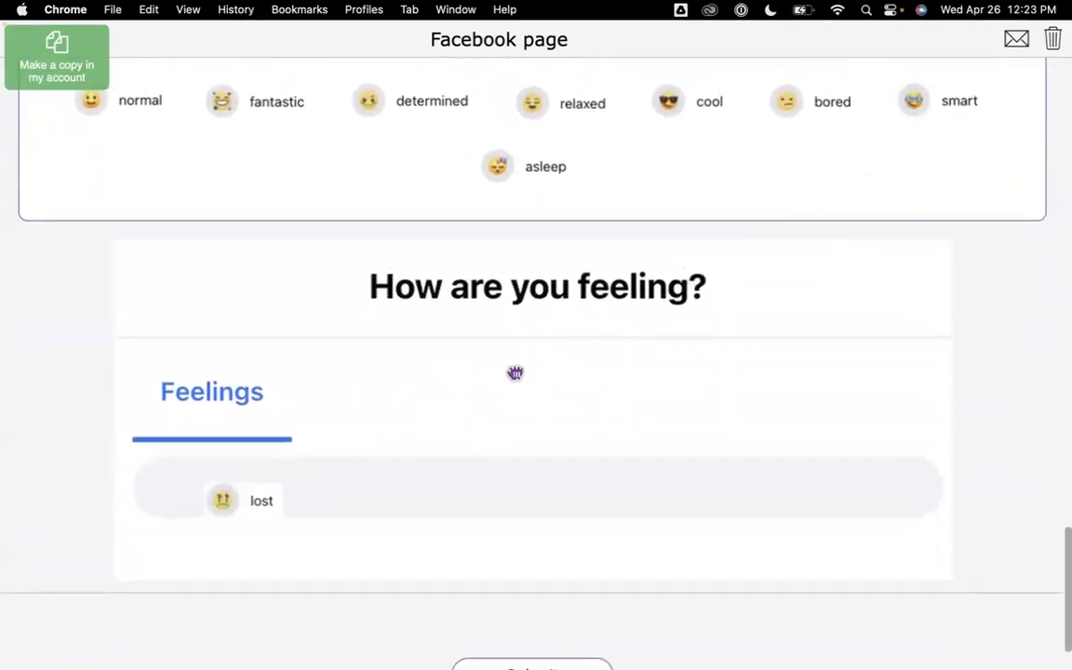
left_click_drag(443, 112, 470, 493)
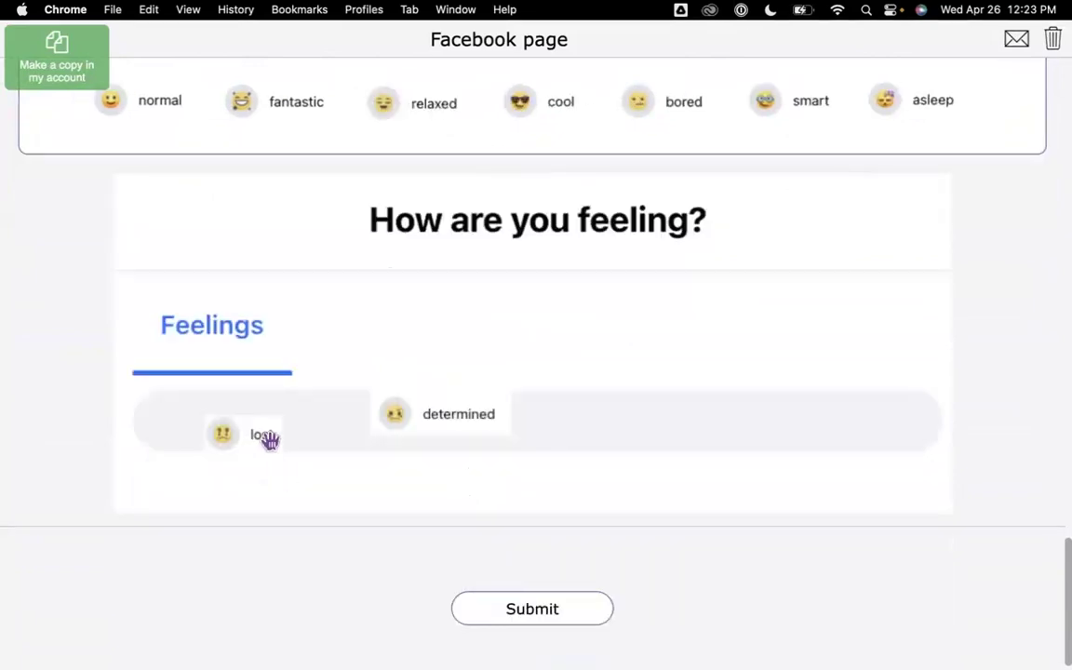
Close the Facebook page example and open the Forms & diagrams example from the slides in a new window
left_click(22, 33)
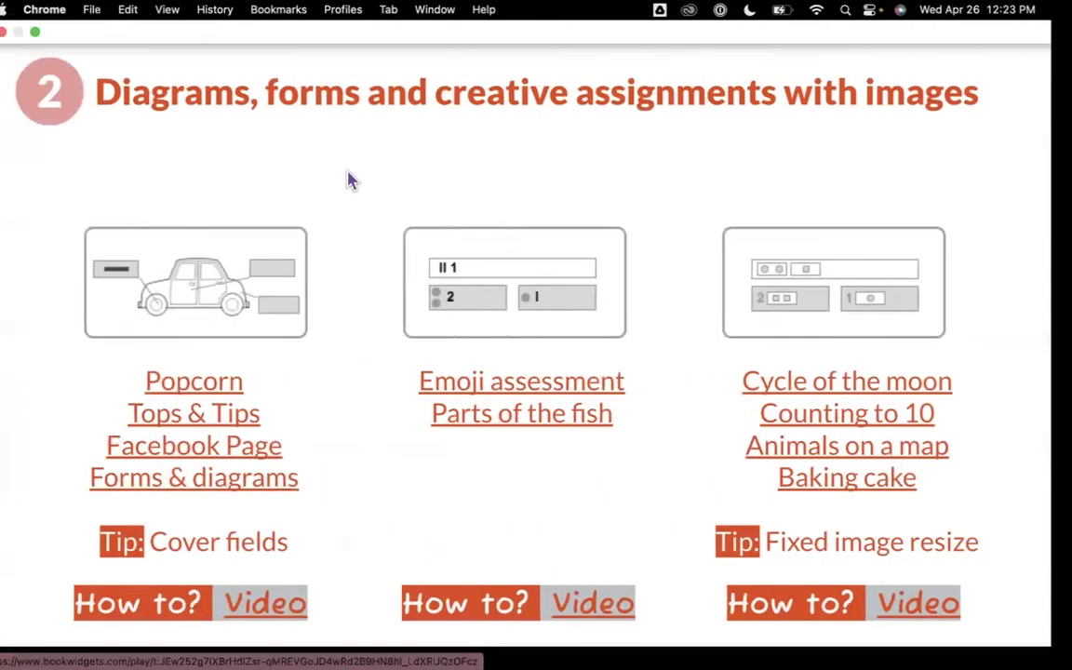
right_click(240, 489)
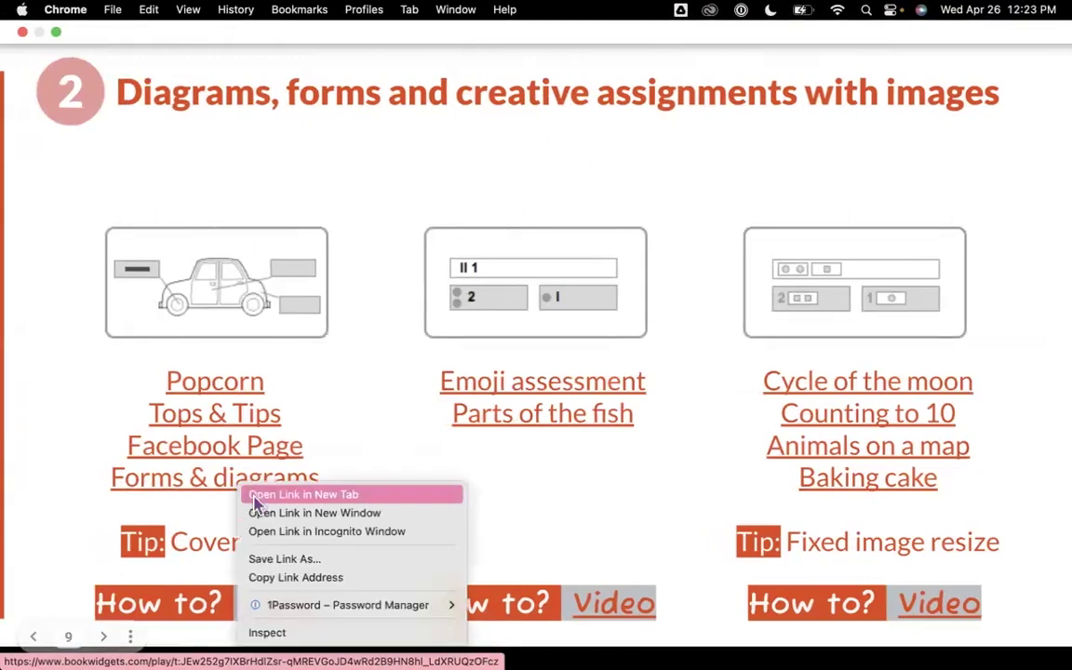
left_click(267, 520)
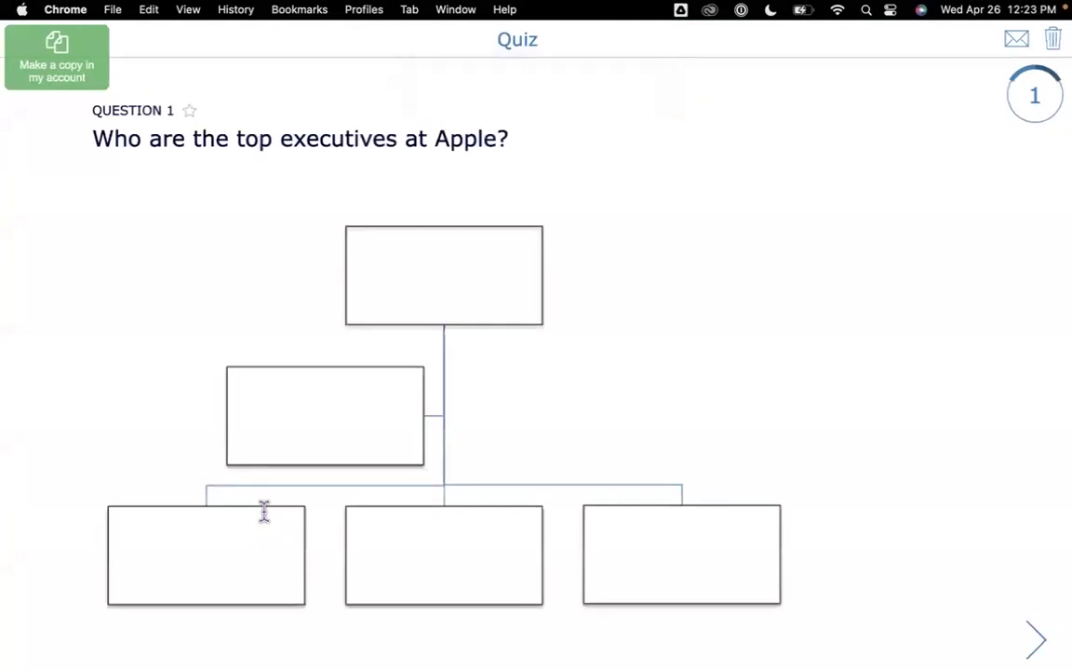
Look through the quiz questions on the 5 stages of needs, the plant diagram, the heart parts and the payment form
left_click(1045, 643)
scroll(934, 498, "down", 2)
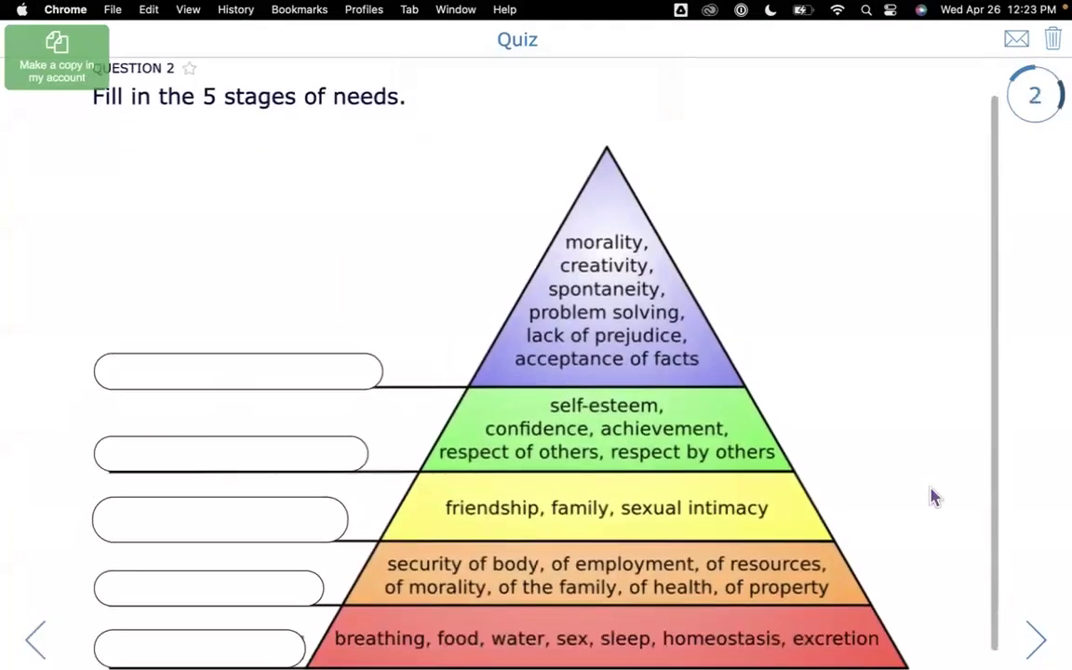
scroll(935, 498, "down", 1)
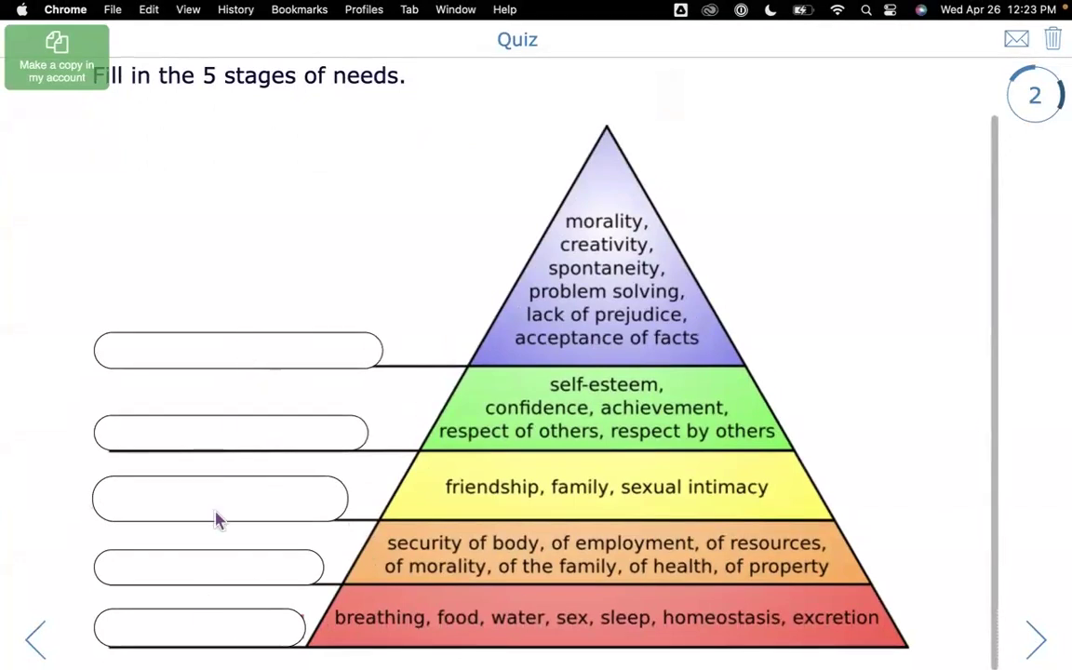
left_click(260, 362)
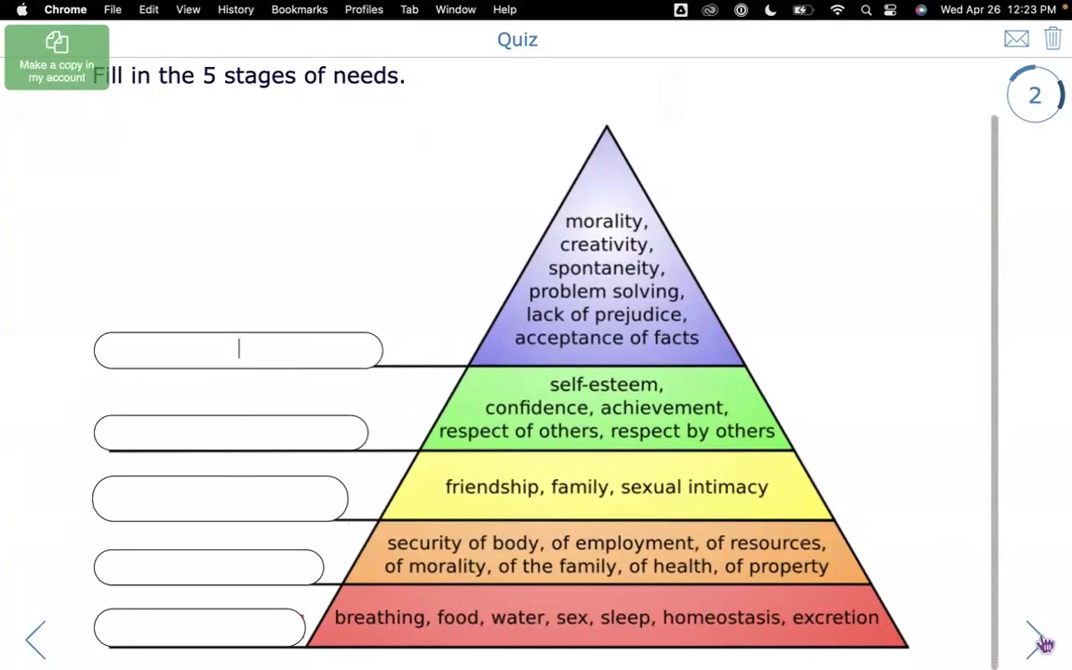
left_click(1038, 639)
scroll(887, 593, "down", 4)
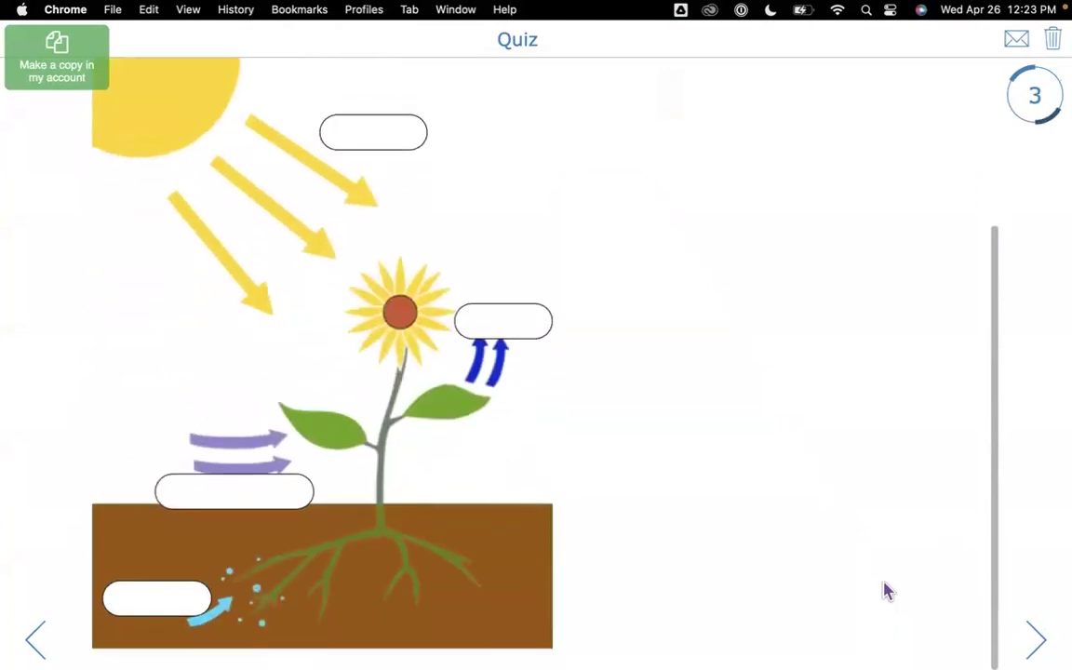
scroll(886, 593, "up", 3)
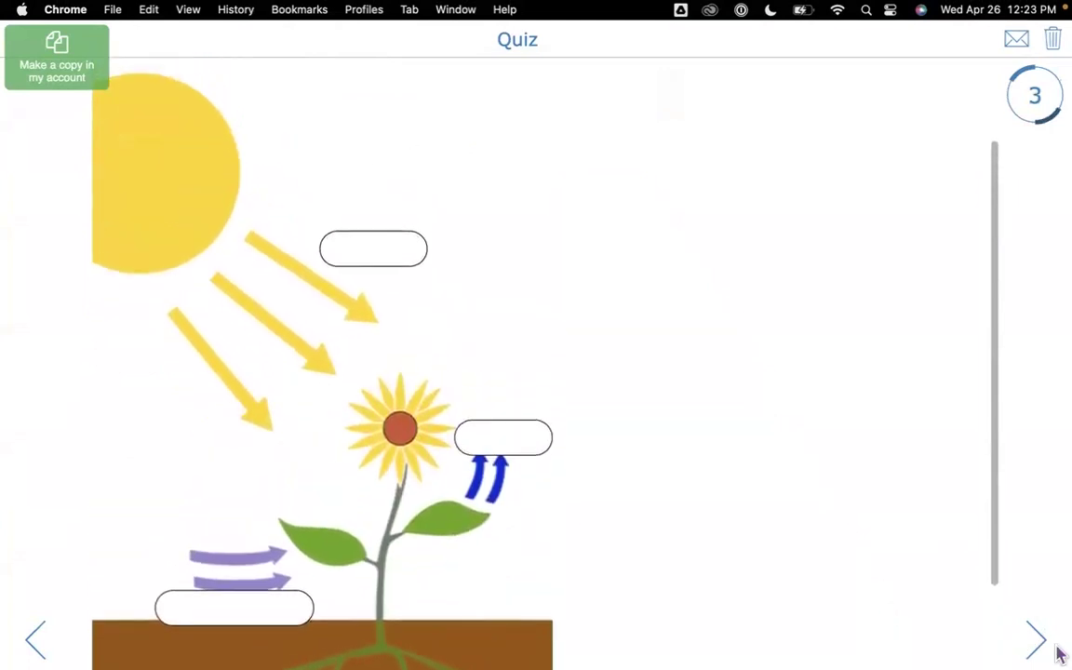
left_click(1037, 642)
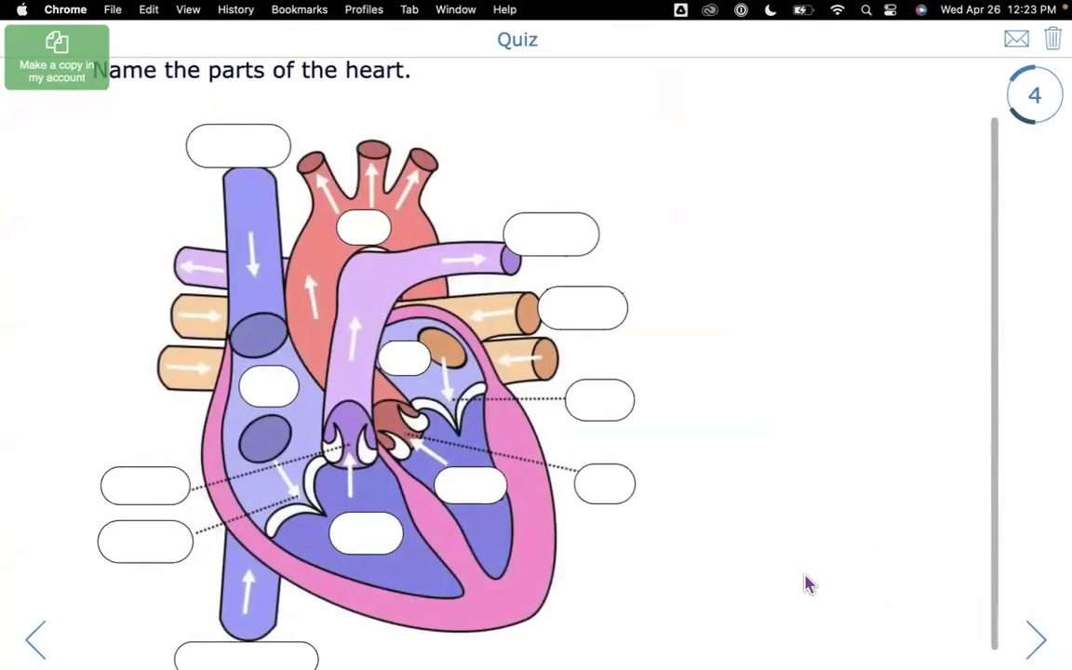
left_click(1037, 642)
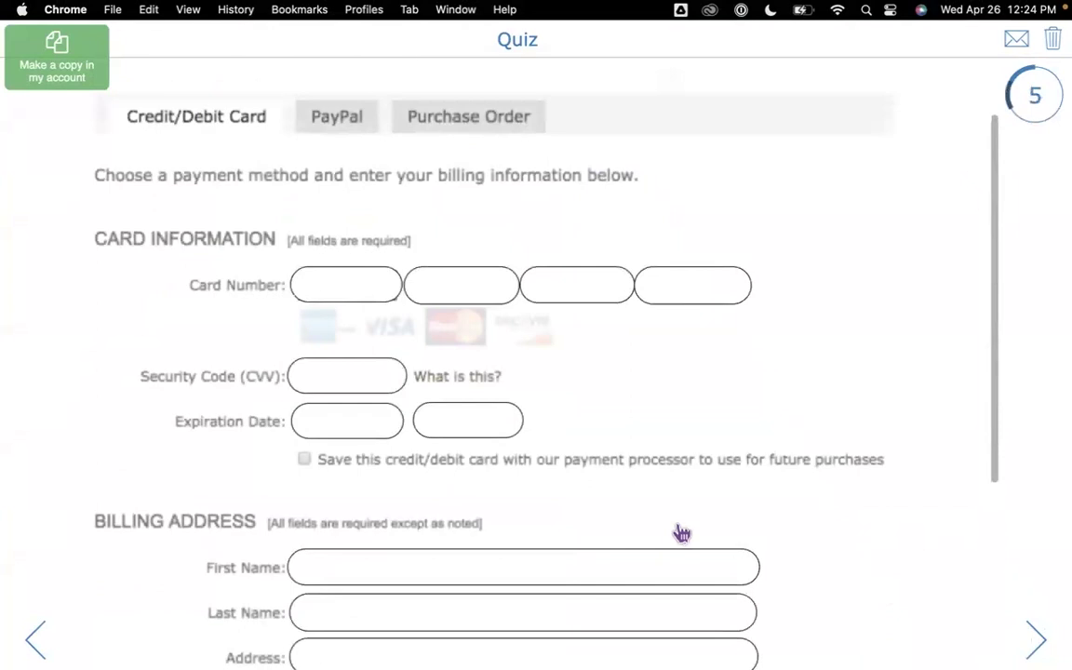
Examine the card and billing fields of question 5's payment form, continue to the submit page, and close the quiz
scroll(683, 533, "down", 3)
scroll(683, 534, "up", 4)
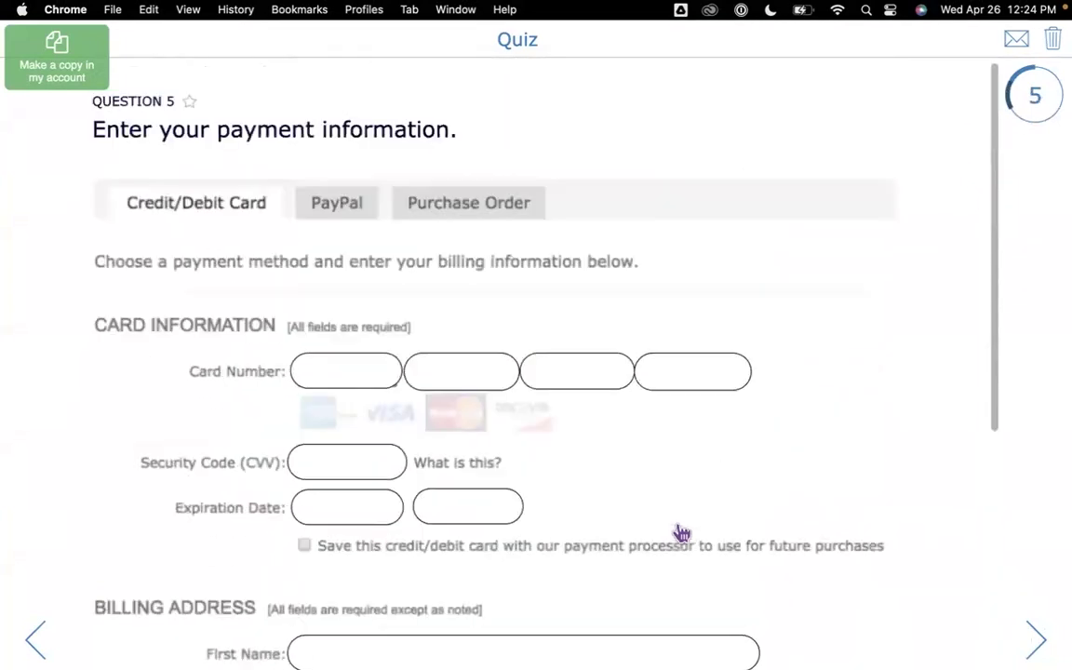
left_click(392, 378)
left_click(445, 380)
left_click(567, 382)
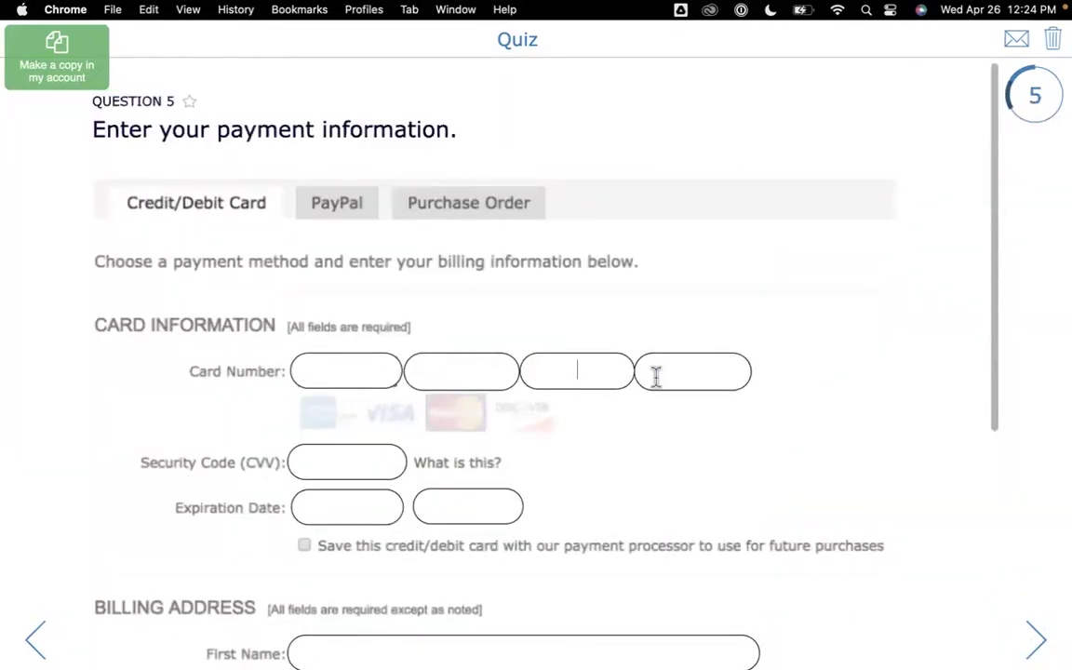
left_click(343, 462)
scroll(514, 467, "down", 8)
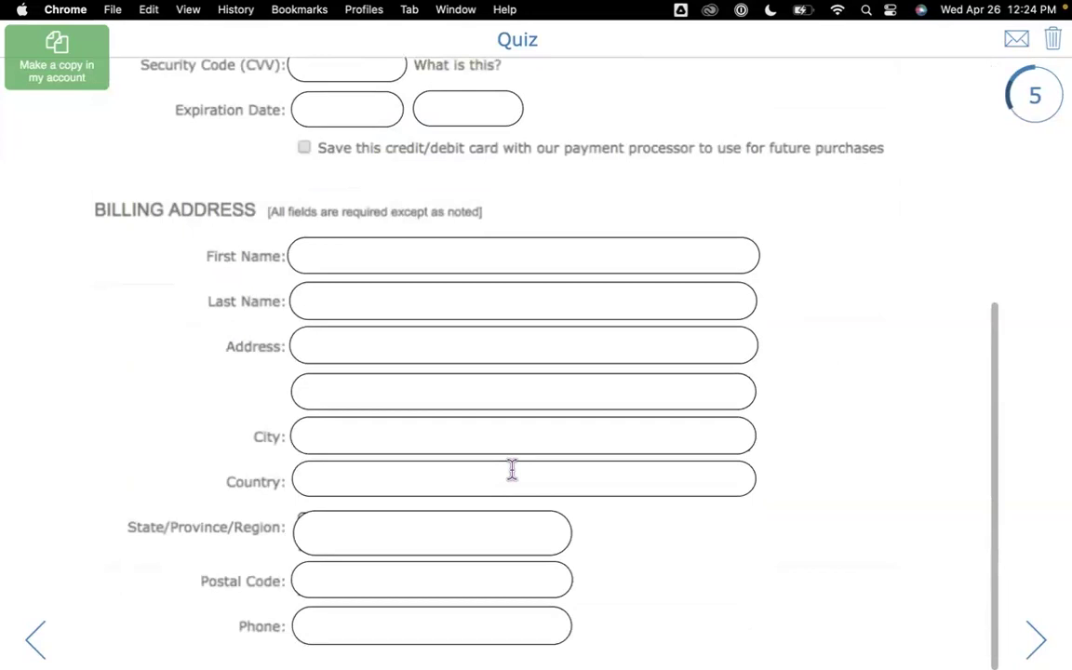
left_click(1035, 639)
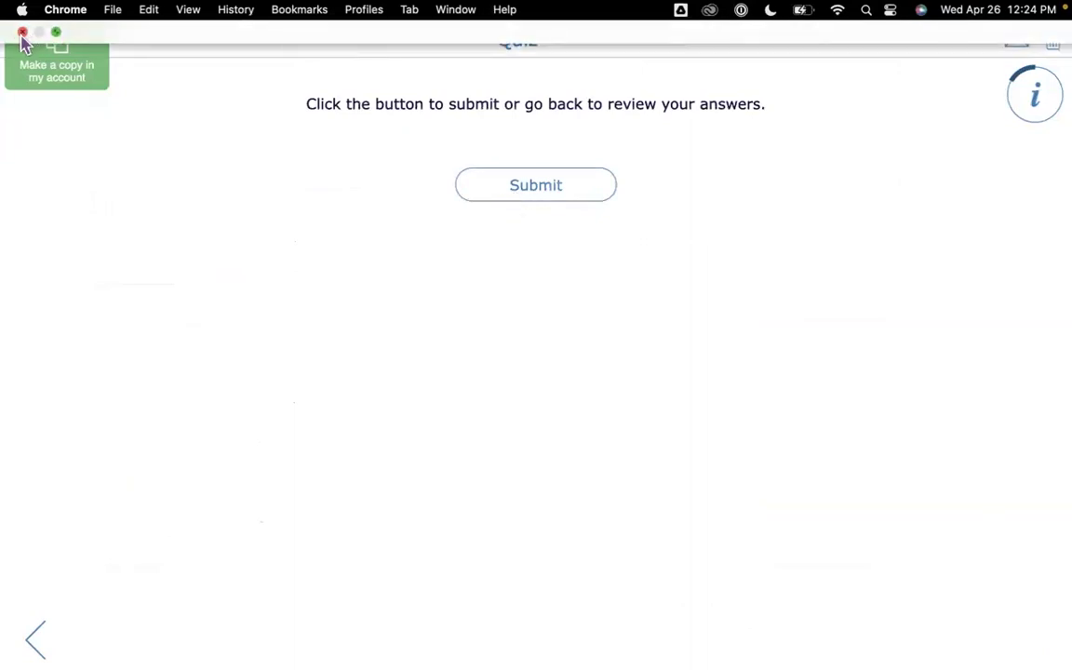
left_click(22, 34)
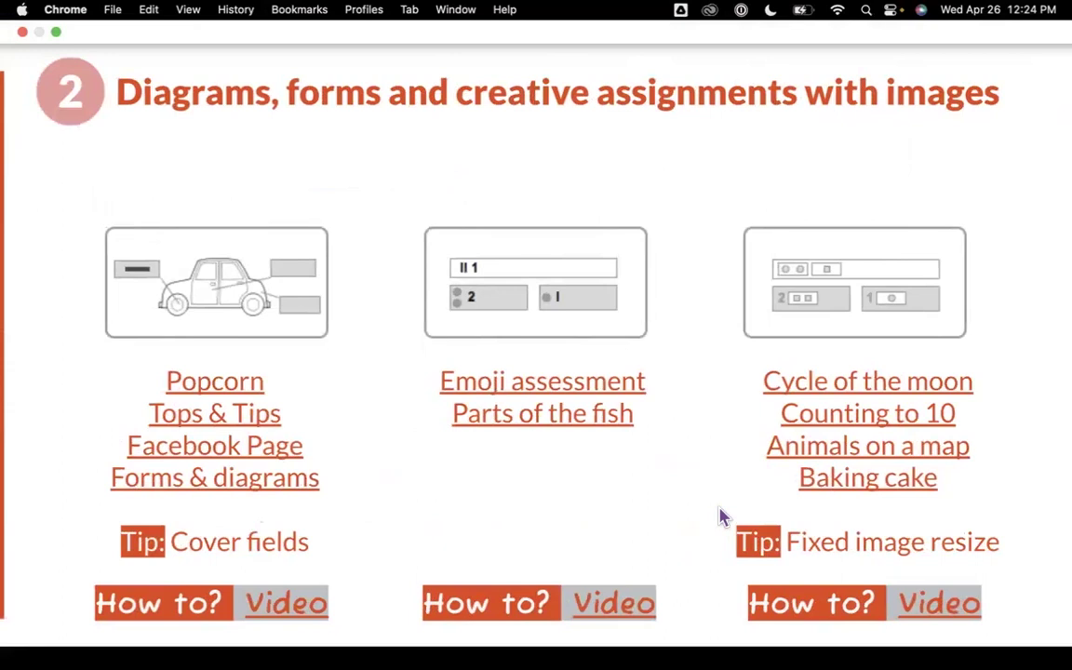
Open the Forms & diagrams quiz in the BookWidgets editor and go to its question about the top executives at Apple
key("ctrl+Right")
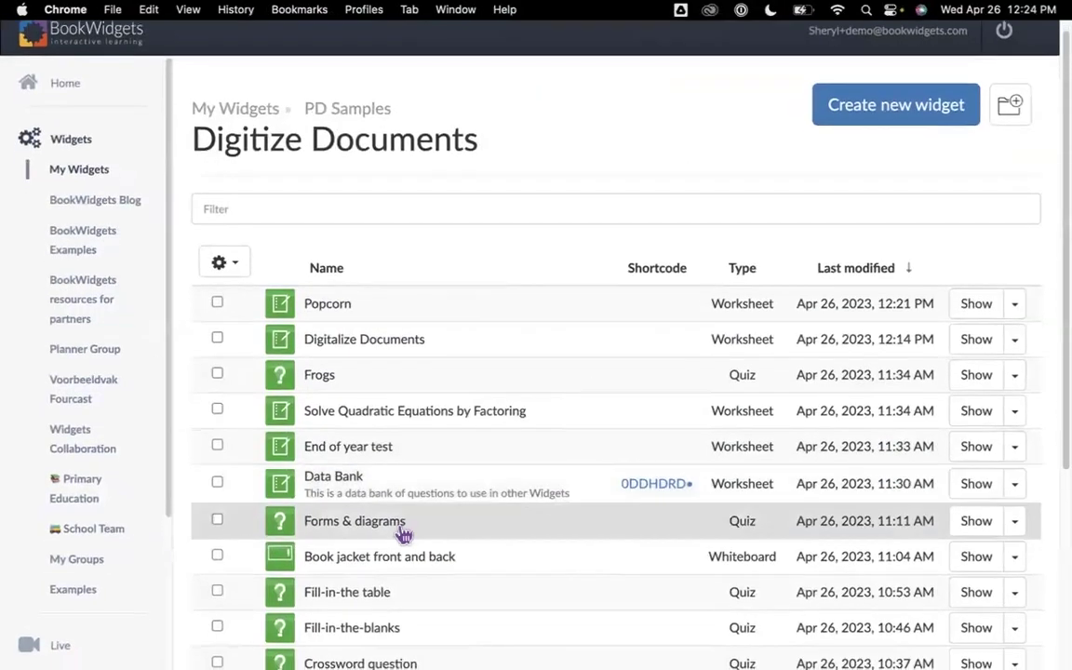
left_click(402, 532)
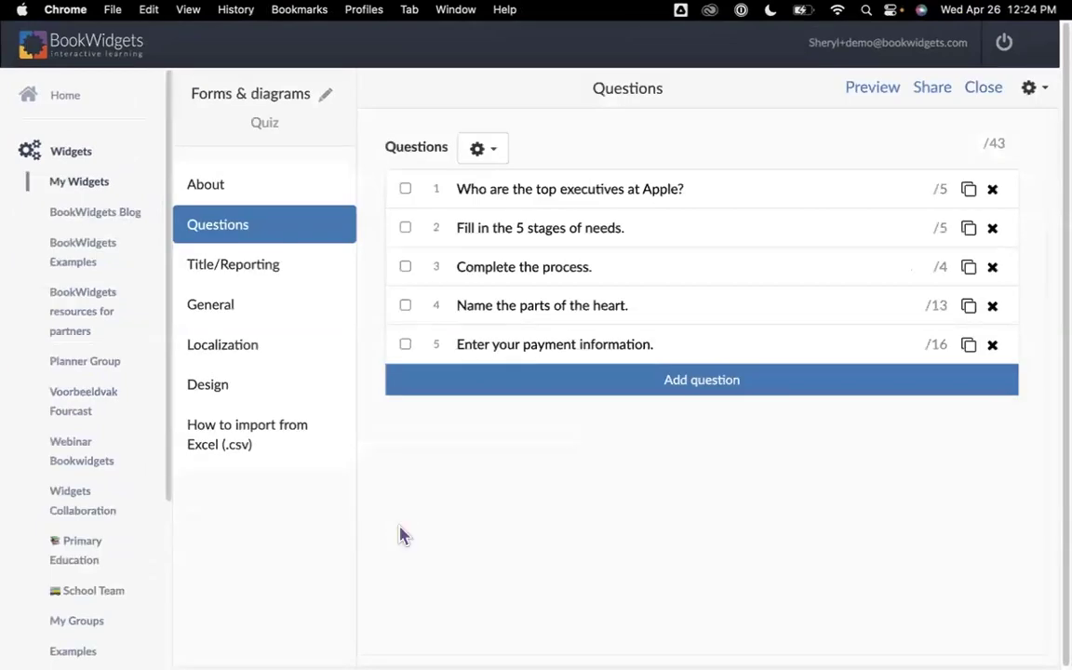
left_click(689, 198)
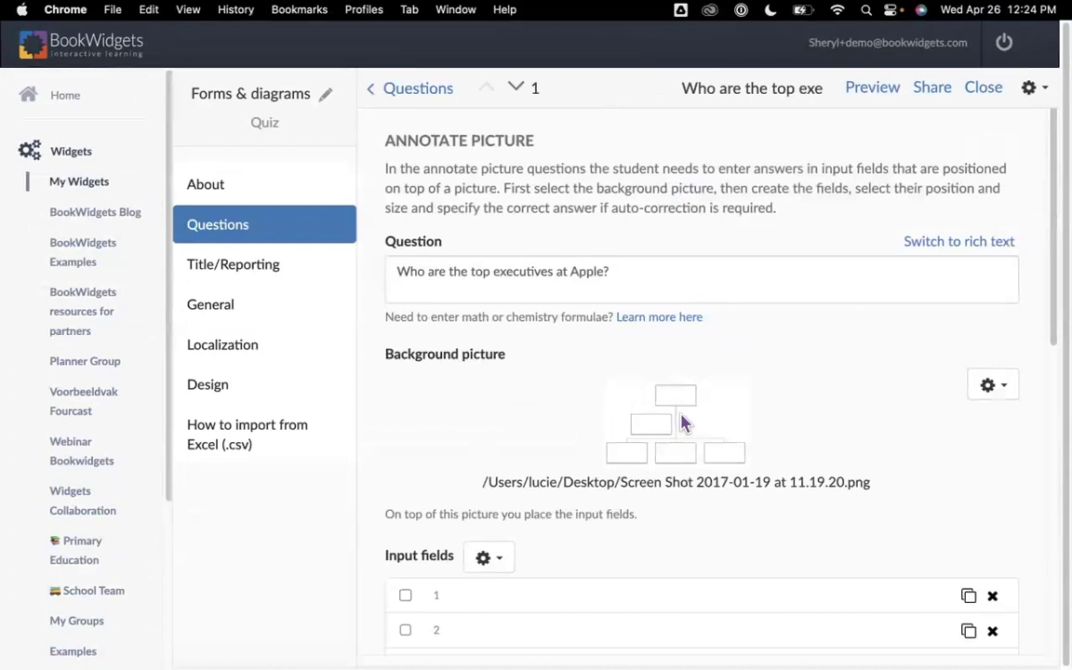
Shift the first input field slightly within the uppermost box of the organization chart, save its position, and return to the question
left_click(579, 600)
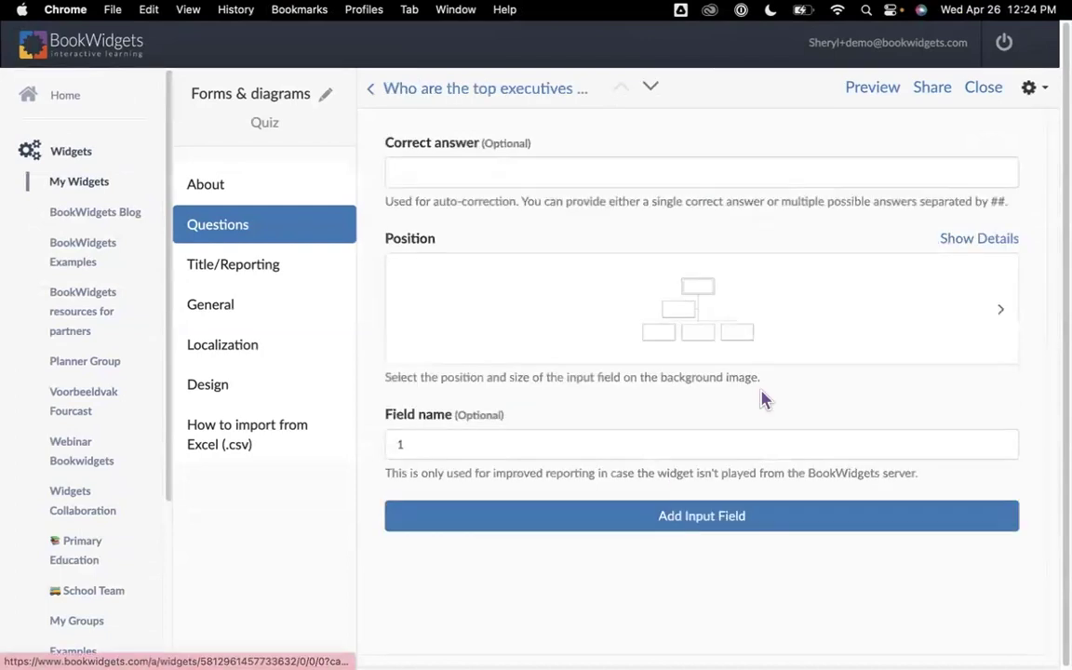
left_click(689, 311)
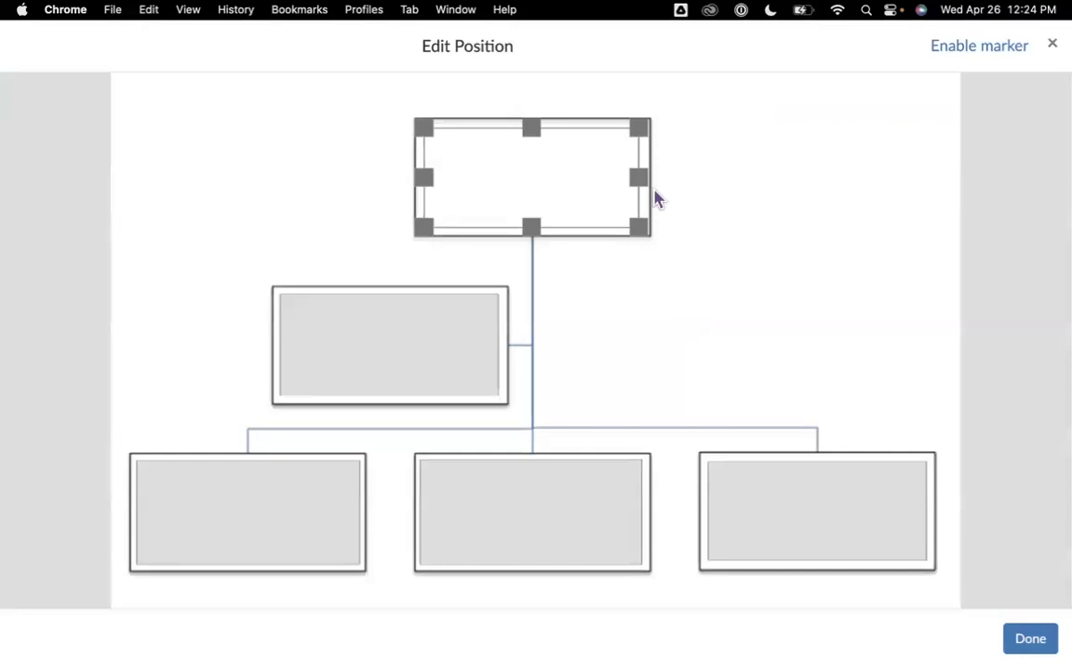
mouse_move(591, 184)
left_mouse_down()
mouse_move(360, 242)
mouse_move(556, 177)
mouse_move(603, 186)
left_mouse_up()
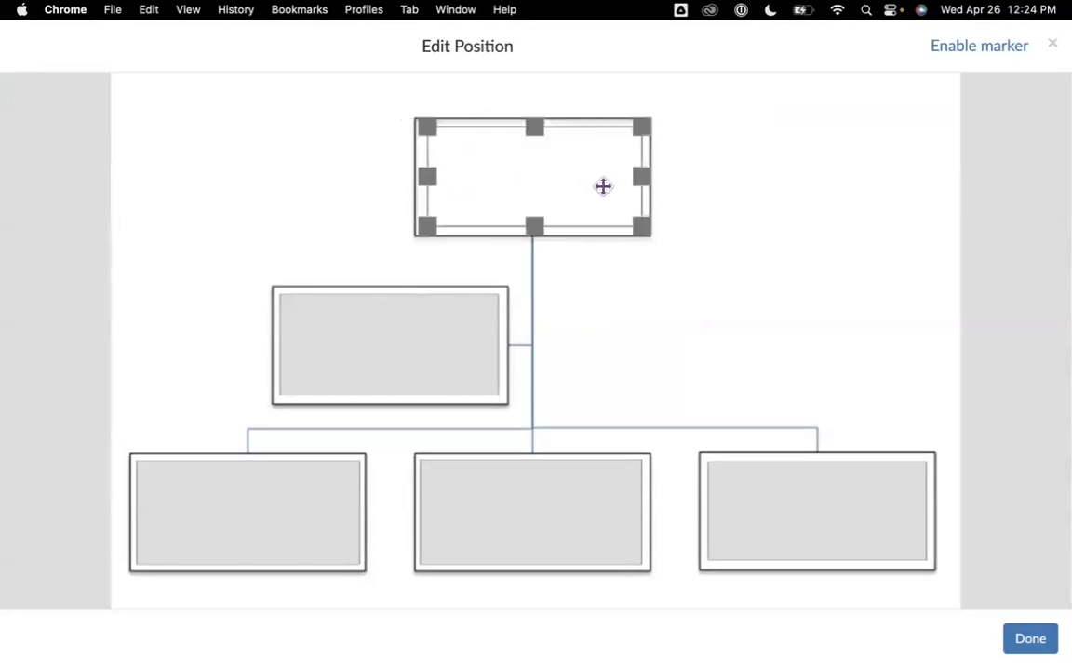
left_click(1033, 642)
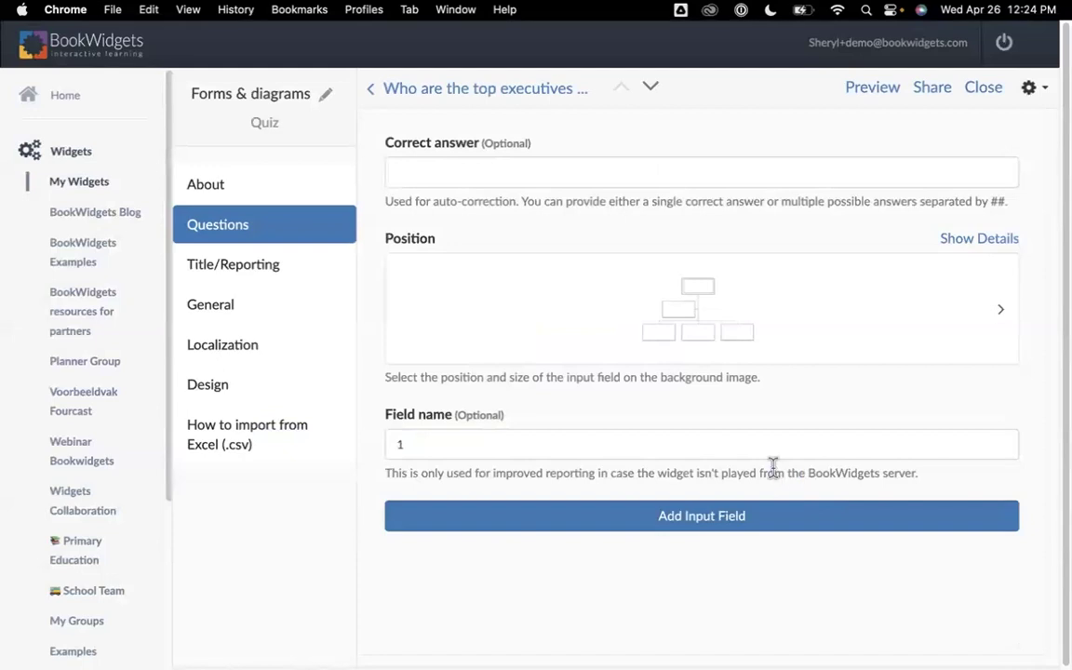
left_click(377, 88)
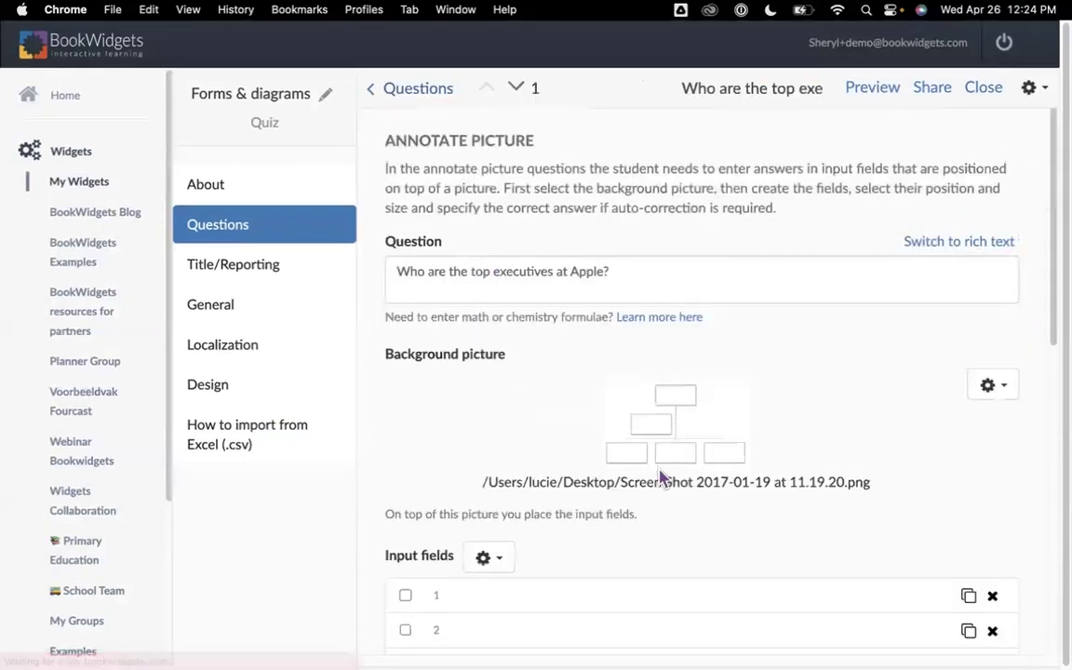
Choose Solid as the background style in question 1's field display options and move on to question 2
scroll(660, 476, "down", 10)
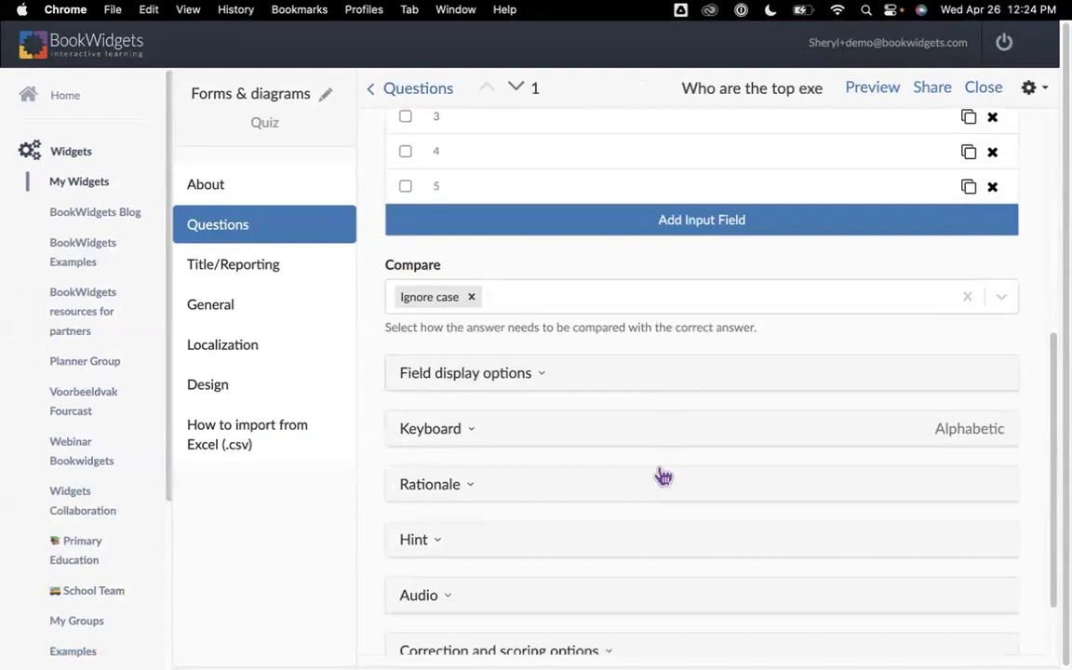
scroll(643, 419, "down", 2)
left_click(611, 283)
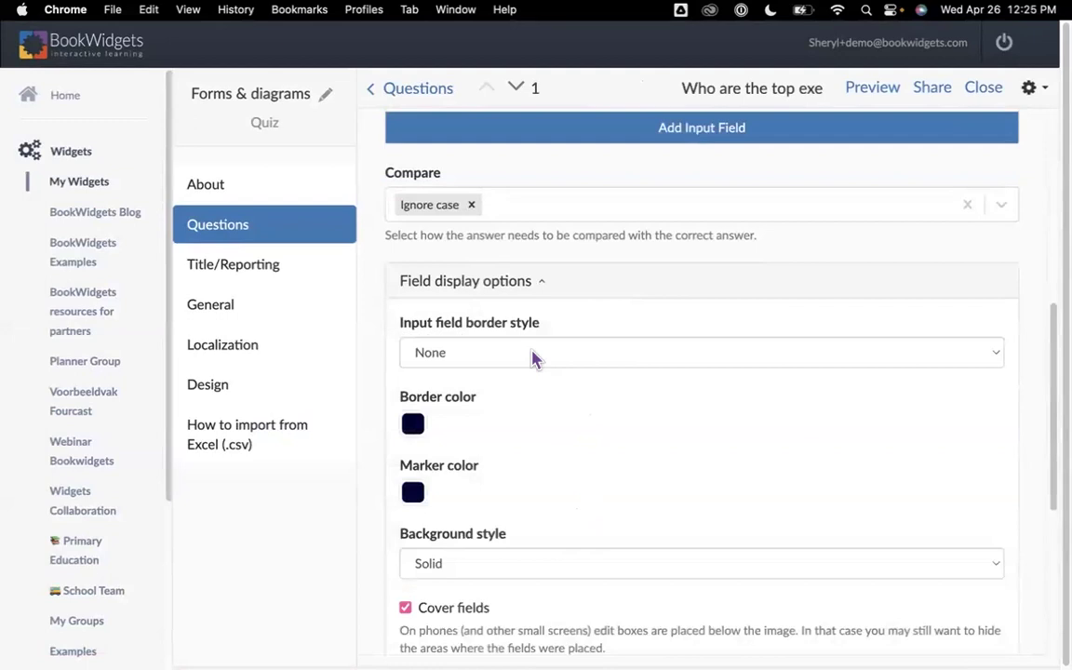
left_click(538, 570)
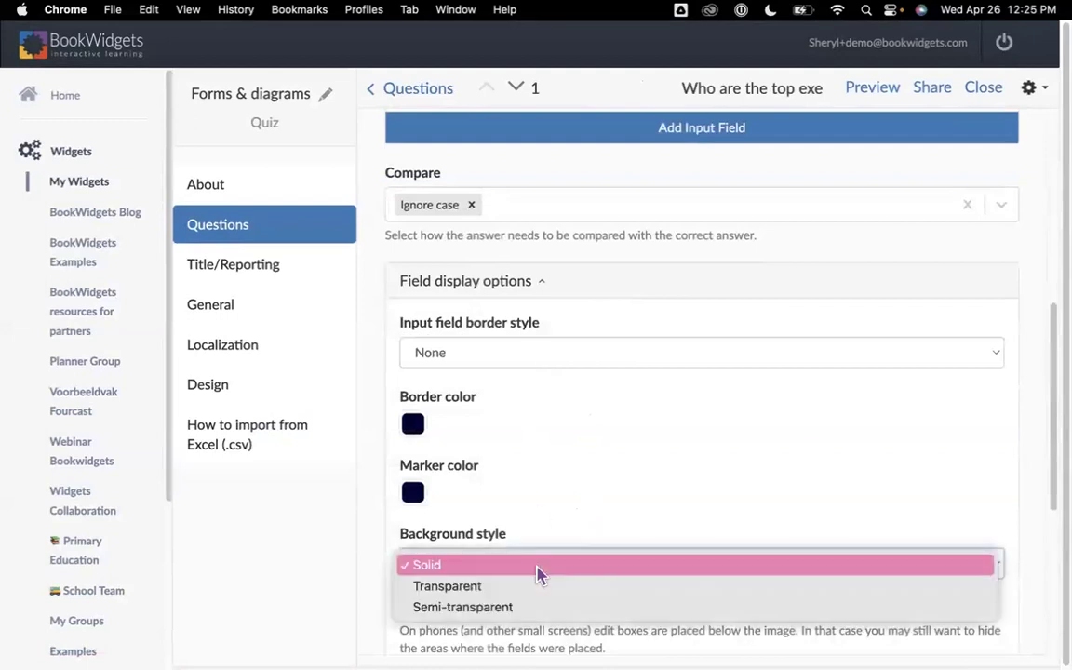
left_click(549, 565)
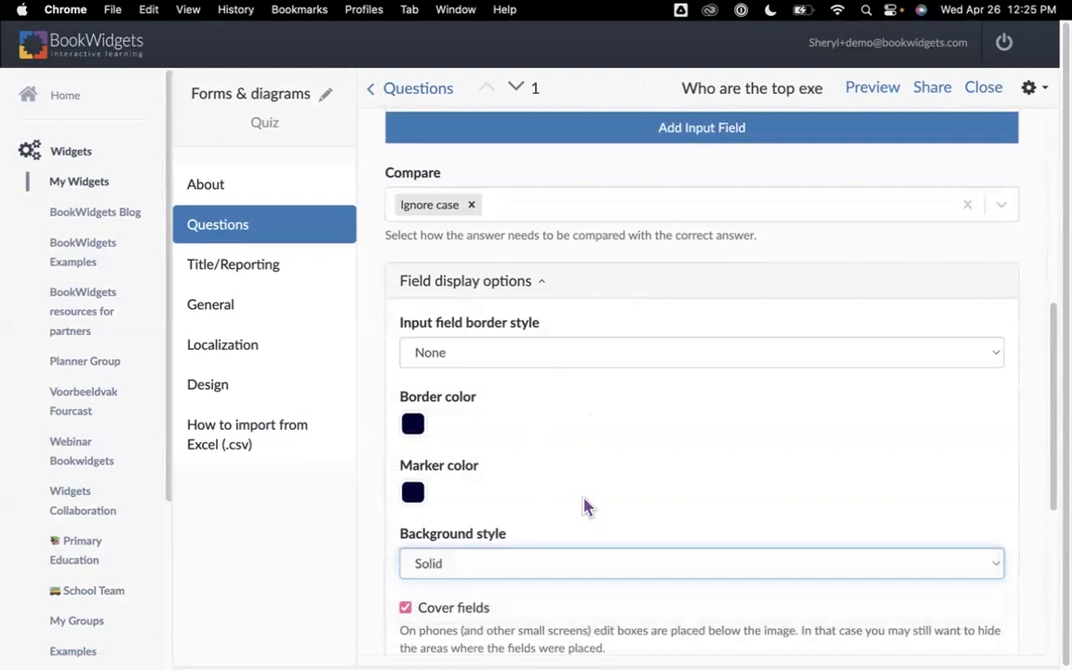
left_click(517, 93)
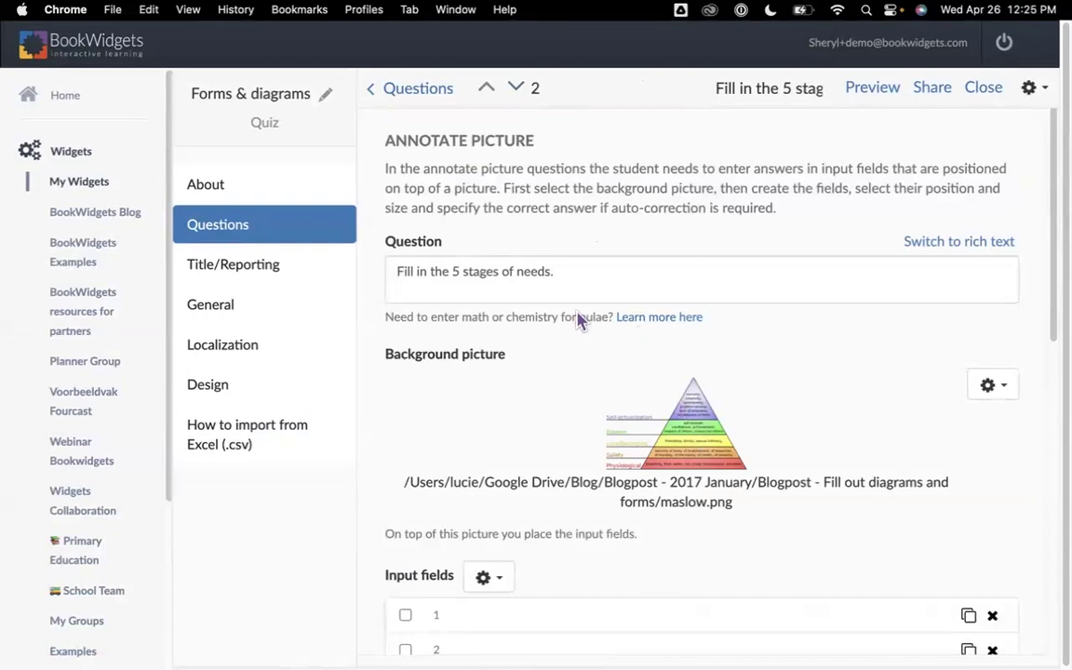
Try moving the Self Actualization input field off its label in the pyramid picture and back over it, discarding the position edit
scroll(559, 531, "down", 1)
left_click(610, 592)
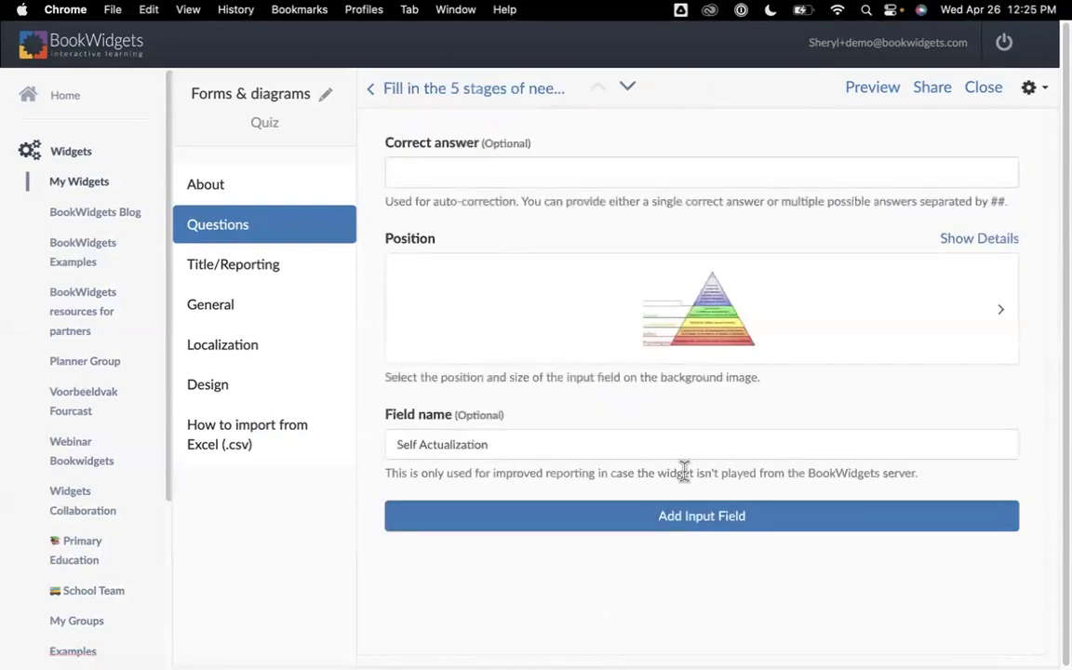
left_click(711, 303)
left_click_drag(306, 318, 769, 142)
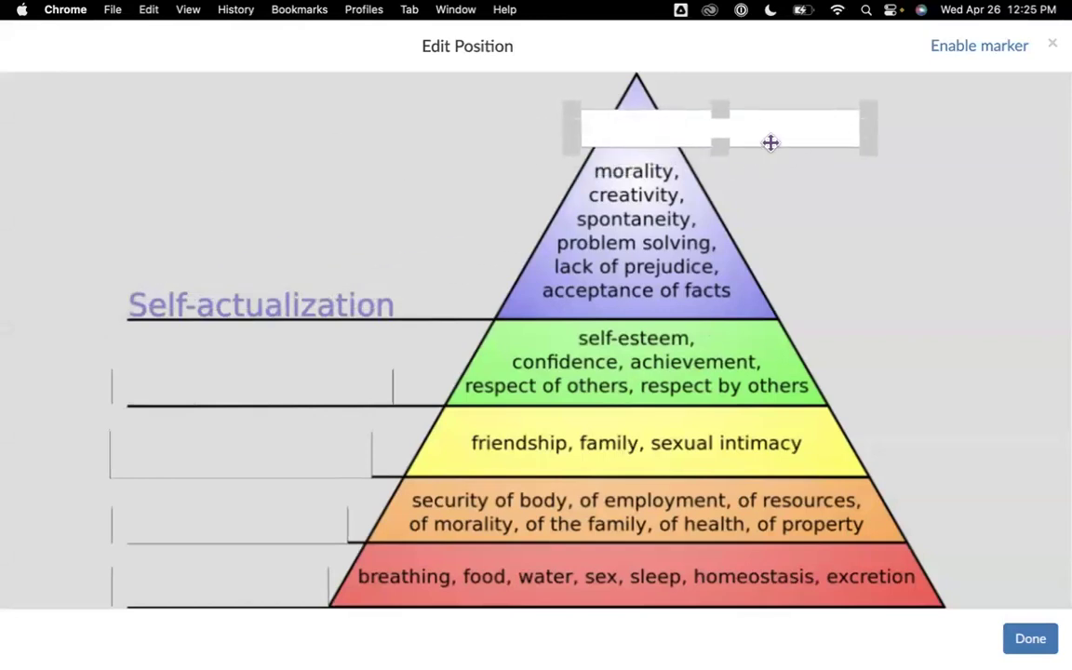
left_click_drag(770, 143, 318, 320)
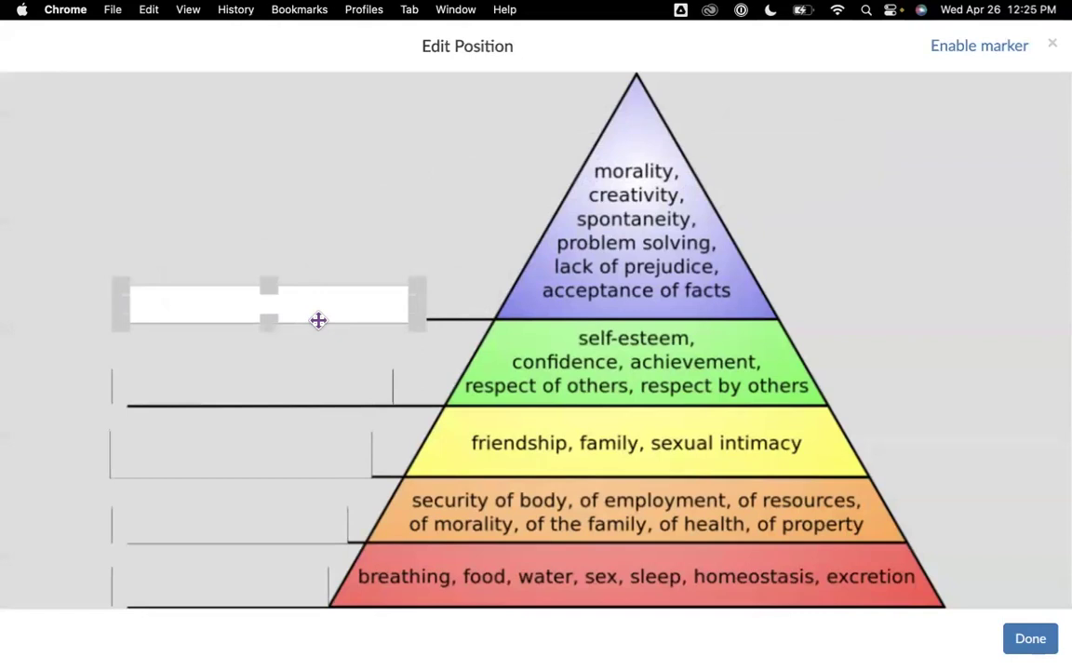
left_click_drag(319, 320, 318, 321)
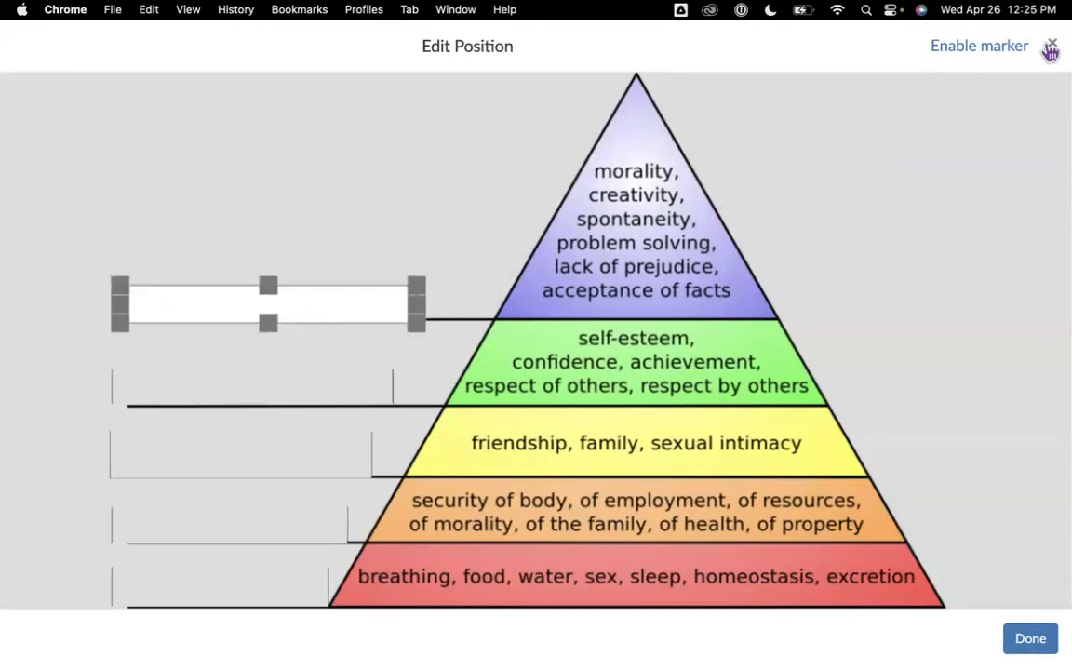
left_click(1053, 45)
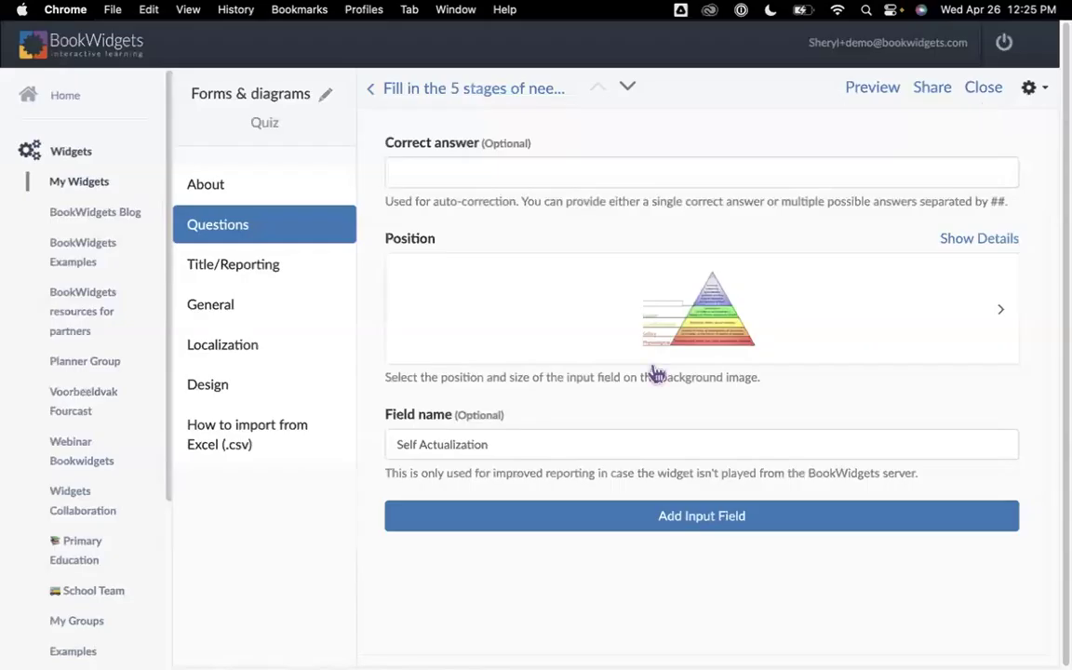
left_click(383, 94)
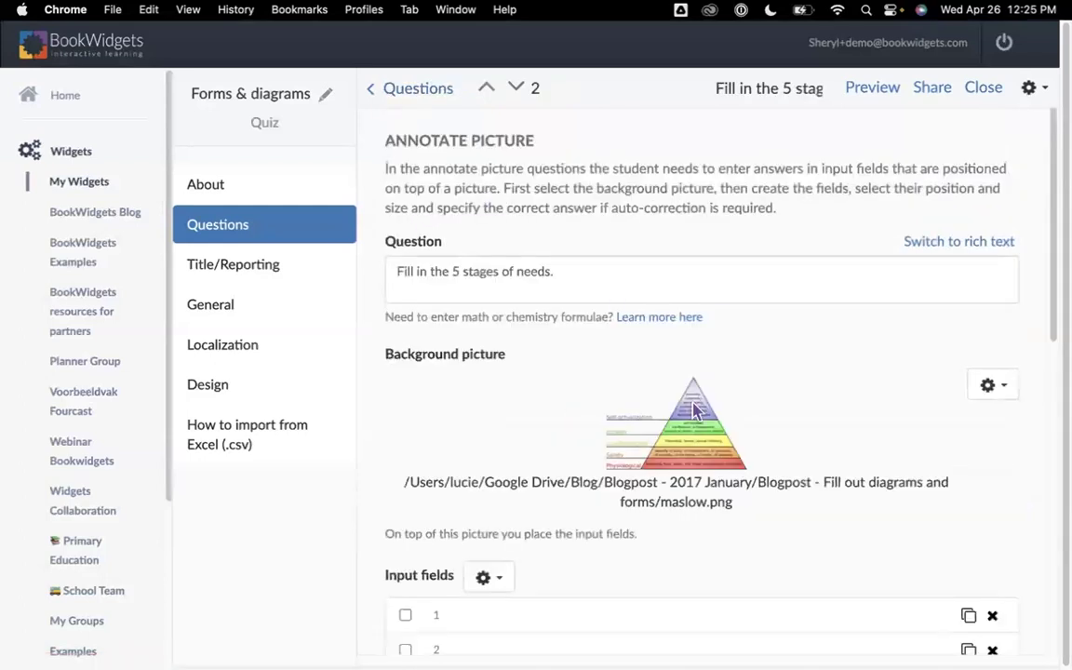
Set the background style in the field display options of question 2 to Transparent
scroll(693, 409, "down", 10)
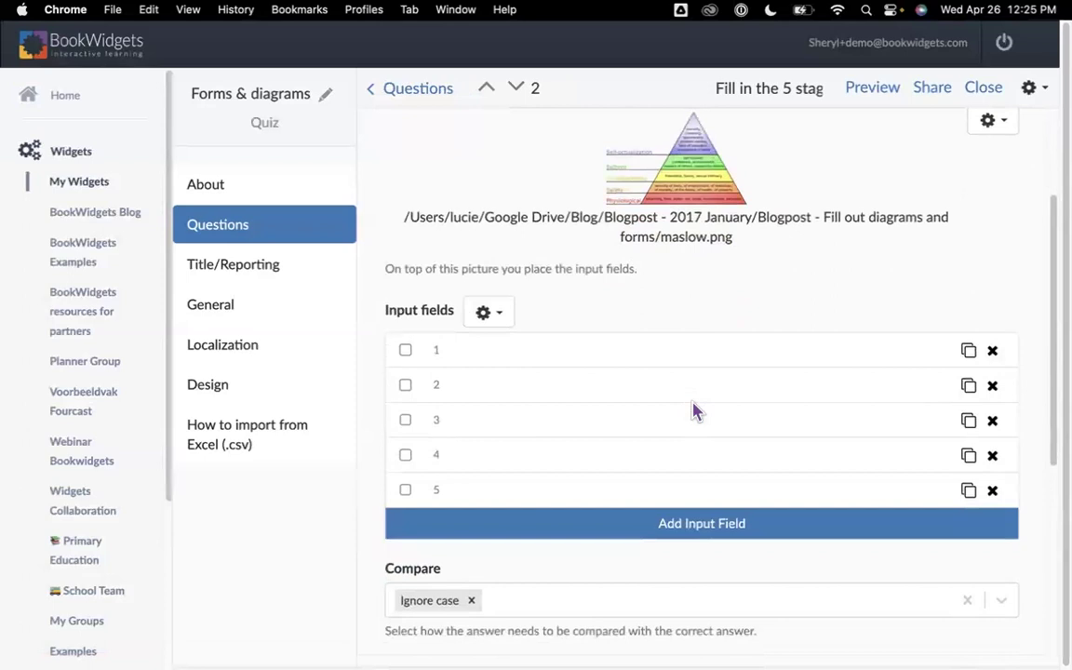
scroll(694, 409, "down", 1)
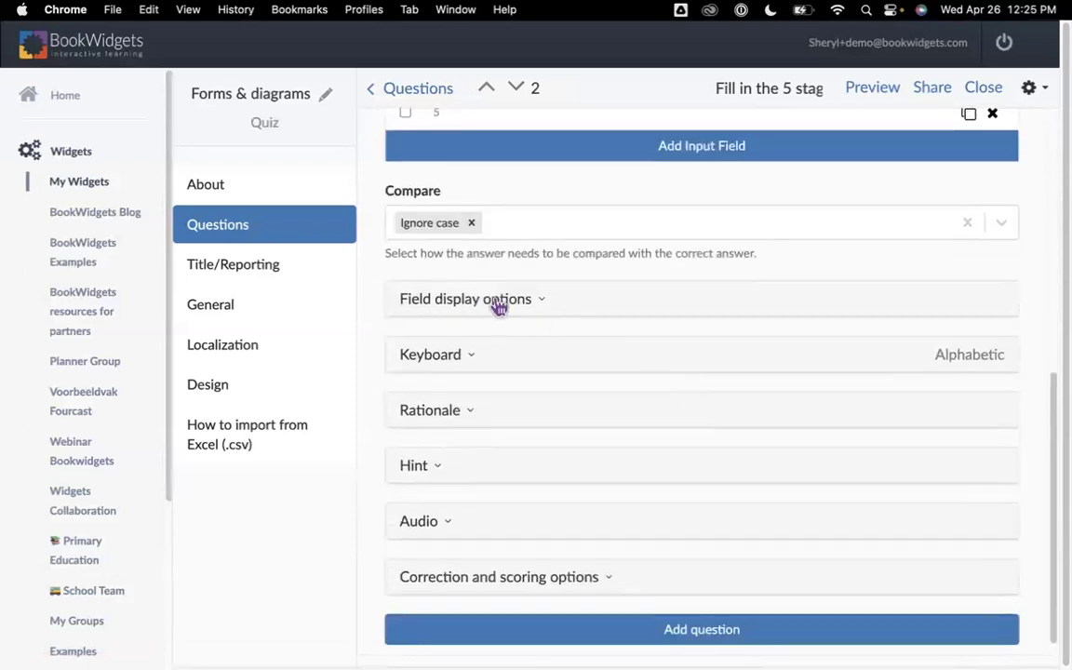
left_click(622, 310)
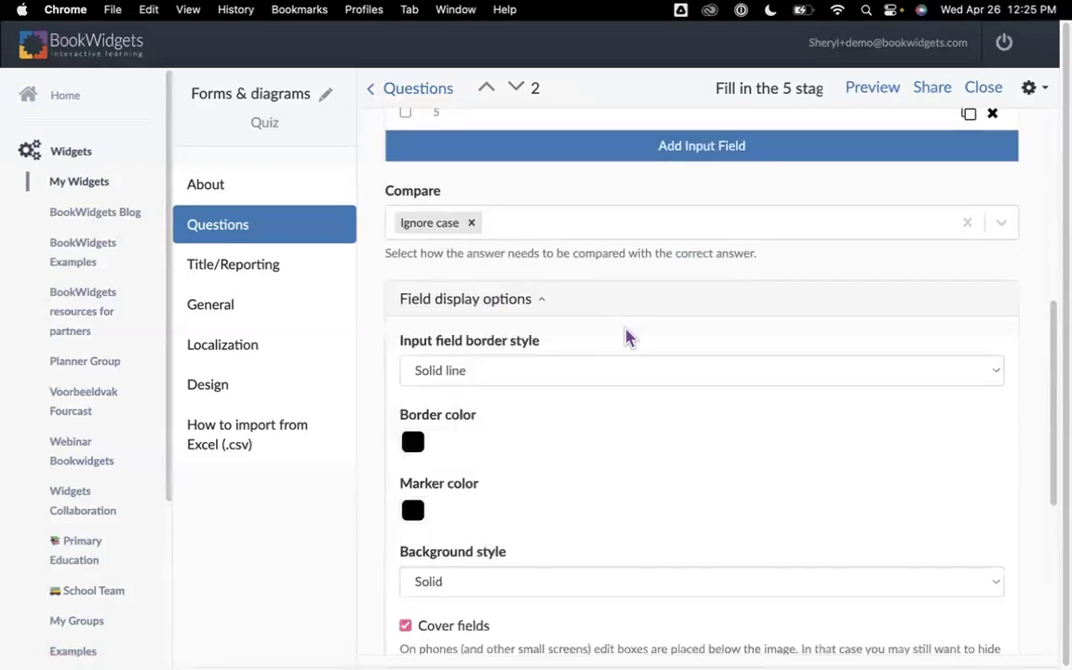
scroll(611, 416, "down", 1)
scroll(610, 418, "down", 3)
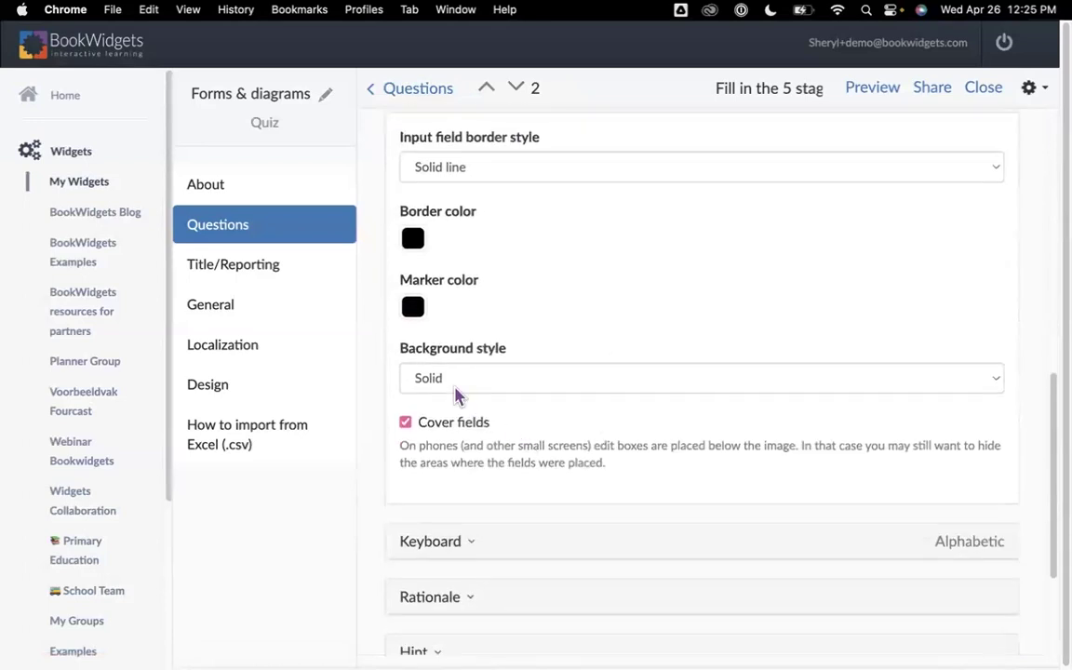
left_click(456, 382)
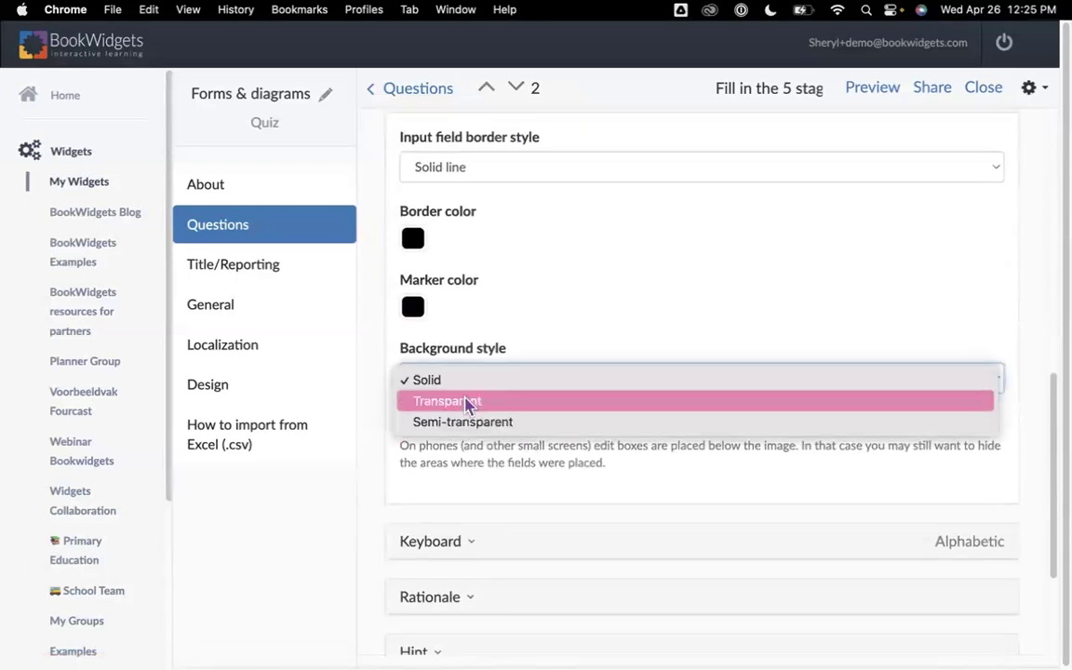
left_click(469, 402)
Preview the quiz in student view, check question 2's pyramid labels, and close the preview
left_click(872, 94)
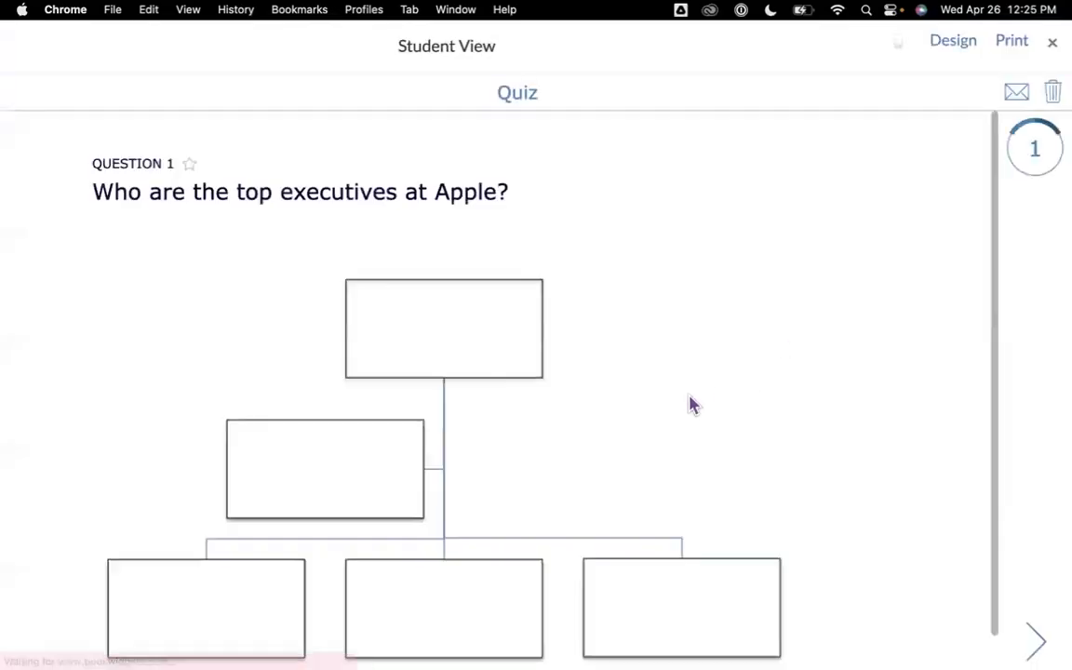
left_click(1031, 645)
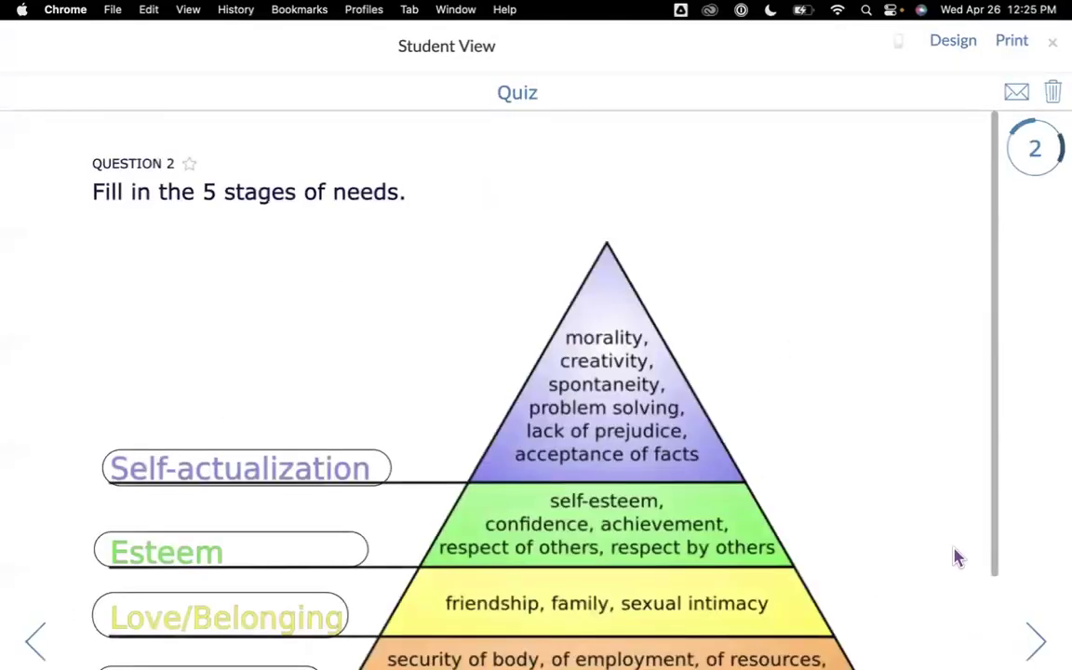
left_click(1050, 50)
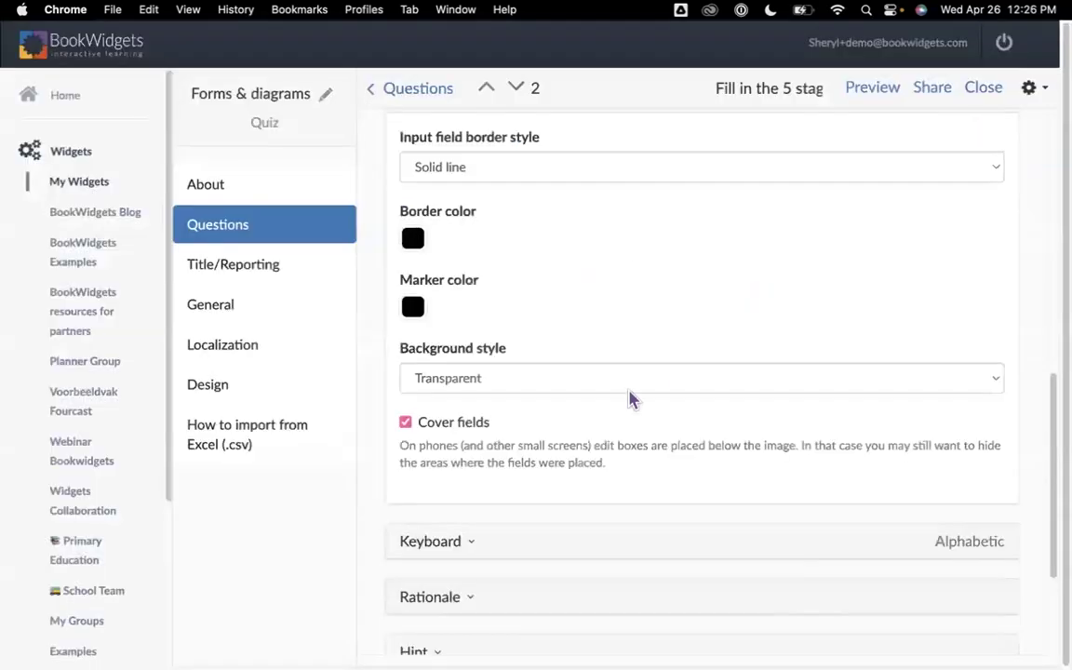
Set question 2's field background style to Solid and preview the question in student view
left_click(515, 378)
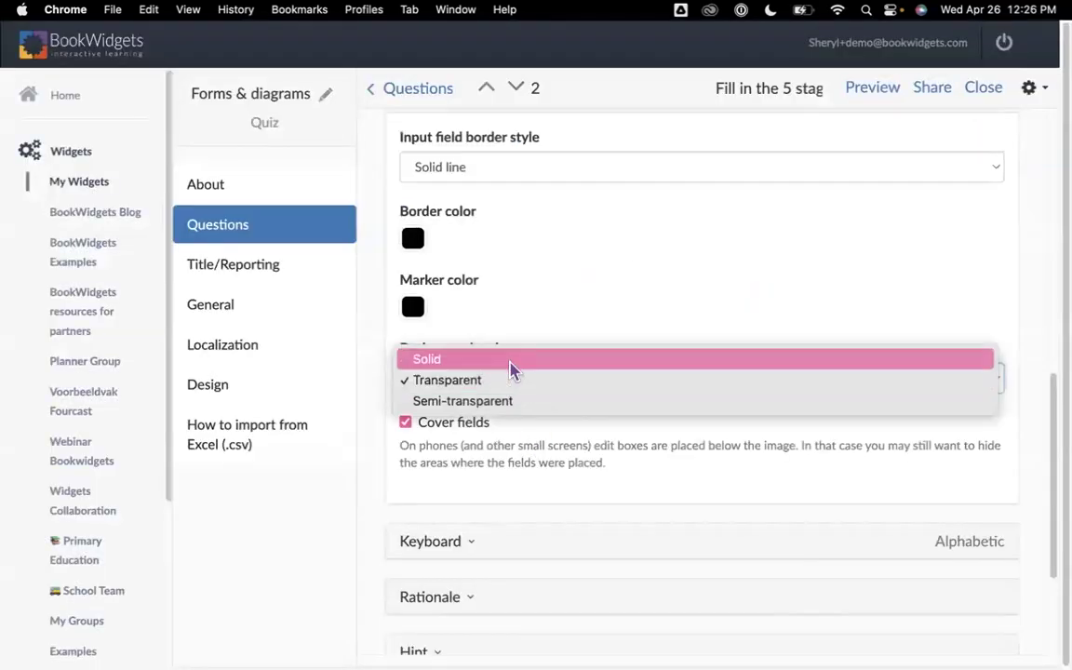
left_click(511, 361)
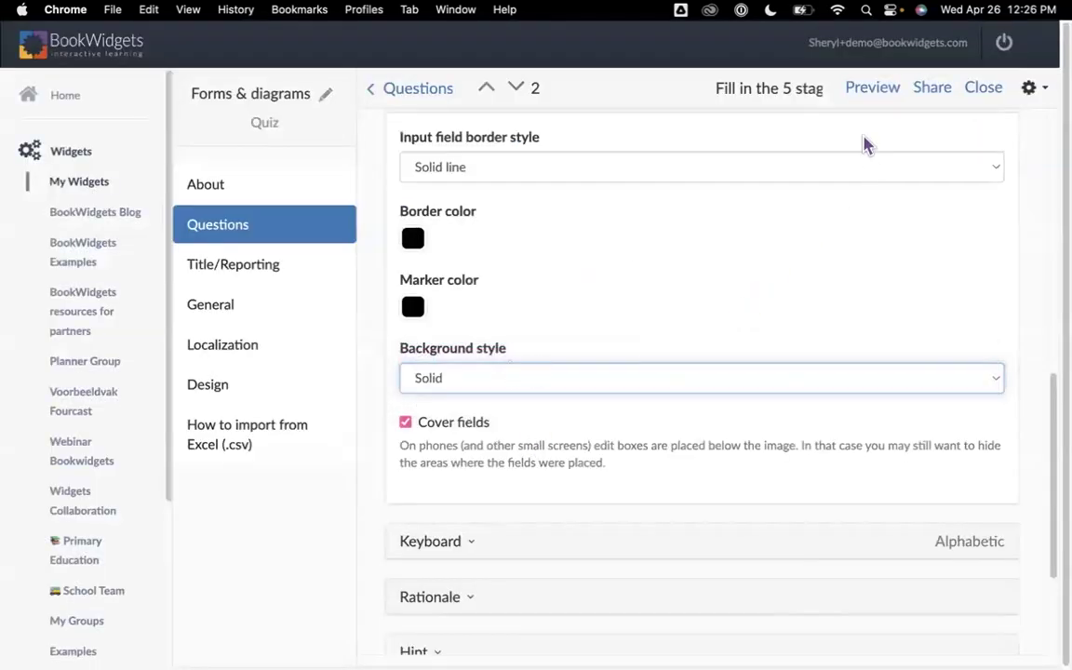
left_click(873, 89)
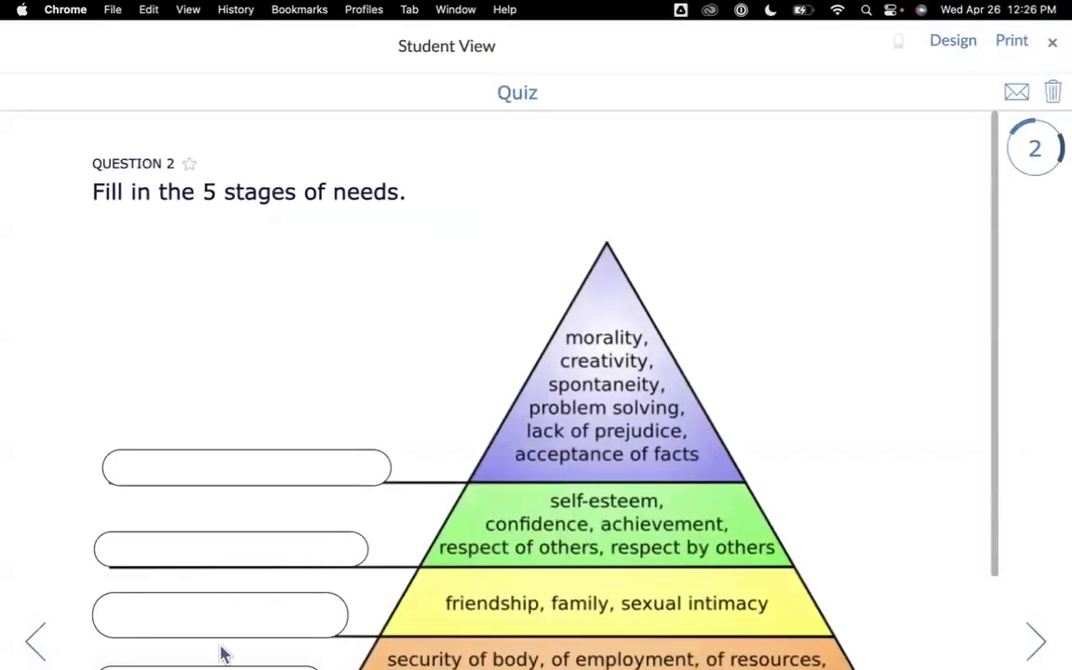
Look through questions 3 and 4 in student view, check the heart diagram's input fields, and close the preview
left_click(1038, 642)
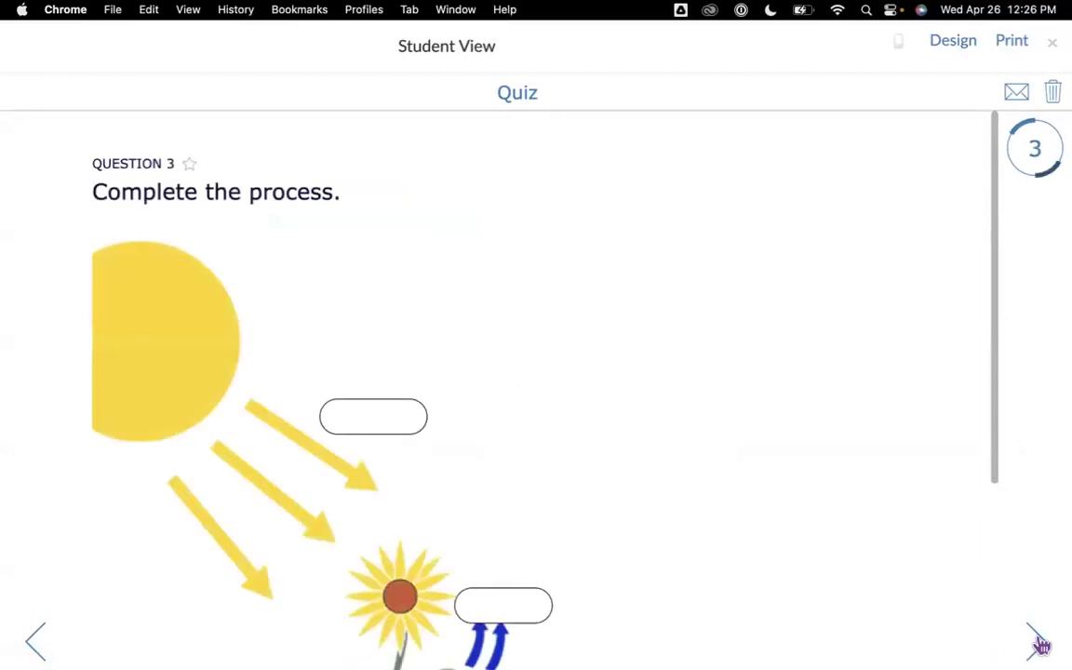
left_click(1040, 645)
scroll(850, 606, "down", 5)
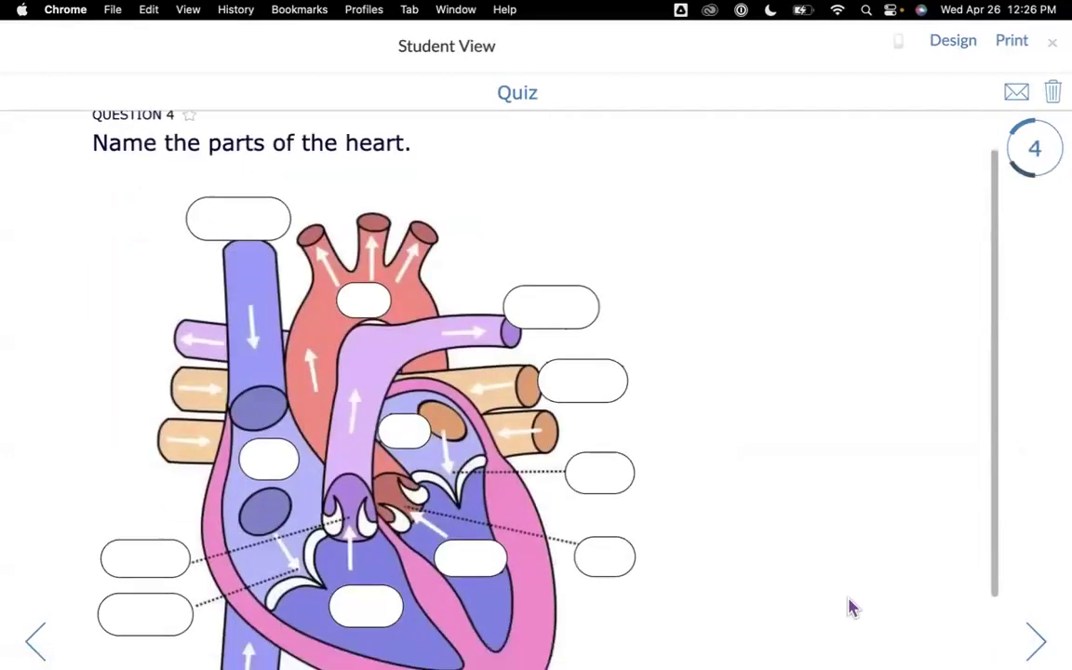
scroll(856, 605, "up", 1)
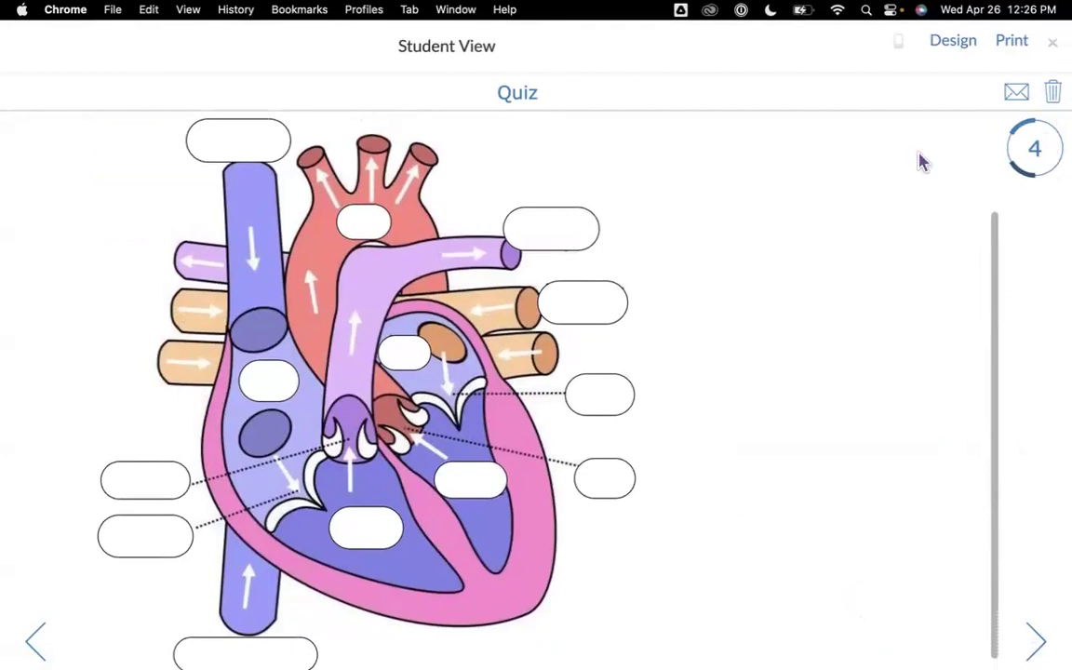
left_click(1054, 47)
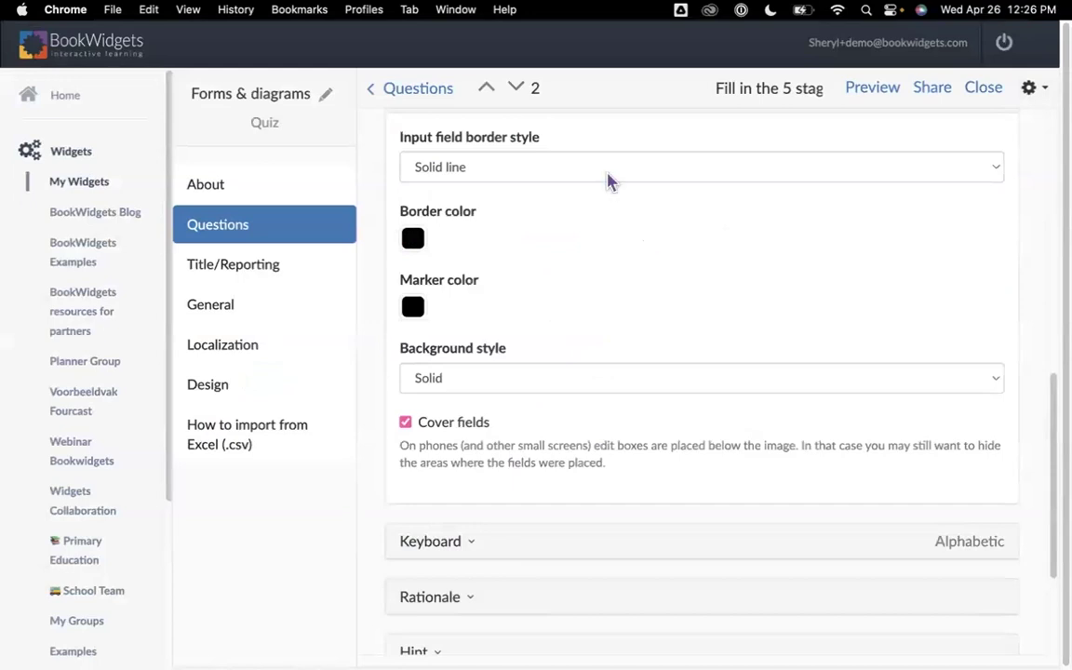
In question 4, shift the first input field slightly in the position editor, keeping it beneath the heart's lower blue vessel
left_click(516, 93)
left_click(517, 93)
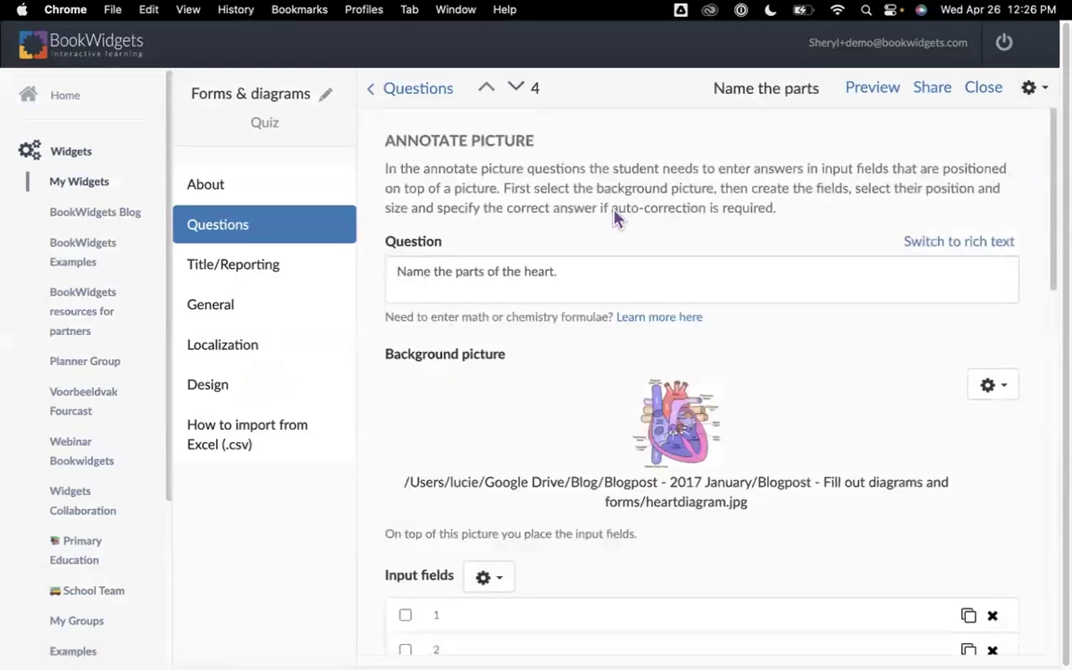
left_click(678, 616)
left_click(696, 326)
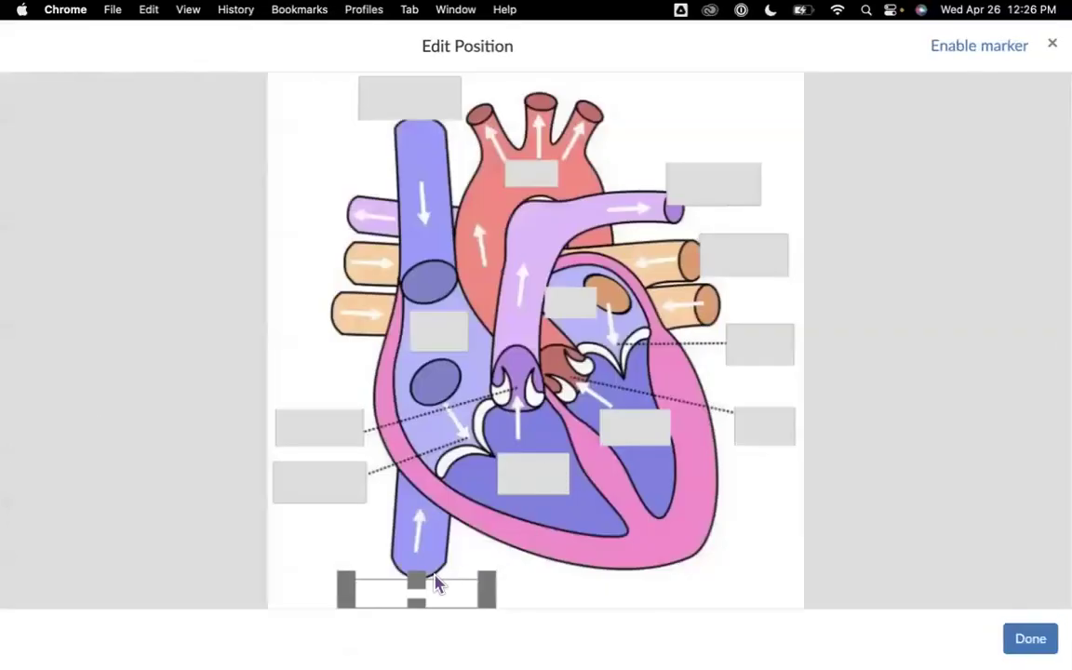
mouse_move(443, 579)
left_mouse_down()
mouse_move(483, 589)
mouse_move(930, 535)
mouse_move(720, 570)
mouse_move(433, 577)
mouse_move(449, 586)
left_mouse_up()
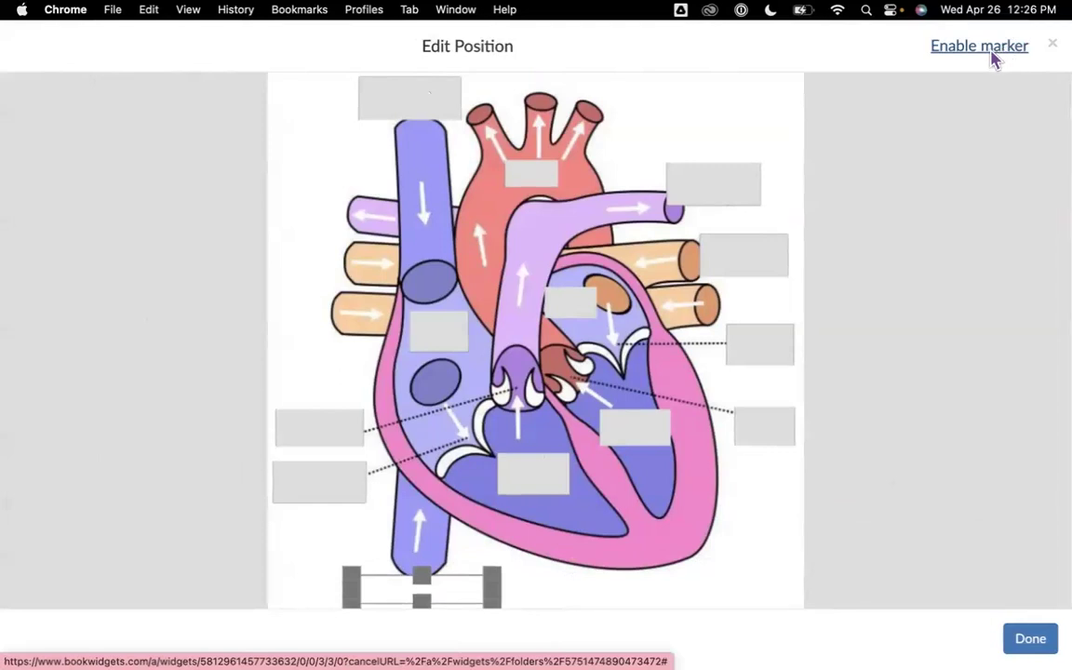
left_click(1053, 44)
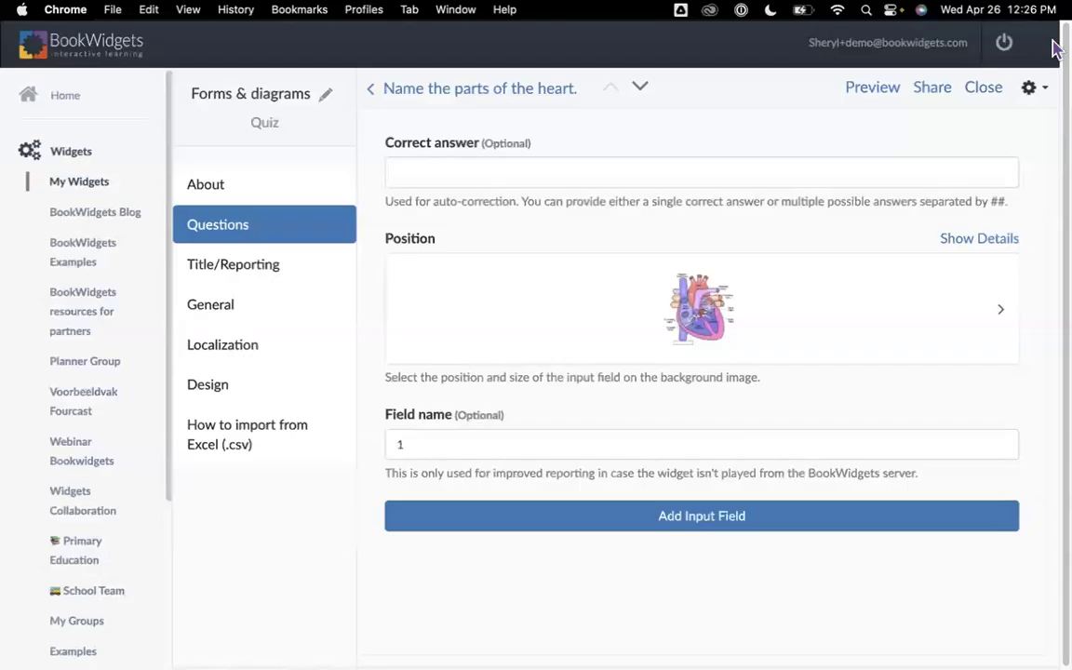
Preview question 4 in student view, check the input field below the heart, and close the preview
left_click(867, 93)
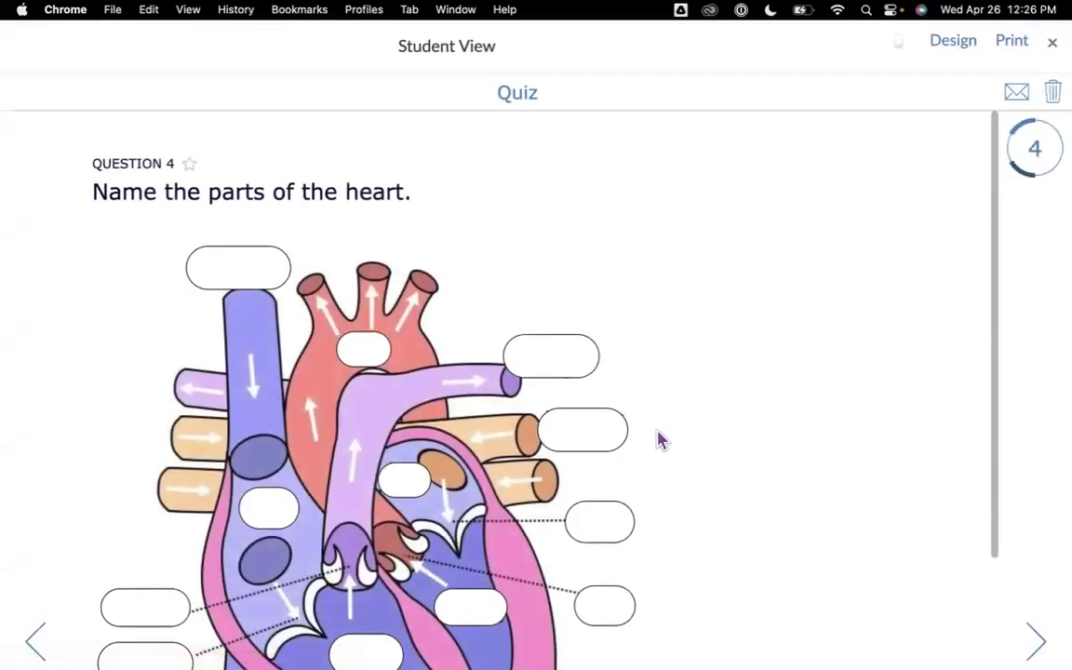
scroll(659, 440, "down", 3)
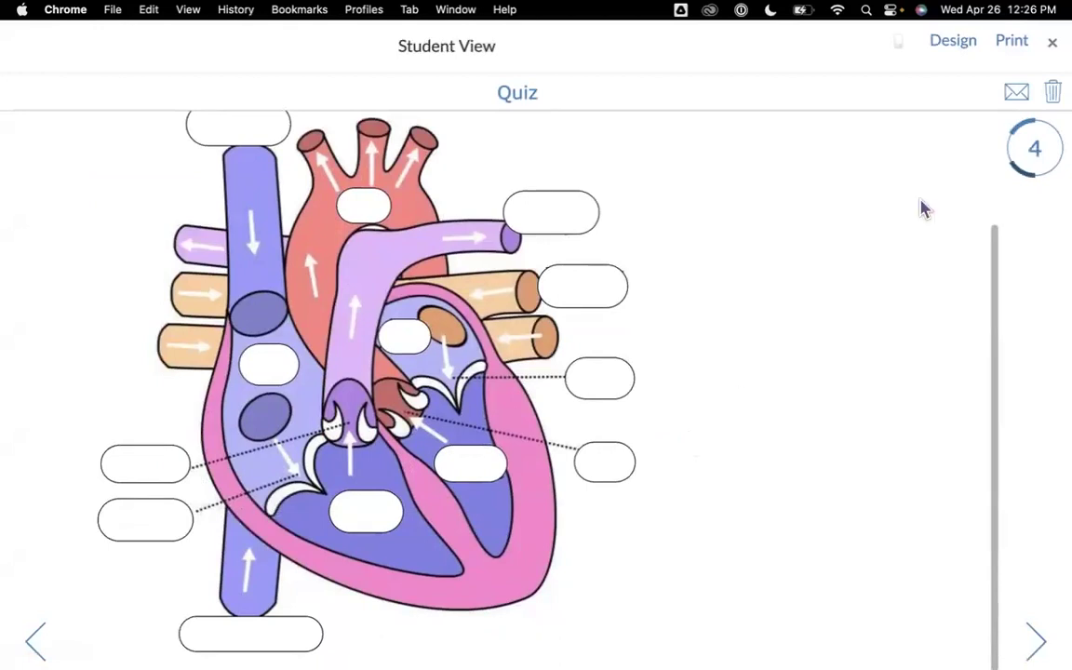
left_click(1052, 44)
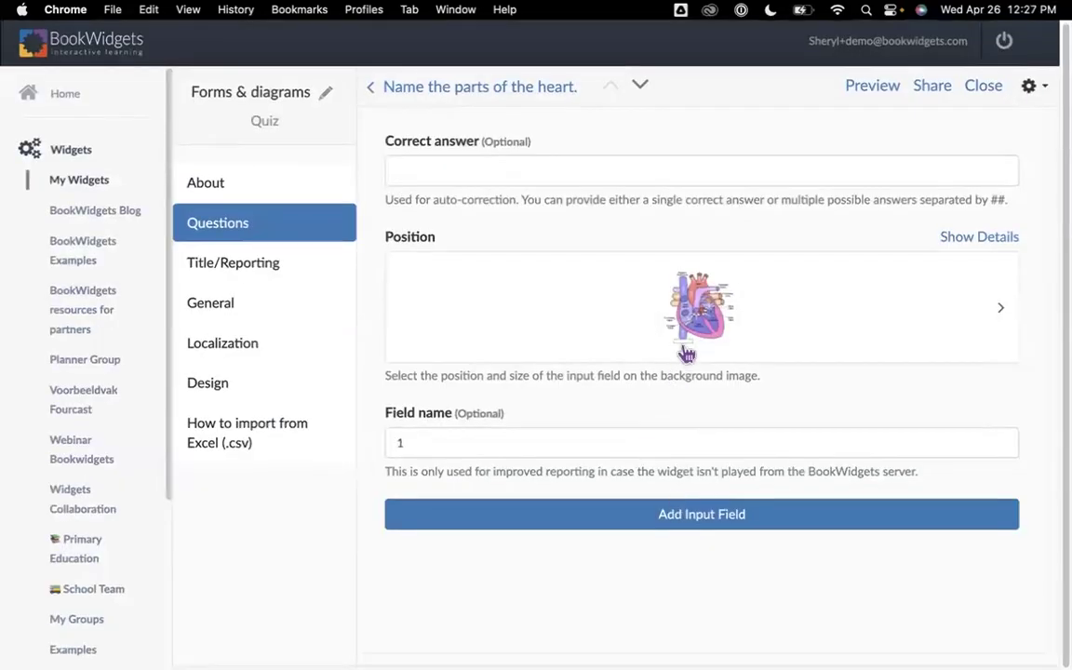
Enable the marker for question 4's first input field at its default spot on the heart picture and save the position
left_click(618, 293)
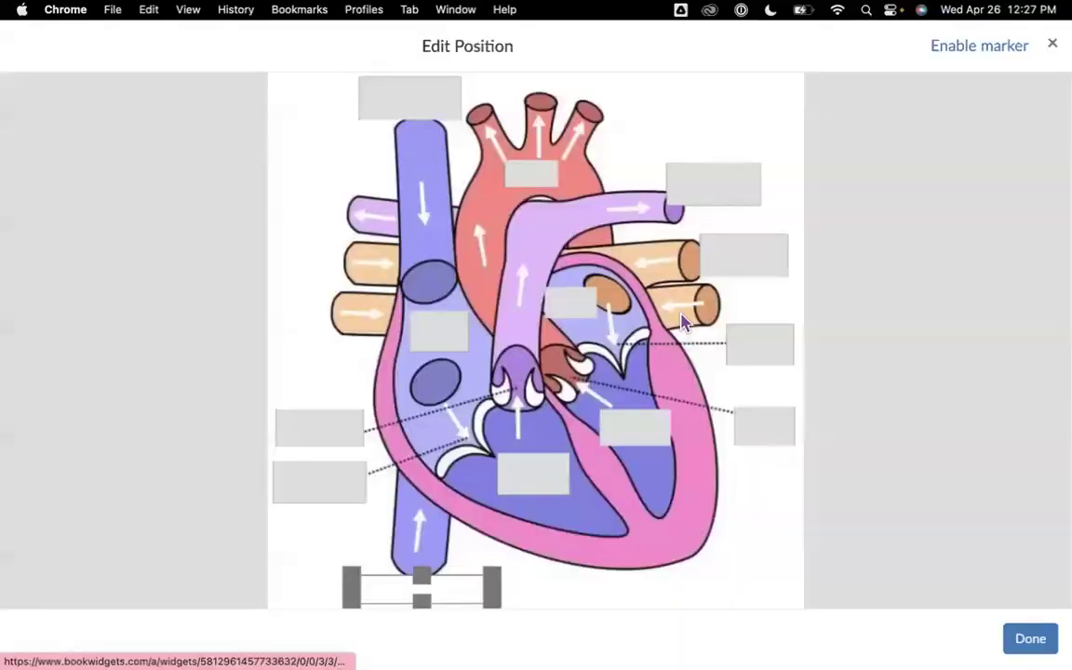
left_click(947, 54)
left_click(1035, 642)
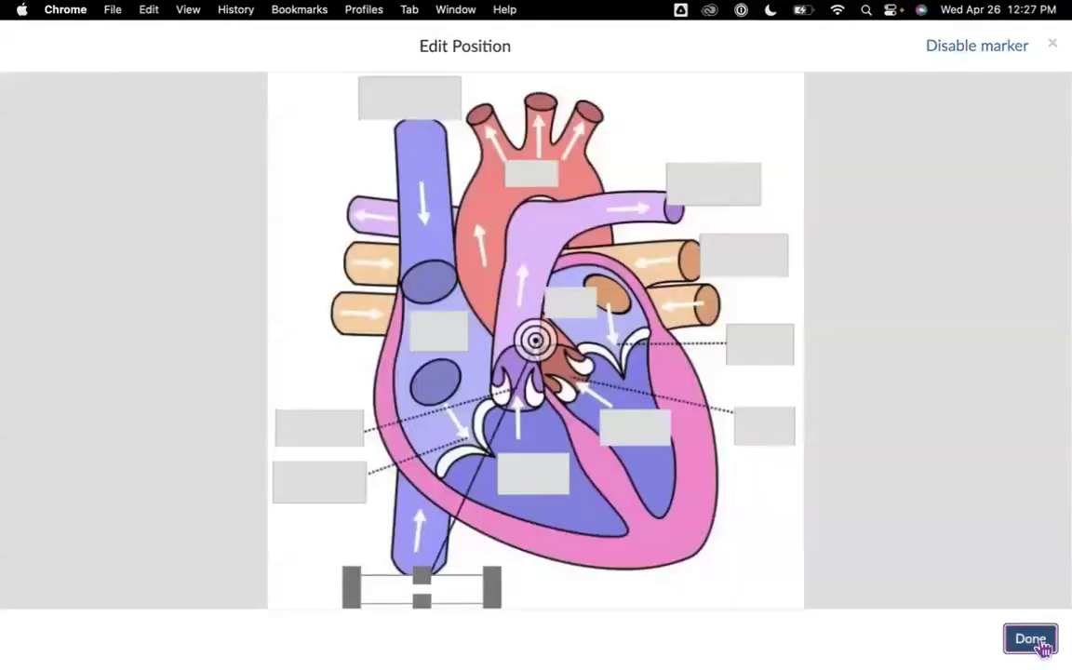
Check the marker and its line on the heart diagram in student view and close the preview
left_click(869, 93)
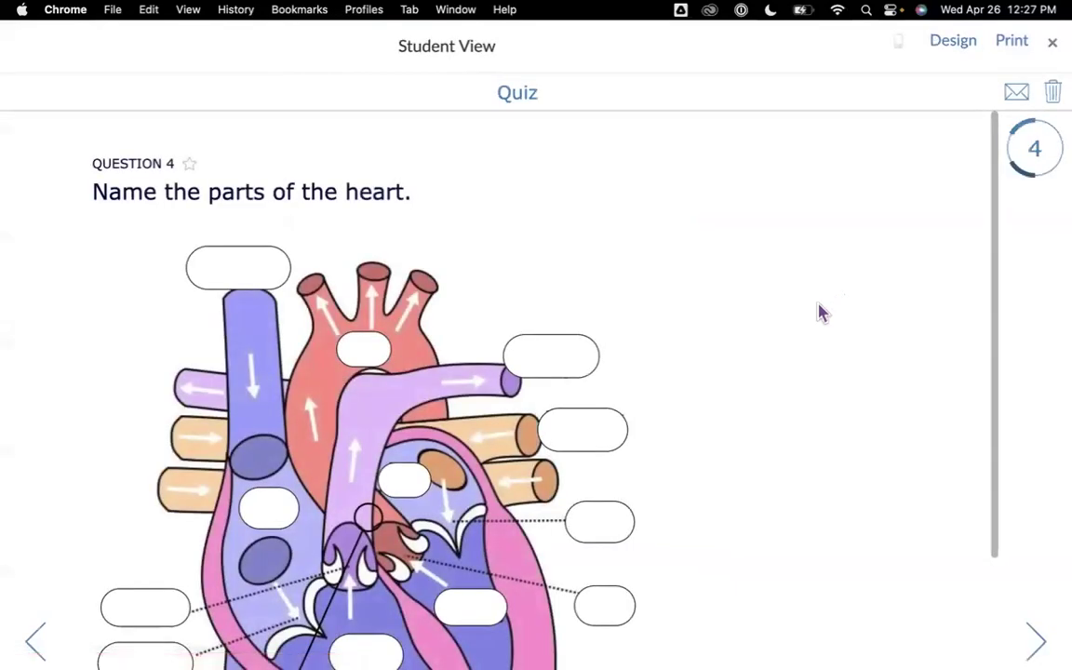
scroll(819, 311, "down", 3)
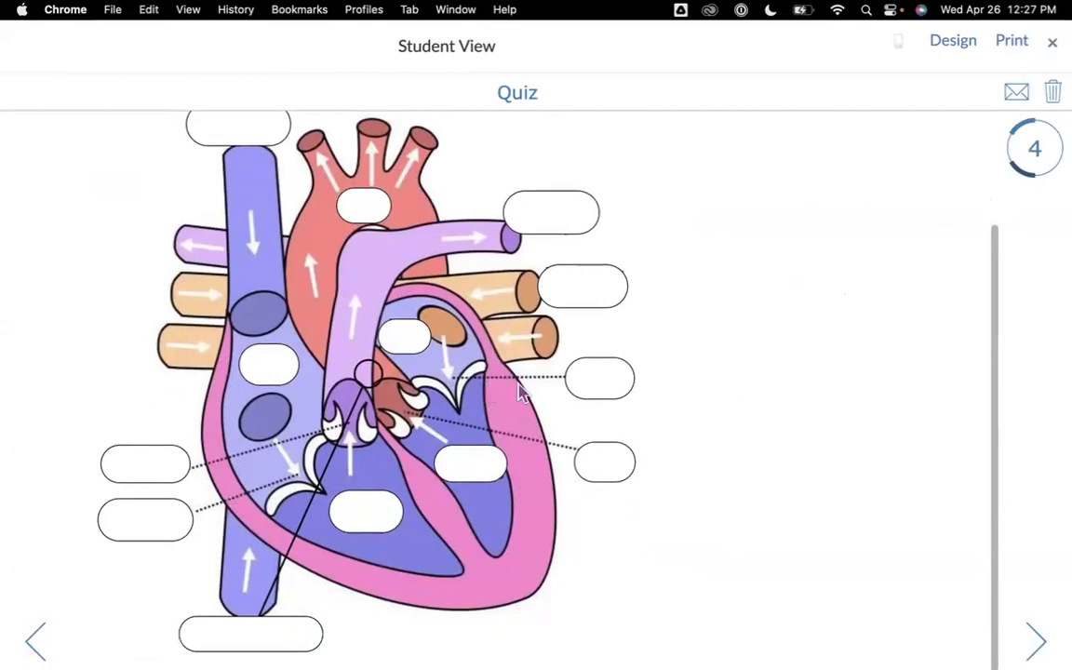
left_click(1051, 42)
Disable the marker for question 4's first input field and save the position
left_click(614, 290)
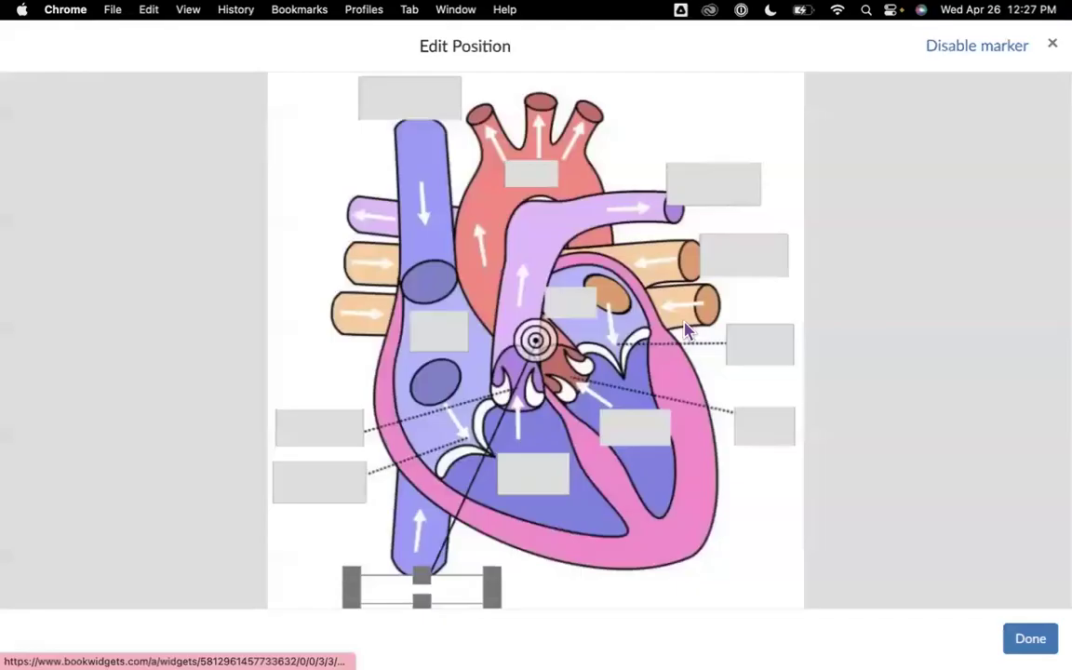
left_click(976, 58)
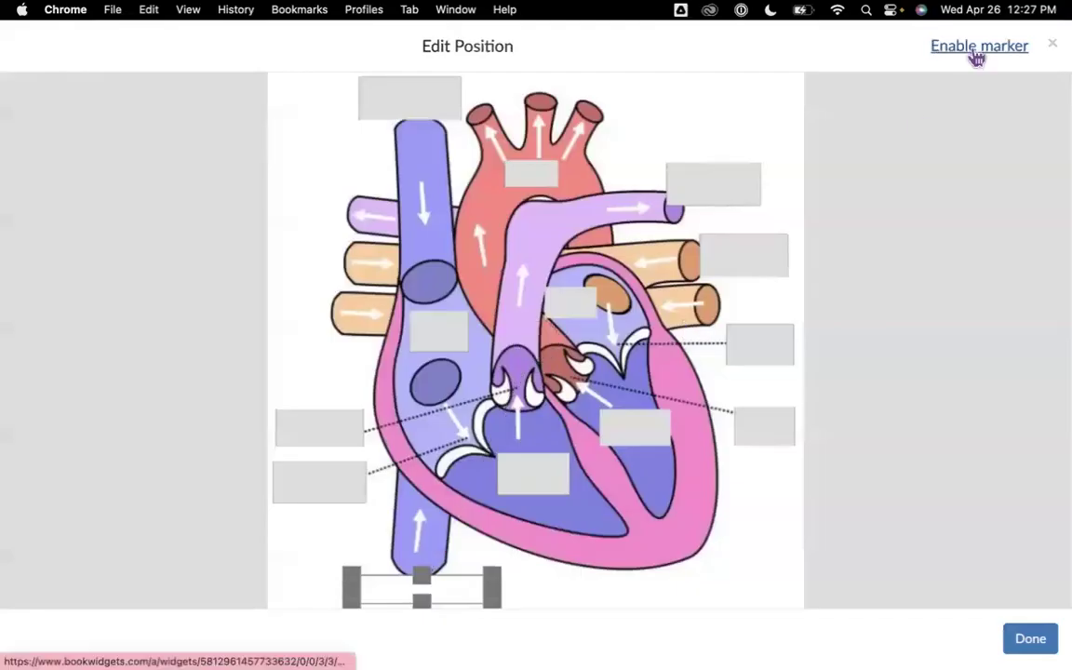
left_click(1029, 638)
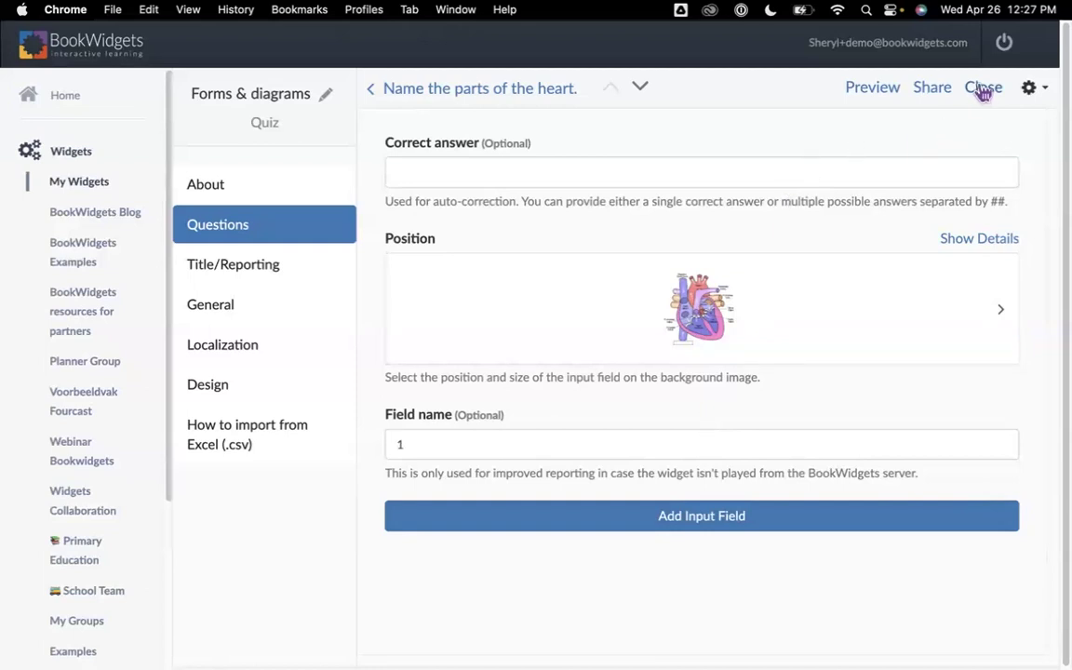
Switch to the presentation slide on diagrams and forms and open the Emoji assessment example in a new window
left_click(643, 89)
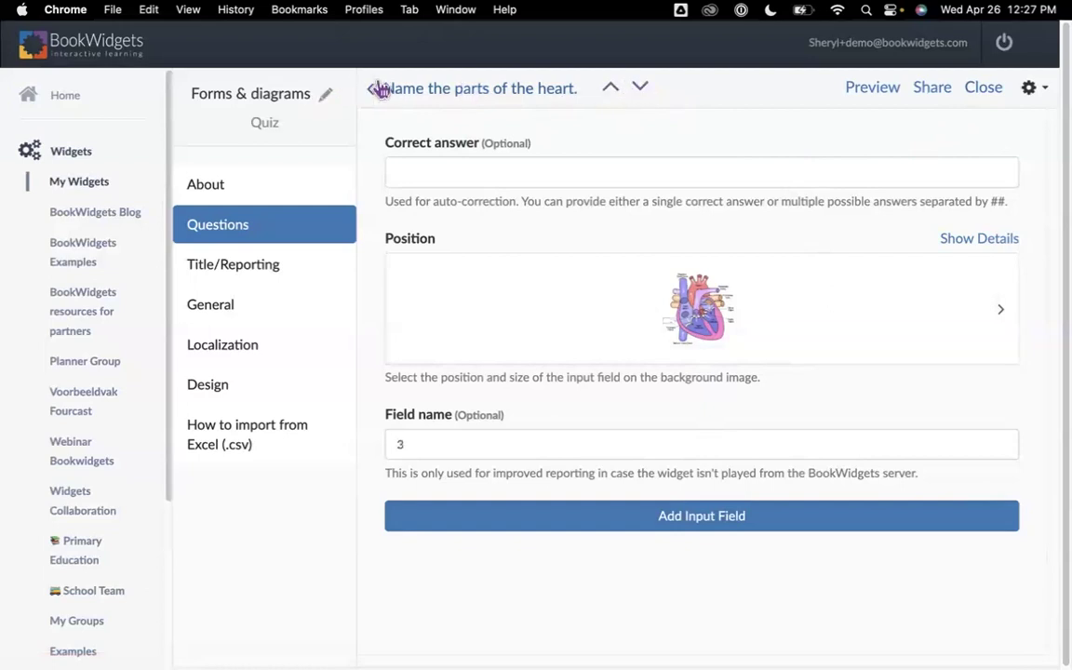
key("ctrl+Left")
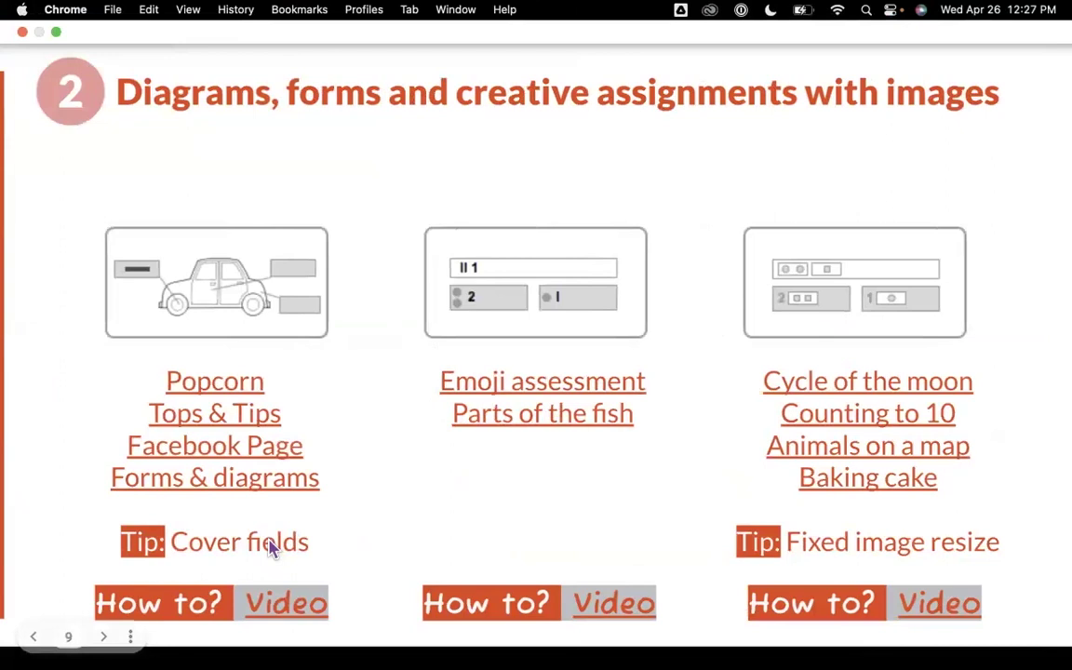
right_click(549, 382)
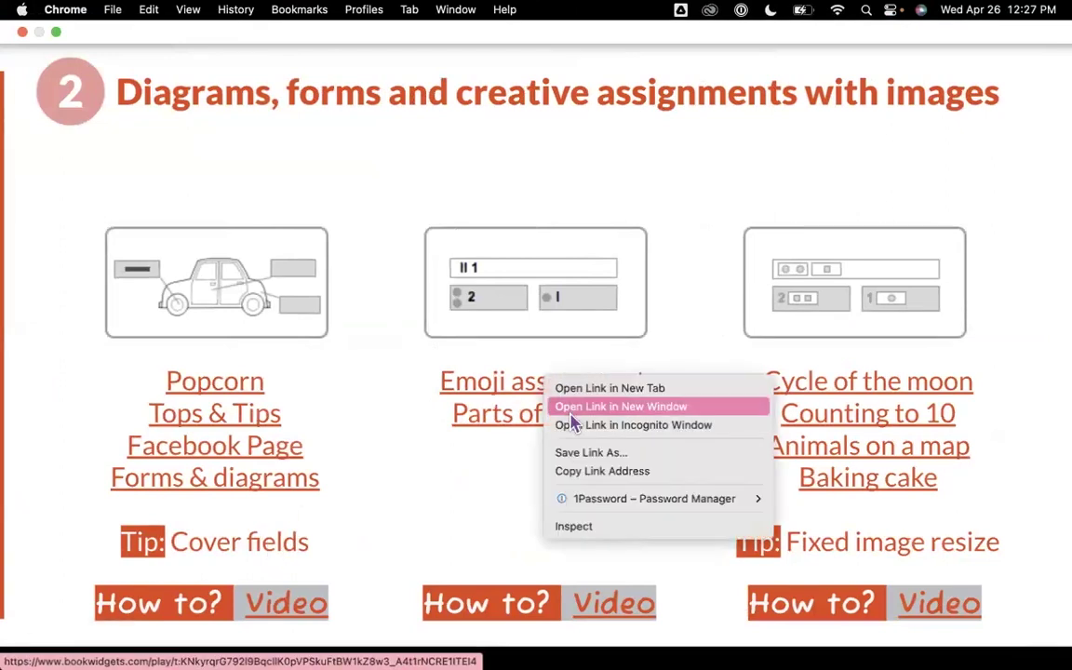
left_click(570, 411)
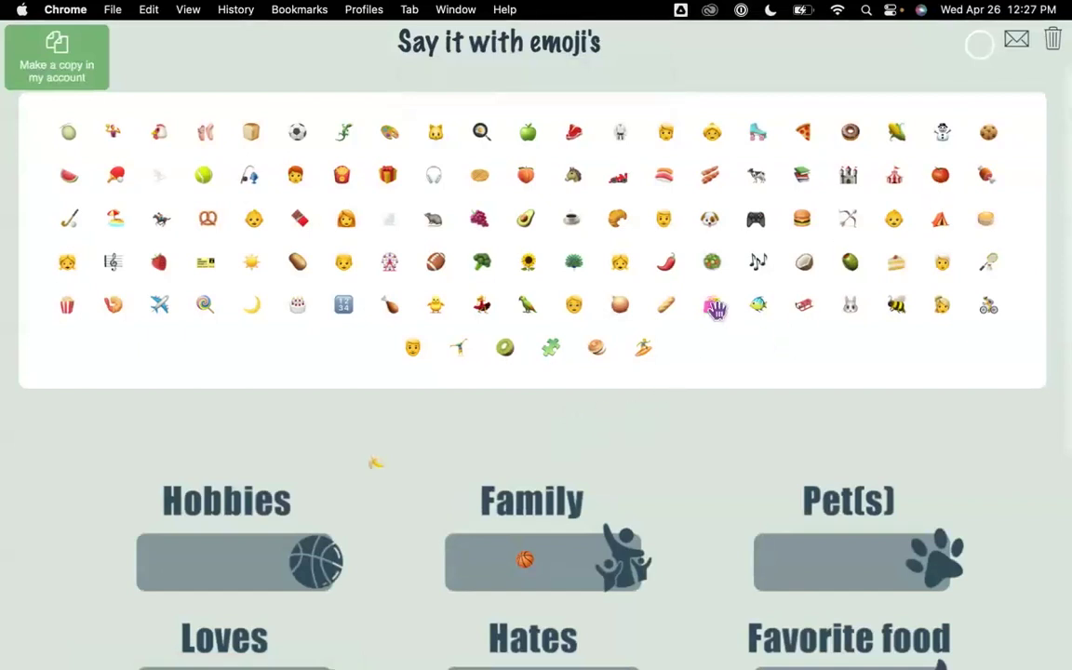
Place the rat emoji in the Hobbies box, the shopping bags in the Pet(s) box, and the sled beside the Family heading
left_click_drag(713, 304, 683, 485)
left_click_drag(434, 218, 314, 456)
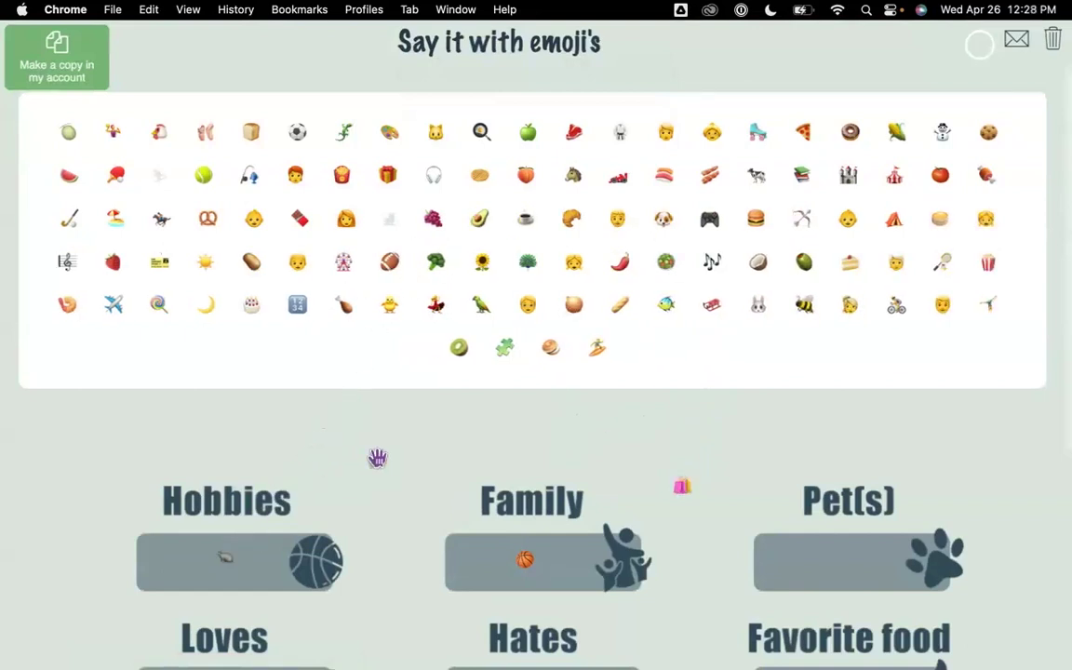
left_click_drag(682, 486, 828, 577)
scroll(800, 440, "down", 4)
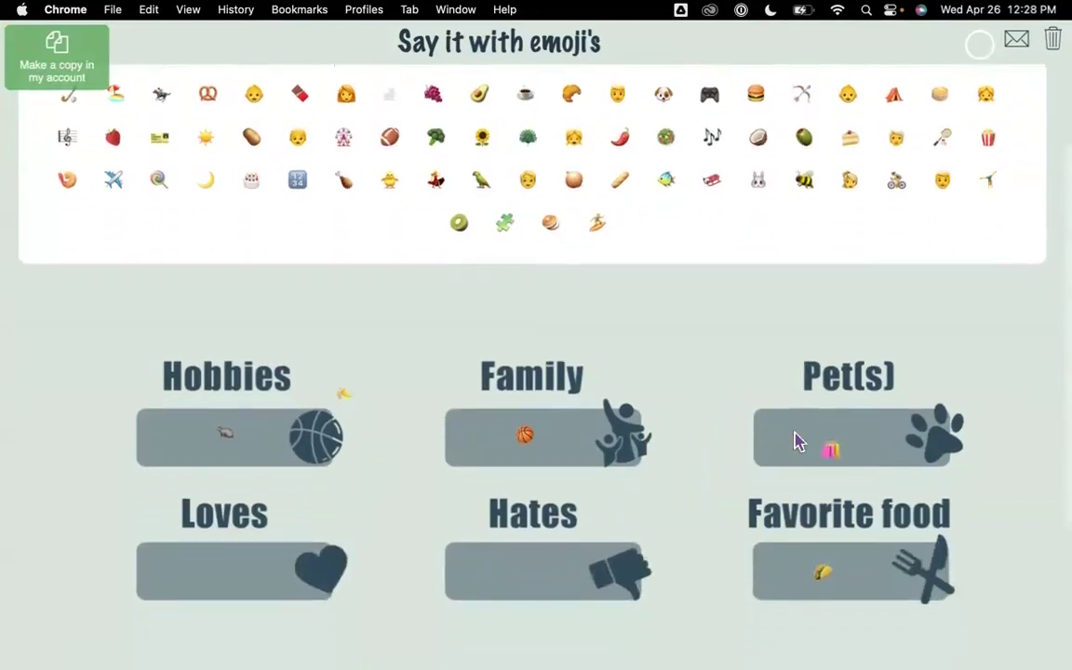
left_click_drag(711, 154, 628, 364)
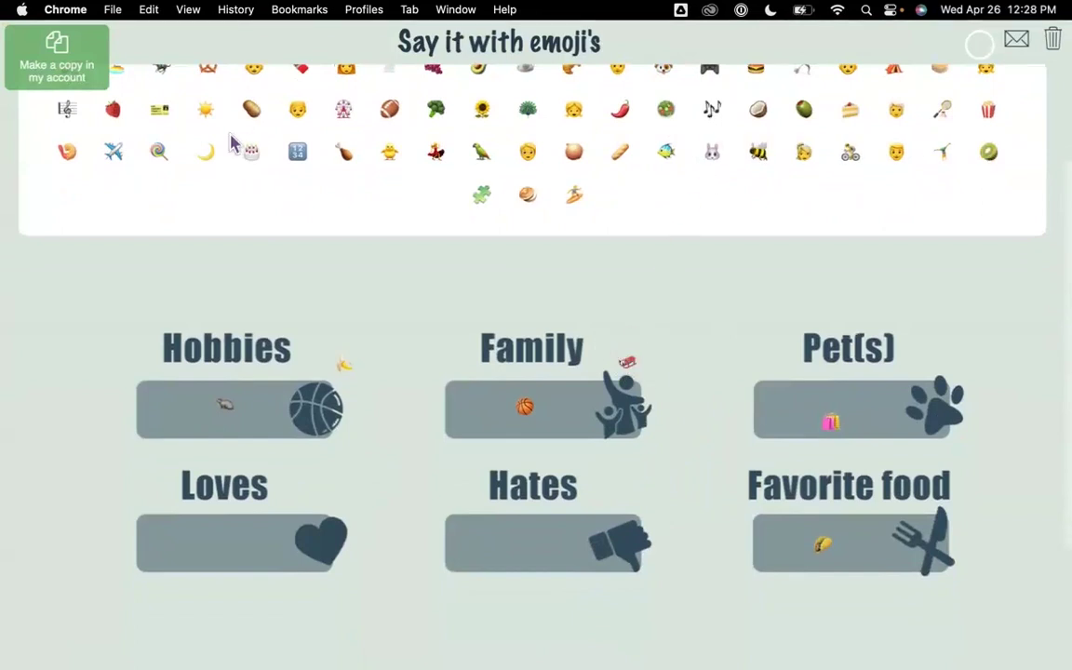
Close the emoji example and open the Parts of the fish example from the slide in a new window
mouse_move(51, 11)
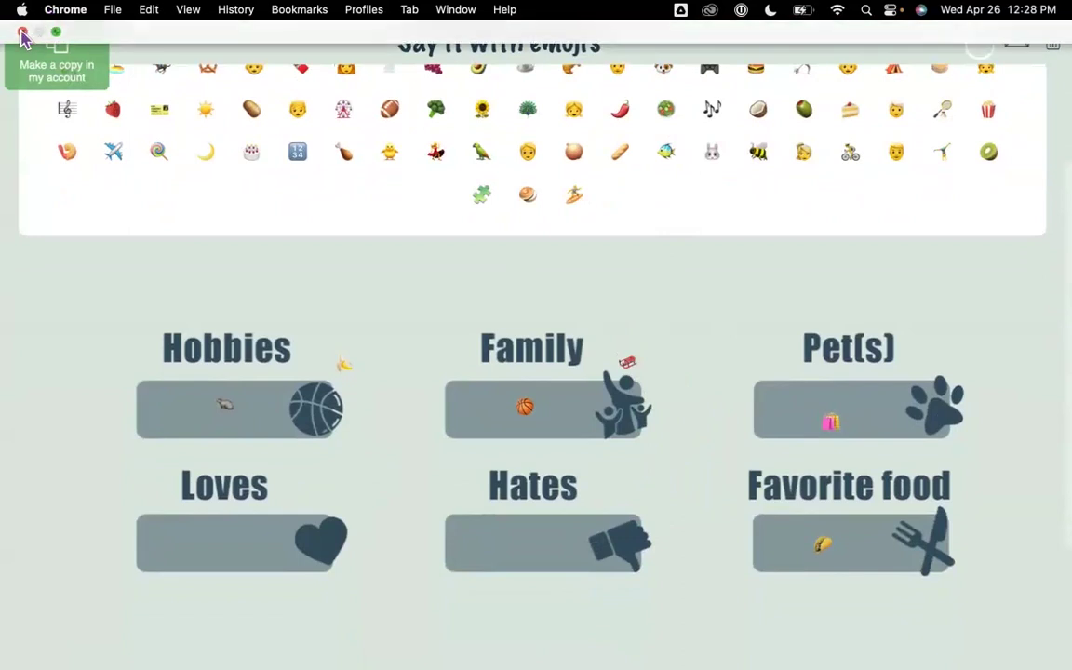
mouse_move(7, 21)
left_click(23, 33)
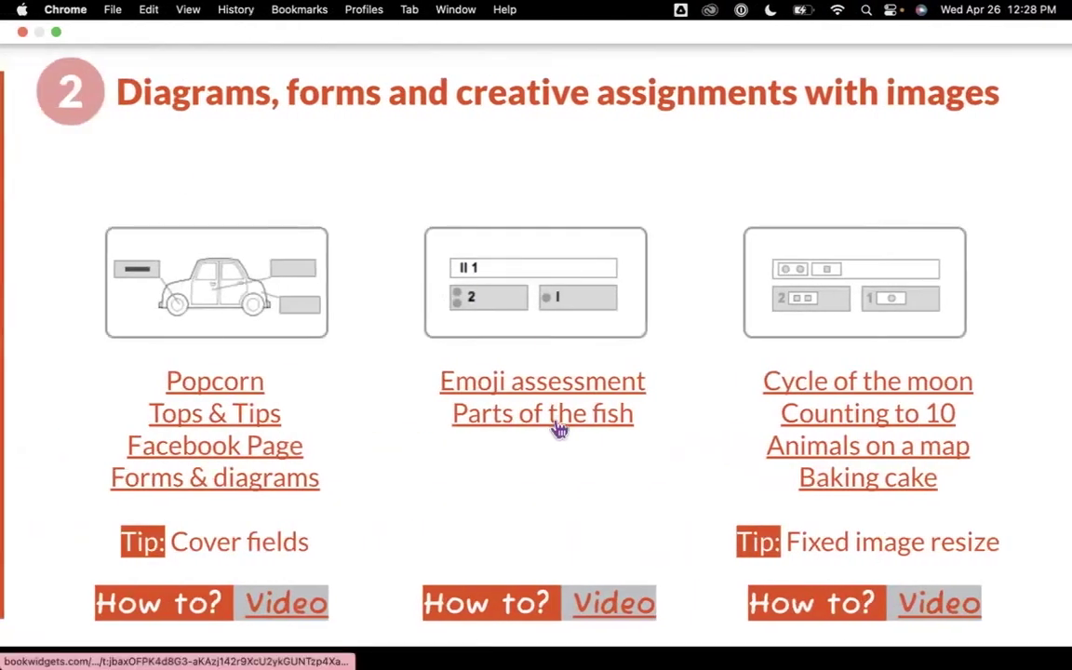
right_click(559, 428)
left_click(589, 449)
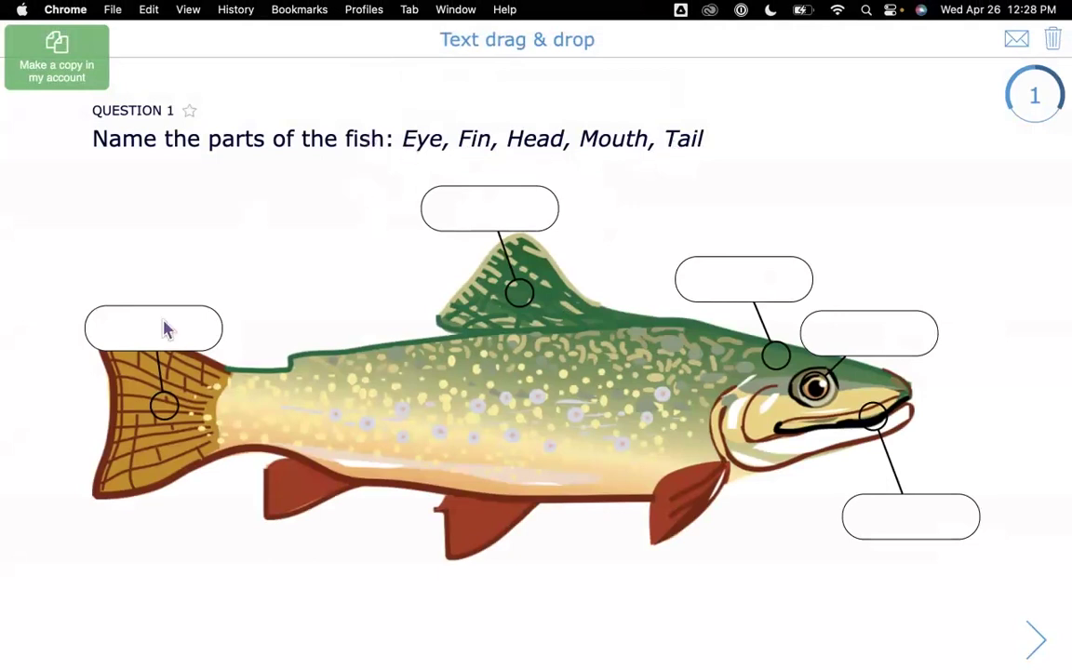
Label the back fin "Fin" in question 1, and place the words Fin and Mouth in their boxes on question 2's fish
left_click(478, 211)
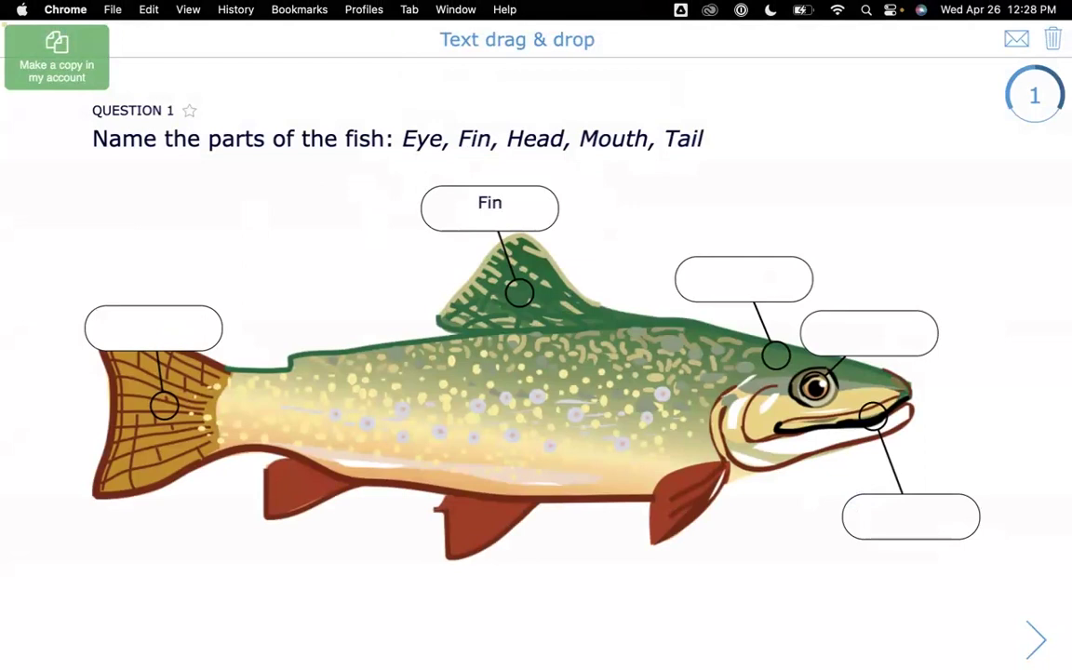
left_click(1036, 640)
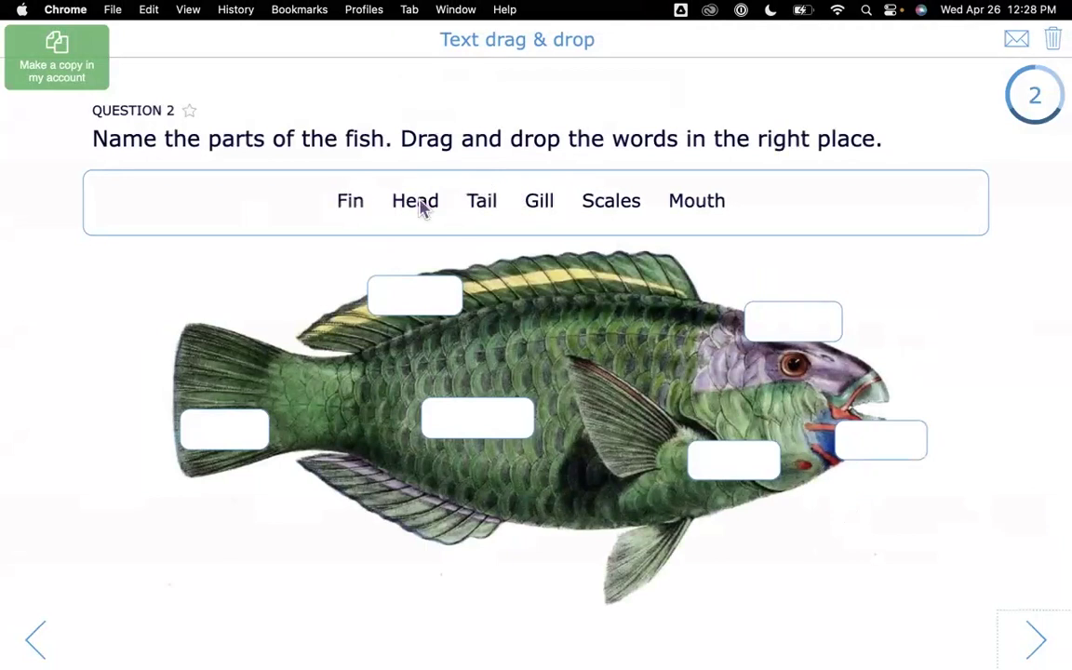
left_click_drag(356, 203, 418, 294)
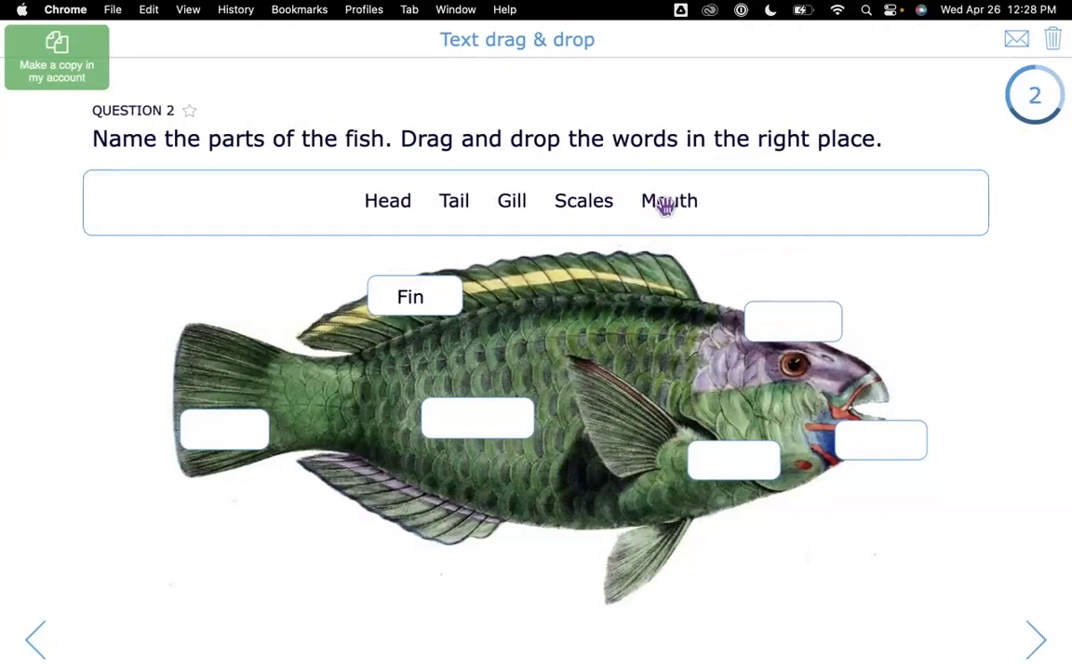
left_click_drag(665, 204, 883, 445)
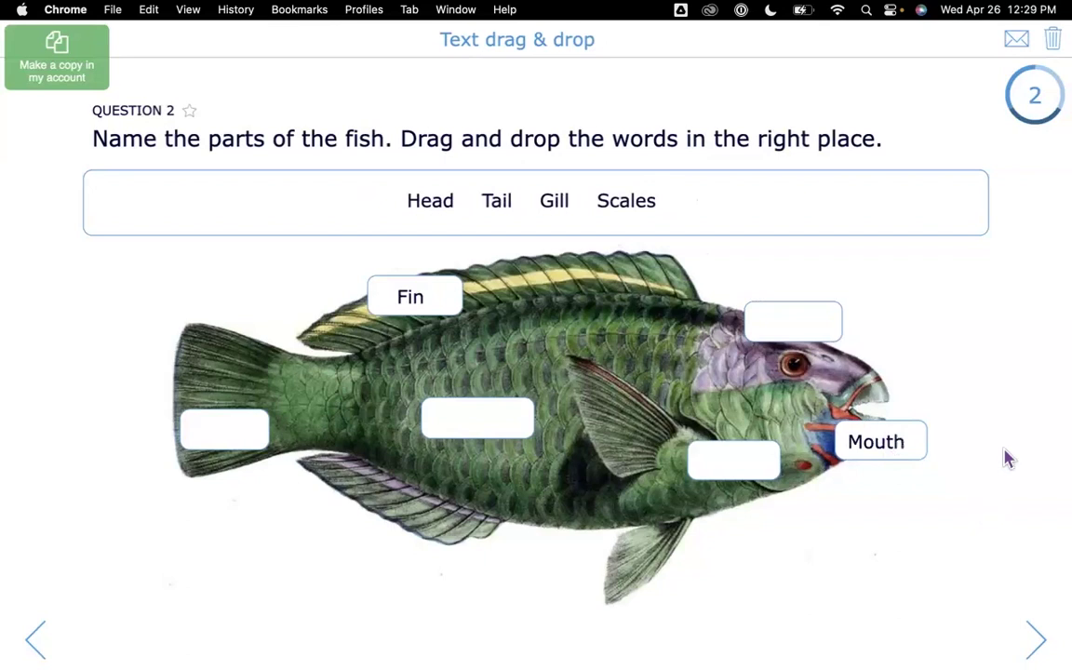
Advance to the fish quiz's submit page and close its window without submitting
left_click(1037, 642)
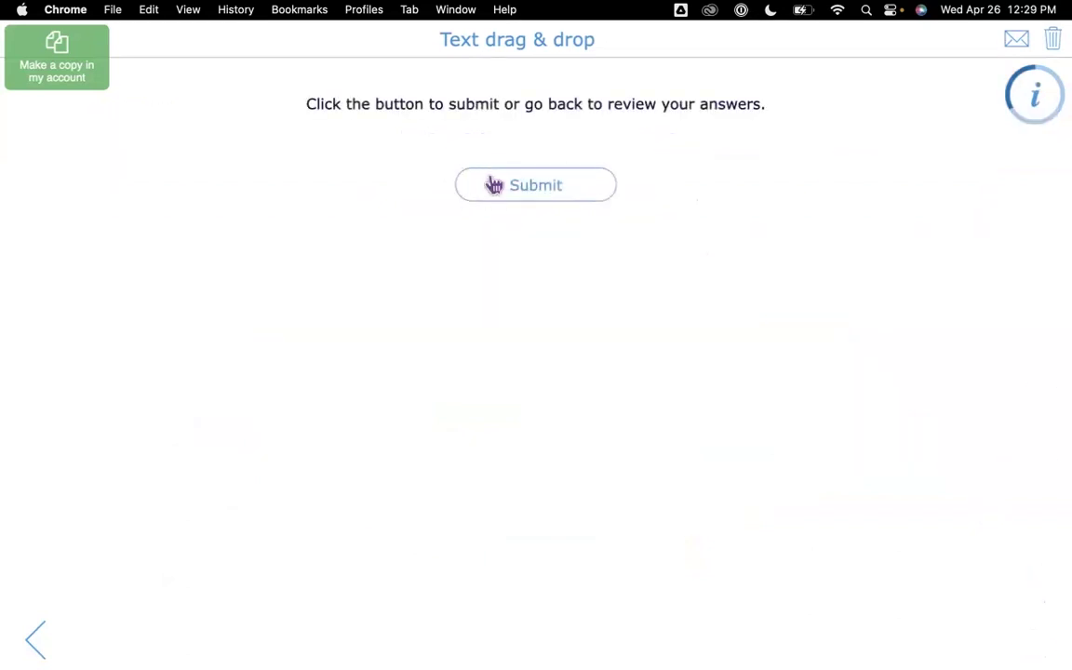
mouse_move(12, 29)
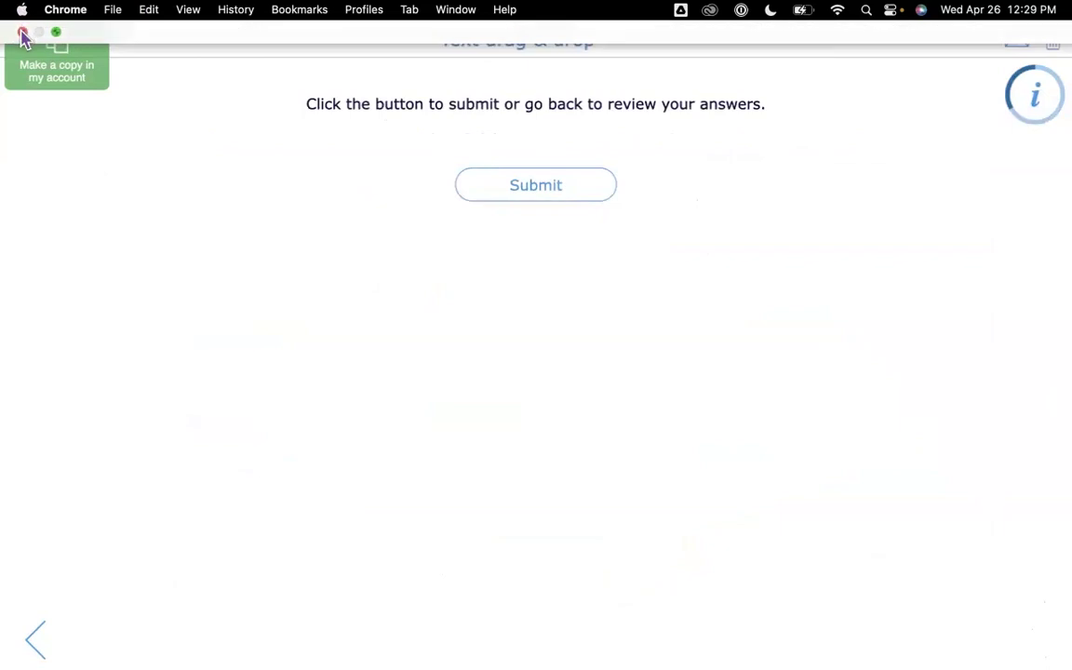
left_click(22, 33)
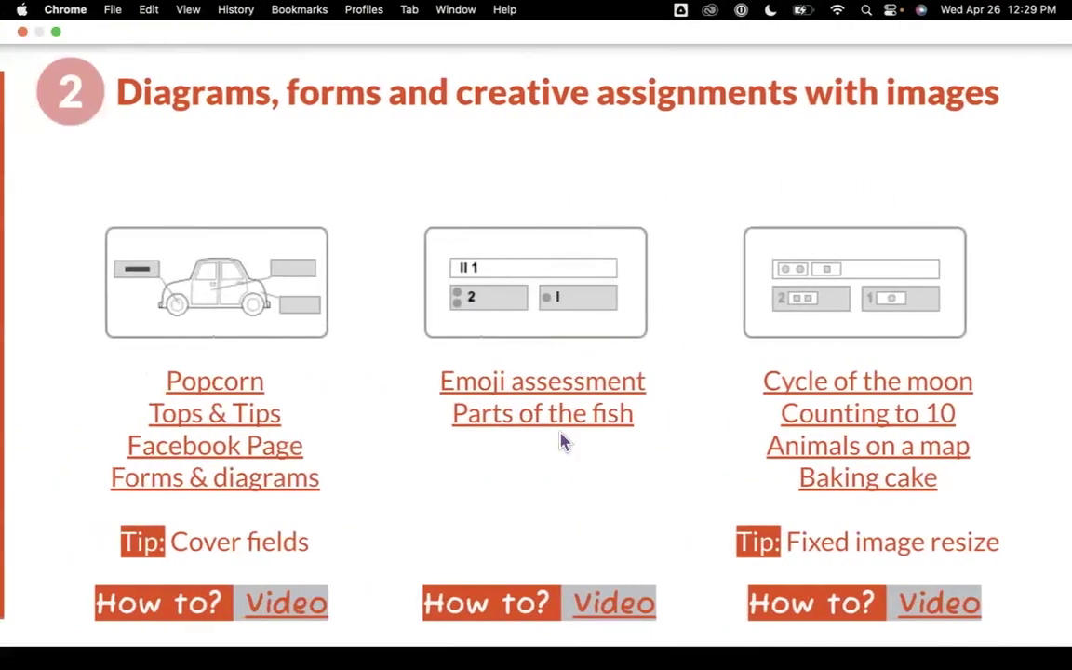
Open the Cycle of the moon example from the slide in a new window
key("Right")
key("Left")
right_click(819, 389)
left_click(835, 407)
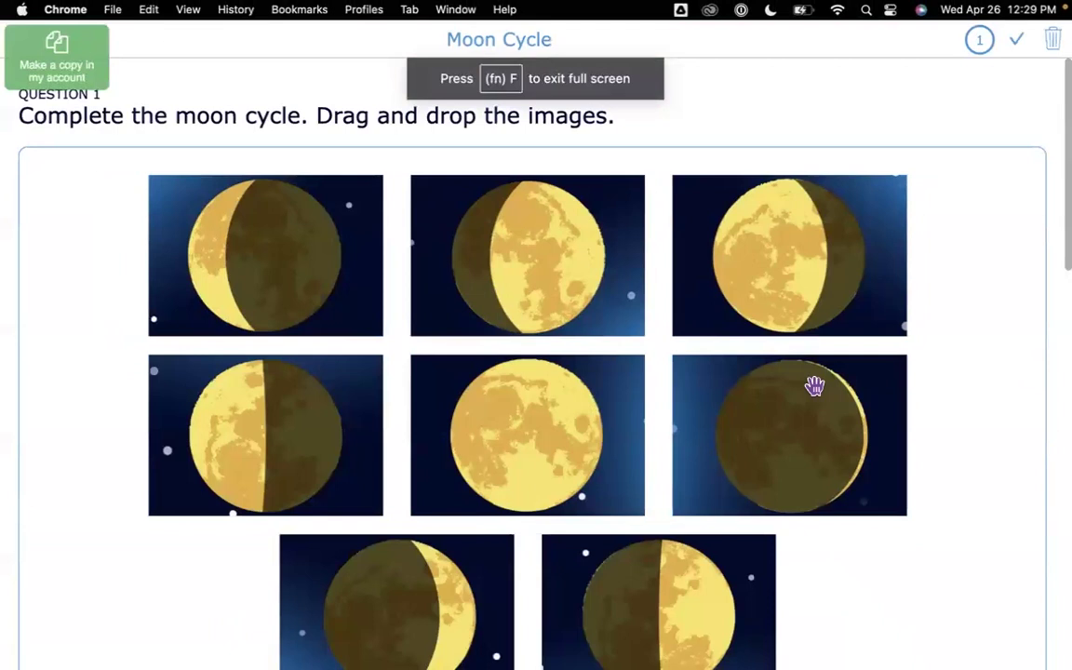
Place the half-lit moon image with its right side bright in the First Quarter box of the moon phases diagram
scroll(835, 389, "down", 2)
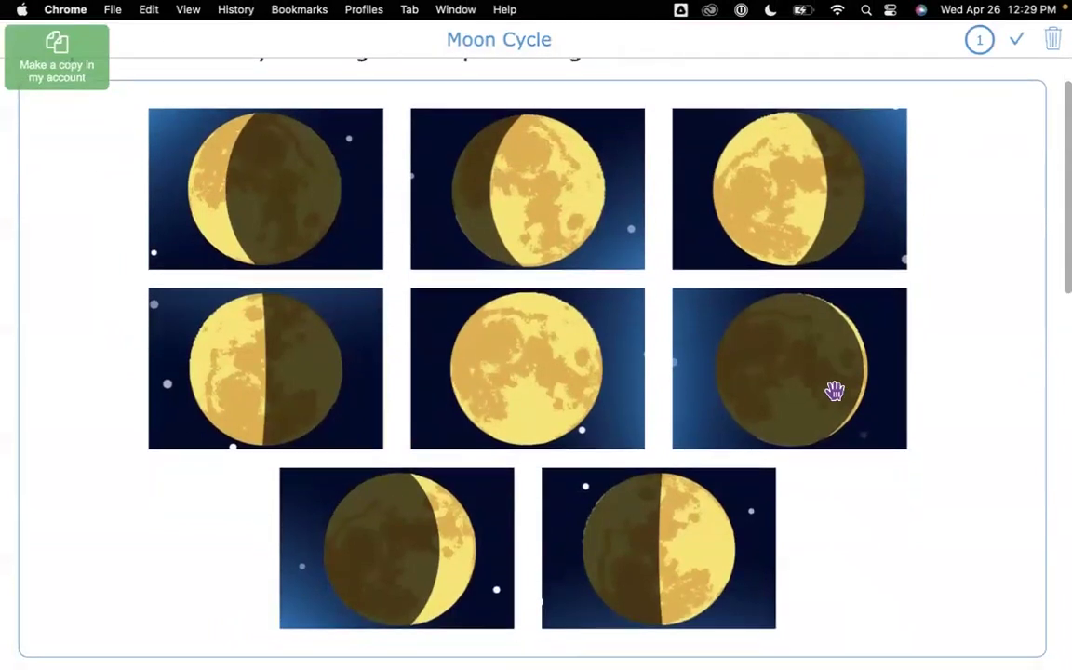
scroll(835, 389, "down", 1)
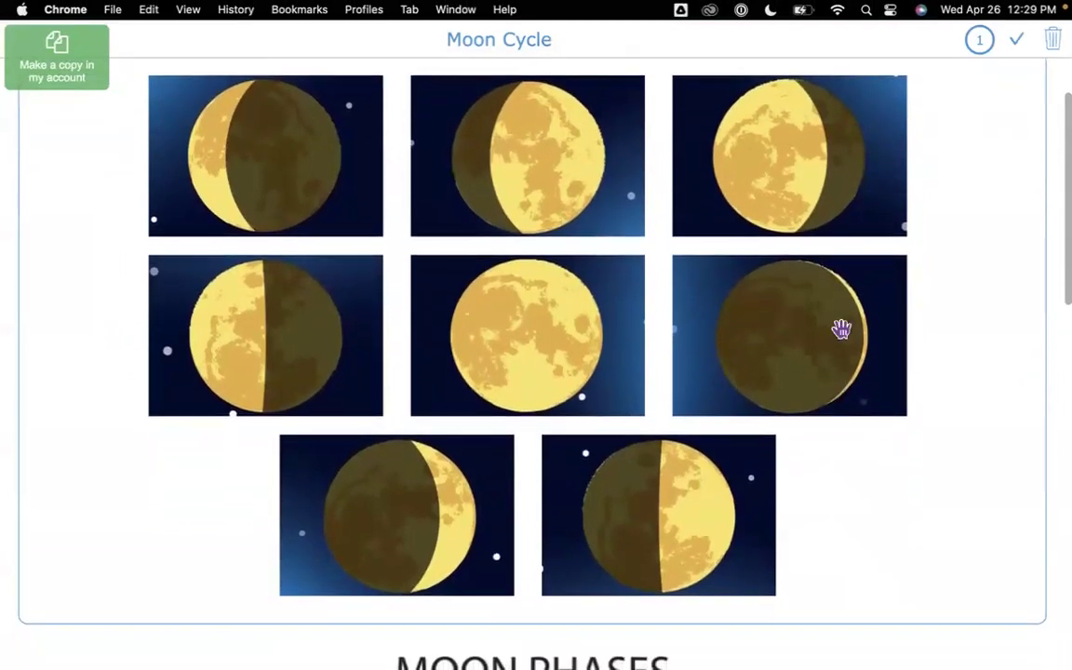
scroll(806, 373, "down", 6)
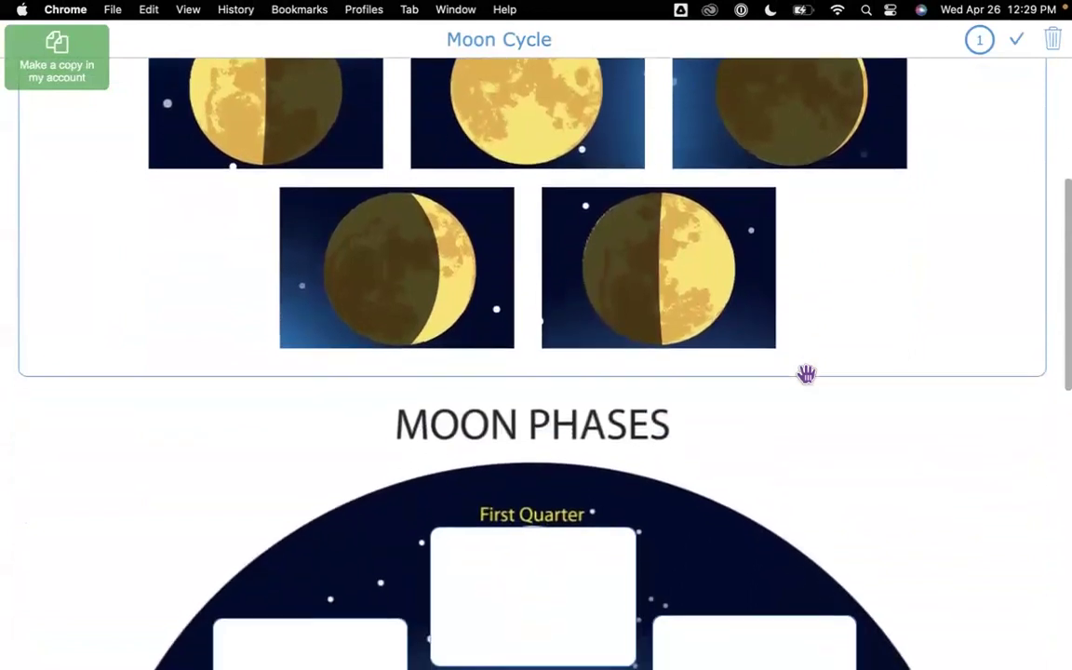
left_click_drag(687, 280, 603, 582)
scroll(831, 450, "down", 2)
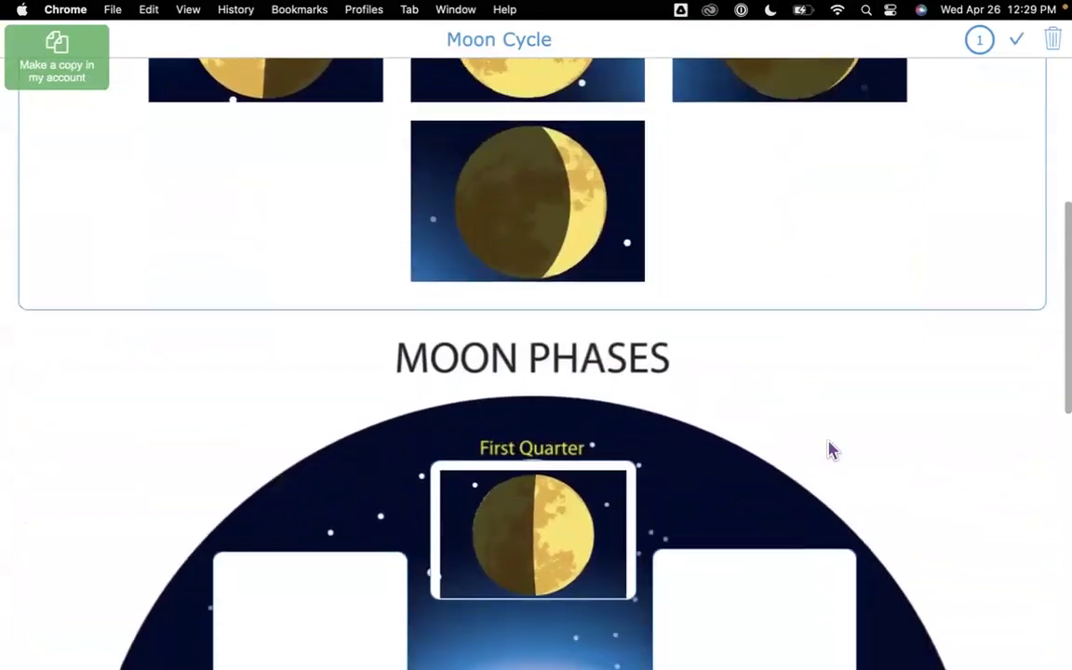
Look over the remaining boxes of the moon phases diagram and close the example's window
scroll(831, 451, "down", 11)
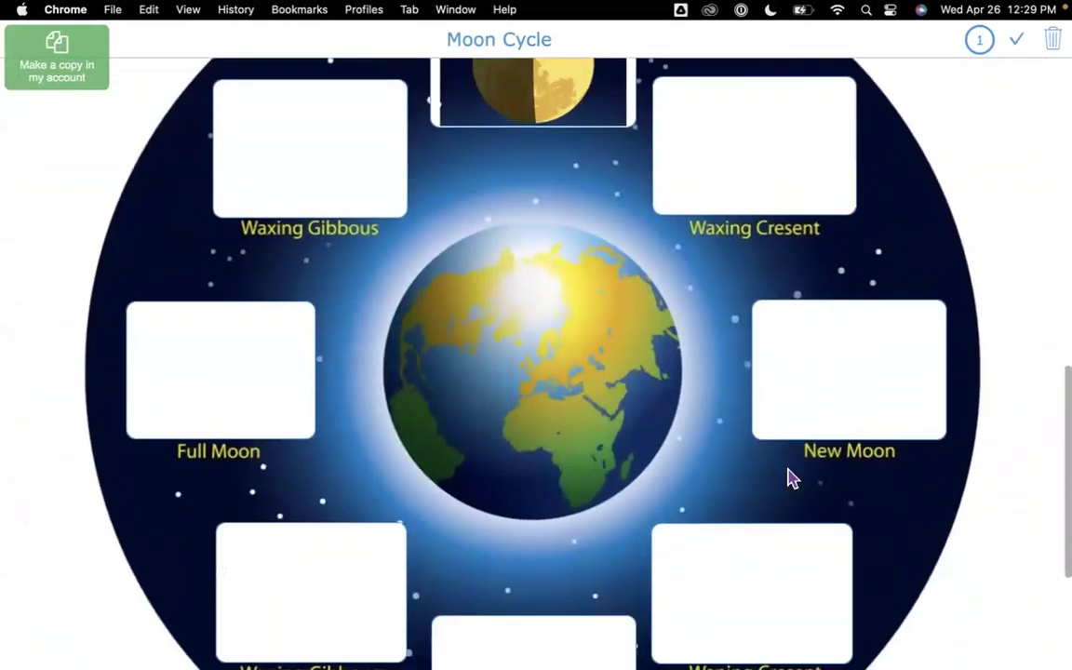
scroll(788, 477, "up", 15)
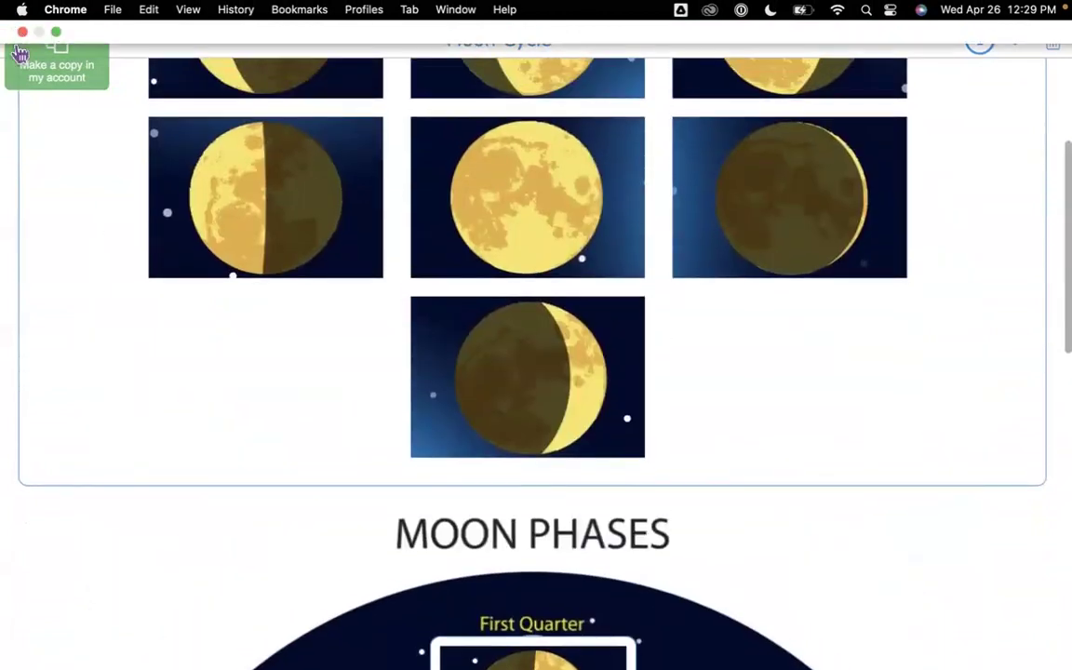
left_click(22, 32)
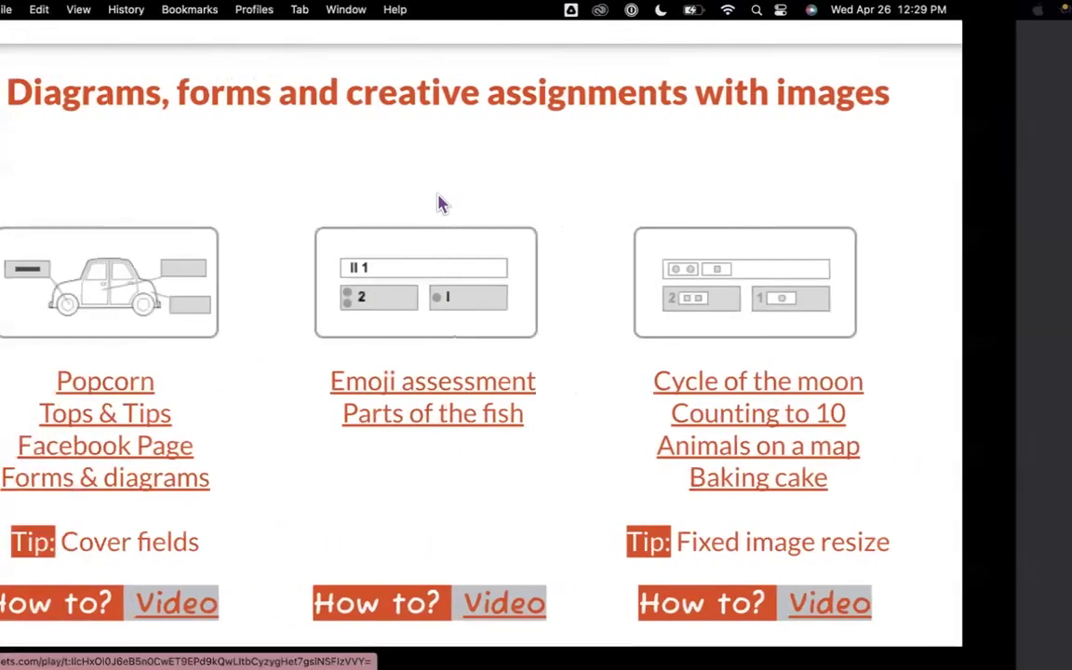
Switch to the BookWidgets editor, leave the Forms & diagrams quiz, and open the question of the Moon Cycle worksheet for editing
key("ctrl+Right")
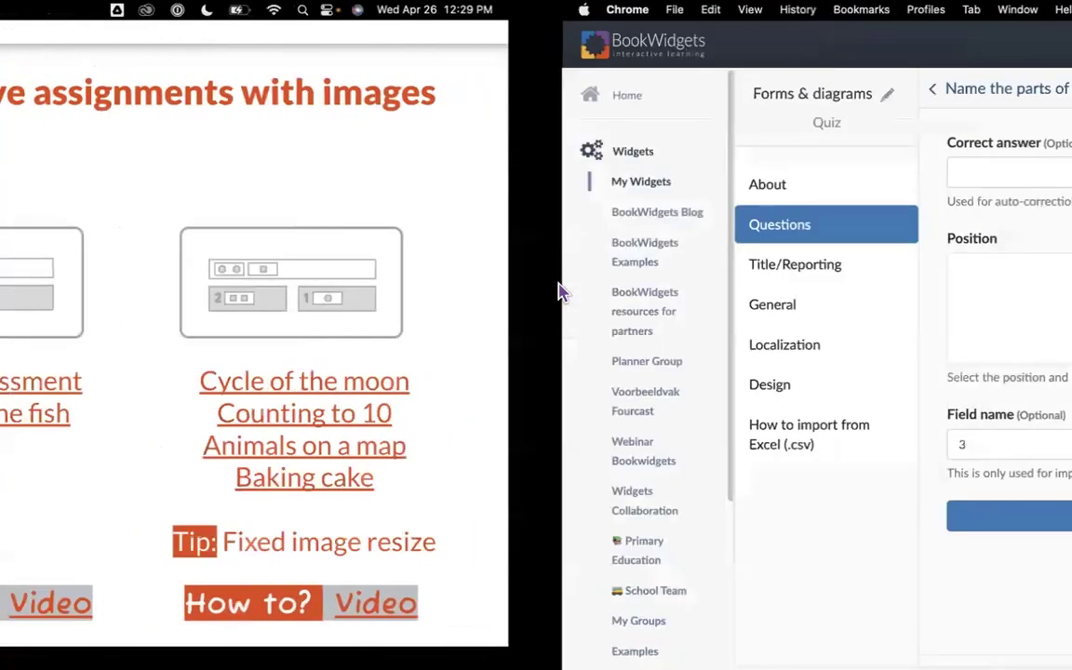
left_click(984, 91)
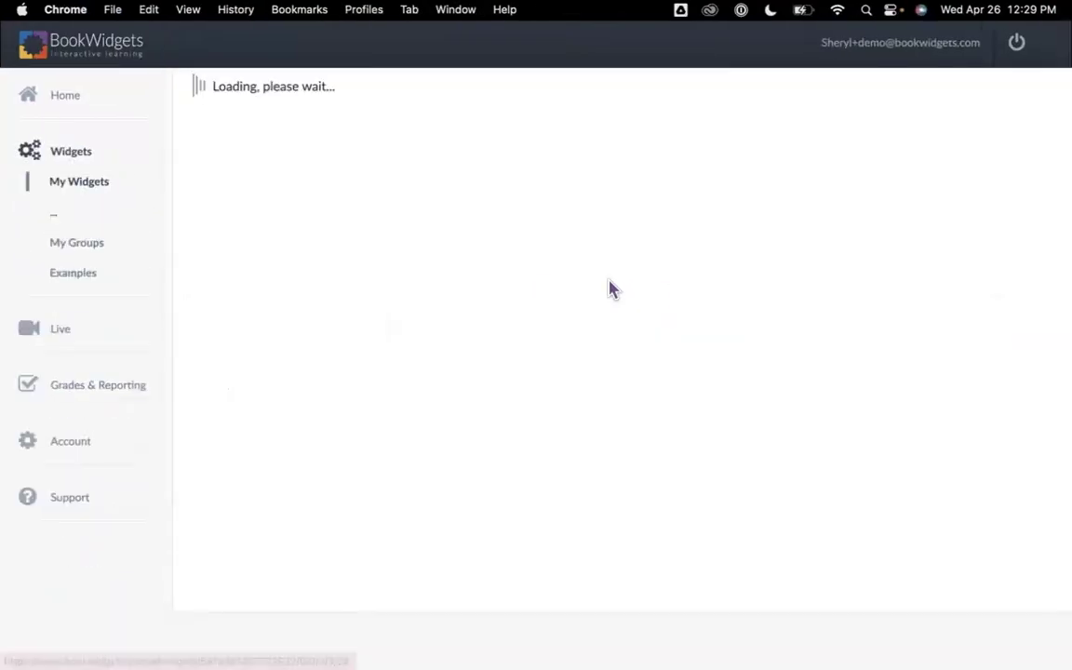
scroll(536, 383, "down", 5)
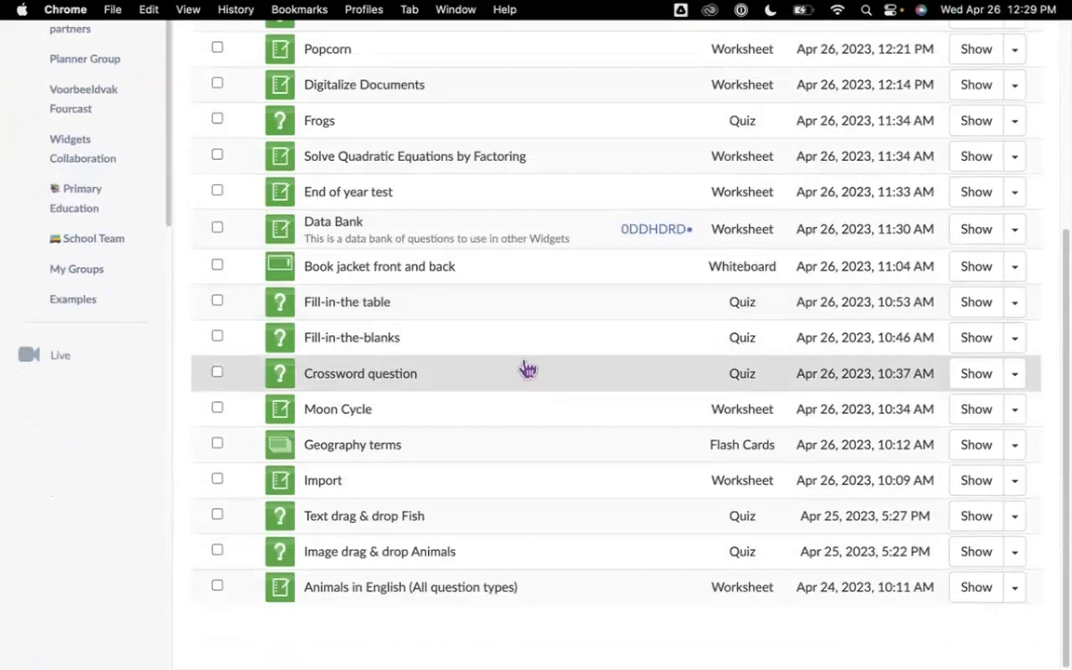
left_click(441, 411)
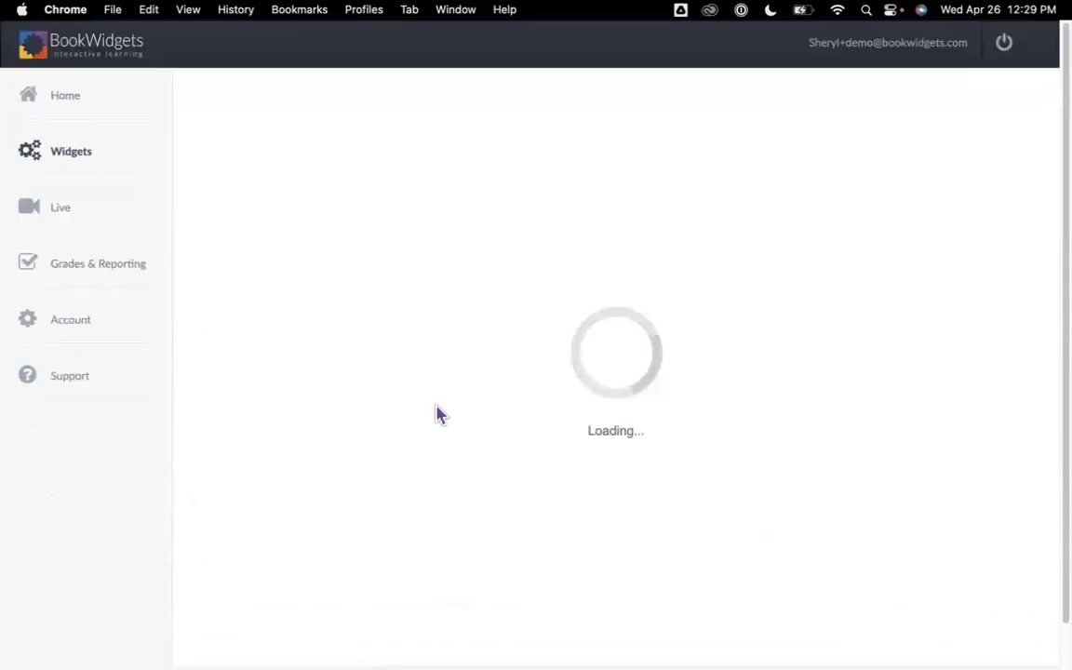
left_click(689, 191)
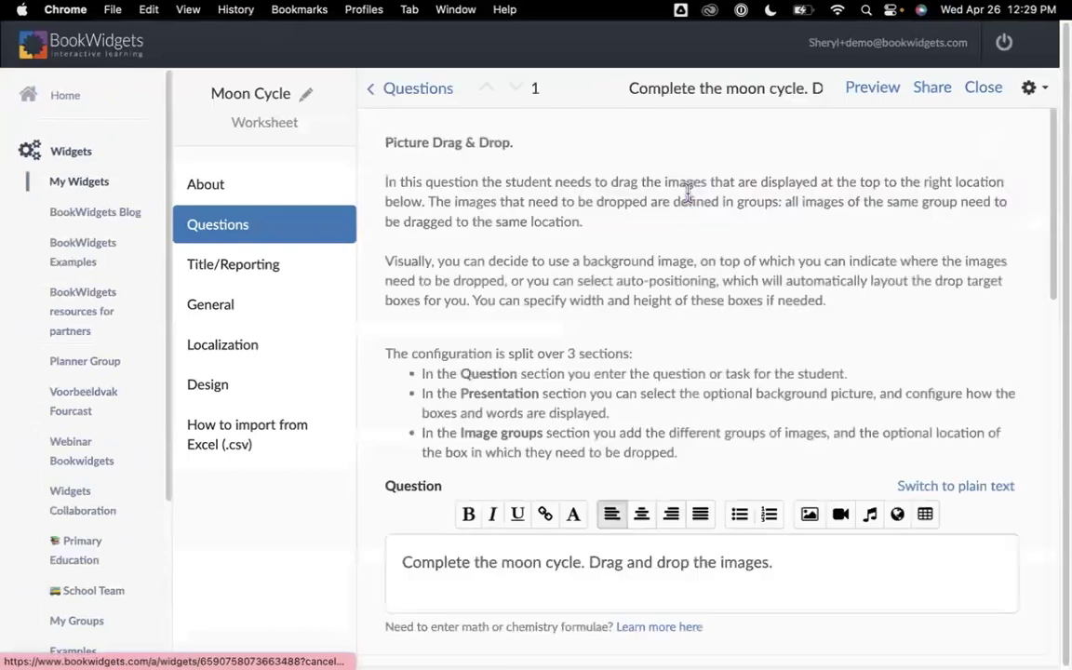
Open the First Quarter image group and show the details of its drop box position
scroll(663, 316, "down", 3)
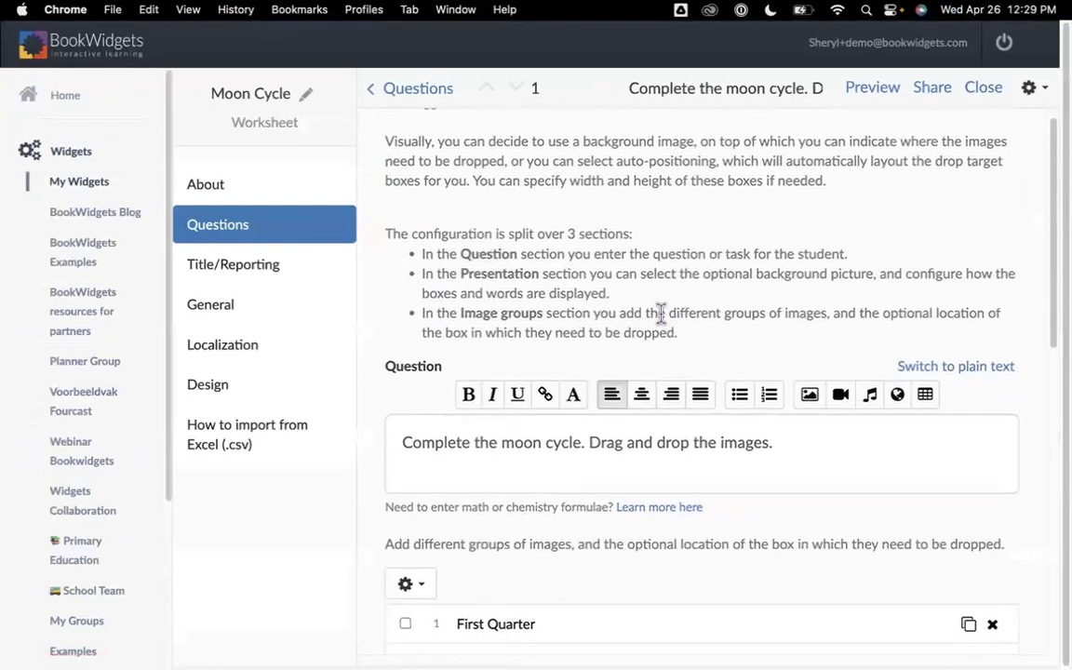
scroll(661, 313, "down", 4)
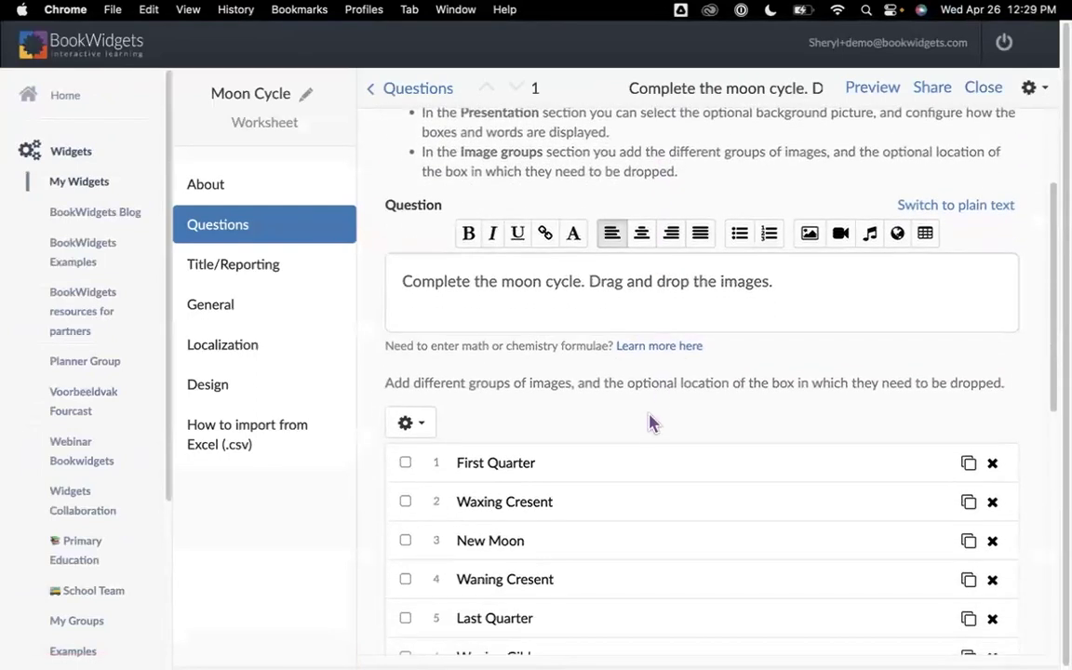
scroll(650, 439, "down", 2)
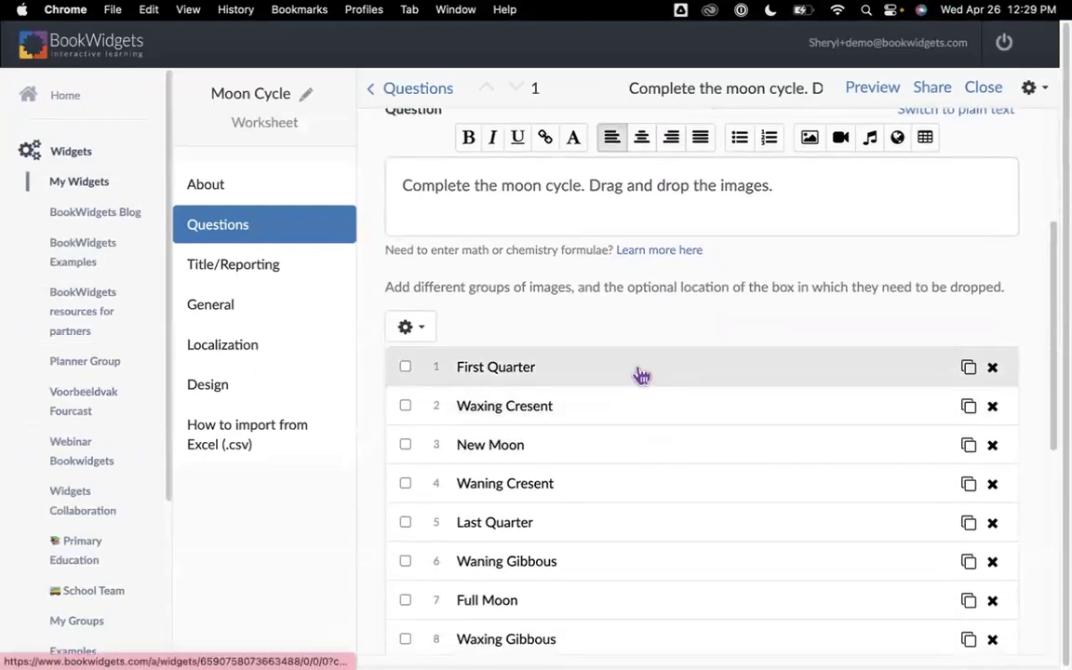
left_click(641, 373)
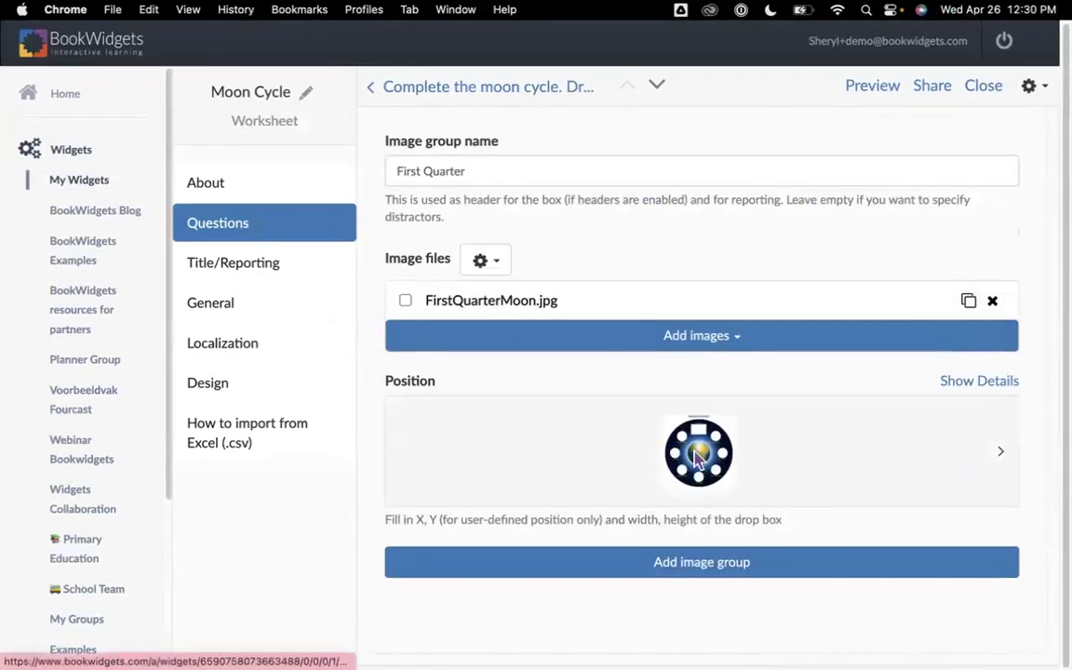
left_click(964, 385)
scroll(922, 447, "down", 3)
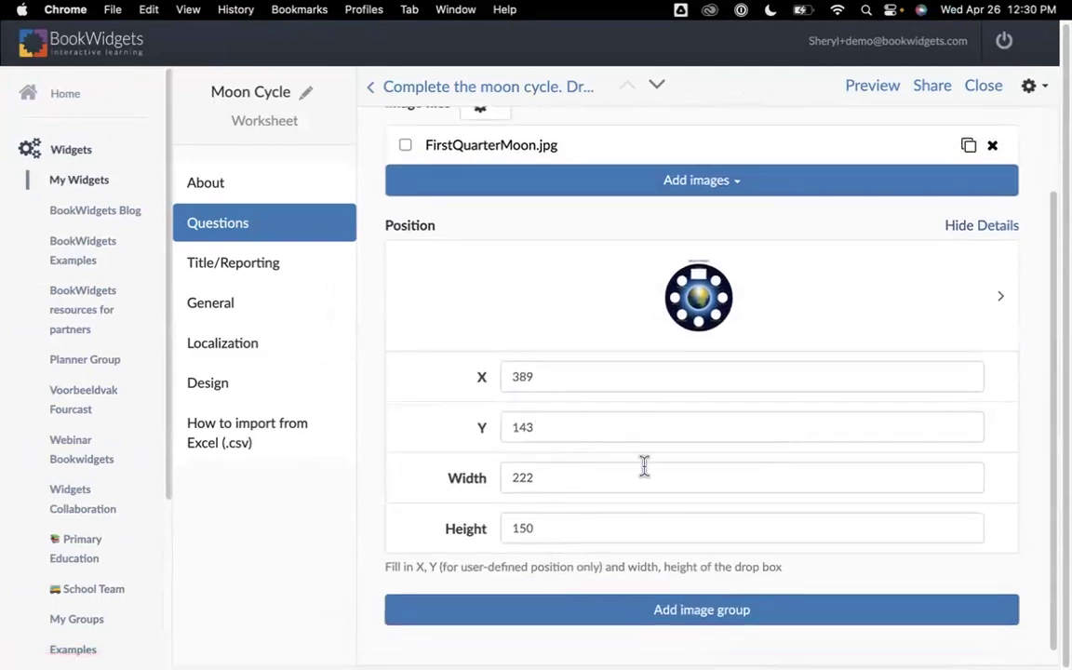
scroll(805, 366, "up", 3)
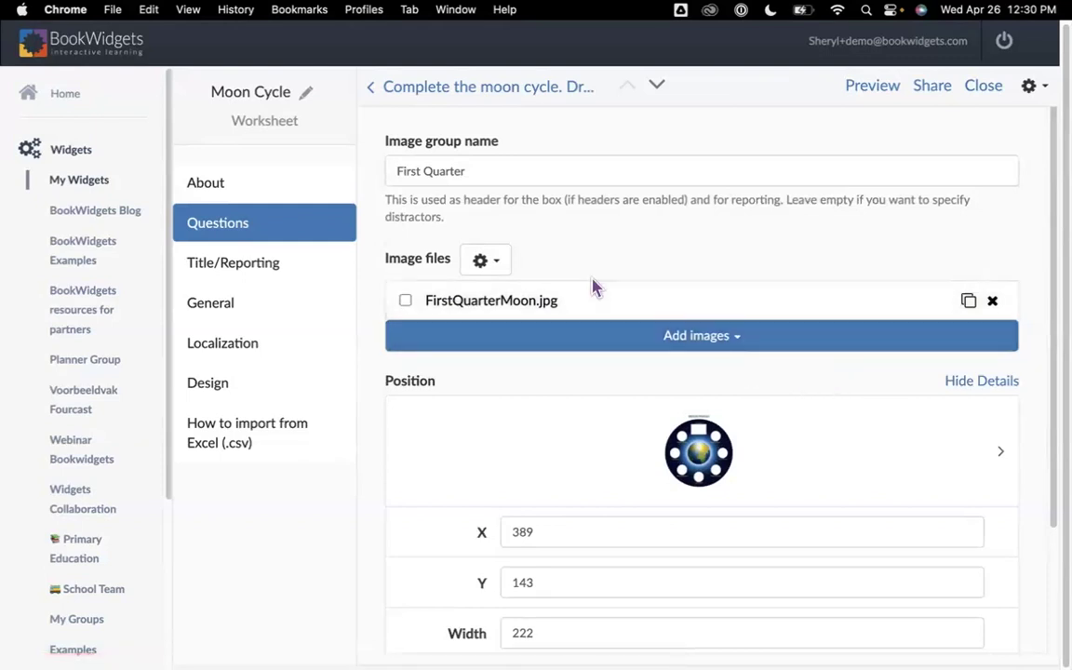
Return to the moon cycle question and inspect its background picture settings and image resize policy choices
left_click(380, 93)
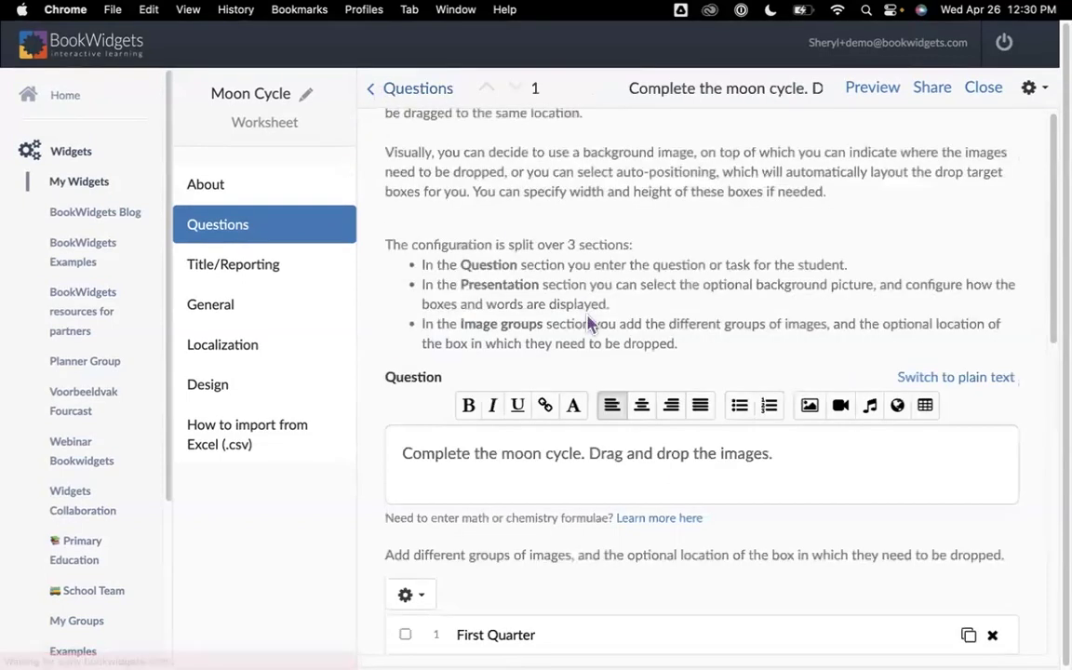
scroll(691, 383, "down", 10)
scroll(692, 383, "down", 2)
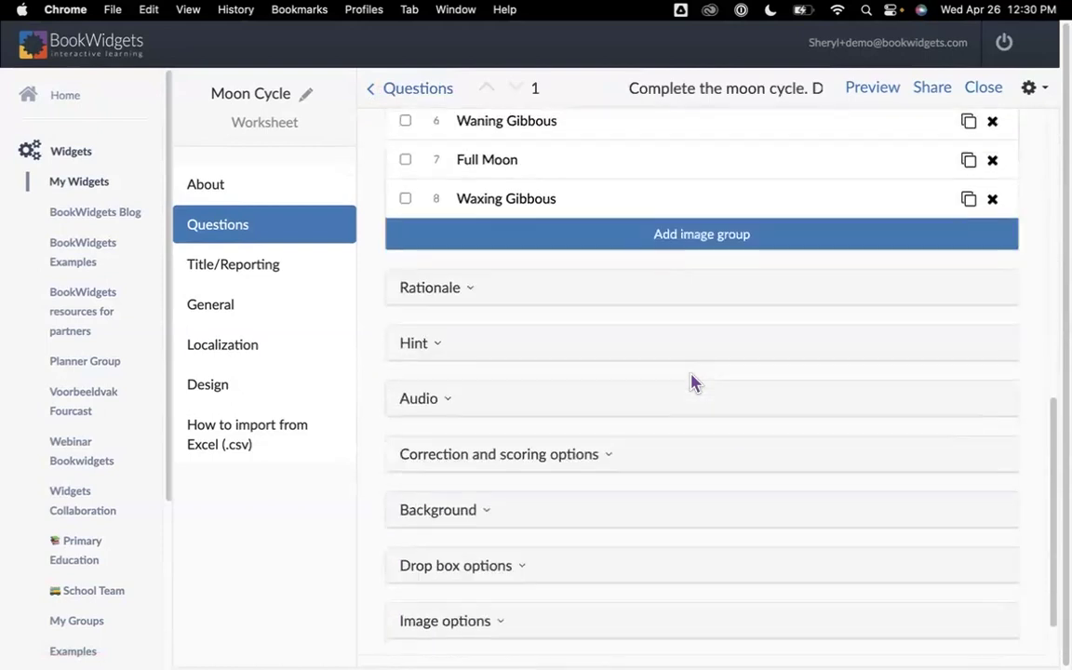
scroll(691, 382, "down", 1)
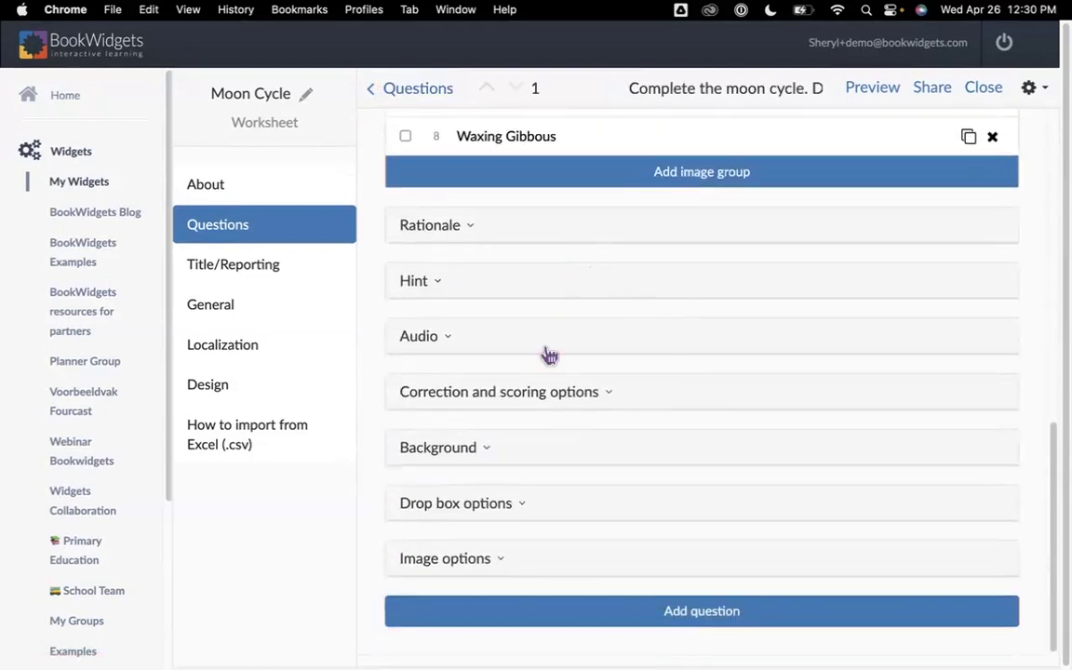
left_click(521, 456)
scroll(732, 472, "down", 3)
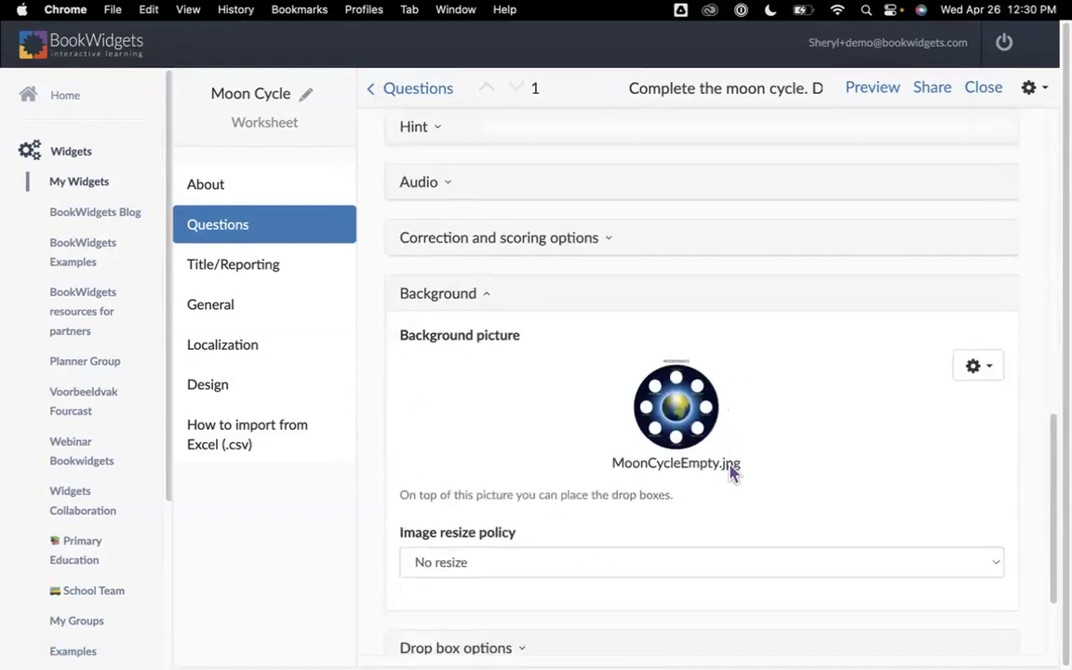
scroll(732, 472, "down", 3)
left_click(481, 427)
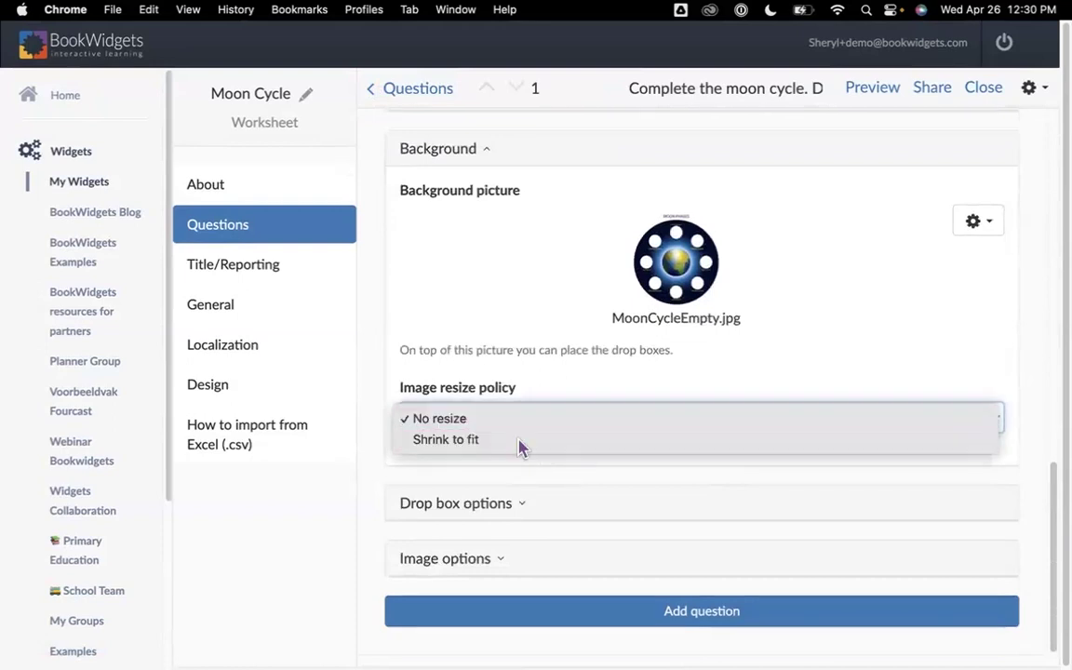
left_click(545, 510)
Expand the drop box options and choose "Let me specify position of drop boxes" as the positioning
left_click(549, 510)
scroll(631, 505, "down", 5)
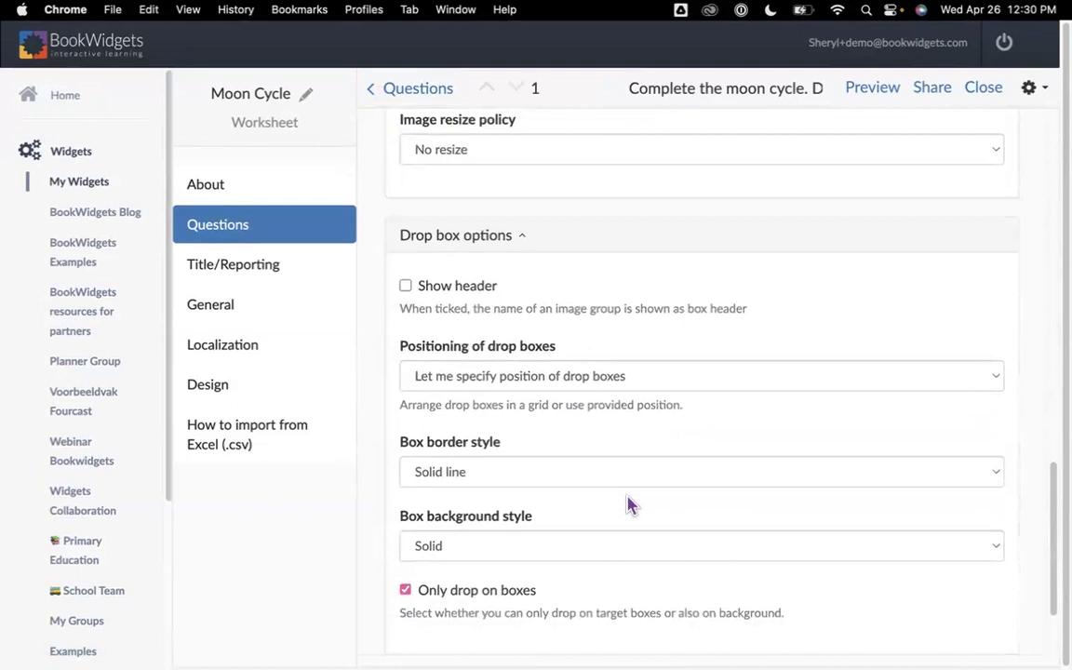
left_click(636, 386)
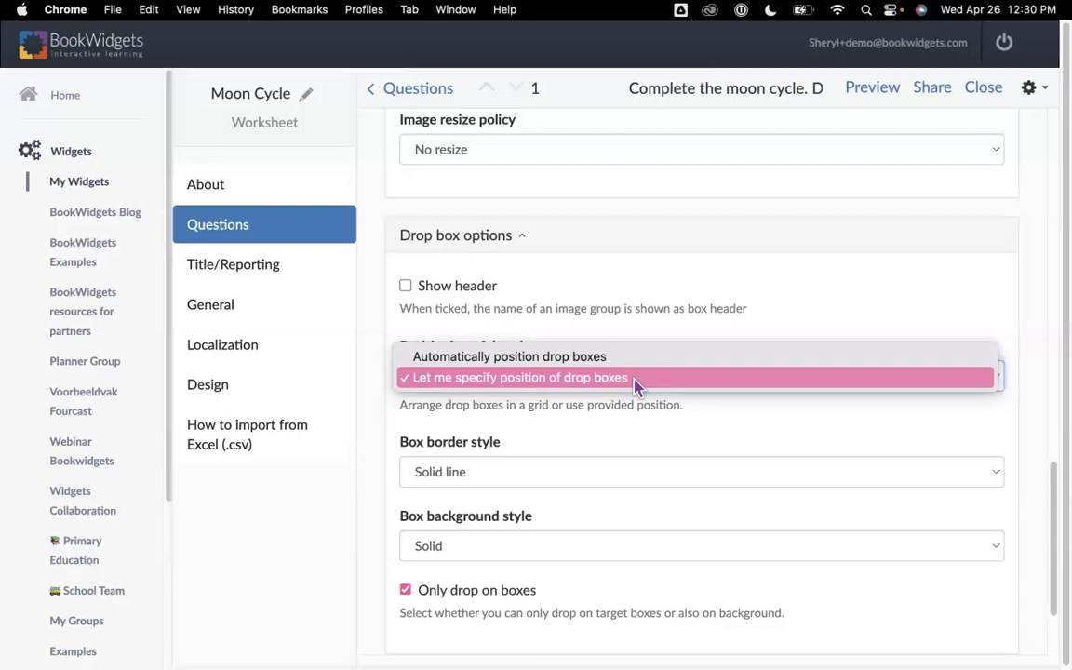
left_click(636, 379)
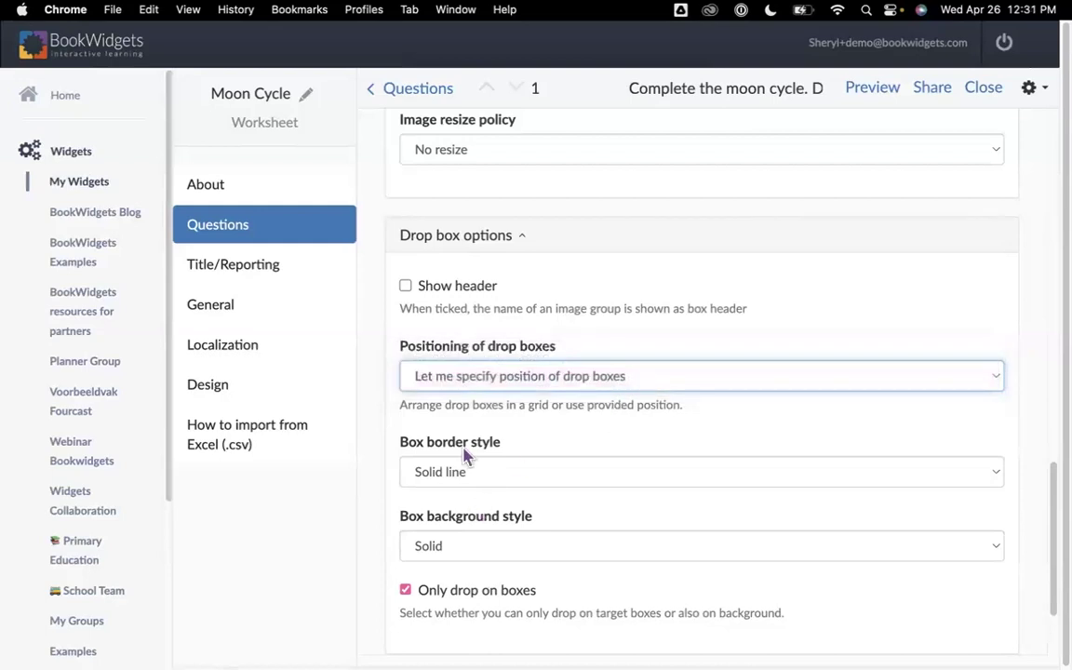
Turn off "Only drop on boxes" for the moon cycle question and turn it back on
scroll(565, 517, "down", 3)
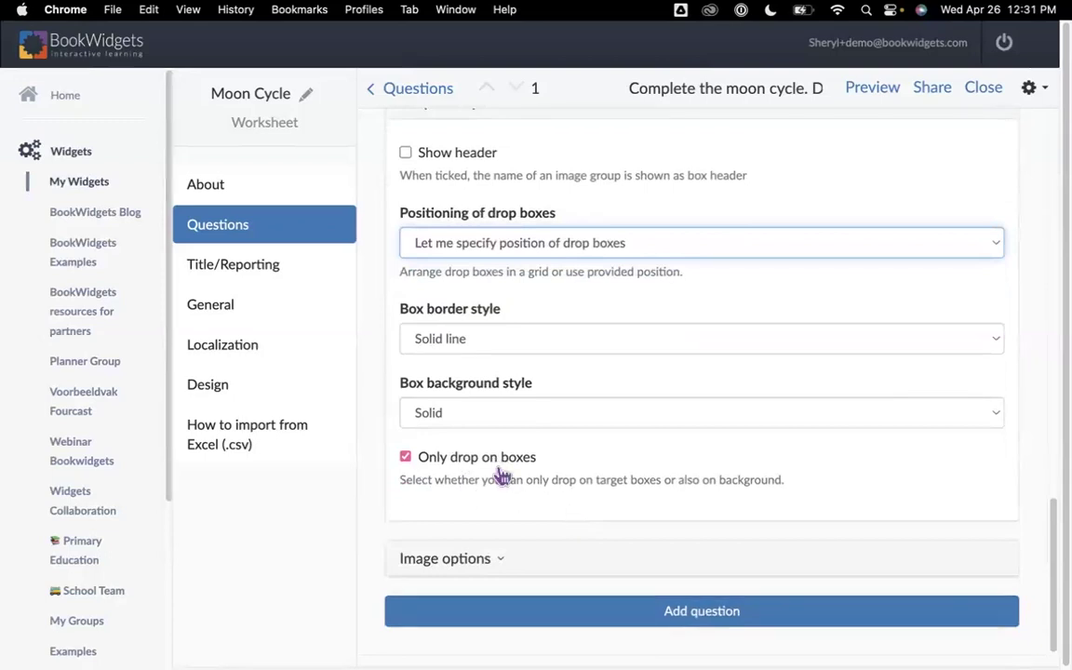
left_click(404, 456)
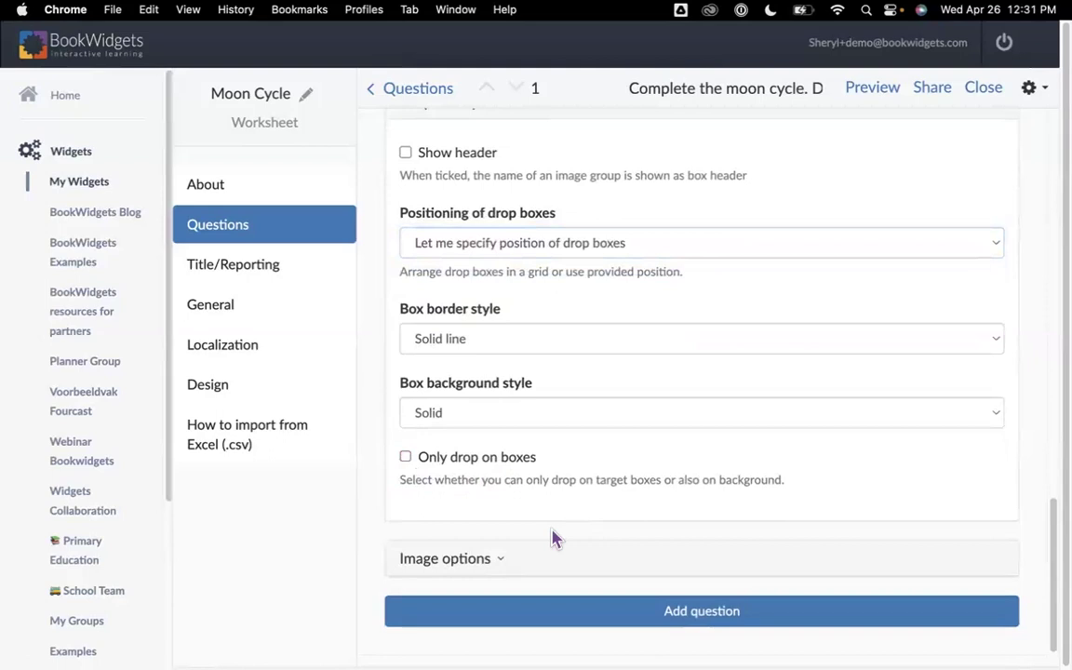
left_click(406, 458)
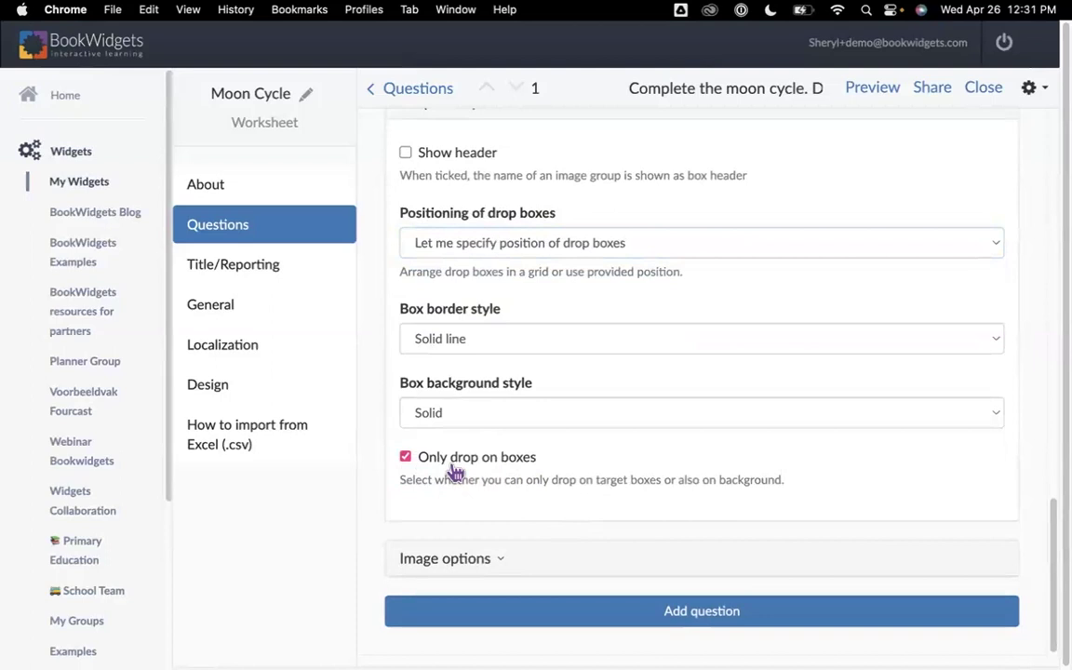
Expand the image options, choose Fixed image resizing, and open the resize height for editing
scroll(663, 443, "down", 1)
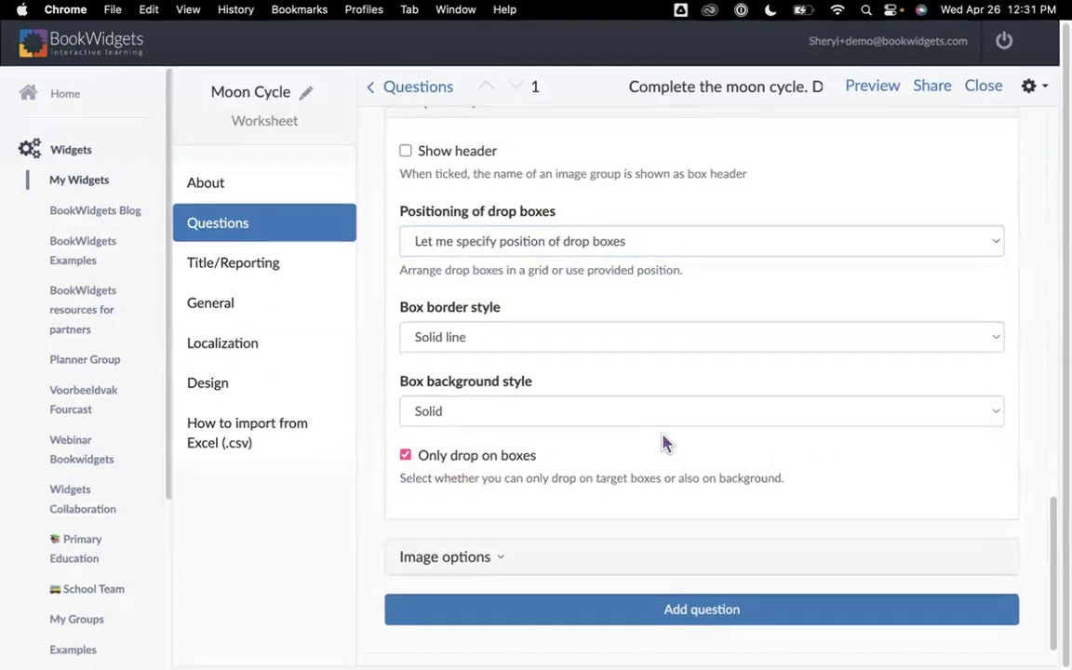
left_click(521, 564)
scroll(646, 524, "down", 4)
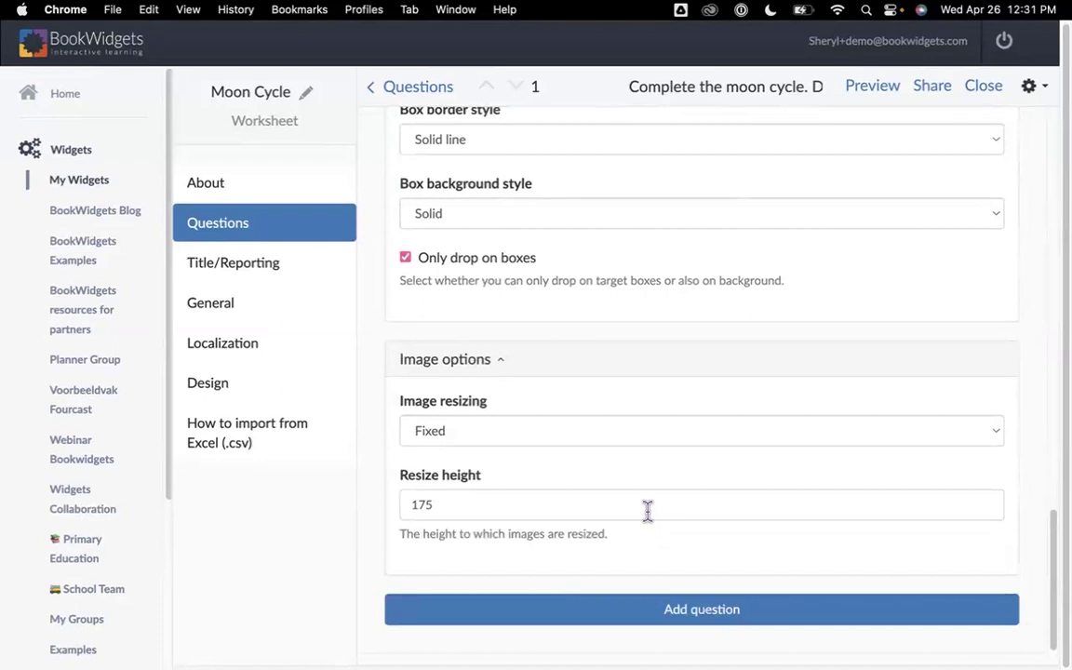
left_click(504, 435)
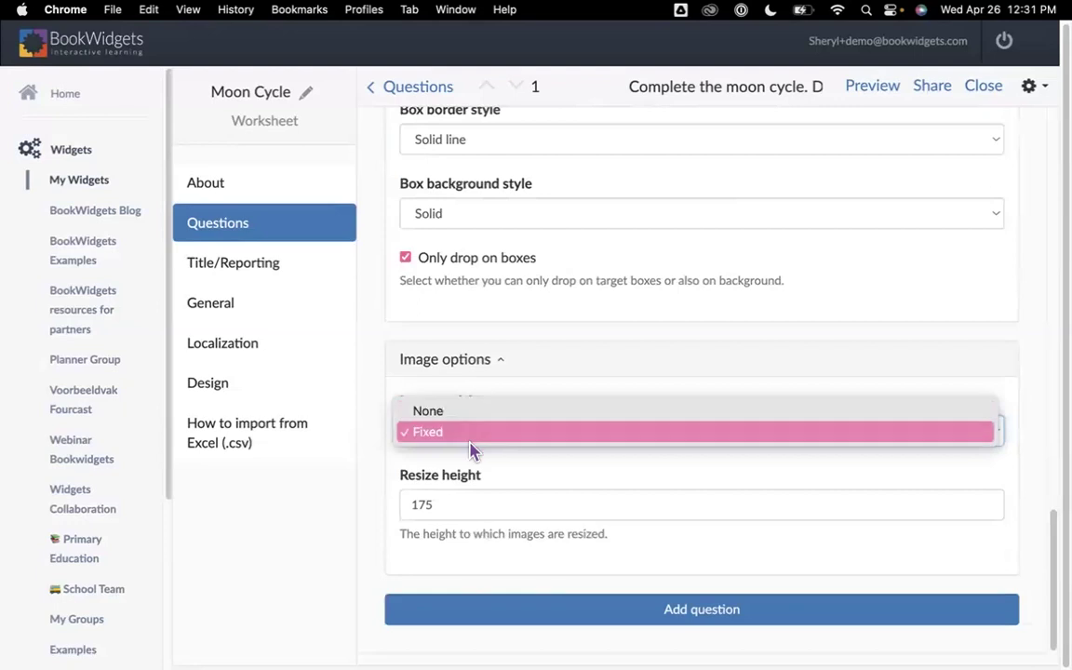
left_click(467, 439)
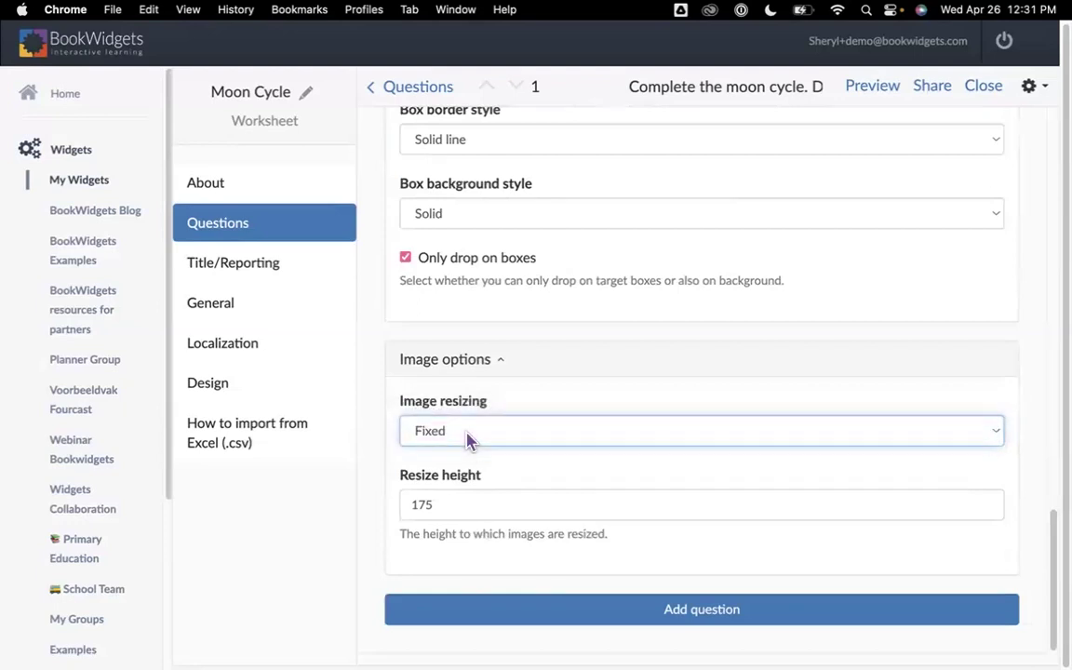
left_click(462, 512)
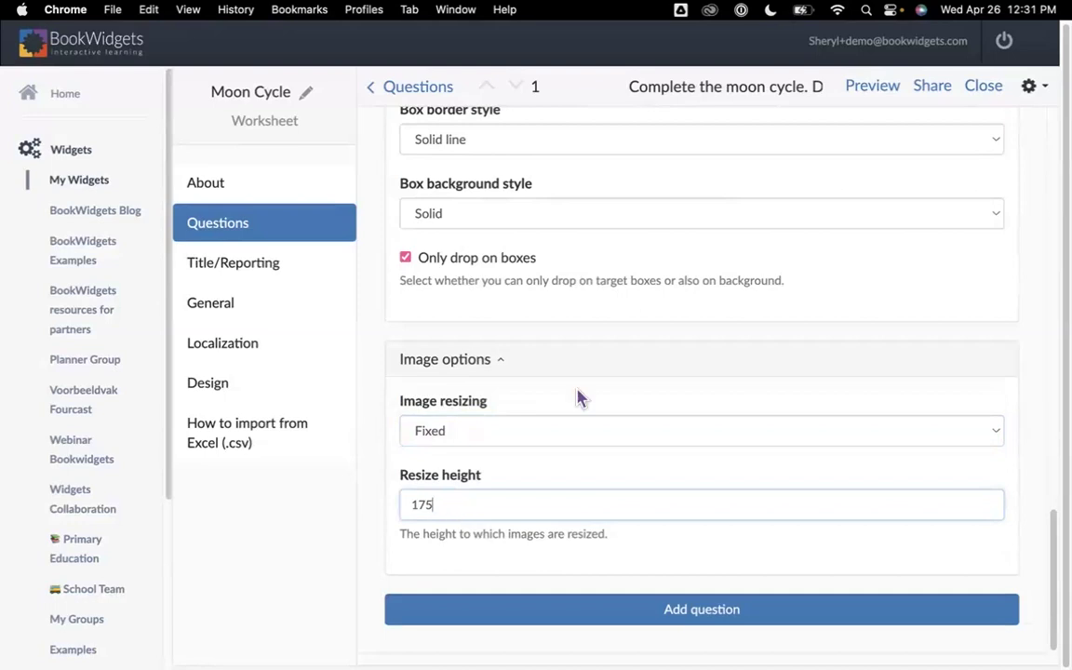
Turn on "Show header" for the moon cycle drop boxes and check the boxes in the student preview
scroll(813, 265, "up", 2)
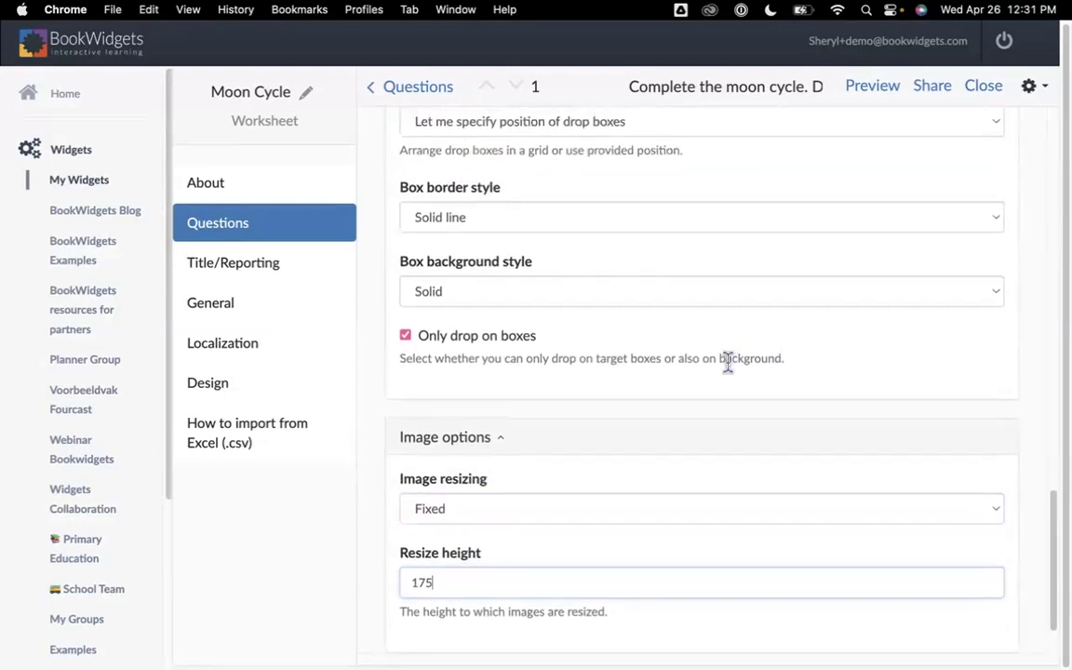
scroll(729, 371, "up", 5)
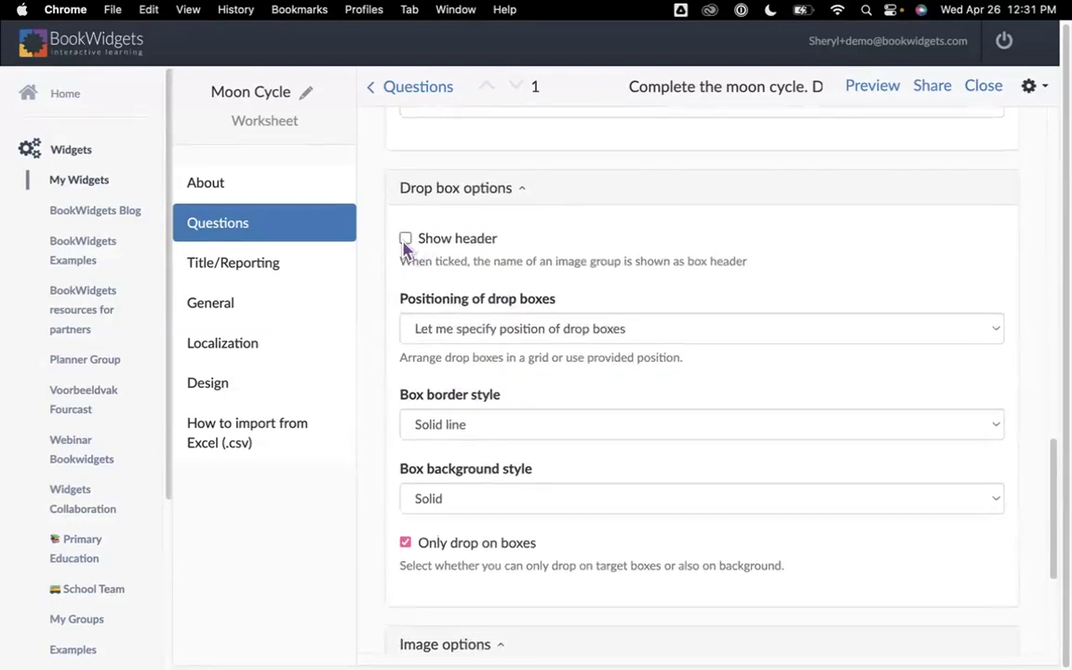
left_click(405, 240)
left_click(405, 240)
left_click(404, 240)
left_click(872, 89)
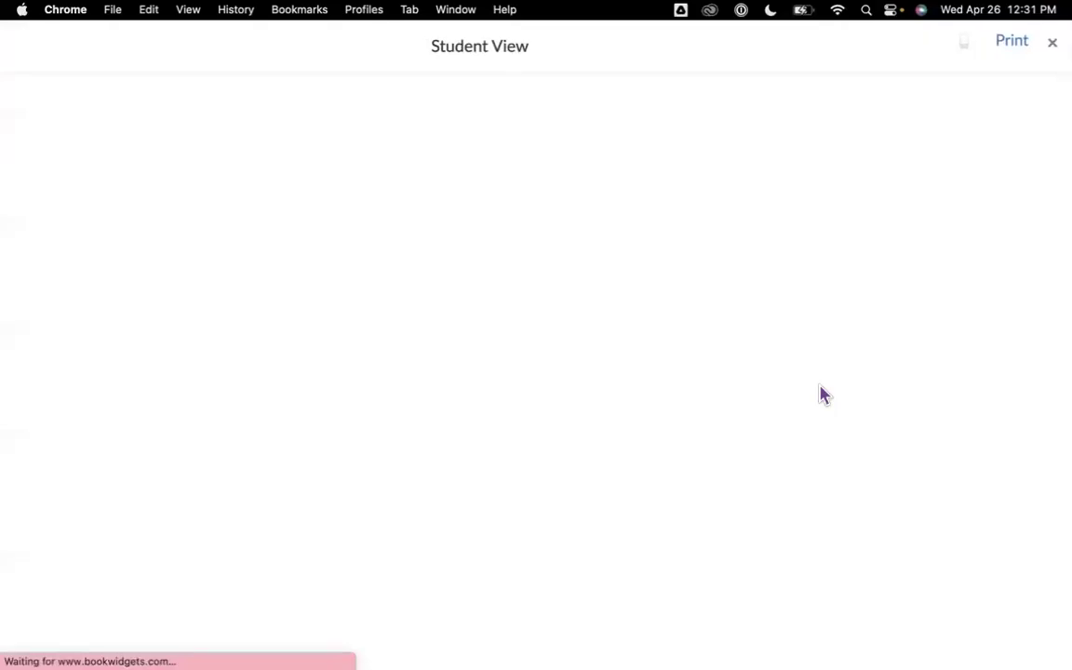
scroll(819, 383, "down", 6)
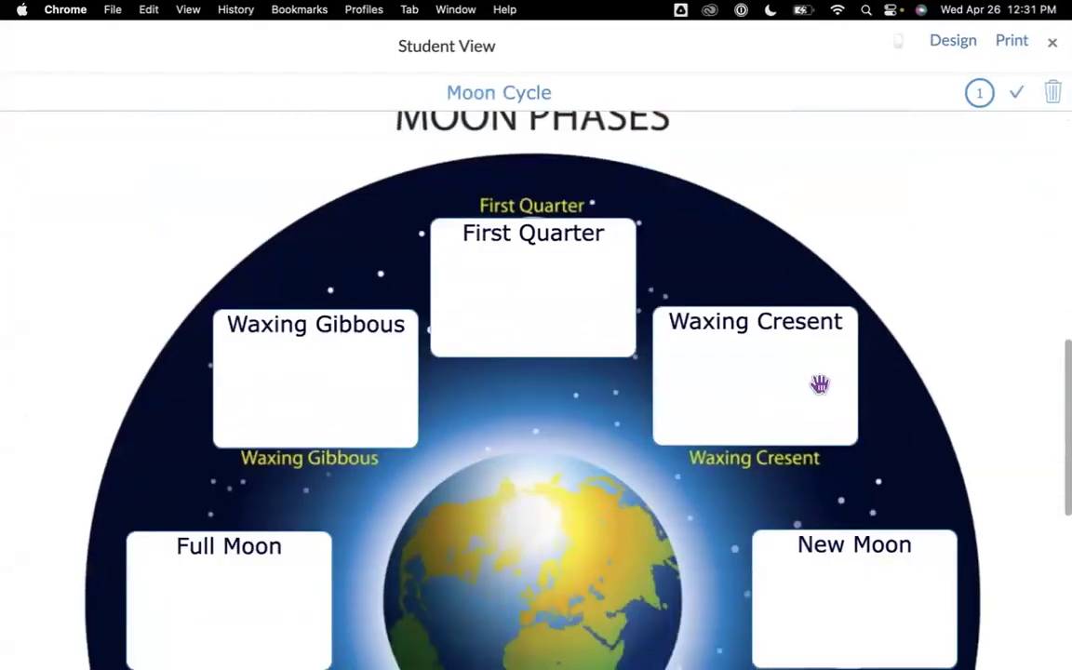
scroll(820, 383, "down", 3)
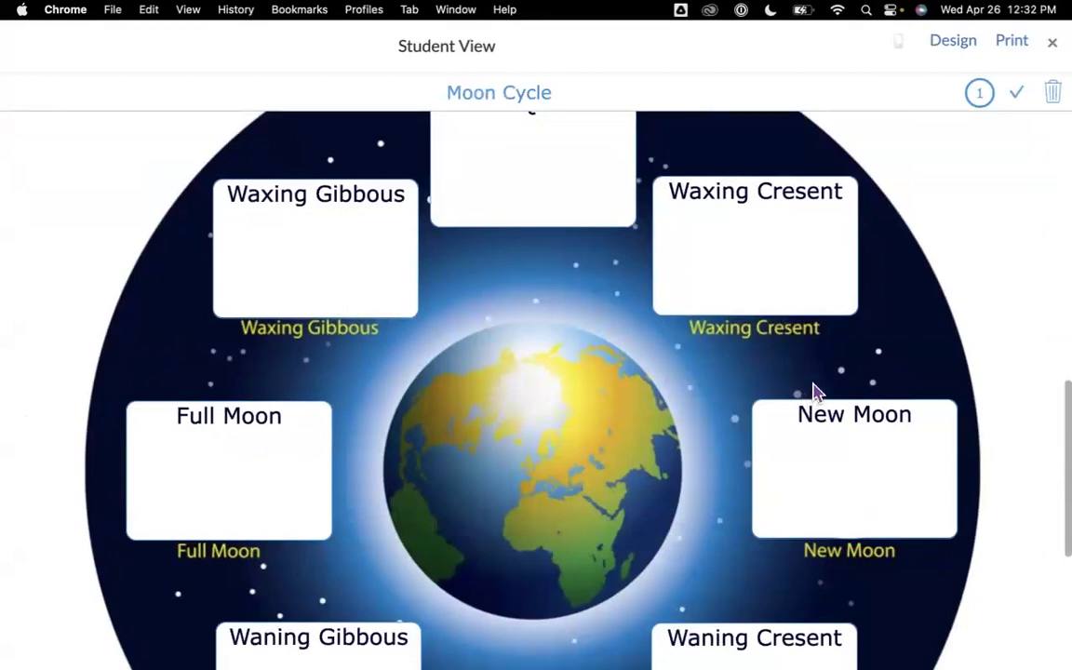
scroll(814, 391, "up", 1)
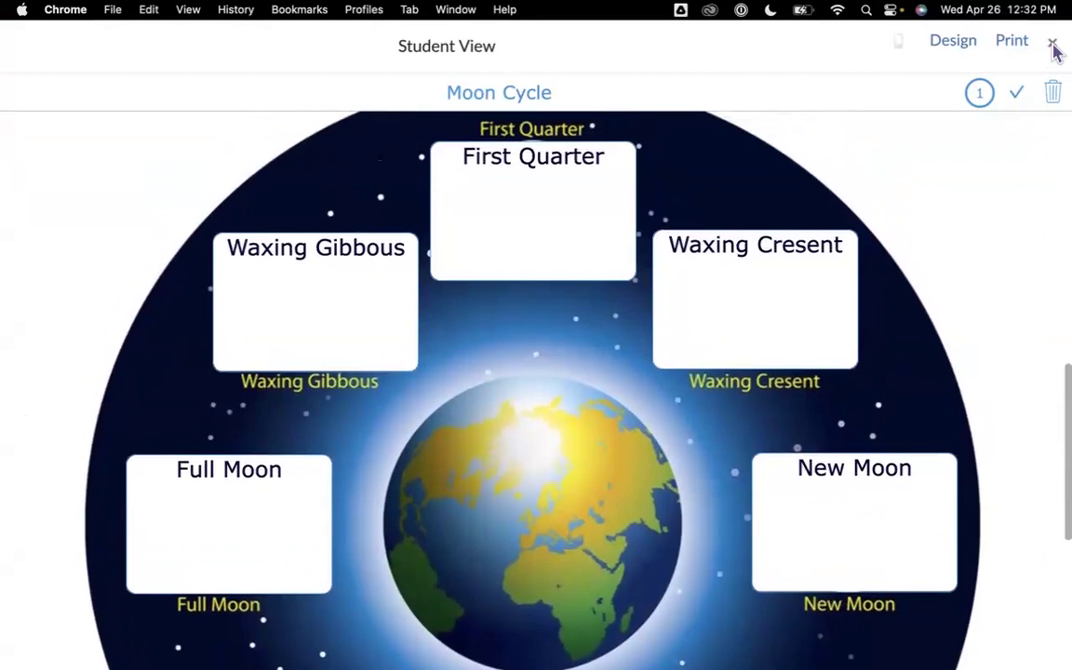
left_click(1052, 45)
Turn off "Show header" for the drop boxes and preview the moon cycle worksheet again
left_click(406, 240)
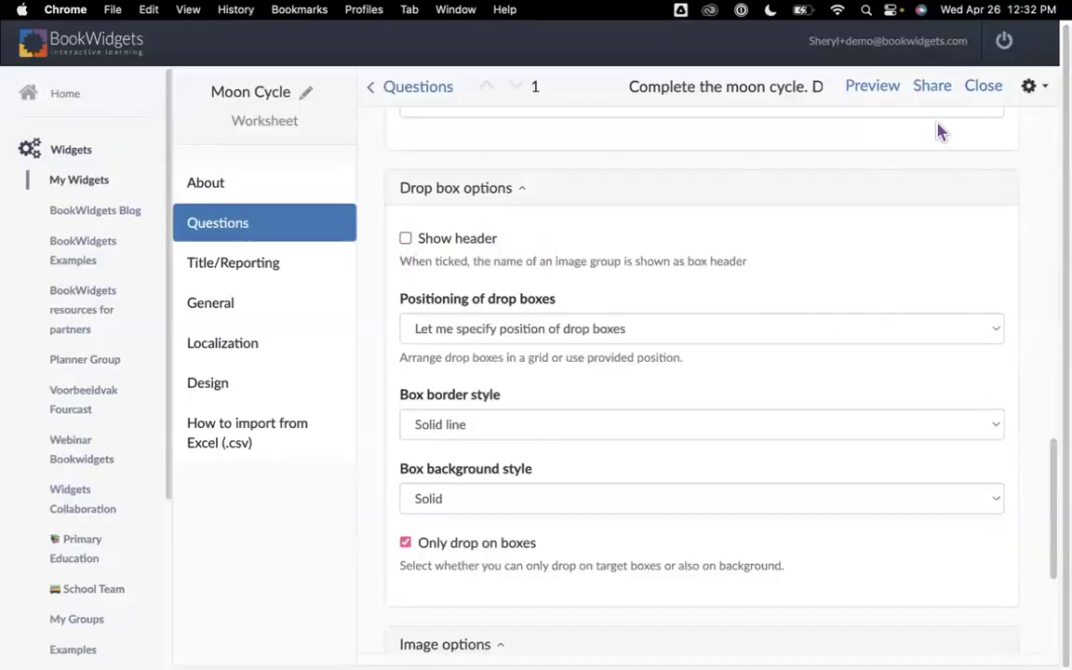
left_click(875, 87)
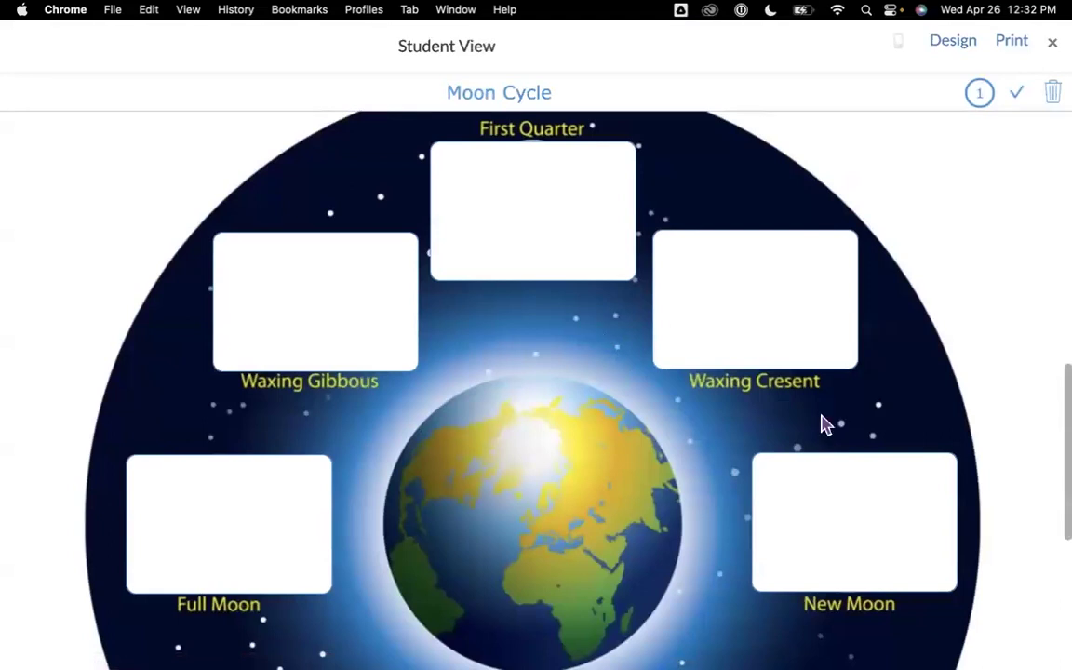
scroll(810, 422, "up", 5)
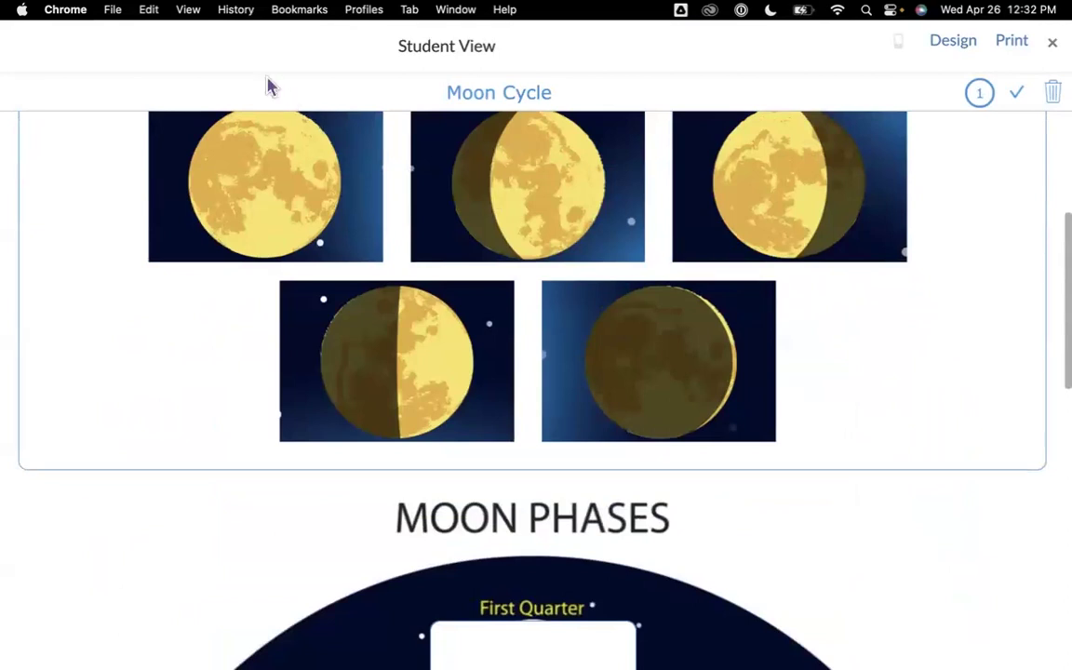
Switch to the presentation's "Crossword with images" slide and open its linked crossword example at question 2
mouse_move(24, 38)
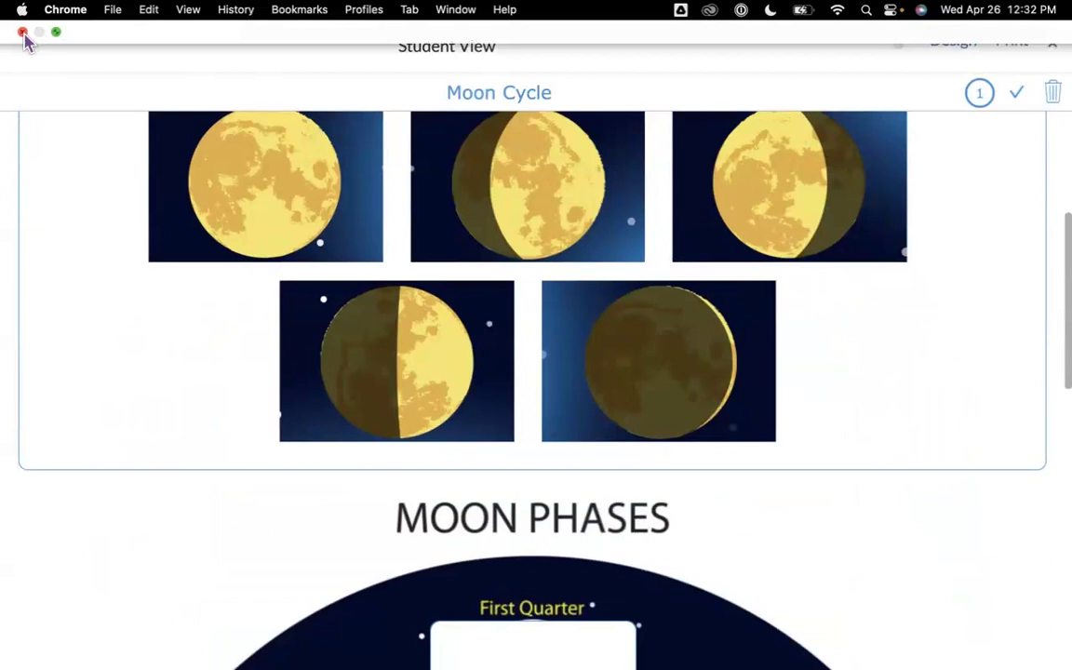
left_click(24, 36)
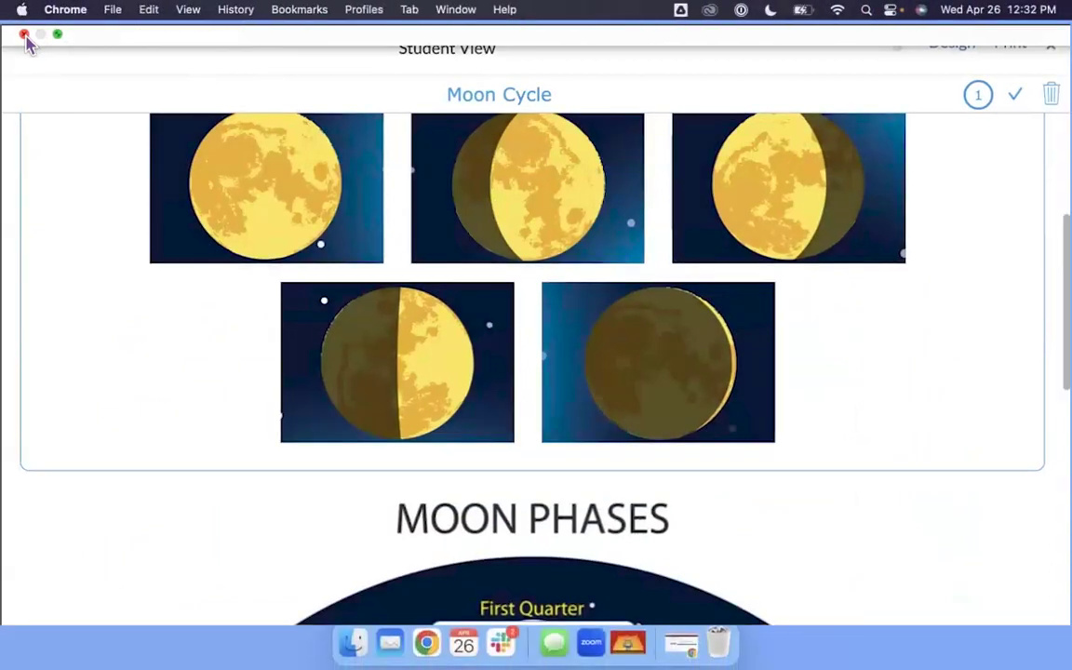
left_click(106, 629)
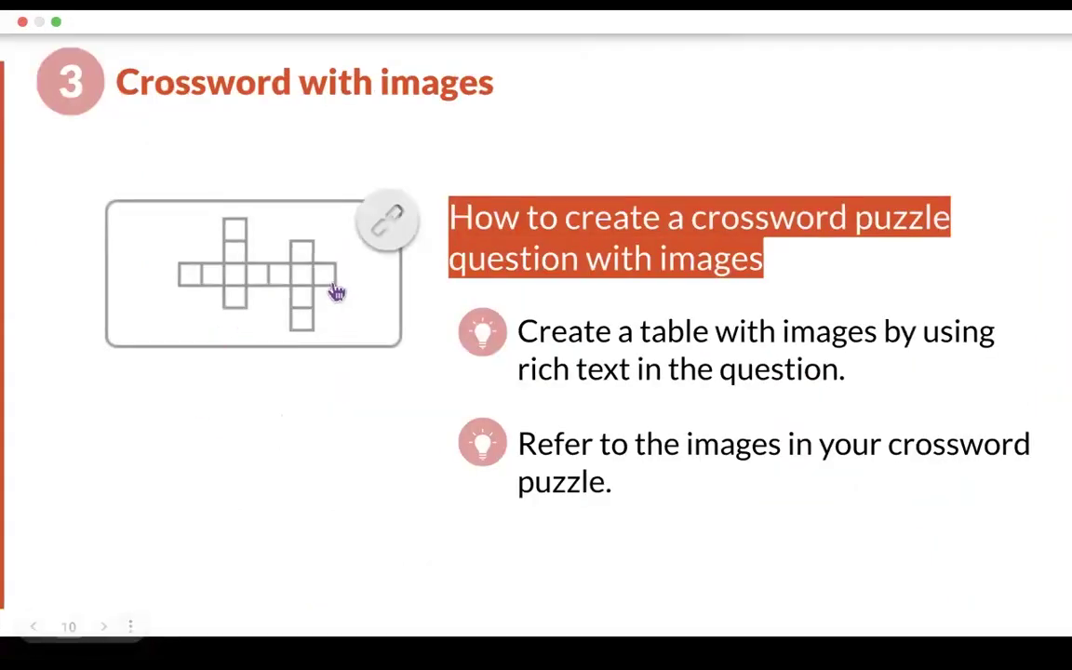
left_click(383, 227)
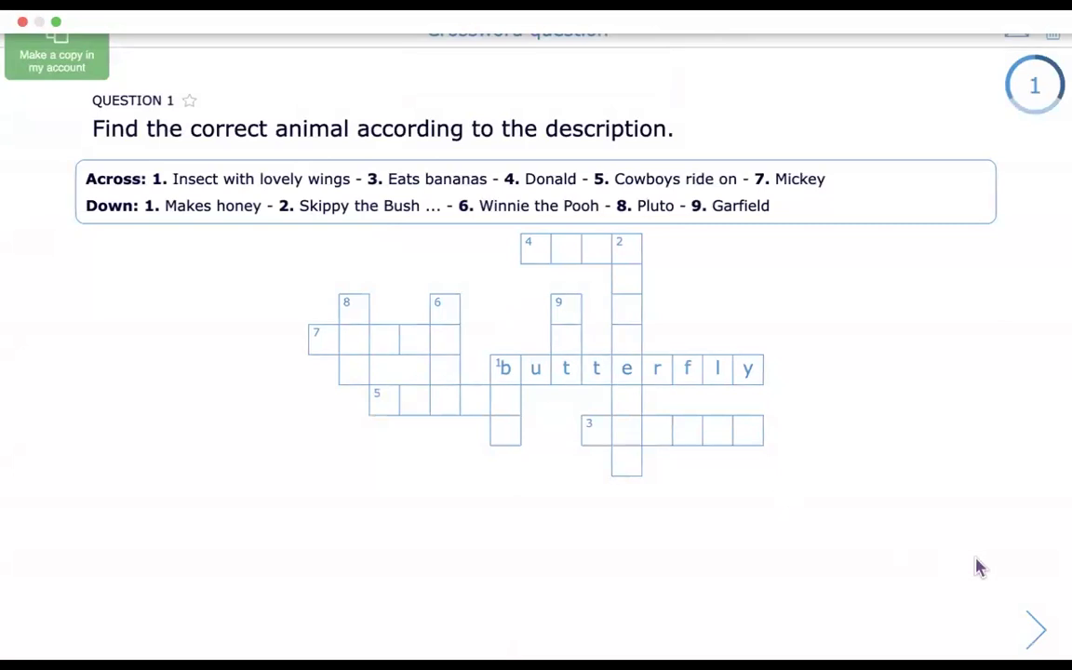
left_click(1035, 629)
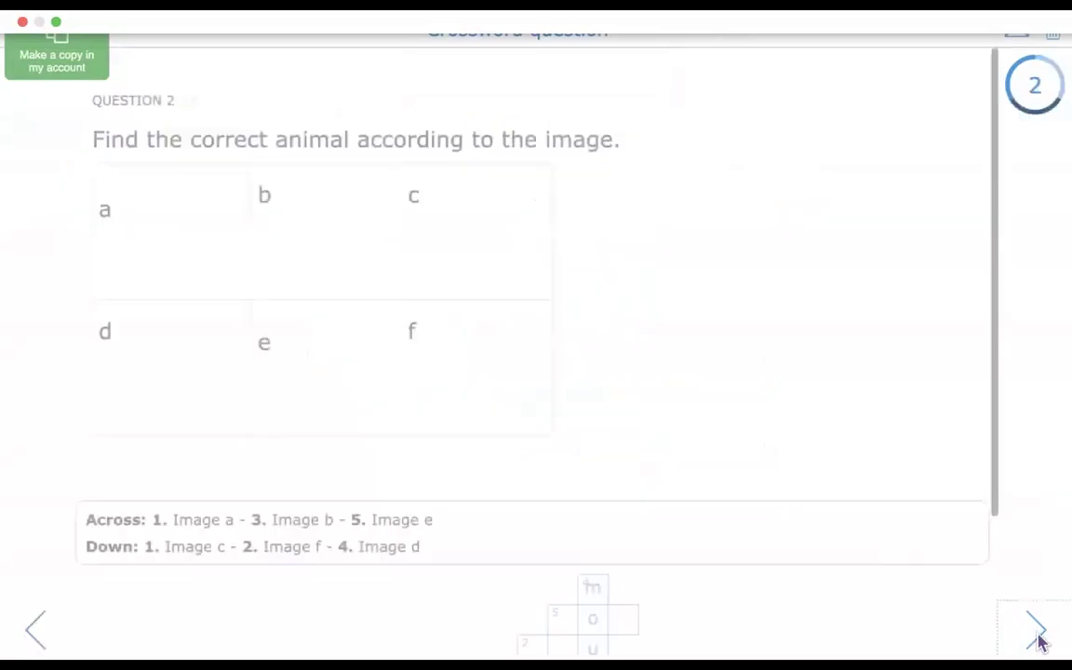
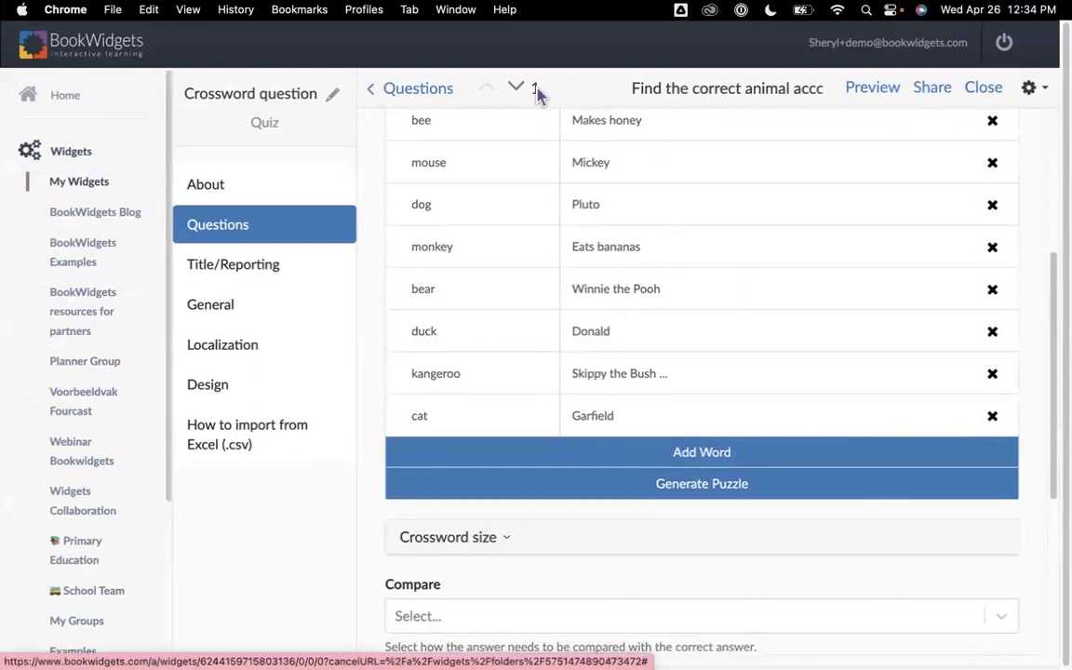
Go to question 2 in the crossword quiz editor and examine its table of lettered animal images
left_click(517, 87)
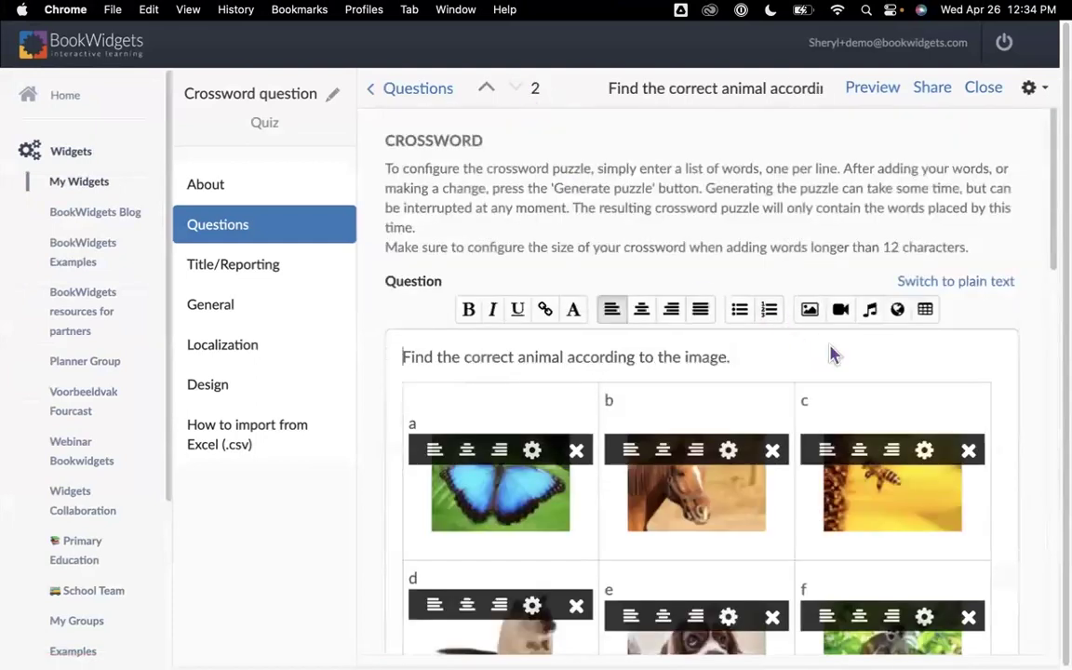
scroll(835, 351, "down", 3)
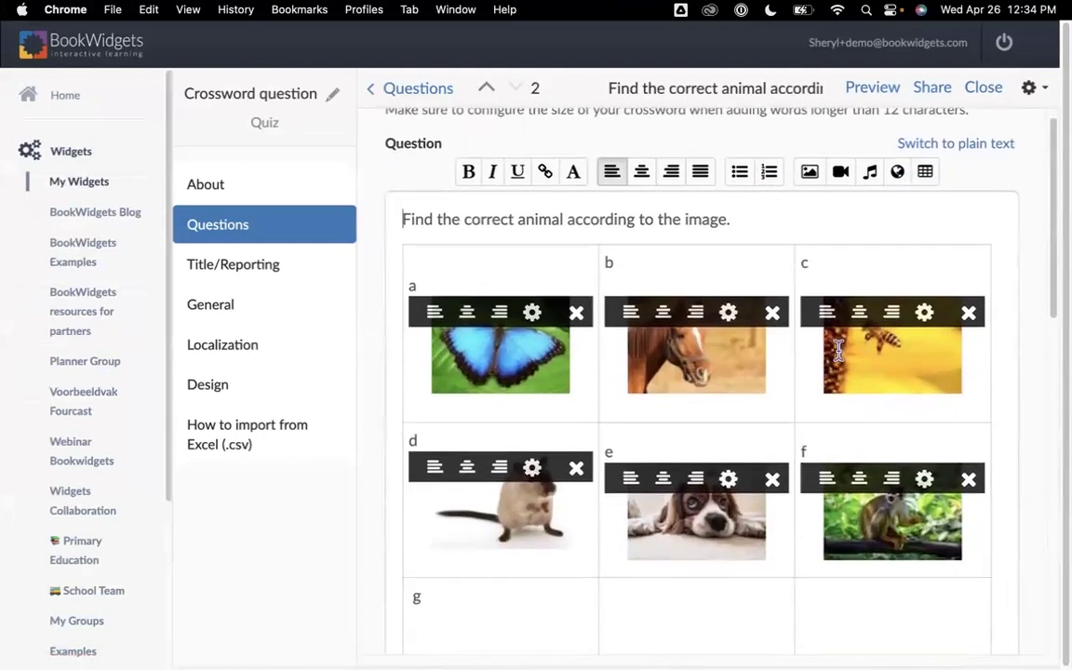
scroll(837, 349, "up", 3)
scroll(838, 349, "down", 1)
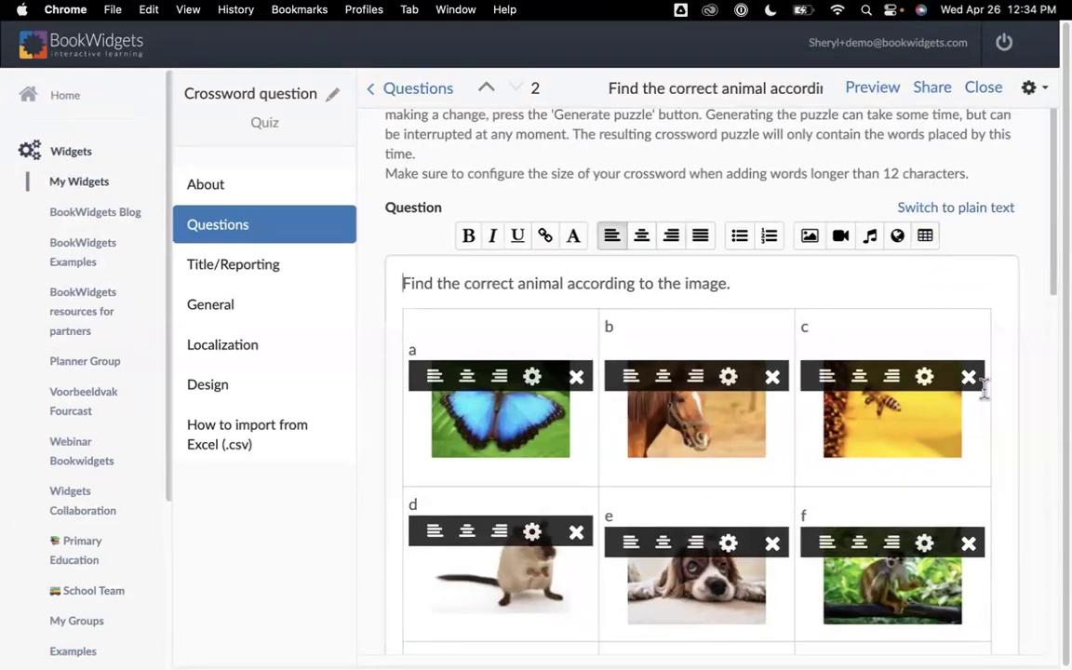
scroll(982, 382, "down", 5)
scroll(982, 381, "up", 2)
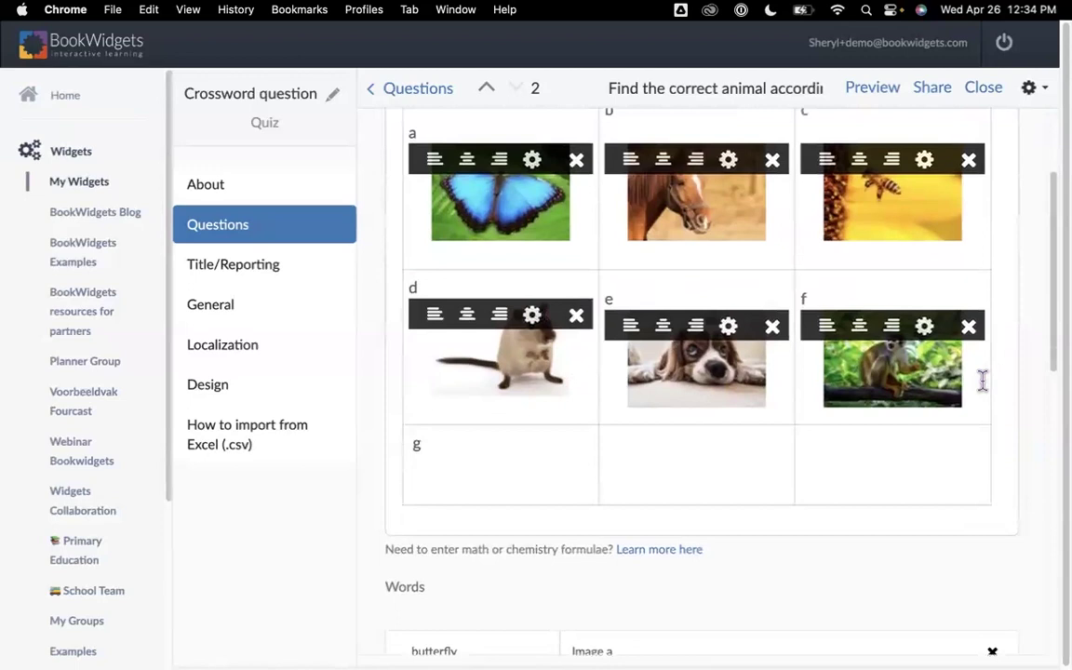
scroll(983, 378, "up", 2)
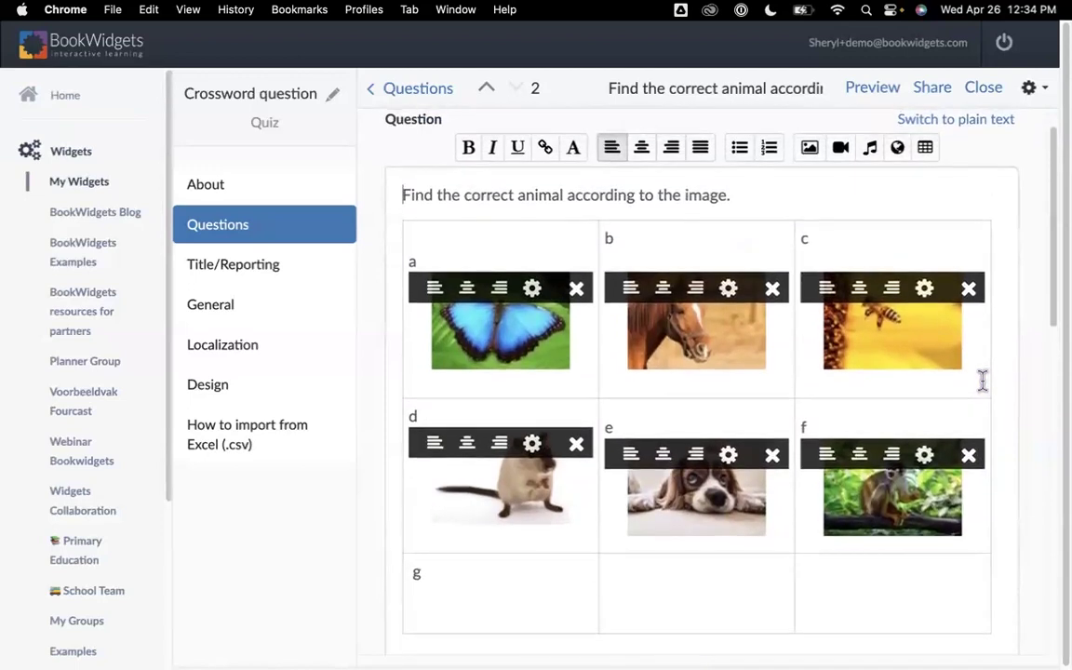
scroll(984, 377, "down", 4)
scroll(713, 400, "up", 3)
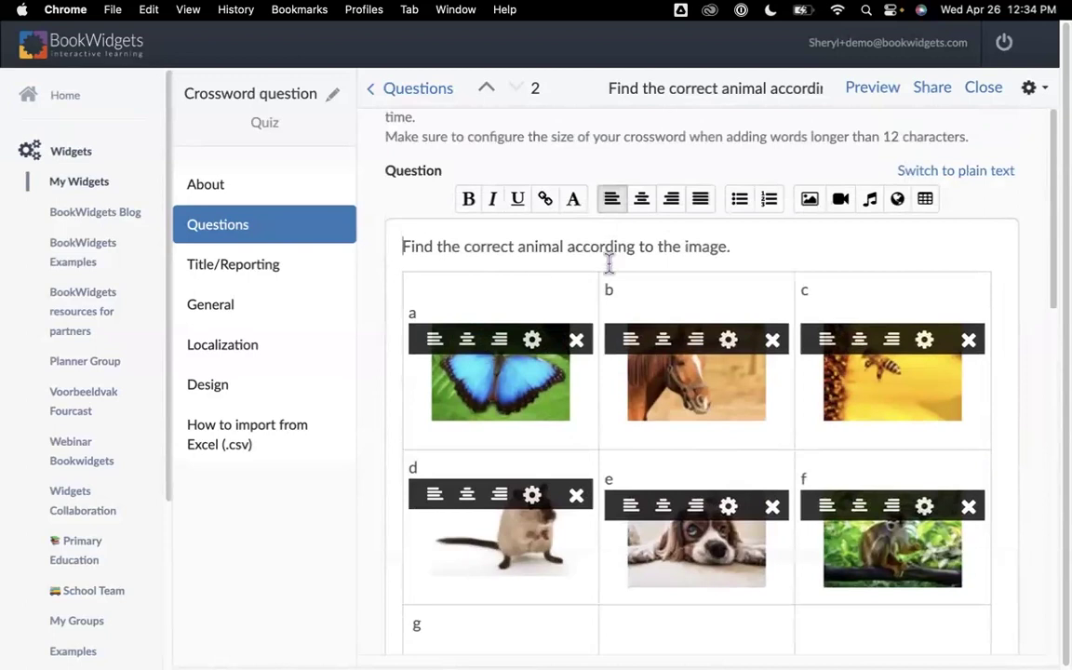
scroll(814, 261, "down", 5)
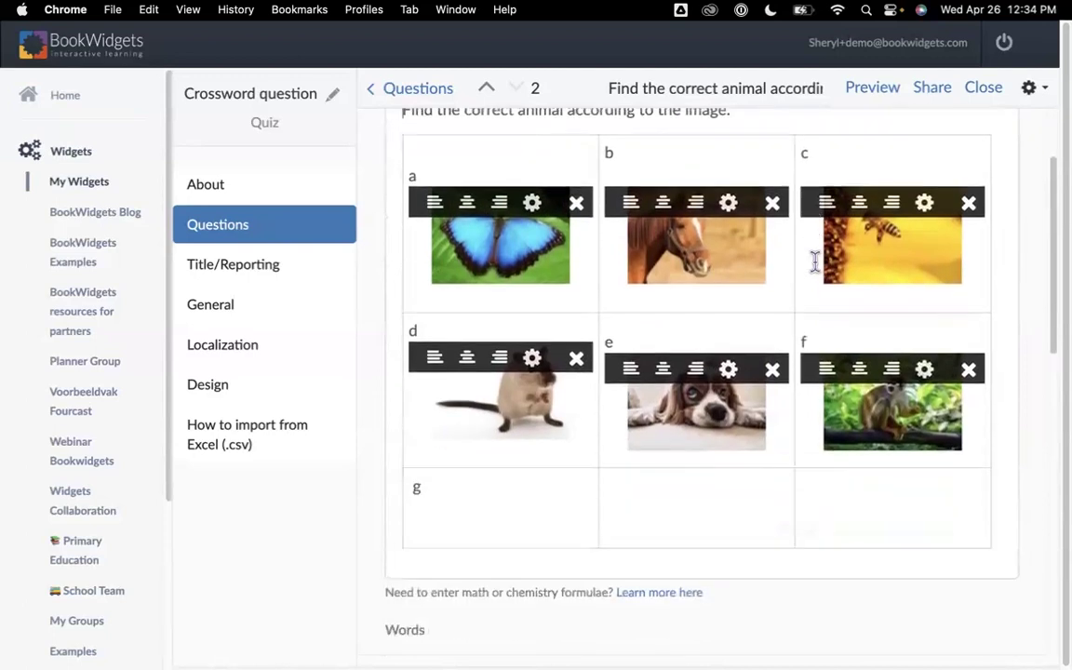
Search online images for "hippo" and insert a hippo photo into table cell g of the crossword question
left_click(448, 424)
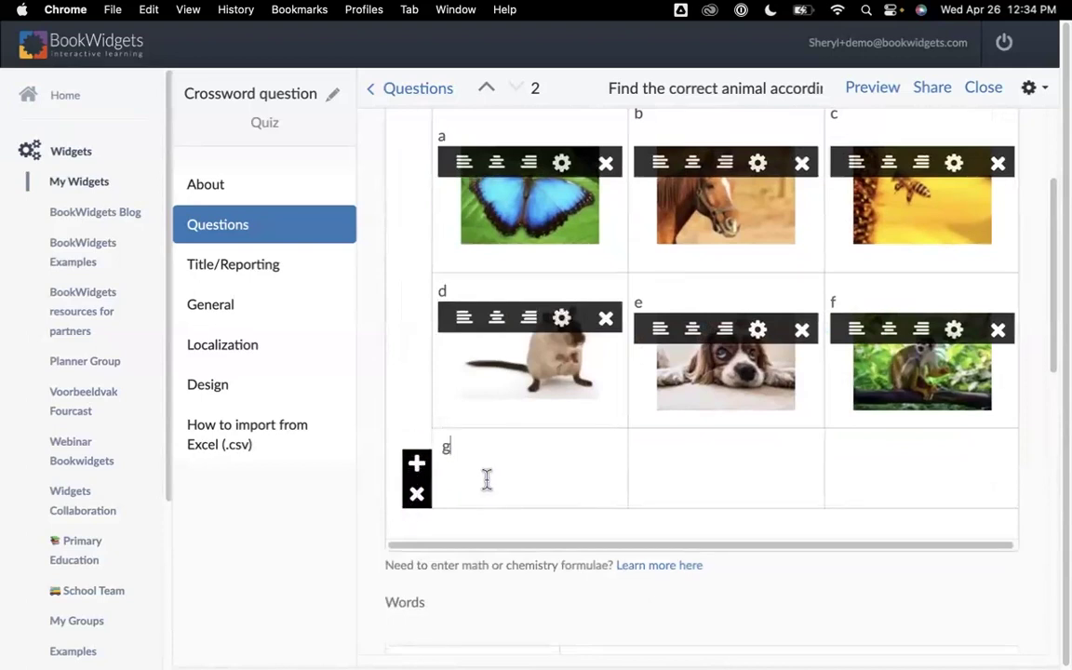
scroll(824, 417, "up", 5)
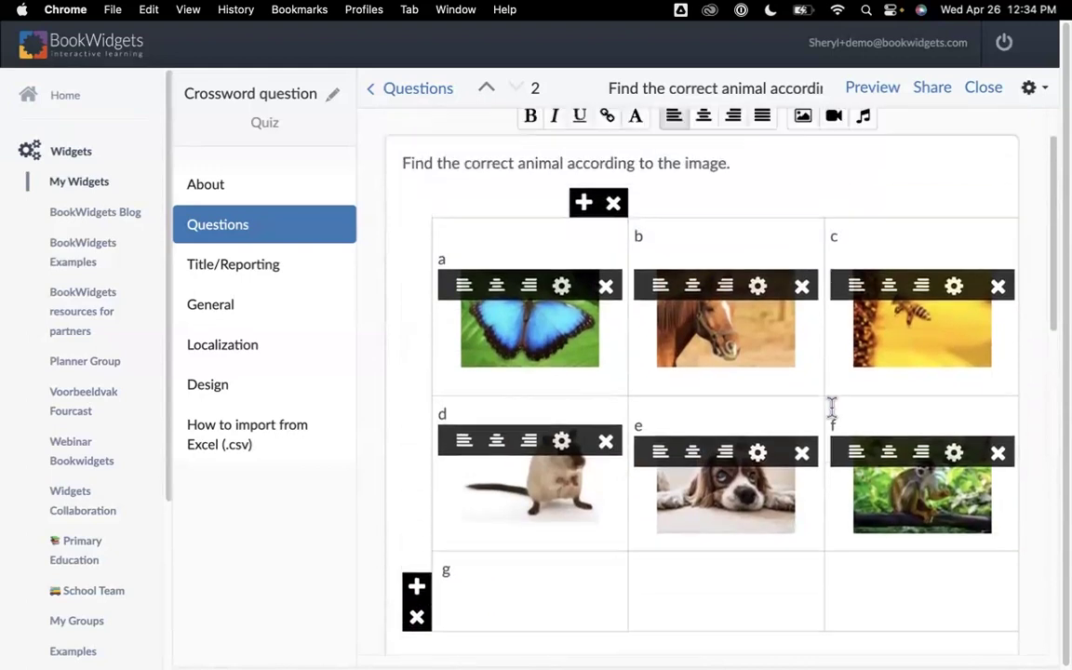
left_click(803, 253)
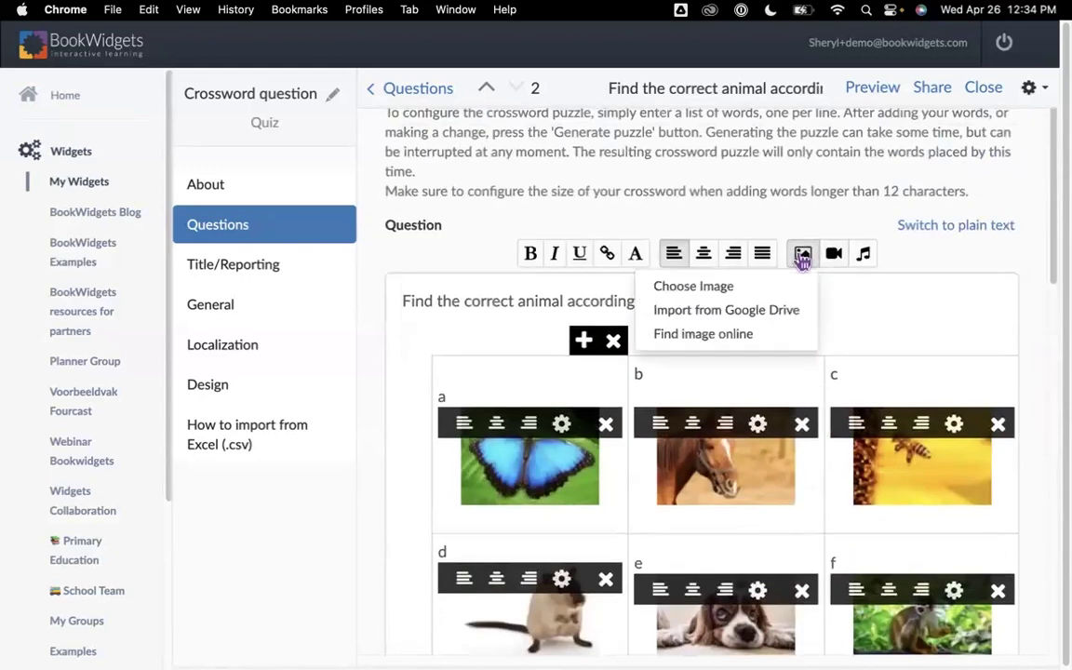
left_click(717, 334)
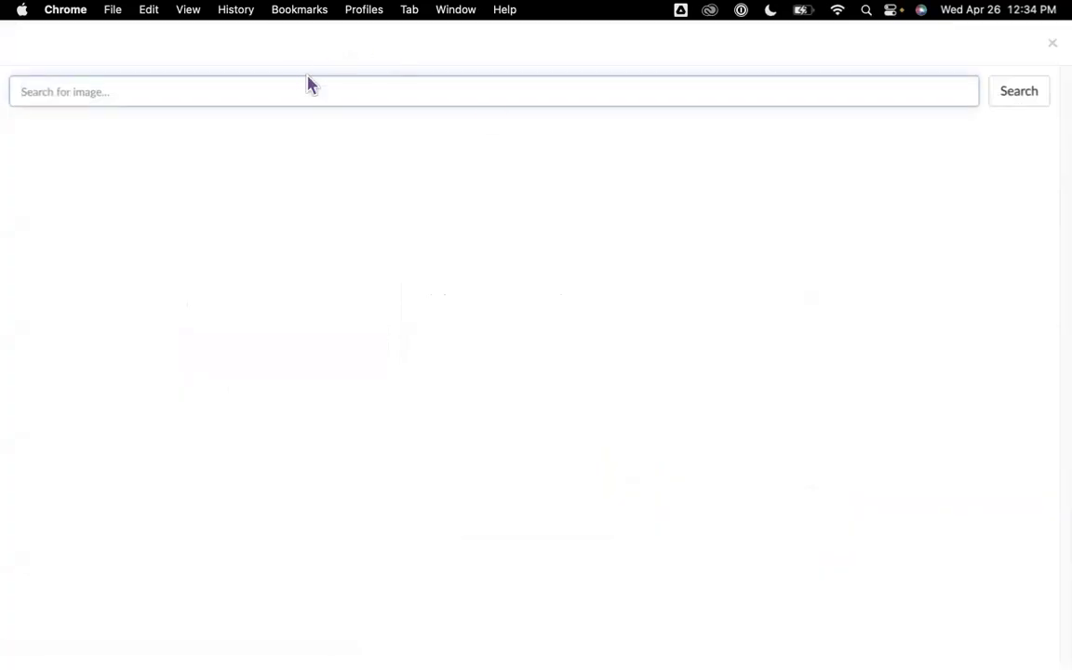
type("hippo")
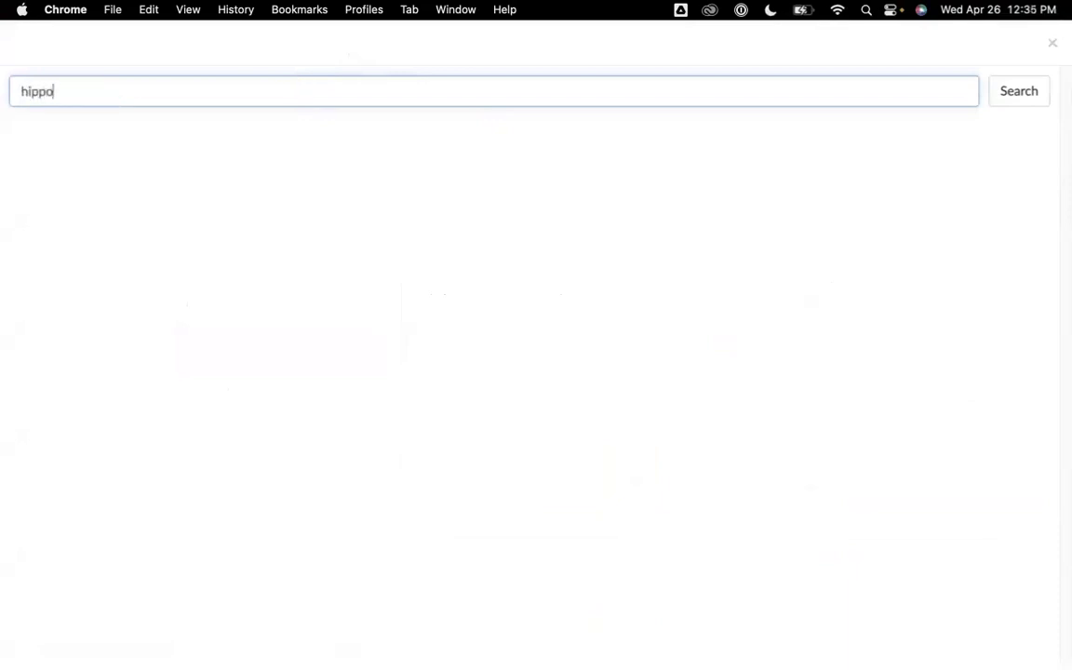
key("Return")
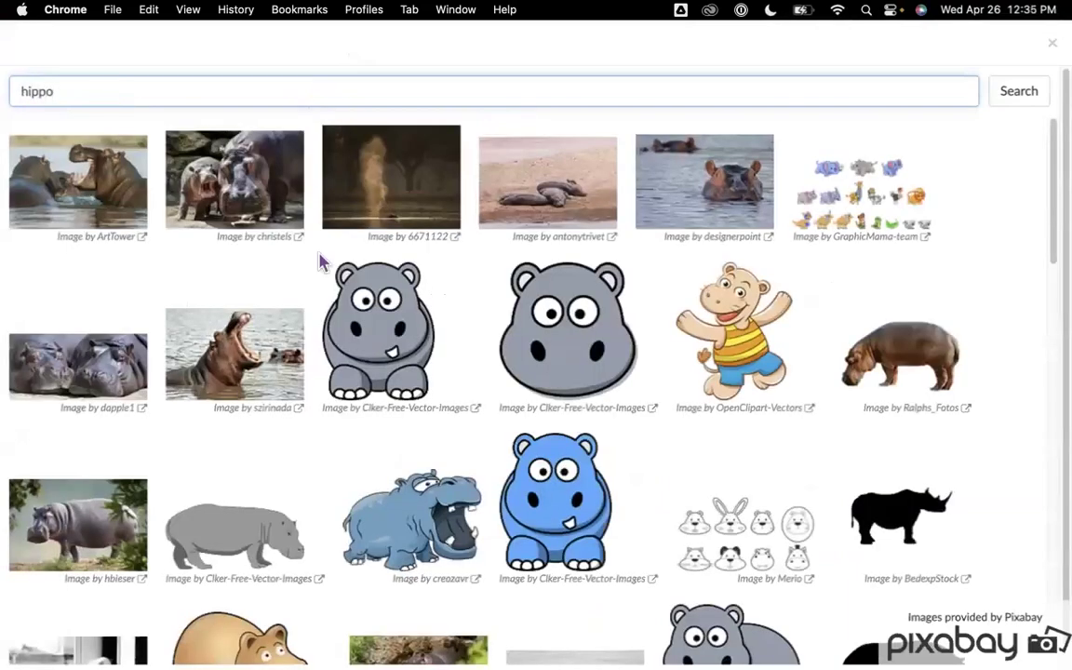
scroll(279, 345, "down", 3)
left_click(83, 411)
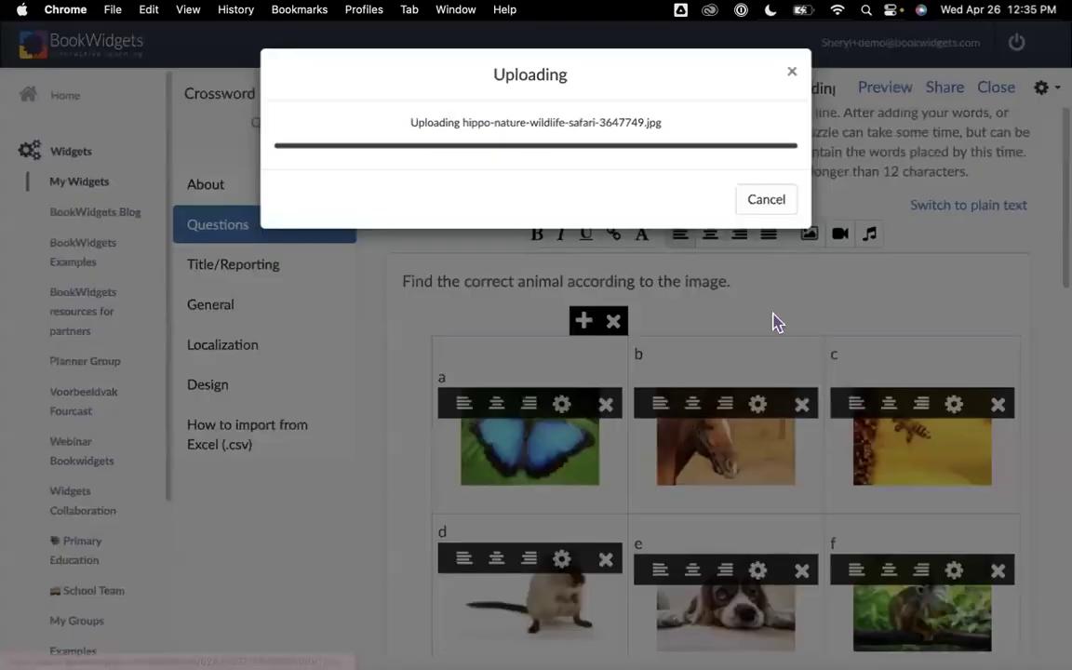
Give the hippo image a manual resolution of 250 wide by 106 high with unlinked proportions, and recheck its image settings
scroll(789, 302, "down", 8)
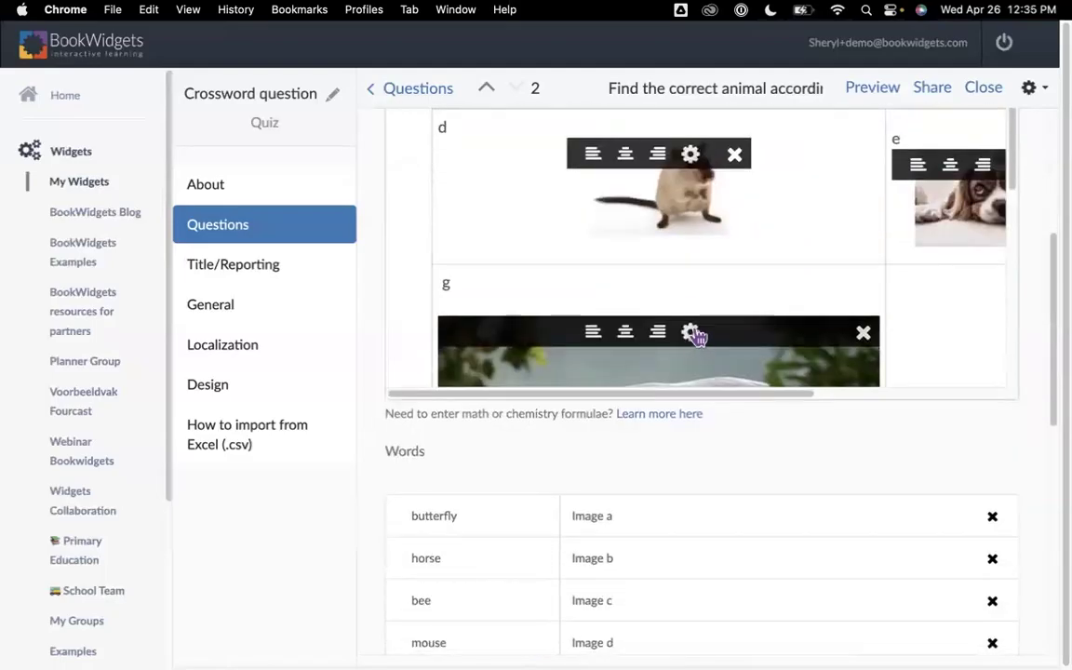
left_click(691, 333)
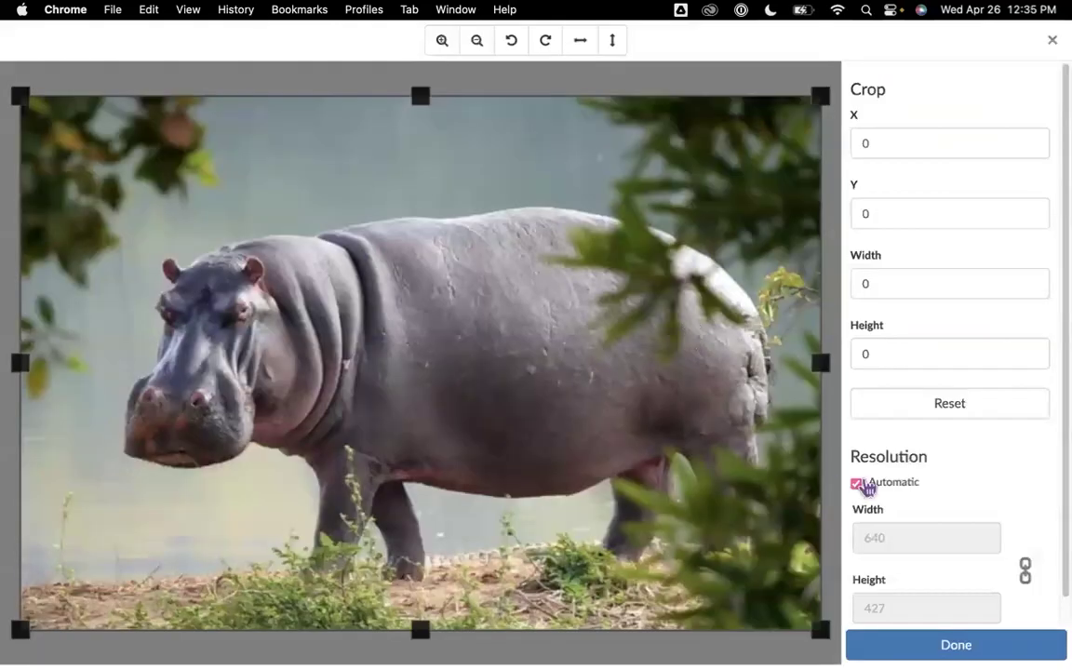
left_click(857, 484)
left_click(1026, 571)
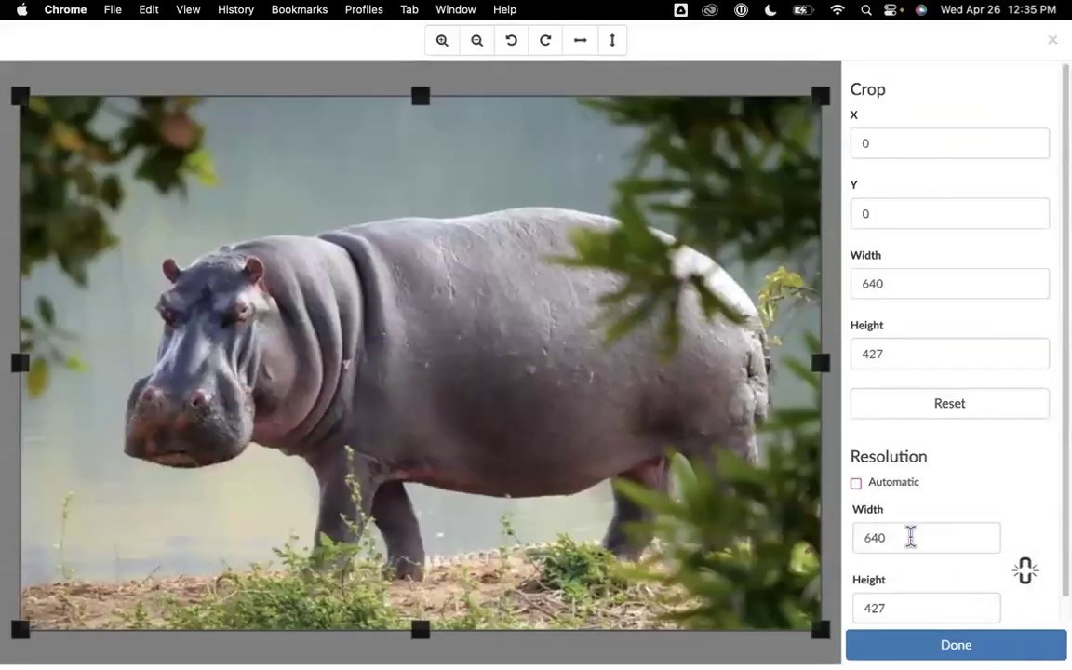
double_click(909, 537)
type("250")
key("Tab")
type("106")
left_click(1001, 646)
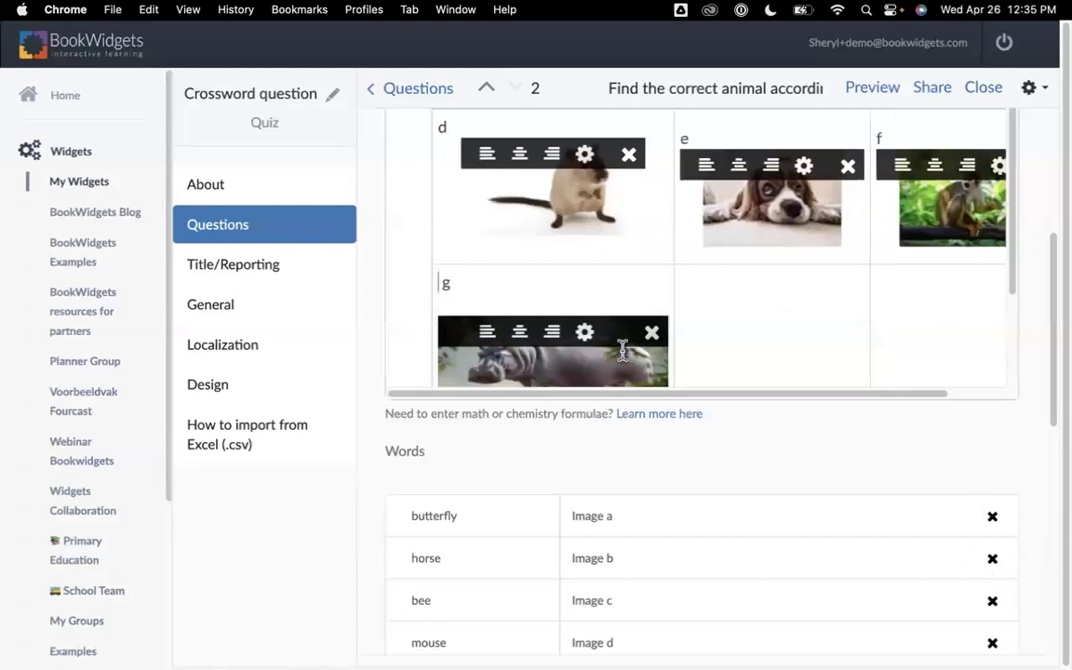
left_click(584, 333)
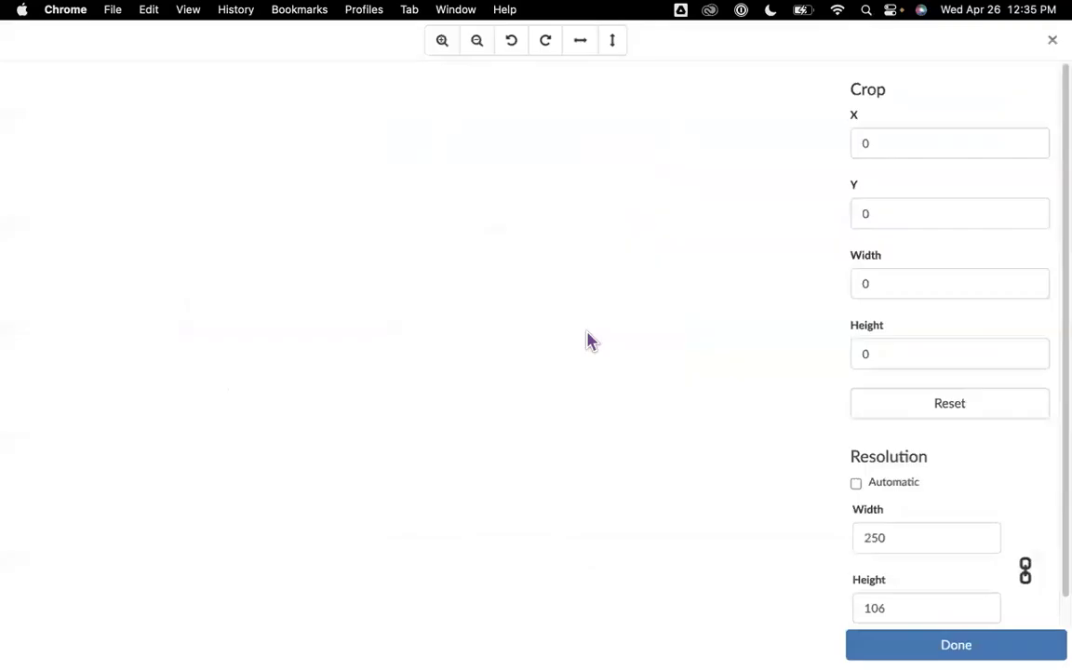
left_click(1052, 41)
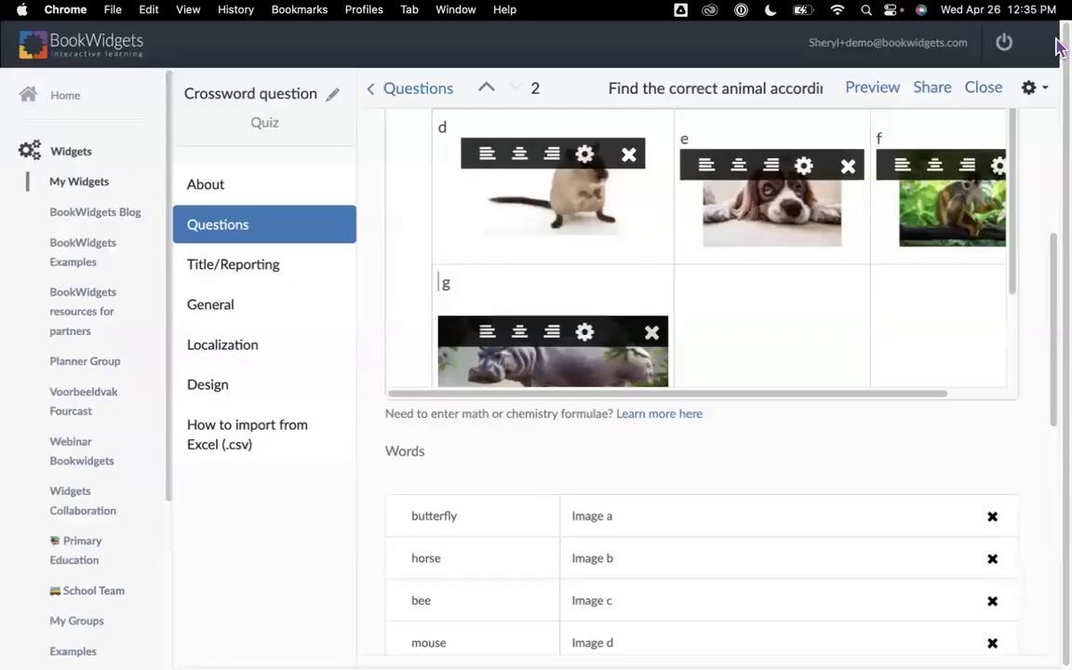
Add the word "hippe" with the description "Image g" to the crossword's word list and regenerate the puzzle
scroll(680, 339, "down", 2)
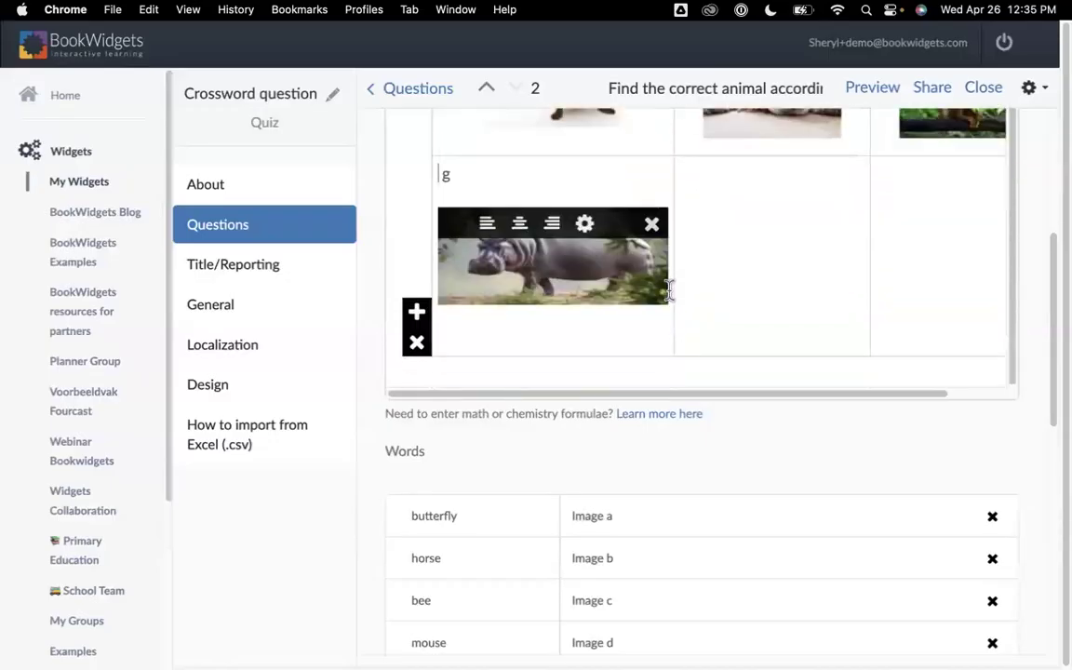
scroll(668, 286, "down", 5)
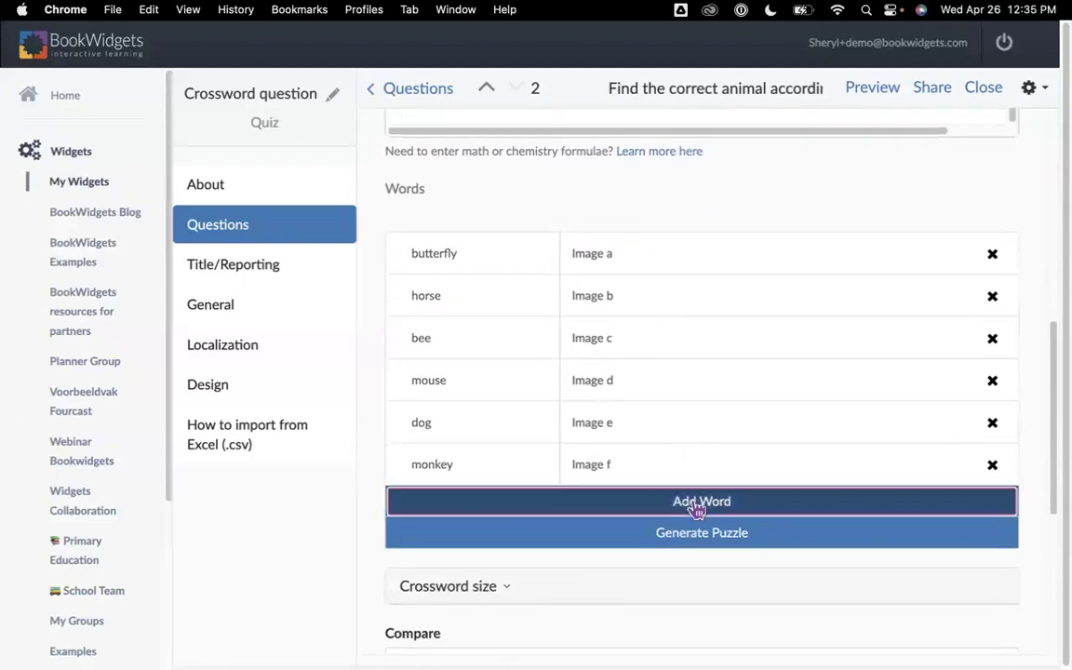
left_click(696, 506)
type("Hi")
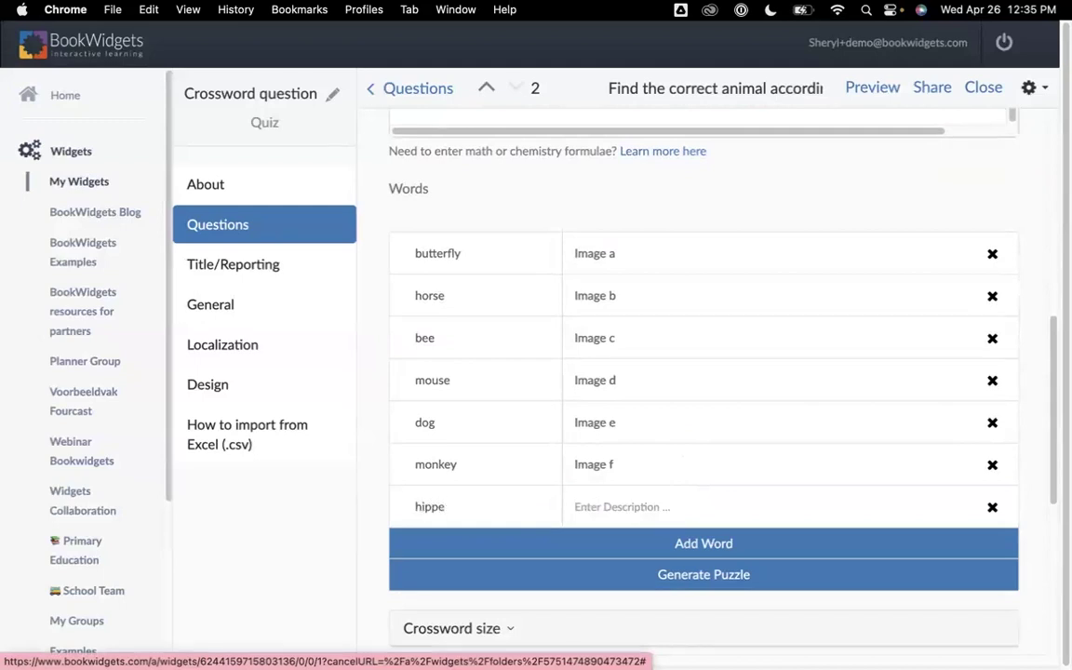
key("Tab")
type("I")
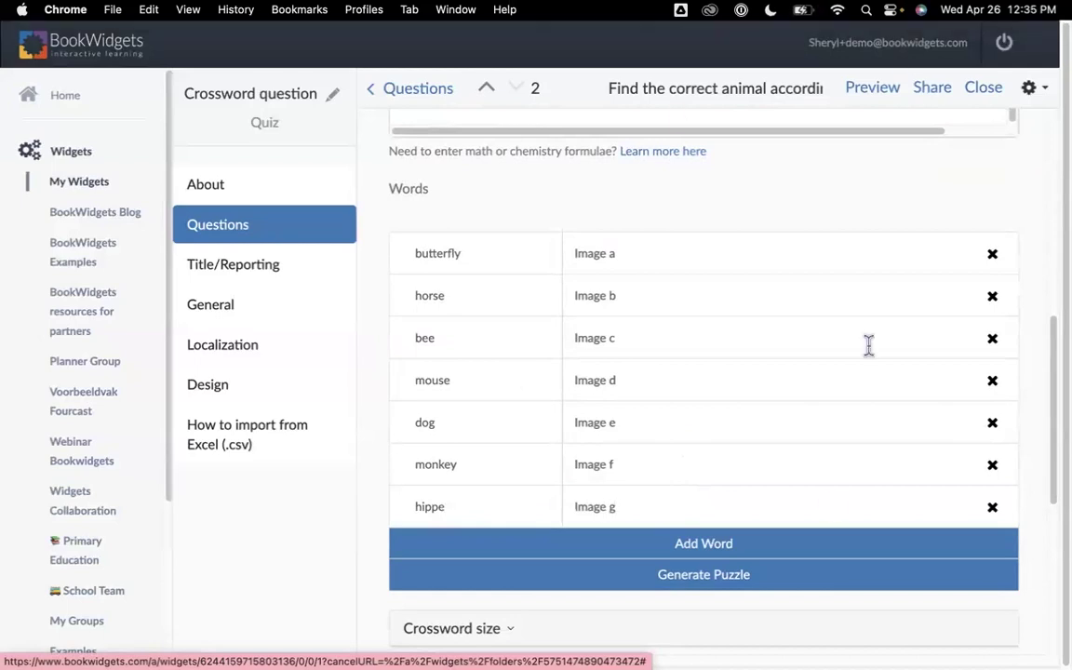
left_click(766, 577)
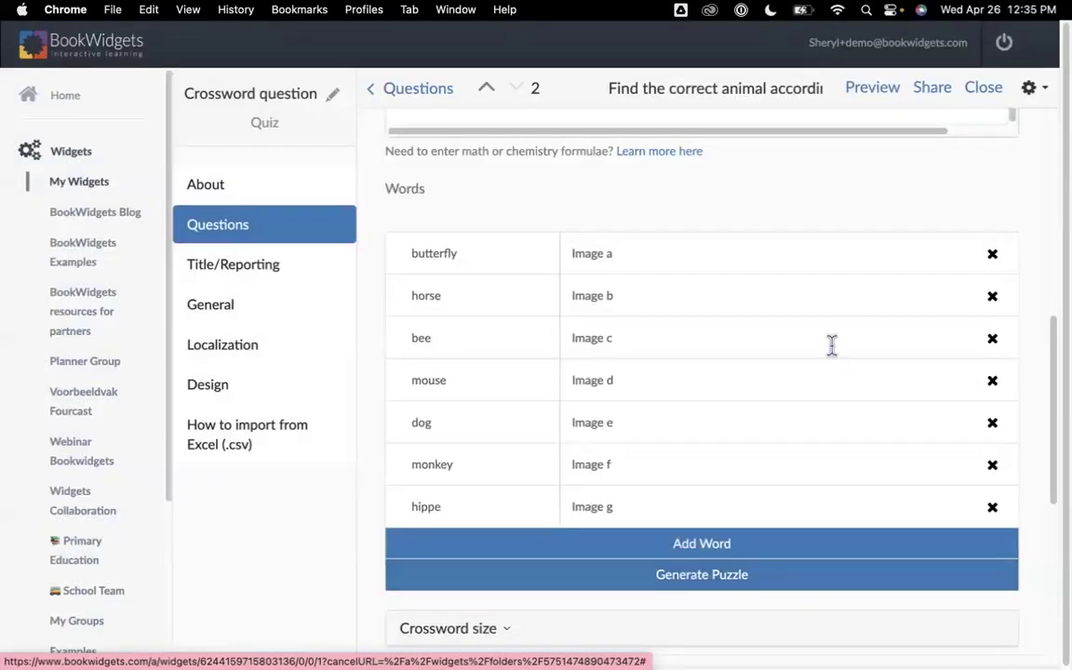
Preview question 2 in student view, examine its image table, clues and crossword grid, and recheck the image table in the editor
left_click(872, 89)
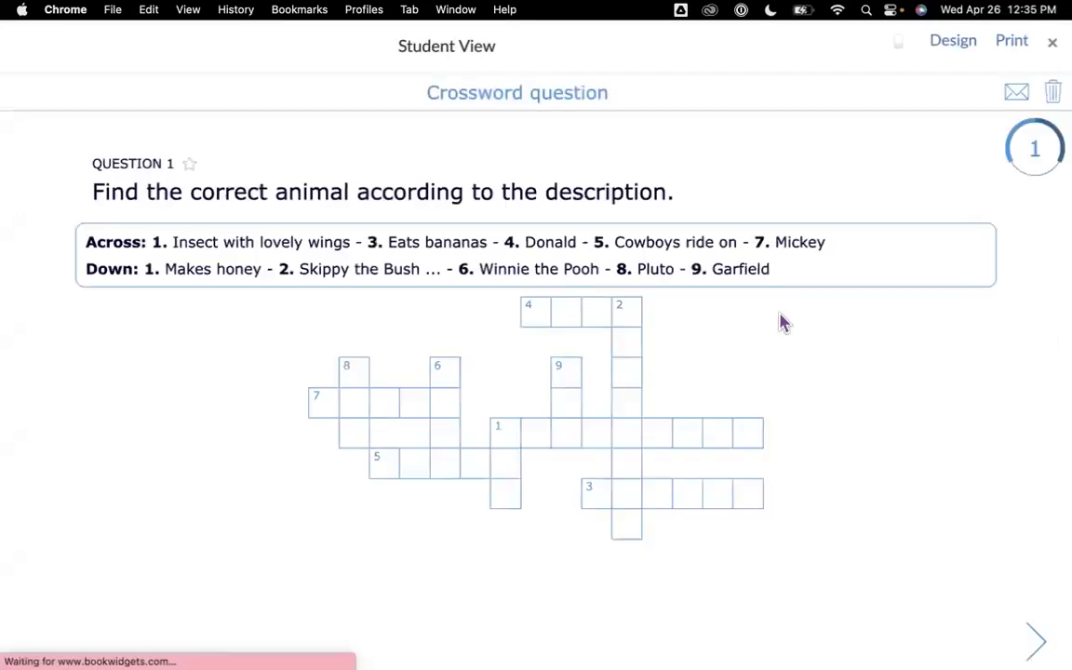
left_click(1034, 644)
scroll(852, 503, "down", 5)
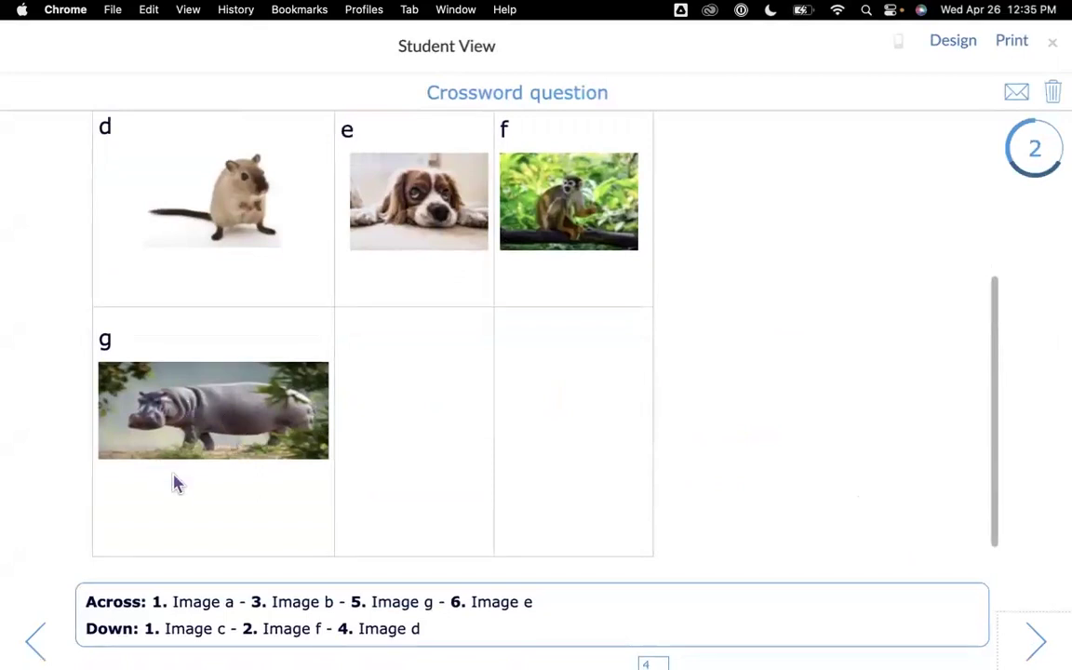
scroll(728, 427, "down", 4)
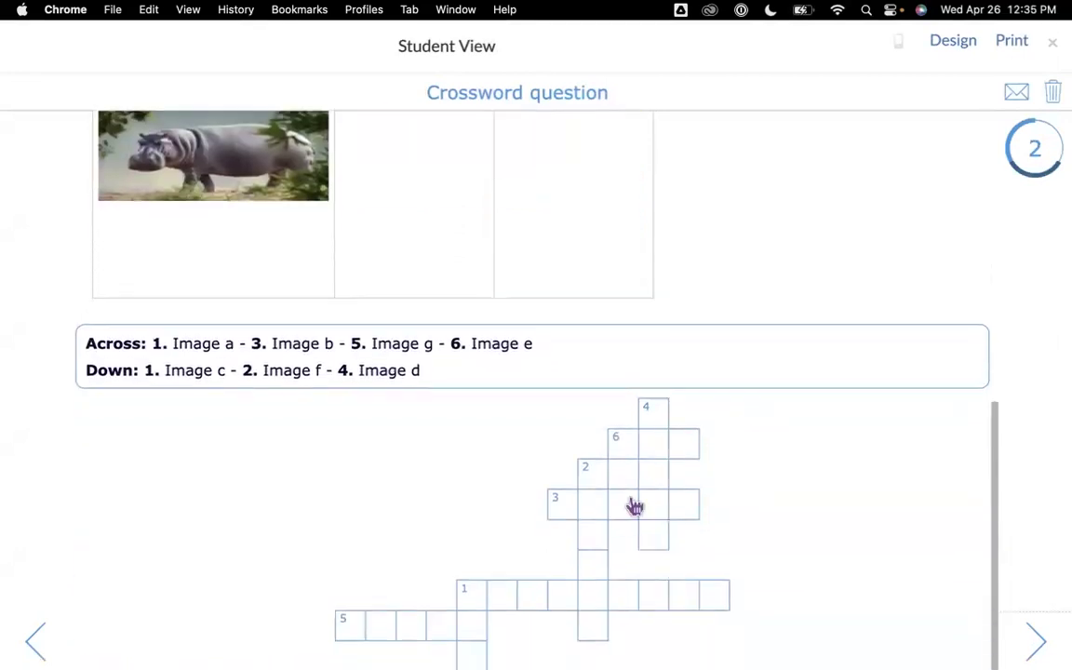
left_click(1050, 48)
scroll(678, 389, "up", 10)
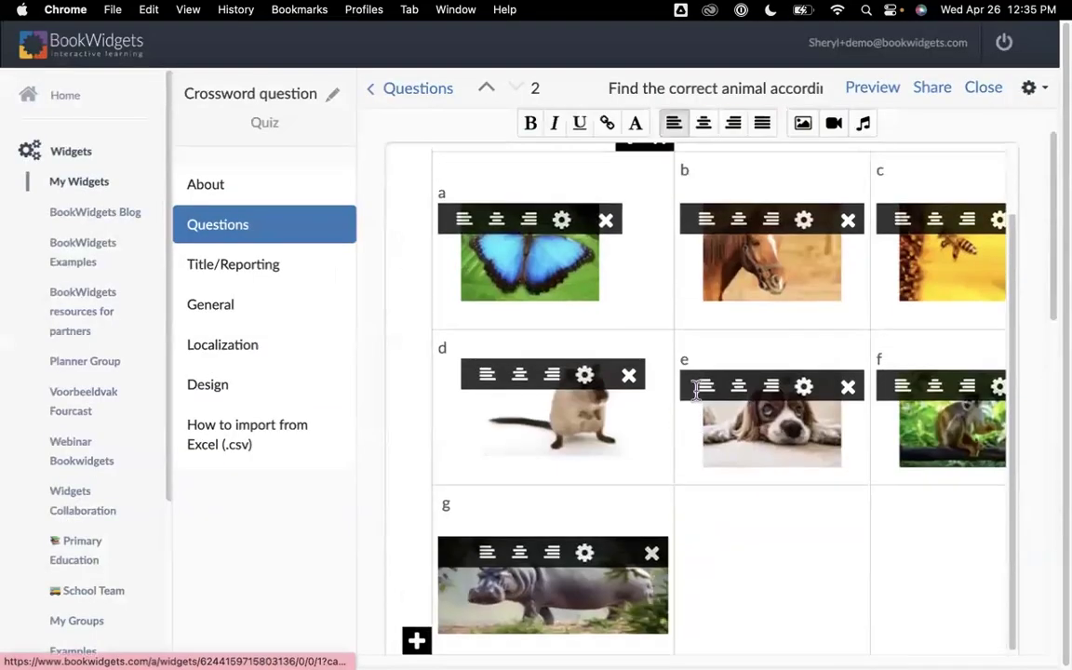
scroll(696, 391, "up", 2)
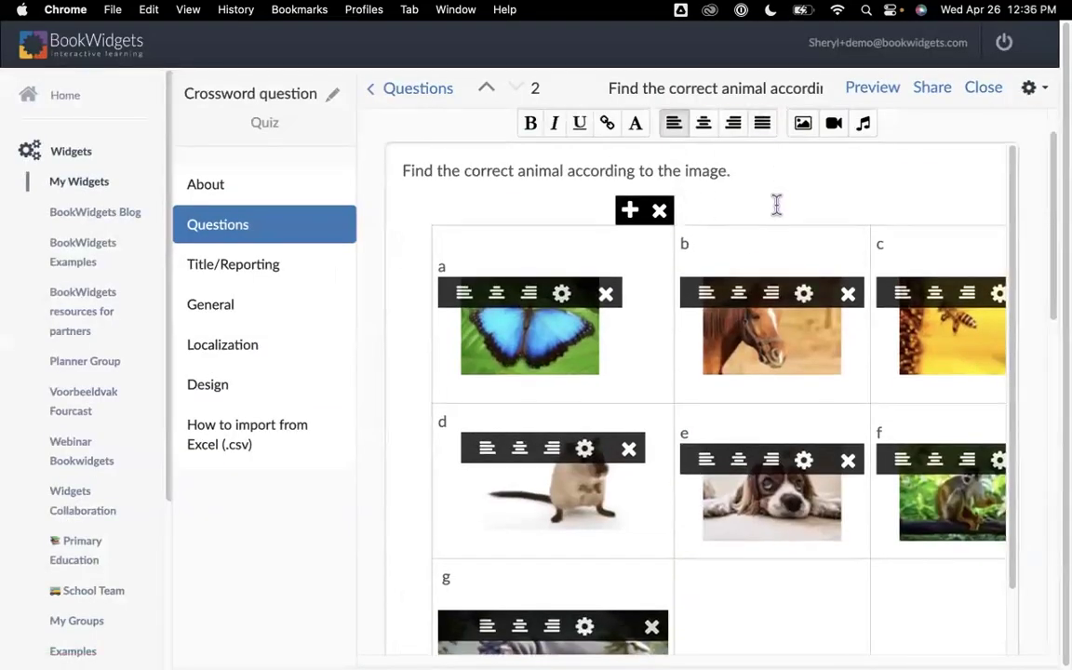
scroll(712, 333, "down", 2)
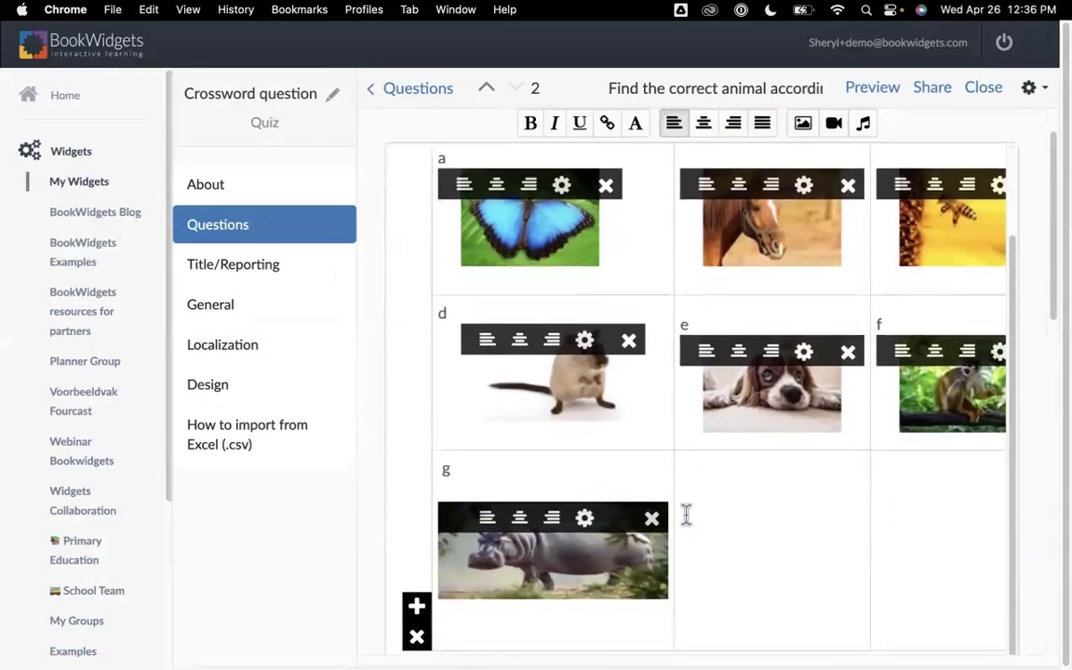
left_click(653, 520)
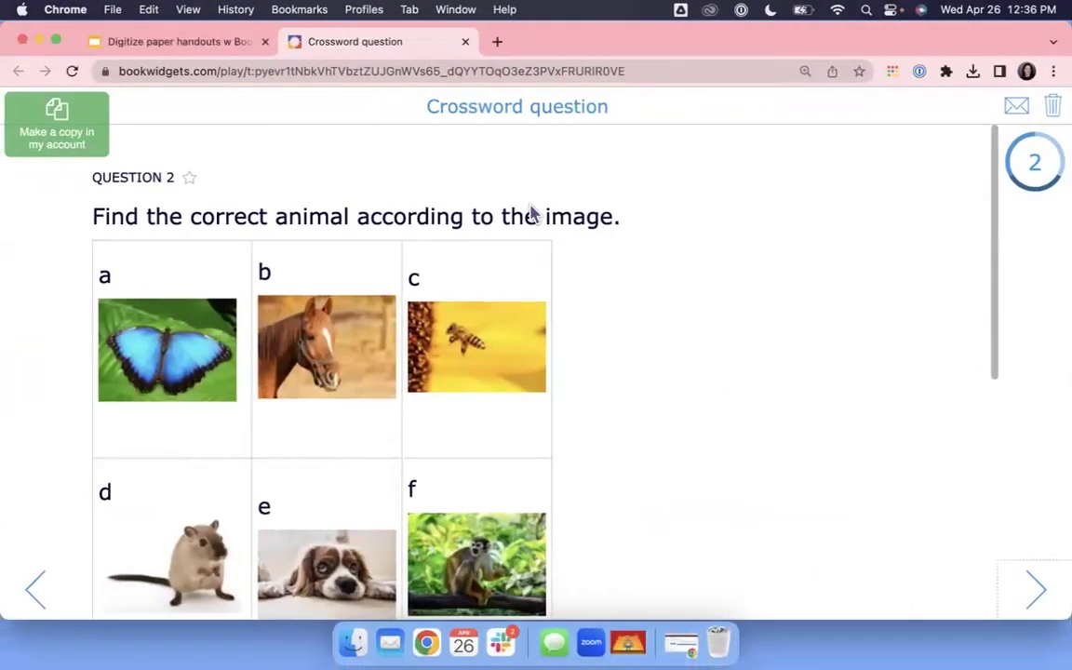
Close the crossword example, advance the presentation to the "Linking multiple items" slide and open its linked group items example
left_click(466, 42)
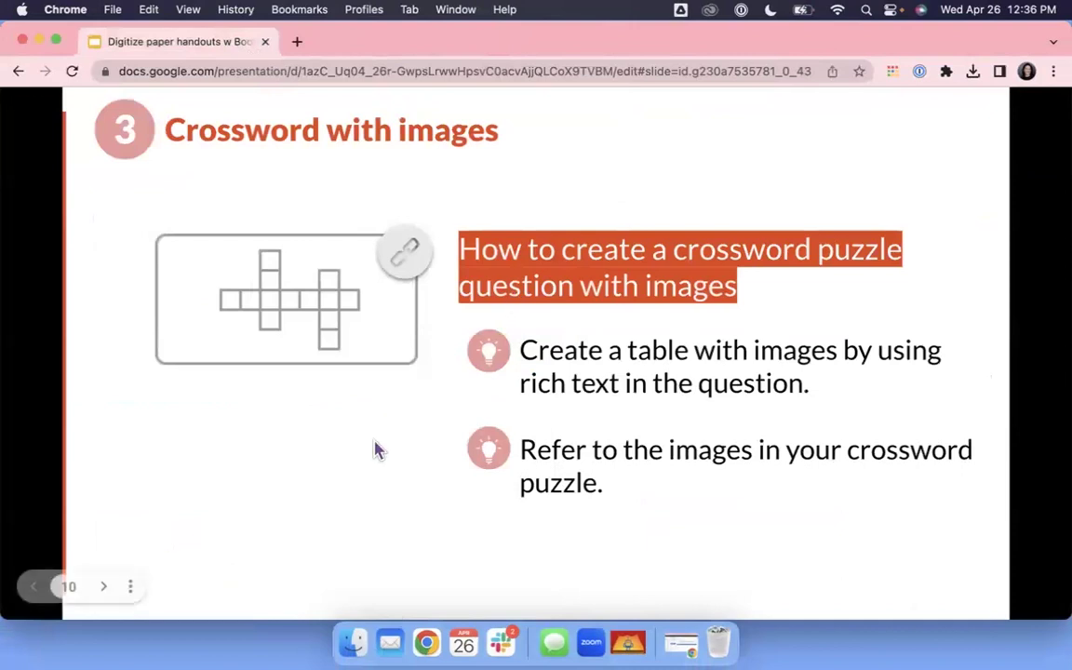
left_click(106, 587)
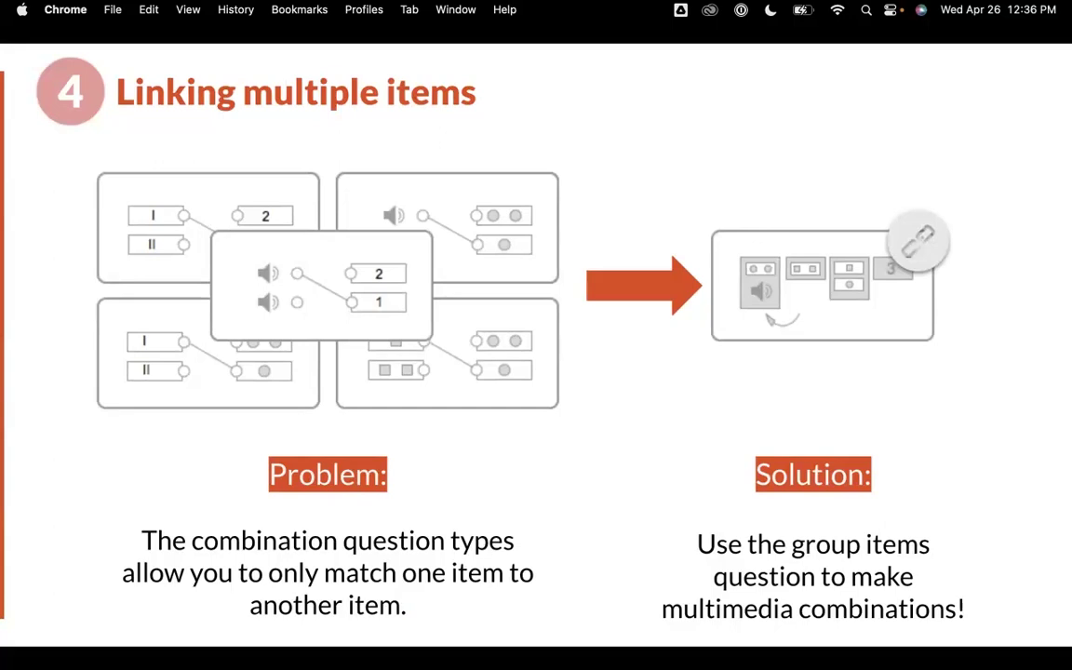
left_click(912, 246)
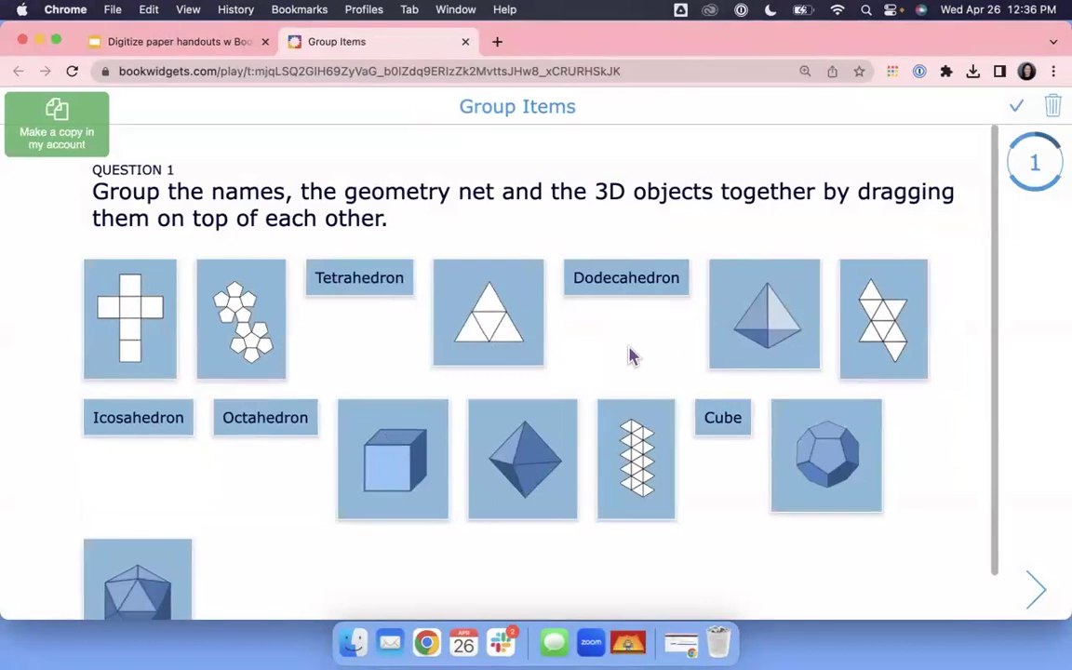
In question 1, group the Tetrahedron name with the triangular net, and the Icosahedron name with a net and the pyramid-like solid
left_click_drag(326, 279, 457, 270)
left_click_drag(648, 313, 377, 317)
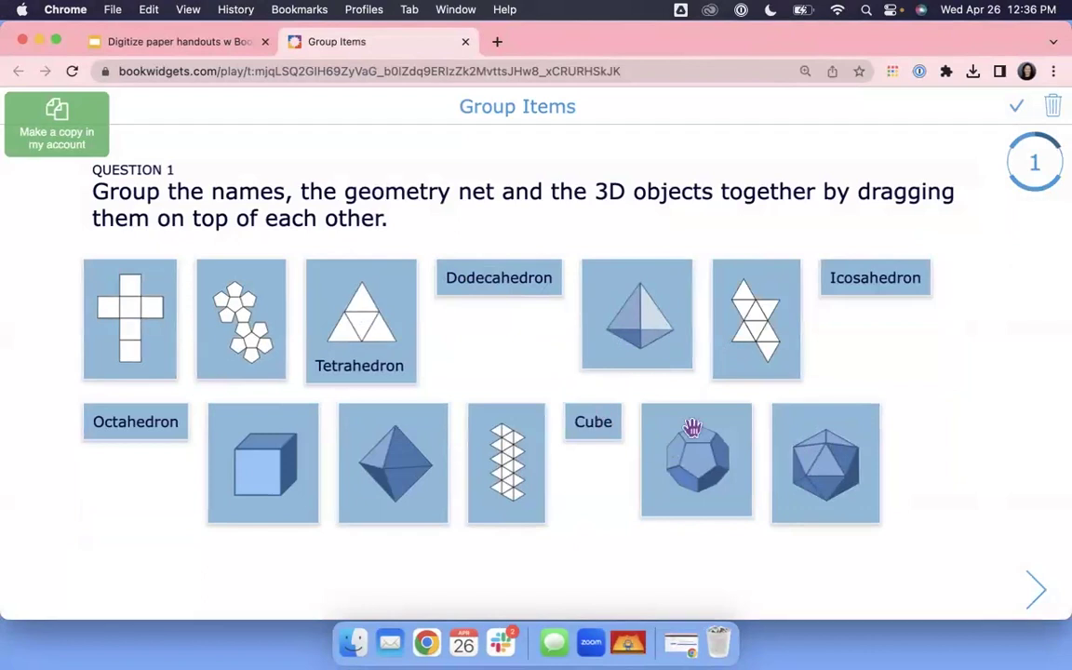
left_click_drag(832, 293, 762, 372)
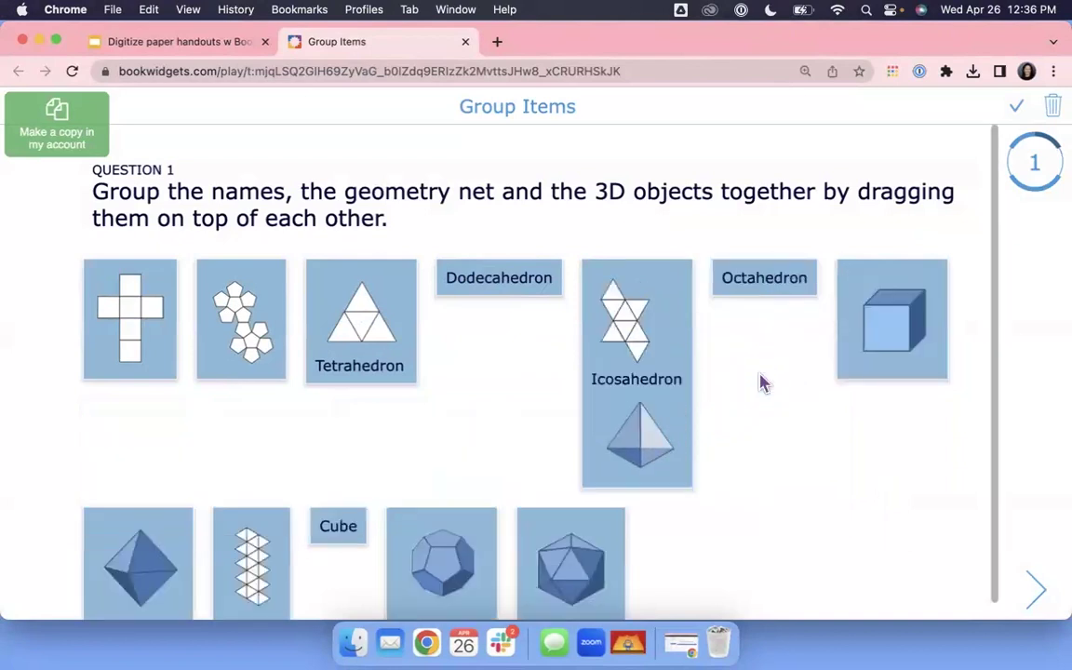
In question 2, group the raccoon picture, the name Raccoon and an audio clip with the black-mask animal description
left_click(1035, 594)
scroll(789, 454, "down", 5)
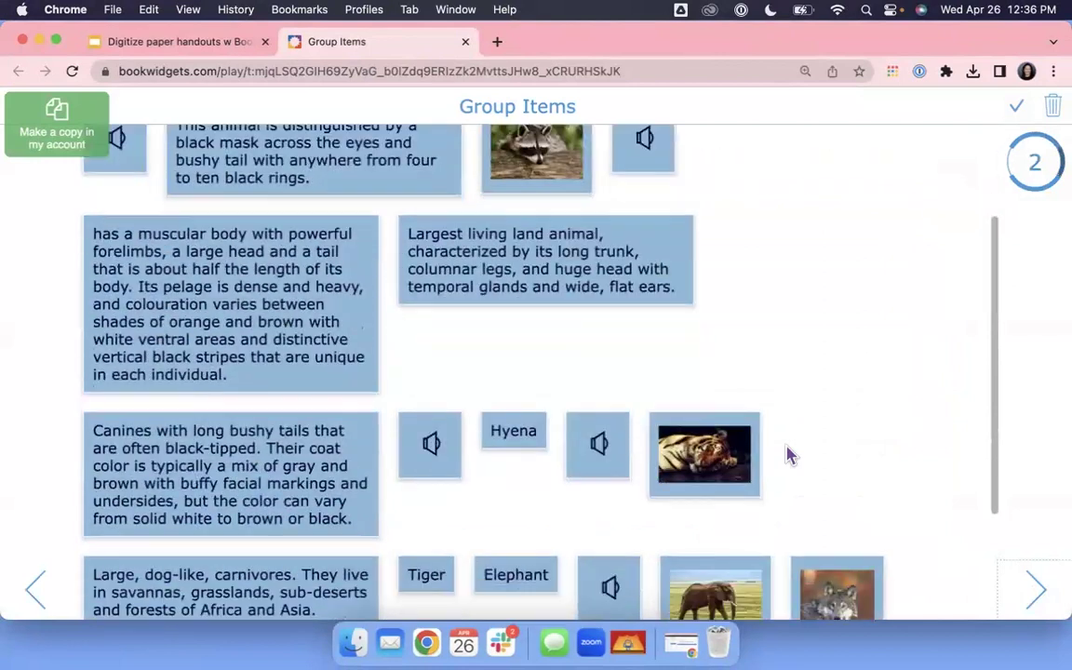
scroll(789, 454, "up", 4)
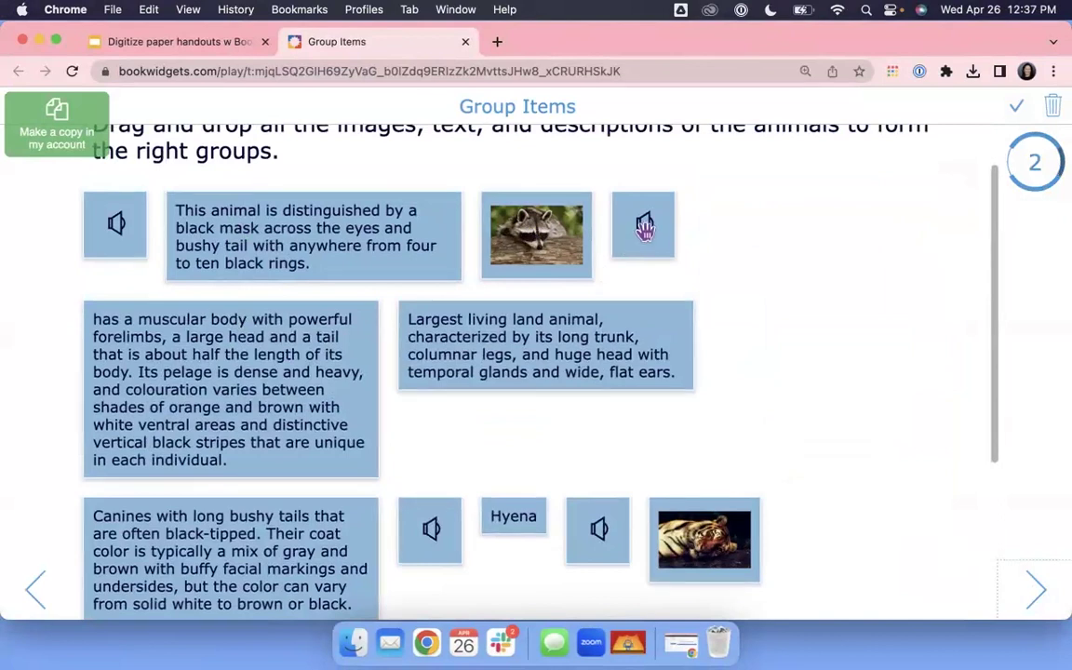
scroll(645, 226, "down", 2)
scroll(644, 230, "up", 1)
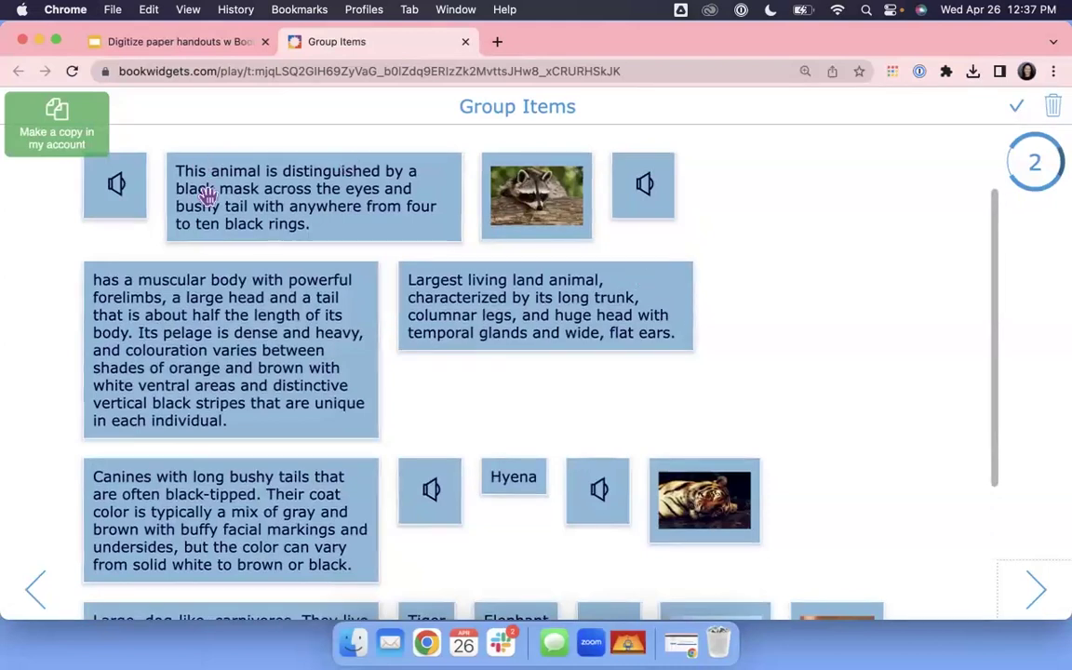
left_click_drag(503, 191, 292, 220)
scroll(605, 363, "down", 3)
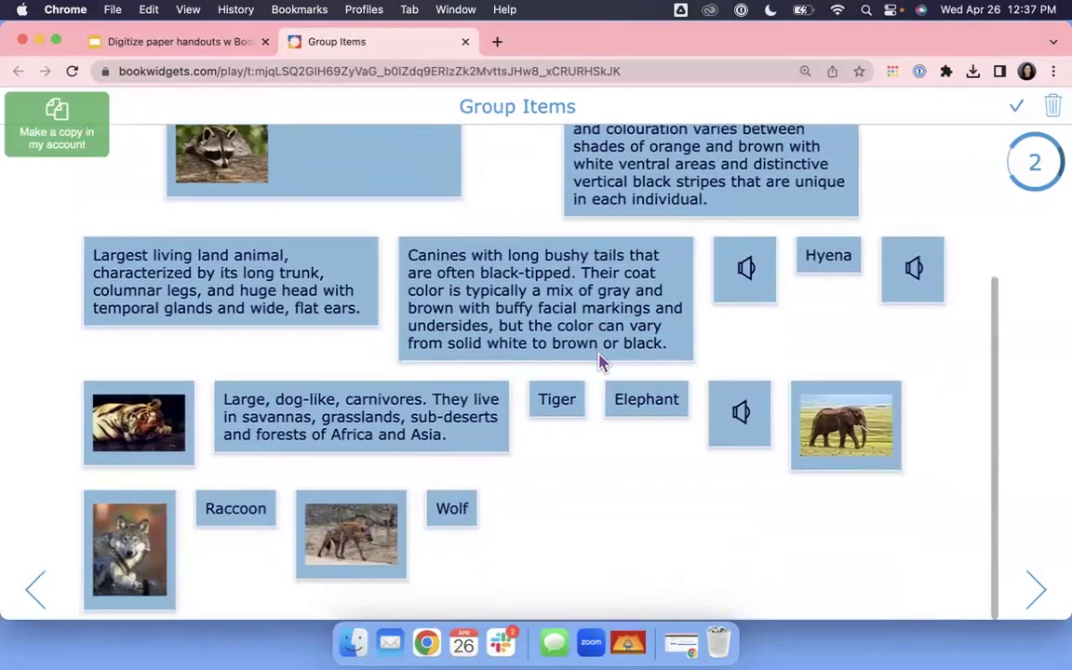
left_click_drag(216, 504, 340, 167)
scroll(503, 233, "up", 3)
left_click_drag(522, 198, 322, 310)
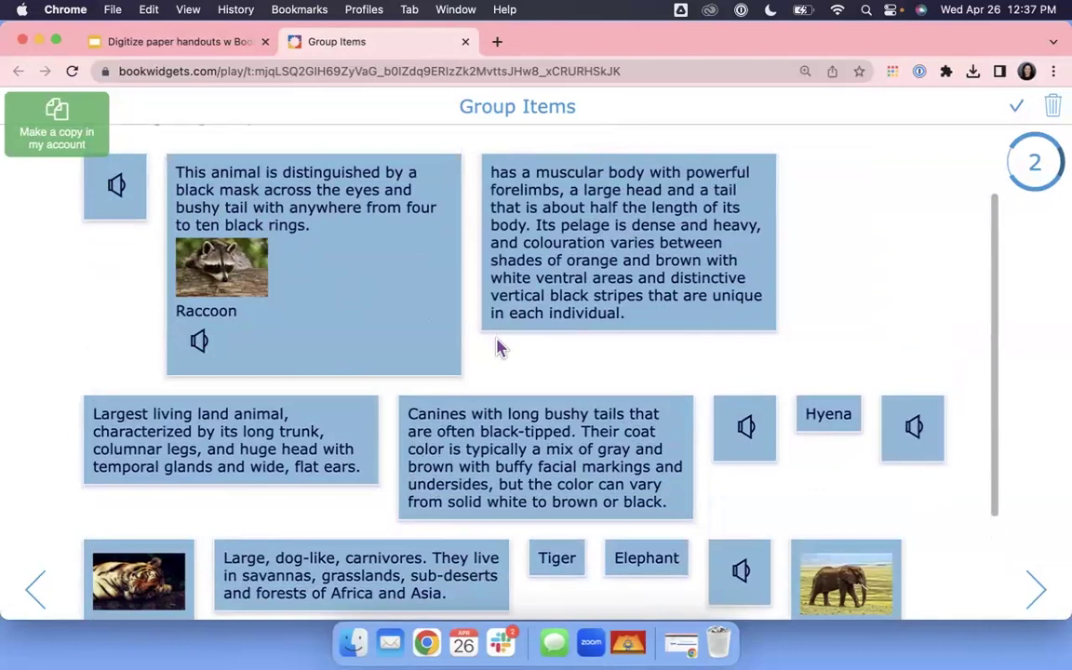
In question 3, group "Une orange", "An orange" and an audio clip with the picture of oranges
left_click(1035, 592)
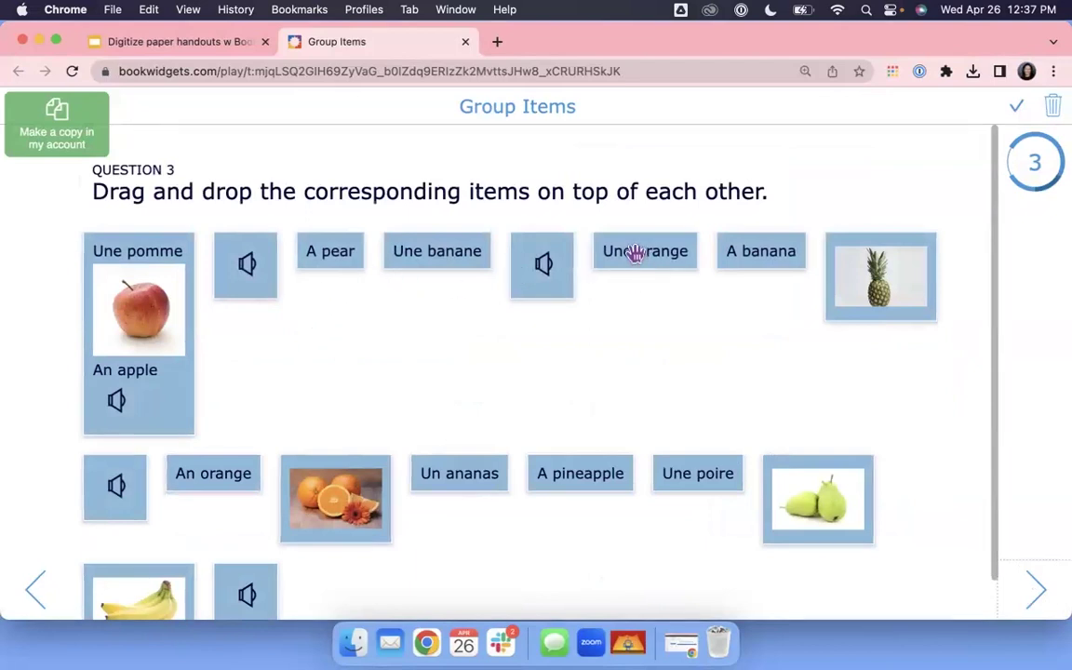
left_click_drag(635, 251, 341, 517)
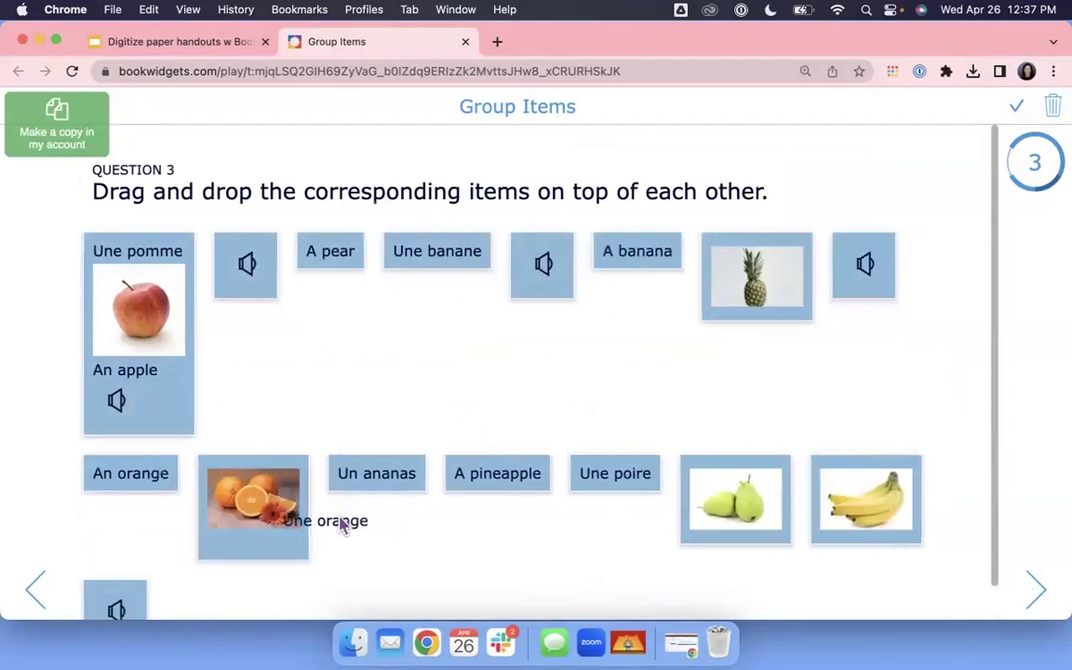
left_click_drag(98, 466, 224, 531)
left_click_drag(519, 279, 216, 532)
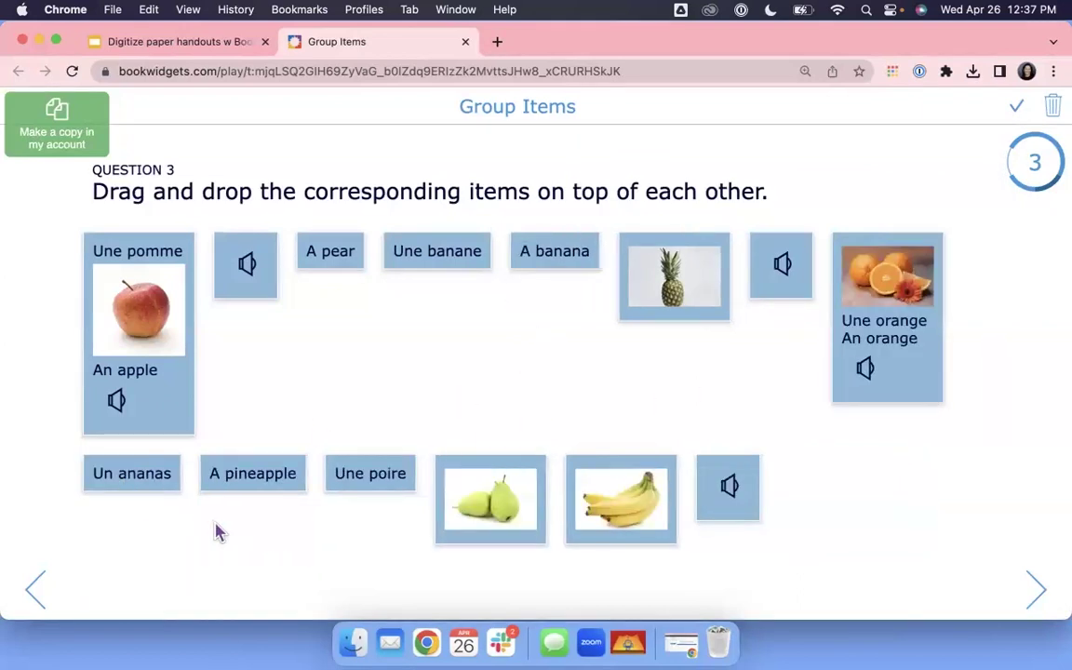
Look through questions 4 and 5 of the group items example and go on to its closing answers page
left_click(1035, 591)
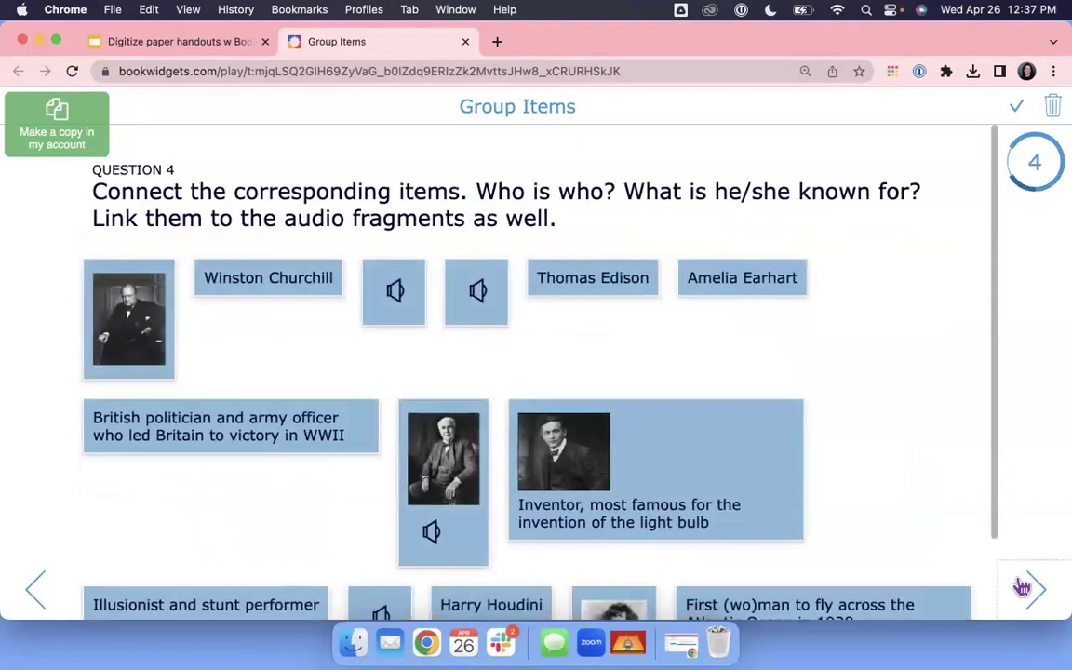
left_click(1022, 587)
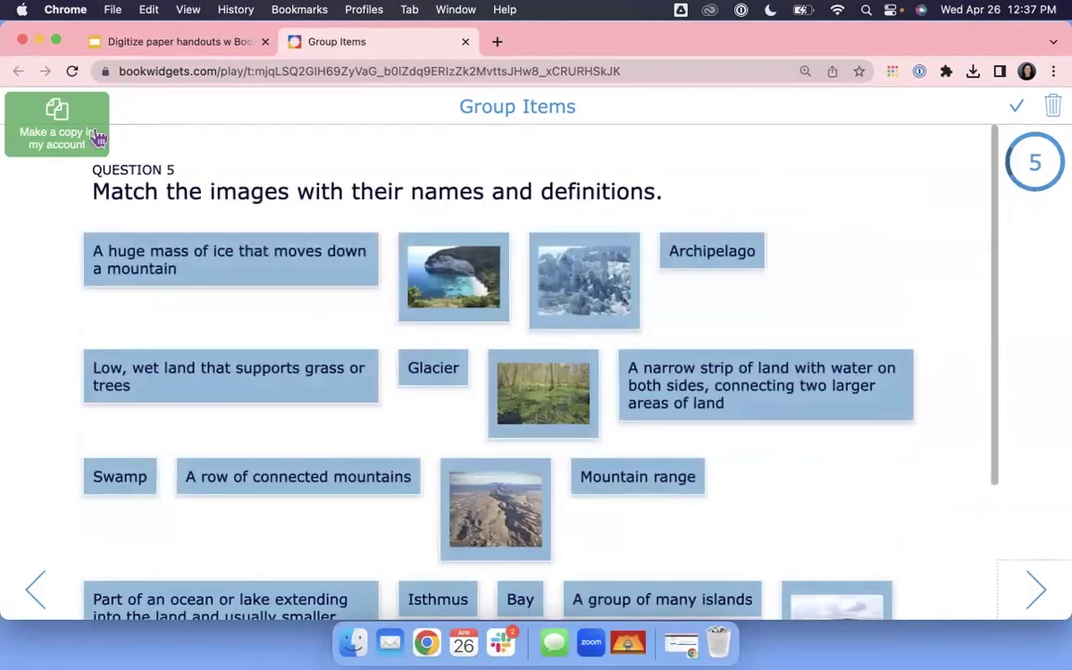
left_click(1037, 590)
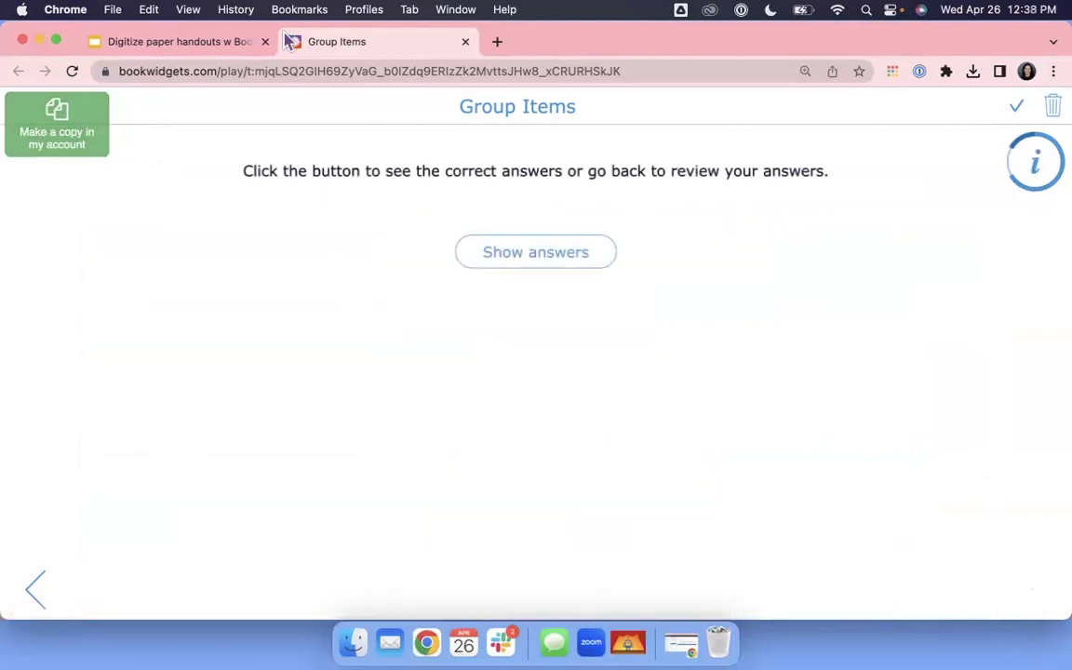
Close the group items example, advance to the "Fill-in-the-blanks question" slide and open its linked example
left_click(465, 42)
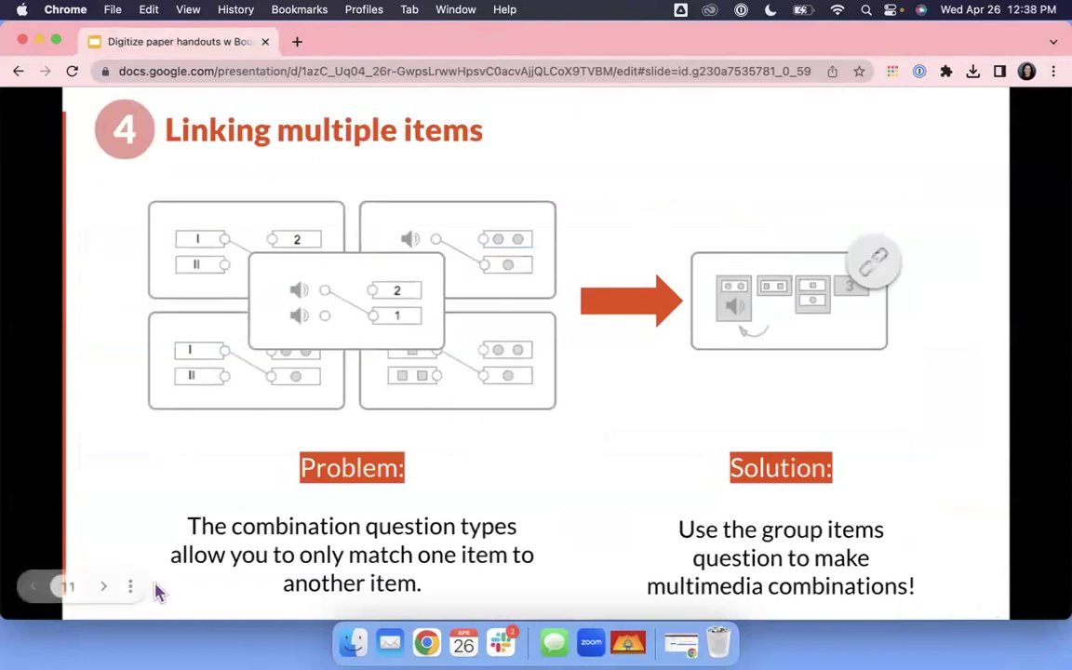
left_click(104, 589)
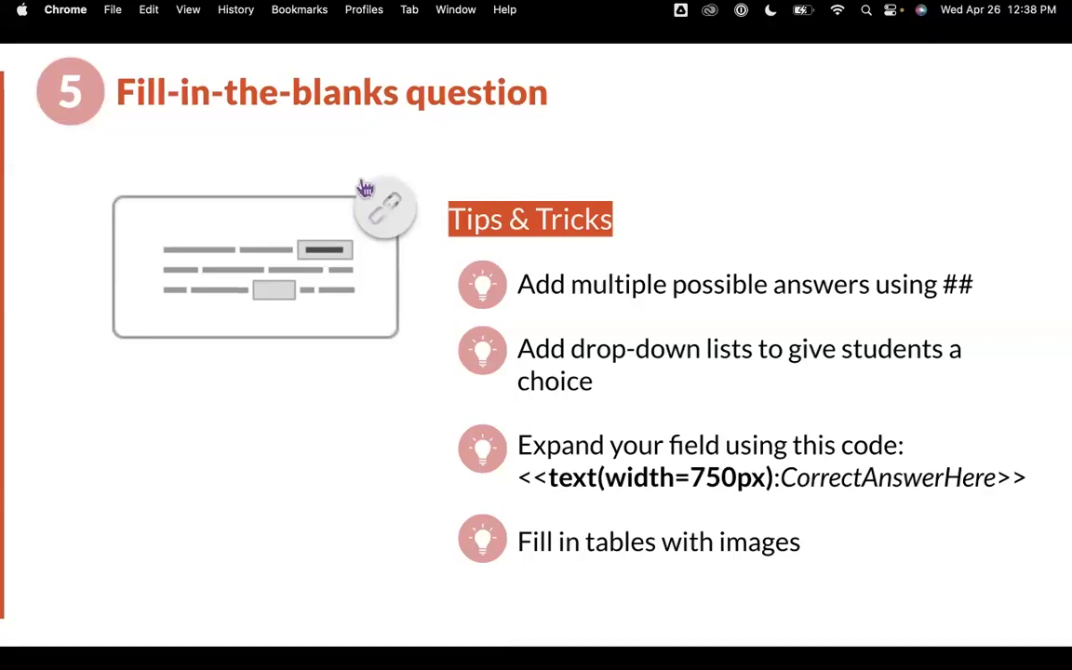
right_click(383, 216)
left_click(391, 235)
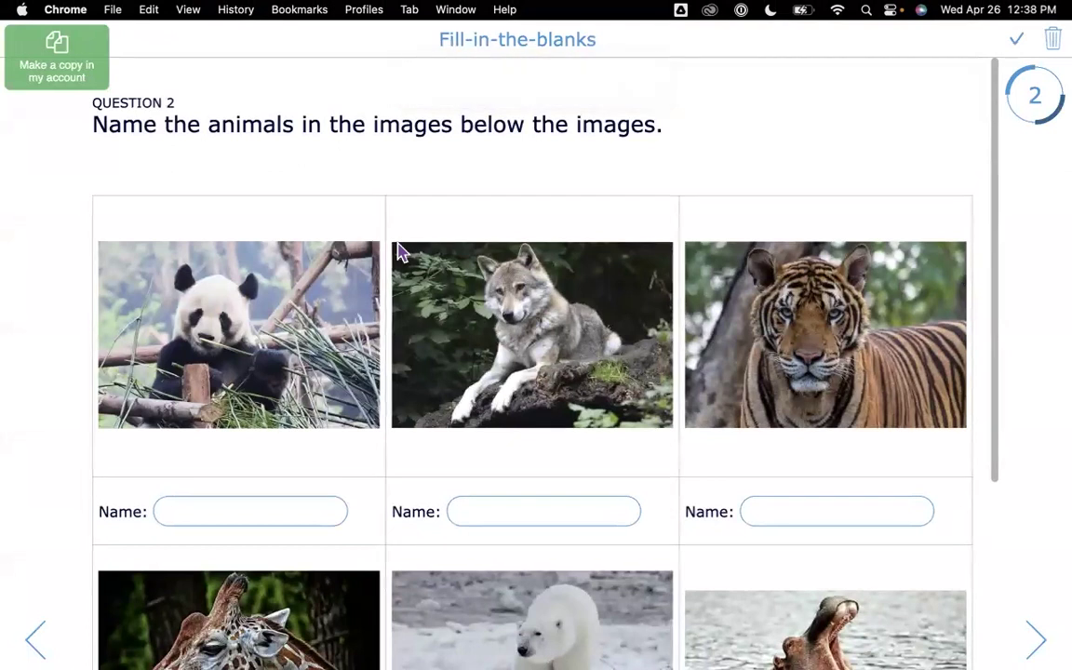
Examine the text blanks in question 1 and the table of animal images with name fields in question 2
left_click(34, 643)
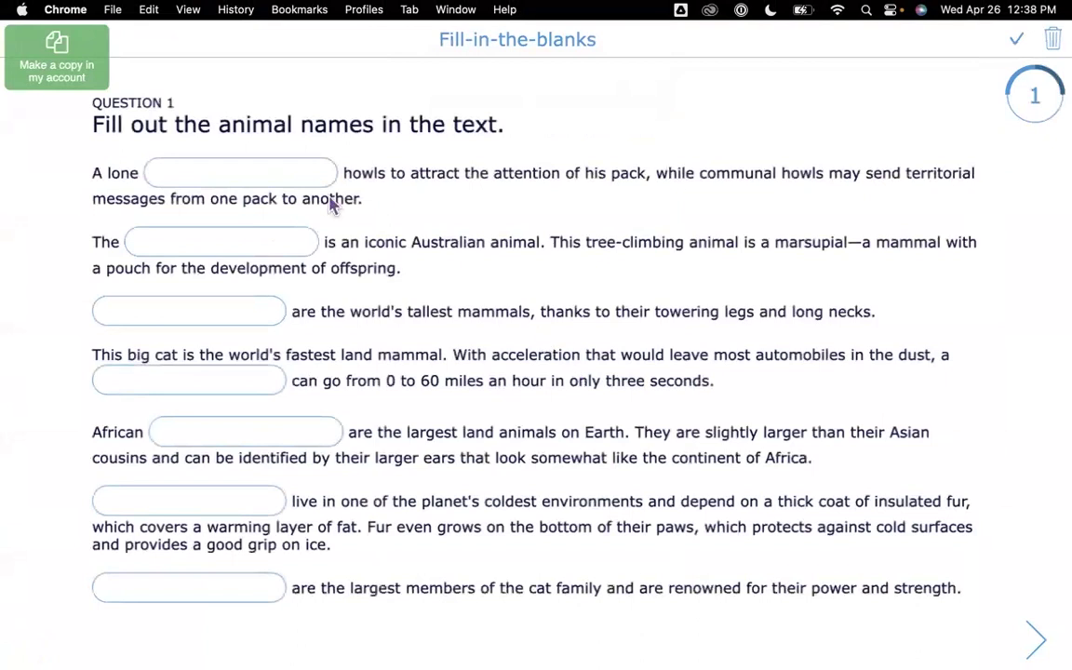
left_click(279, 173)
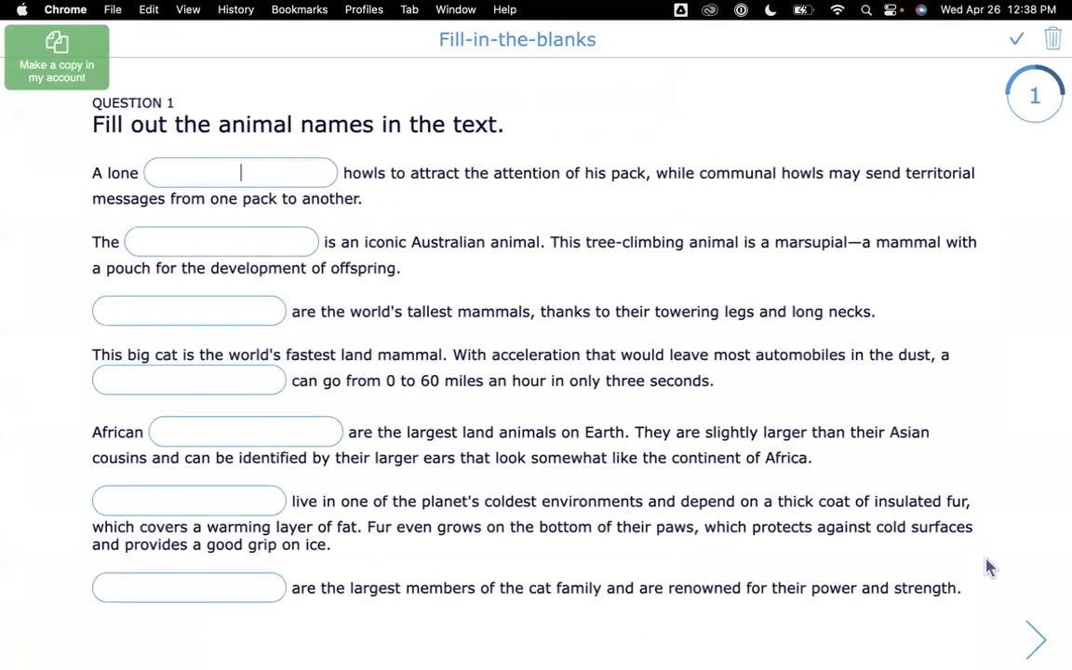
left_click(1035, 641)
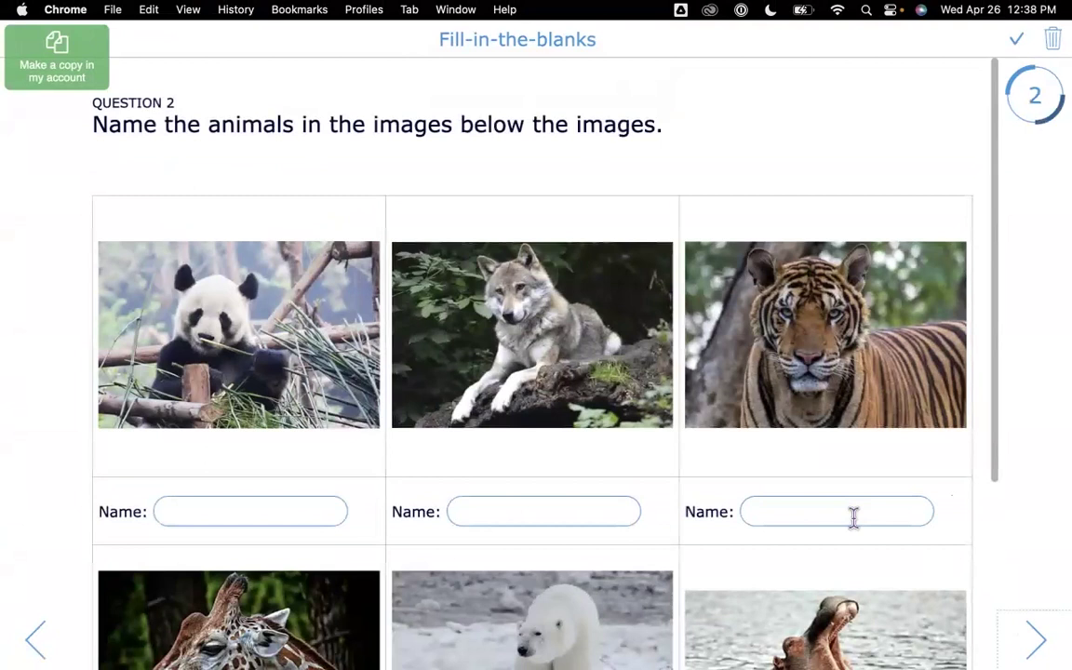
scroll(814, 486, "down", 2)
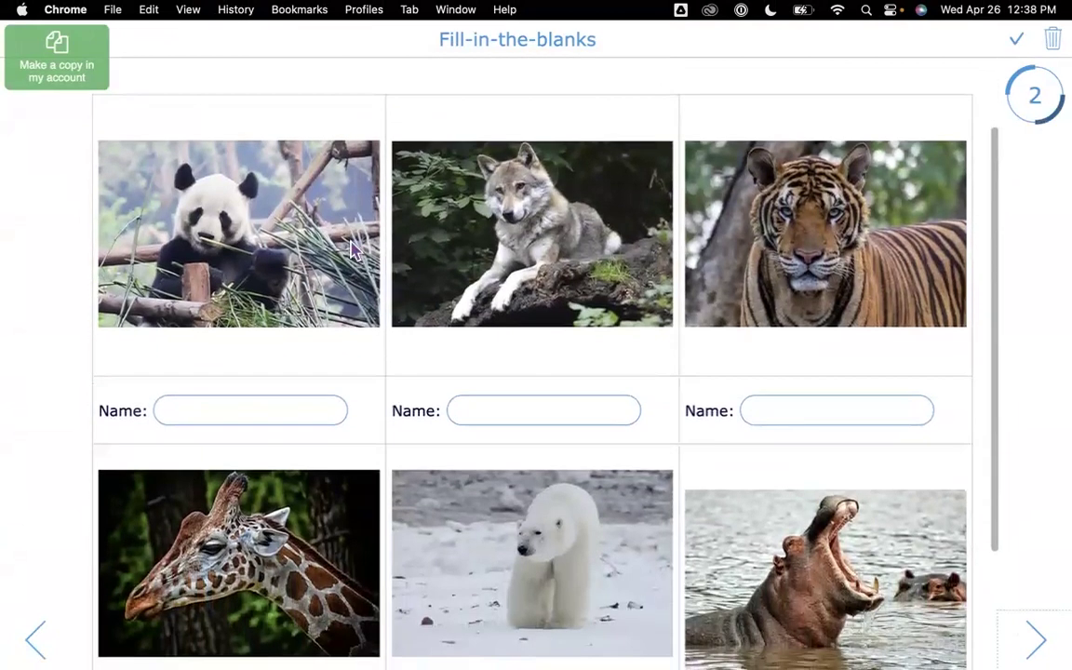
In question 2, fill in "panda" as the name under the panda image and go on to question 3
left_click(255, 412)
type("panda")
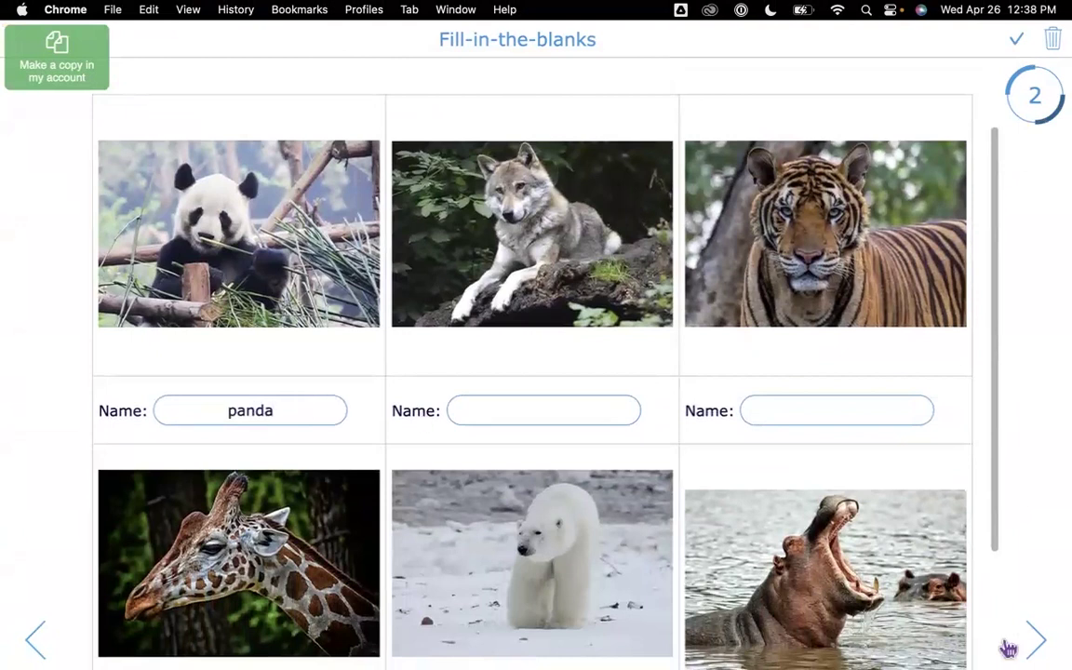
left_click(1035, 639)
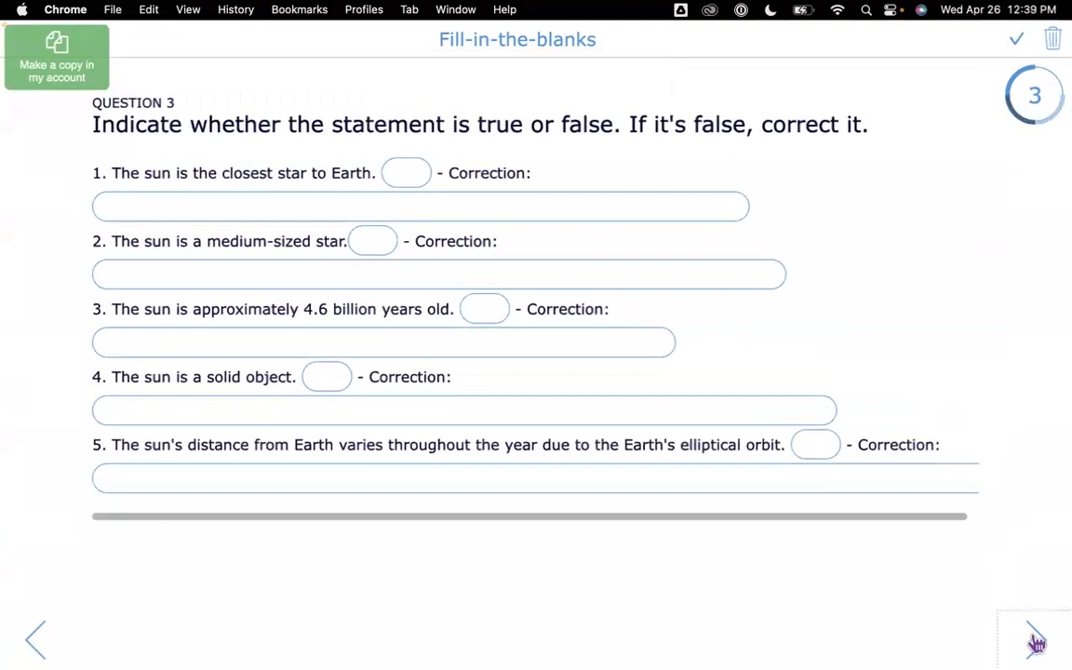
Check the true/false choices for the first sun statement in question 3 and go on to the closing answers page
left_click(404, 174)
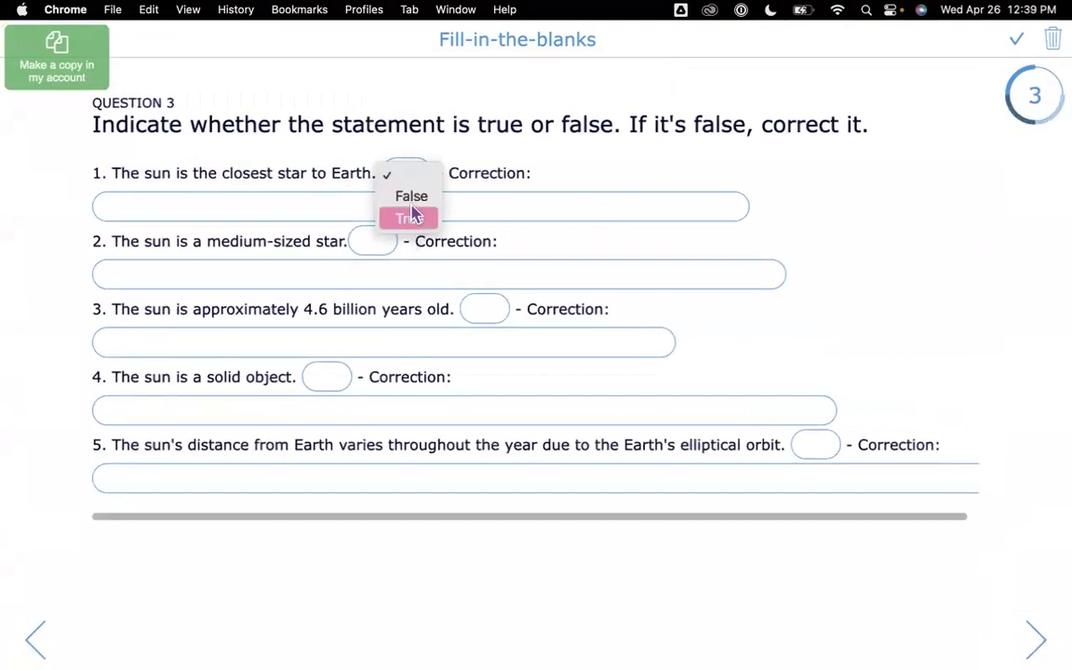
left_click(289, 204)
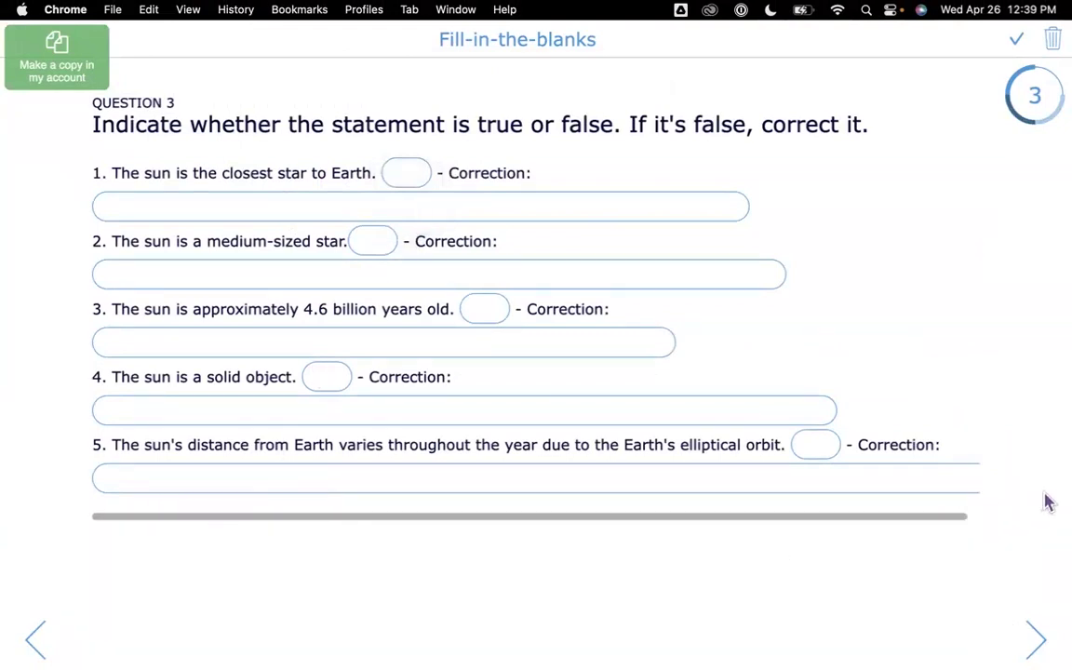
left_click(1033, 651)
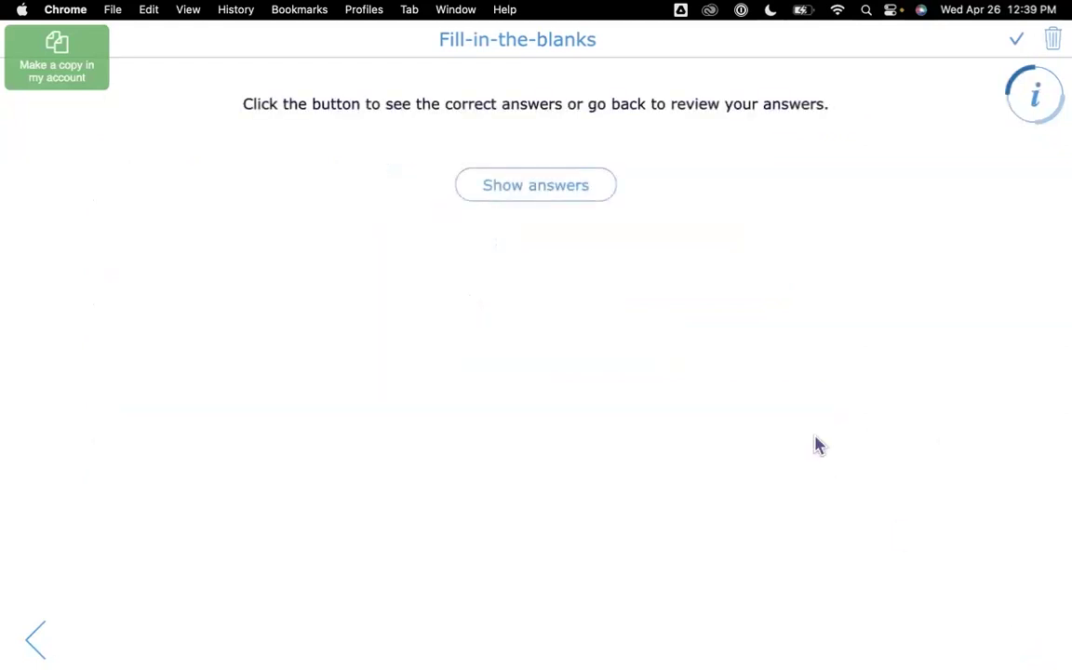
Close the fill-in-the-blanks example, switch to the BookWidgets editor and close the Crossword question quiz
mouse_move(24, 33)
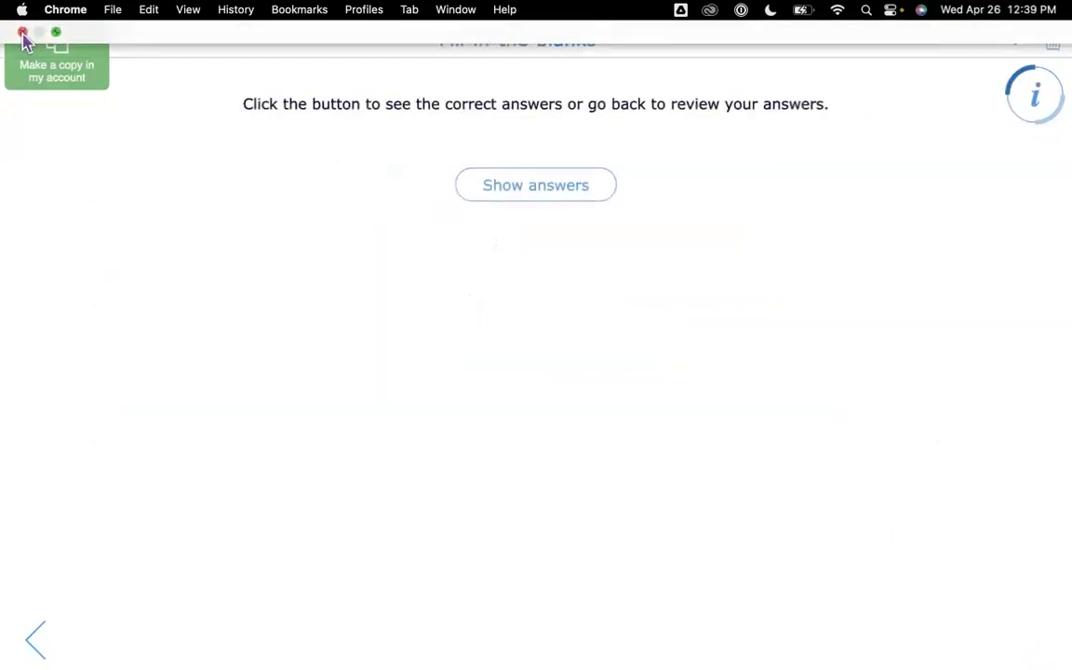
left_click(23, 34)
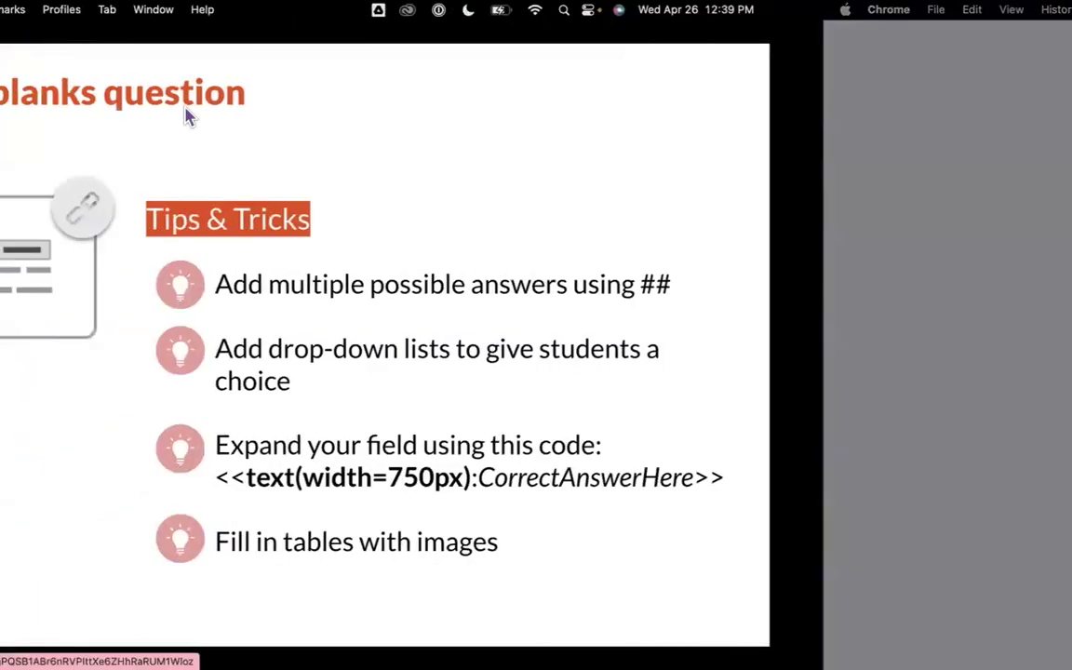
key("ctrl+Right")
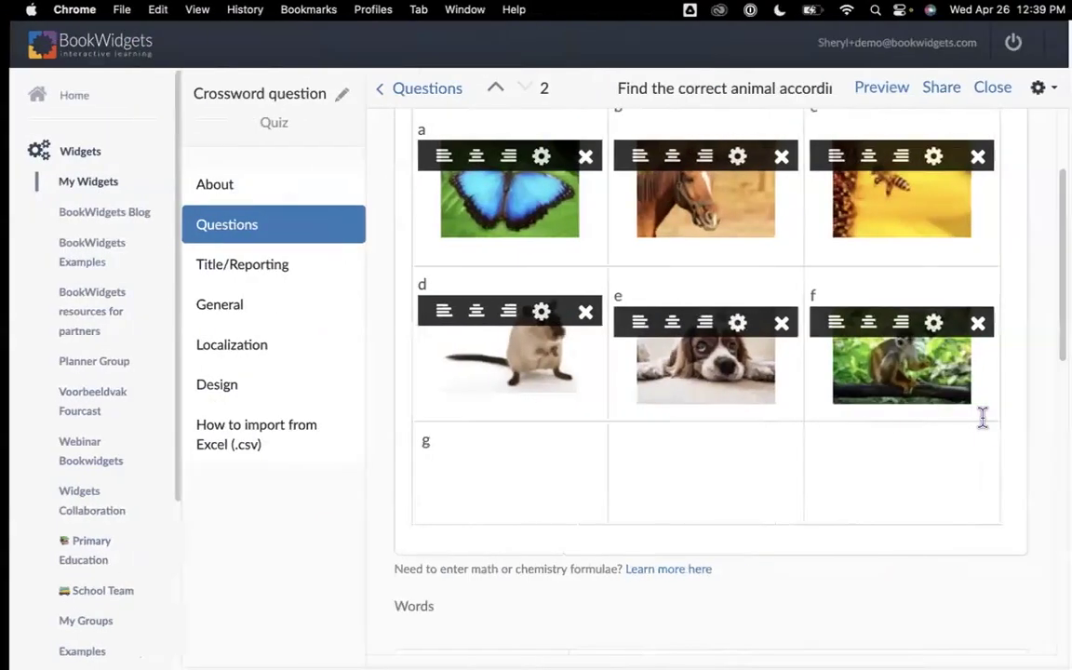
left_click(990, 89)
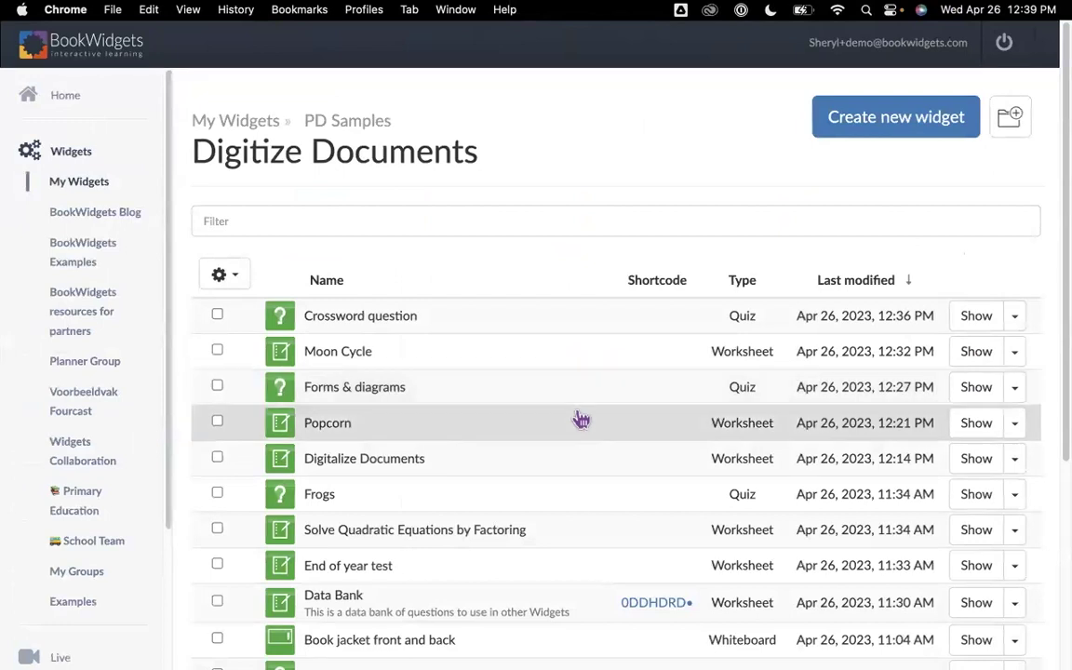
Open the Fill-in-the-blanks quiz from the Digitize Documents folder and examine the blanked-out animal names in question 1
scroll(581, 421, "down", 5)
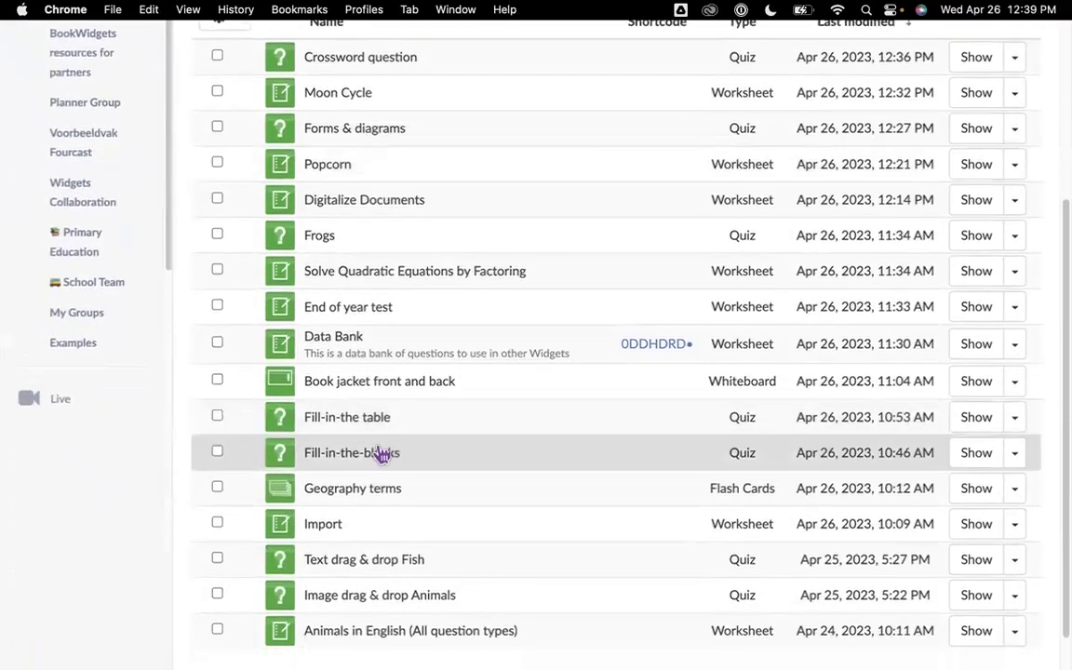
left_click(380, 454)
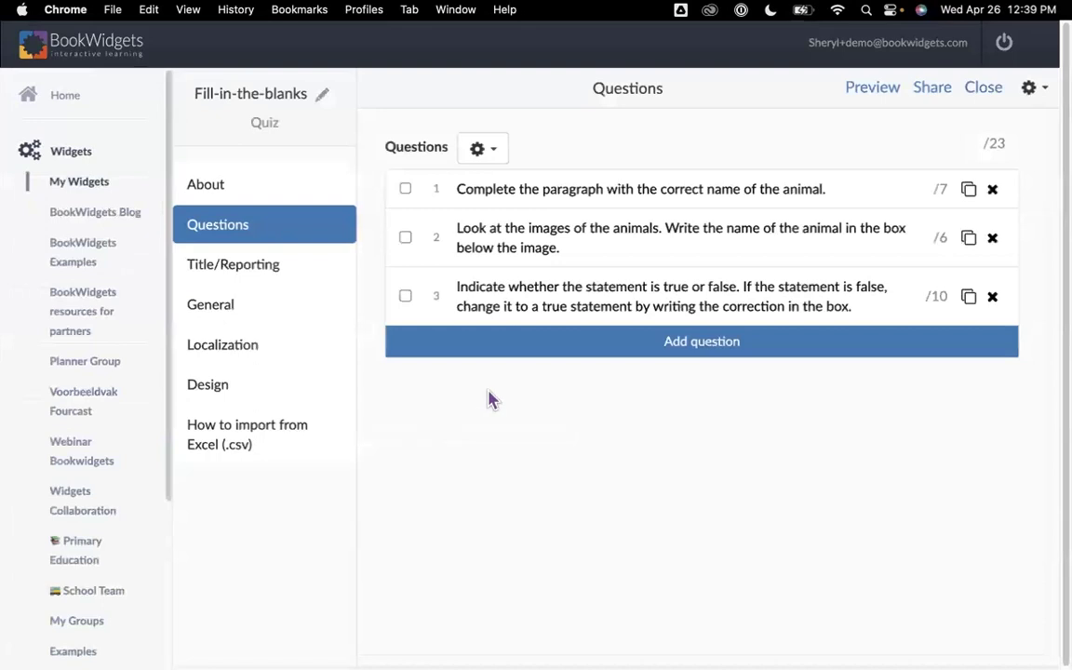
left_click(660, 193)
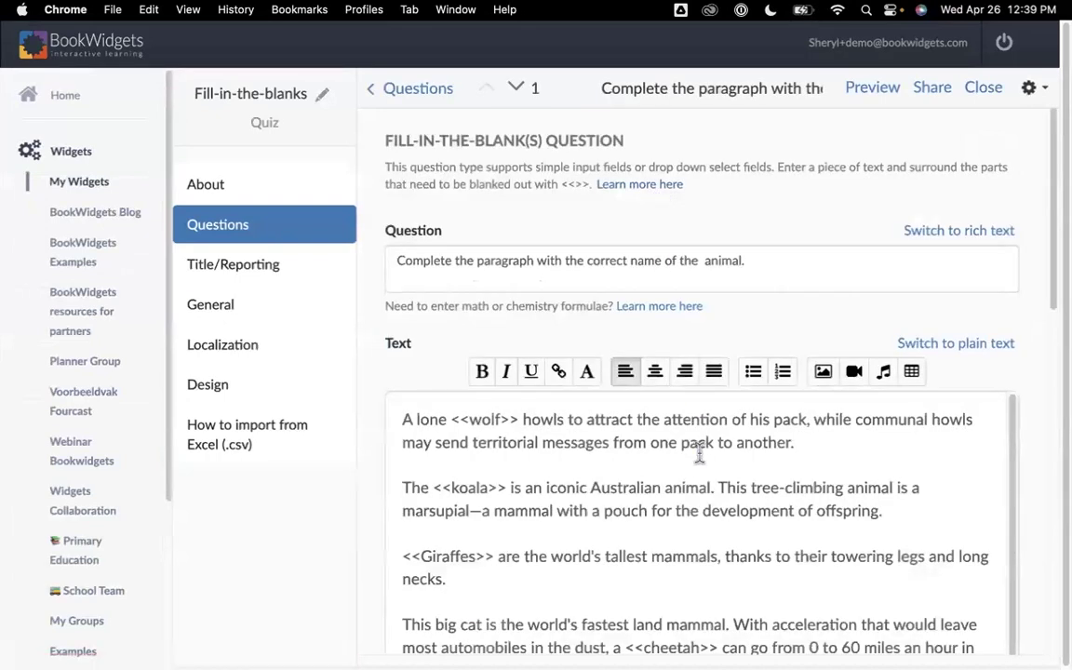
scroll(699, 453, "down", 2)
scroll(699, 460, "up", 2)
scroll(735, 465, "down", 6)
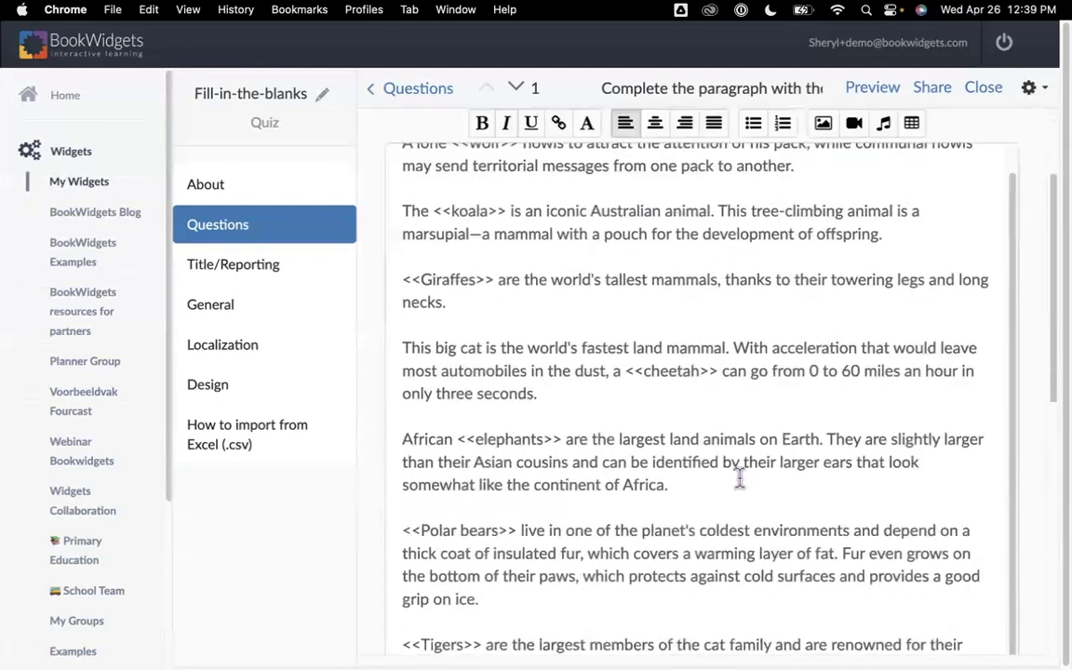
In question 2, examine the table of animal images, the panda's alternative answers separated by ## and the comparison setting
left_click(516, 88)
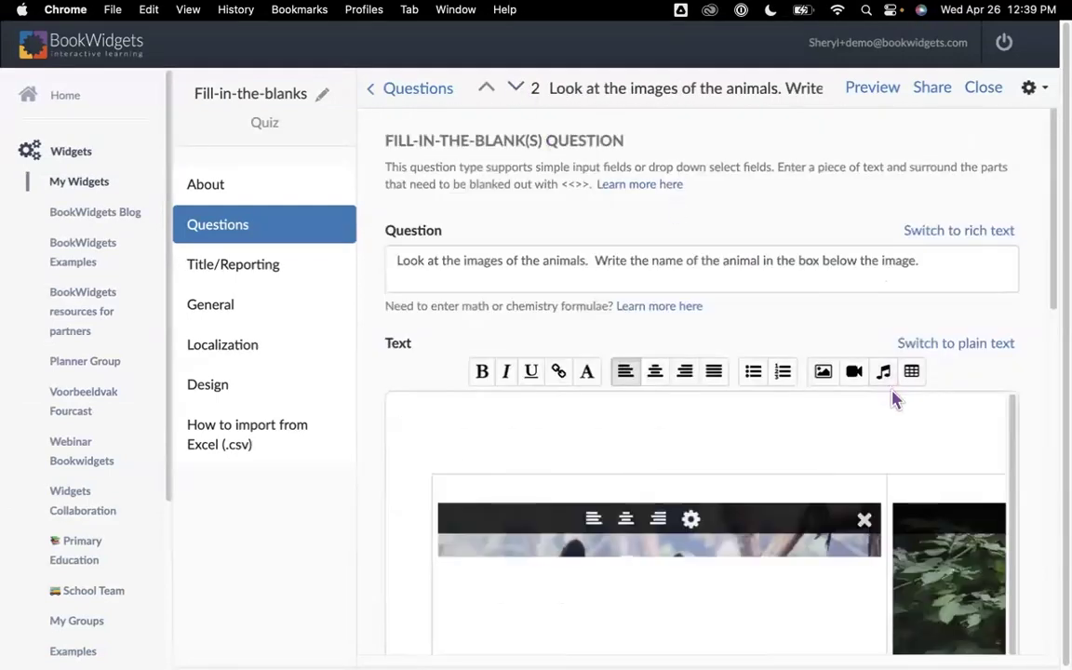
scroll(886, 422, "down", 1)
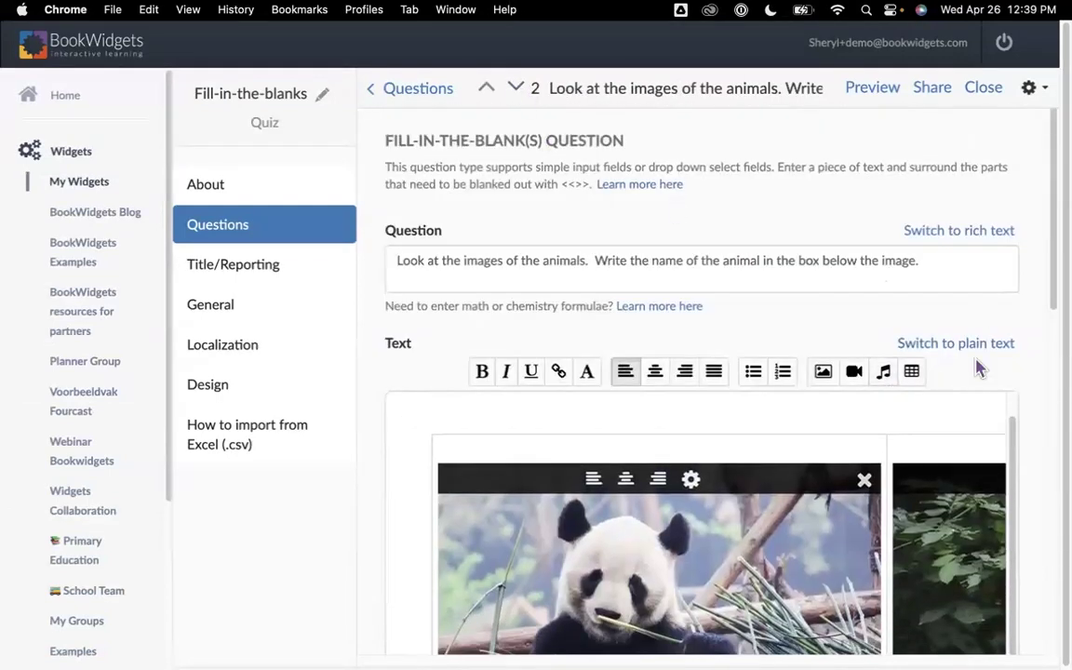
scroll(761, 425, "down", 1)
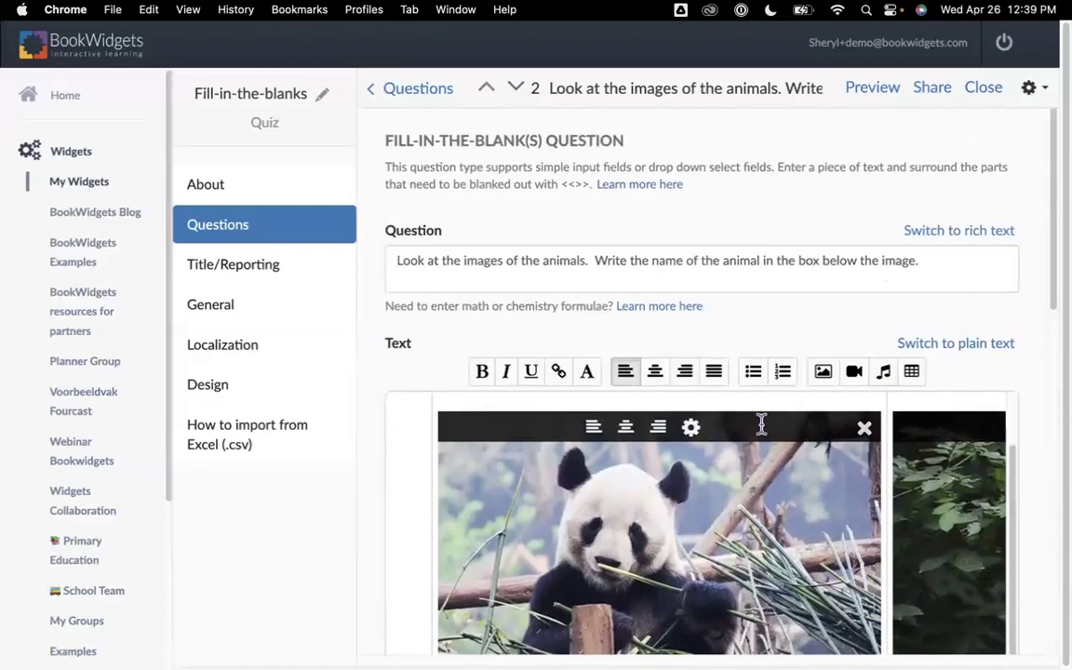
scroll(762, 426, "down", 1)
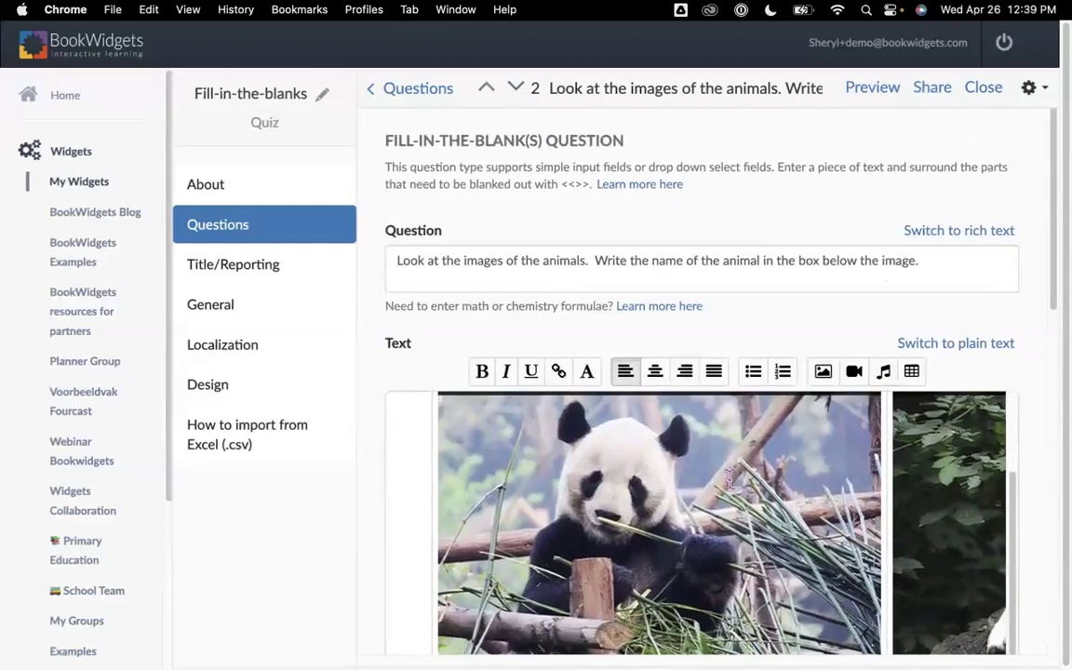
scroll(731, 480, "down", 5)
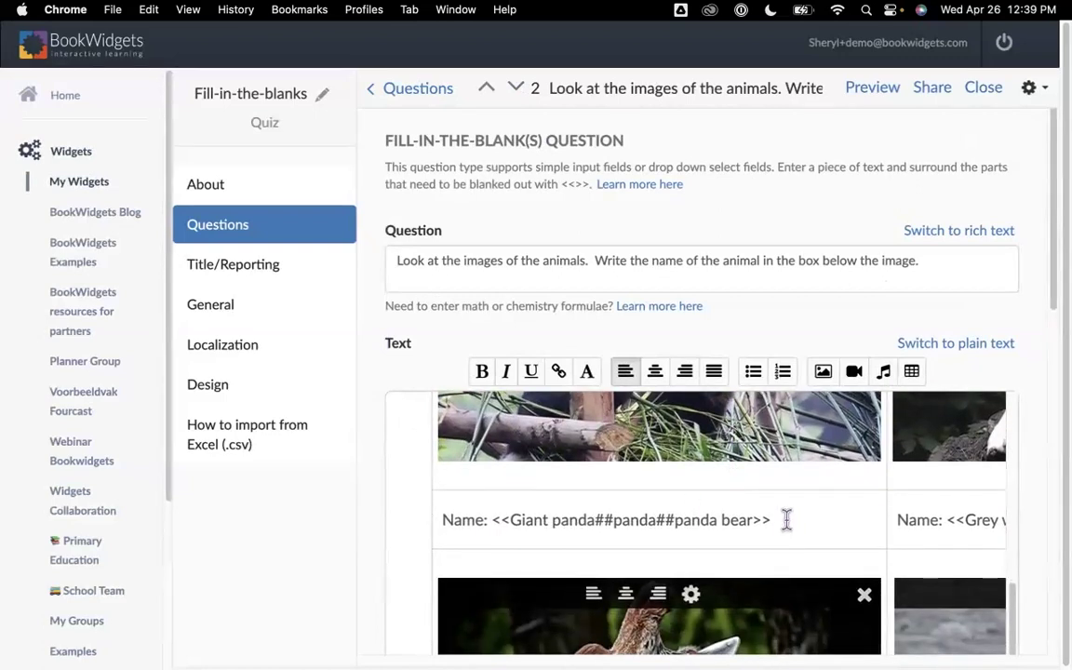
left_click_drag(588, 517, 862, 533)
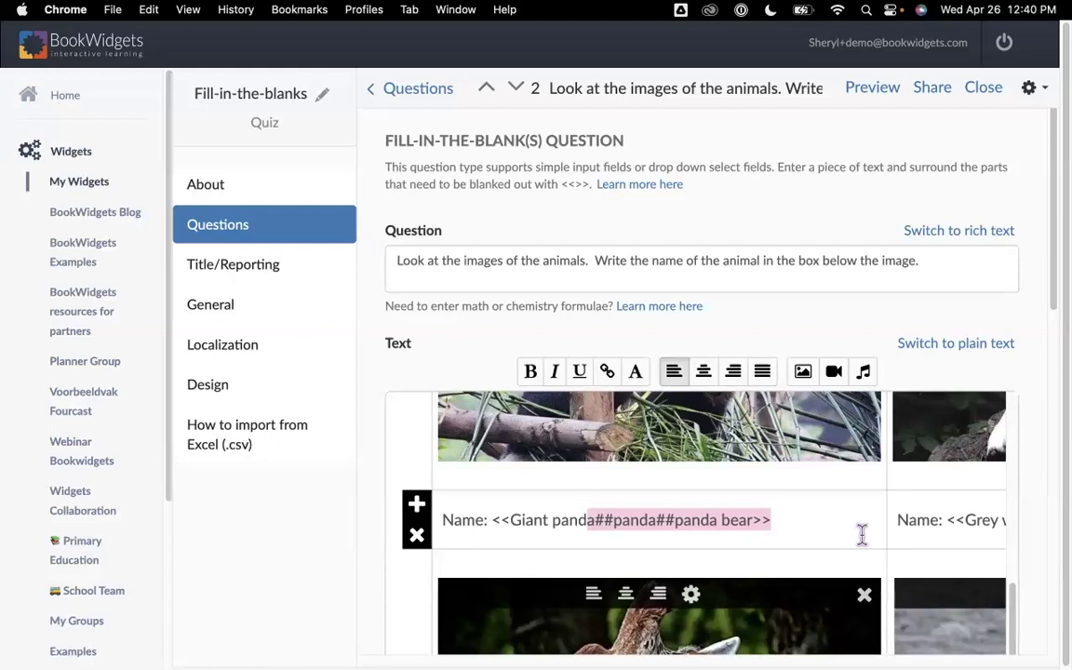
scroll(888, 498, "down", 2)
scroll(943, 457, "down", 3)
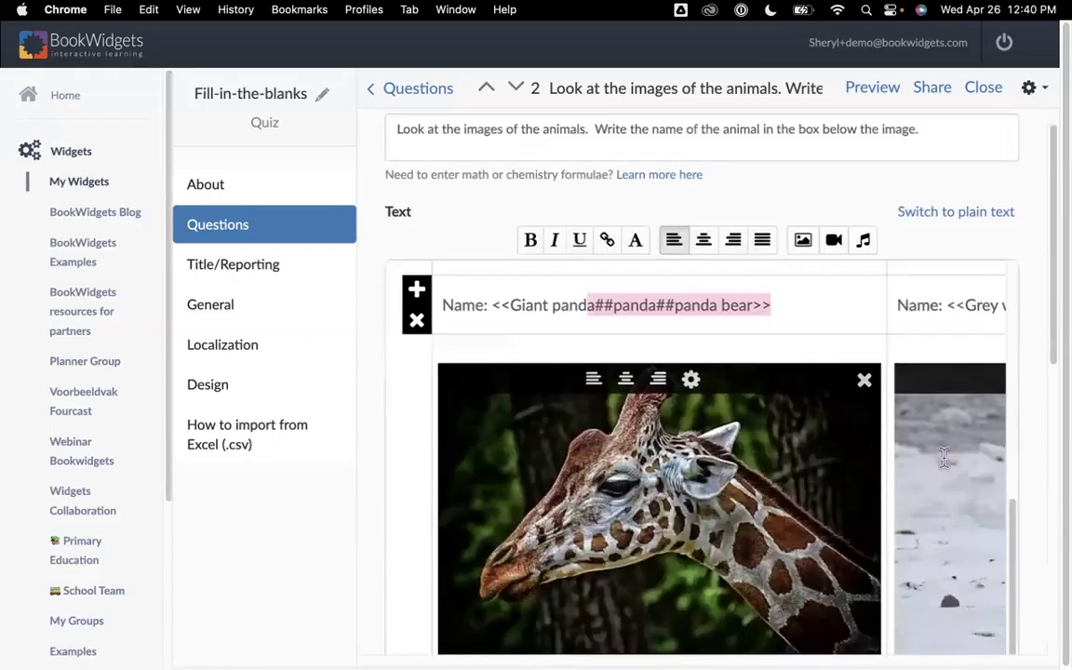
scroll(944, 457, "down", 10)
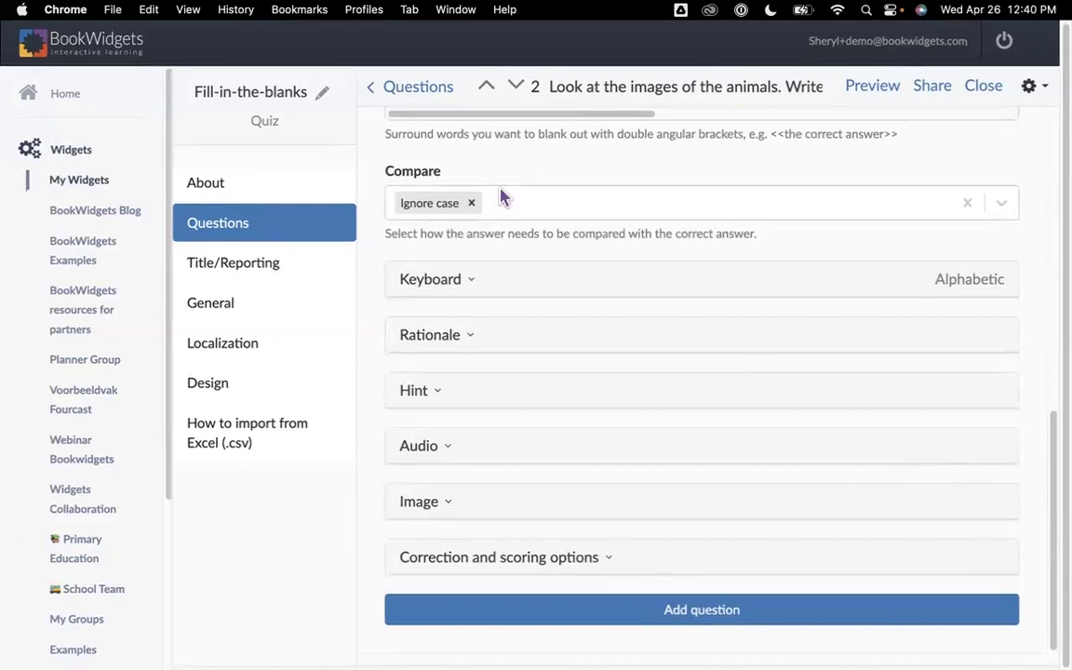
Open question 3 and examine the drop-down codes, including "<<select:True##False>>" and the False-first version in statement 4
left_click(517, 89)
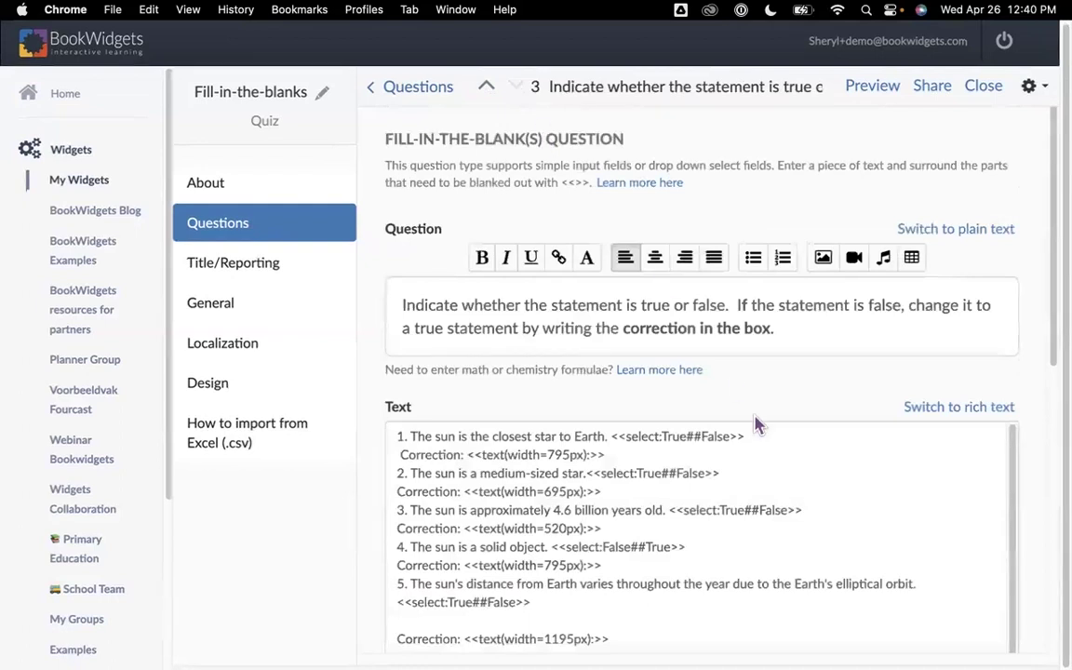
scroll(828, 456, "down", 1)
scroll(854, 486, "down", 5)
scroll(855, 485, "up", 2)
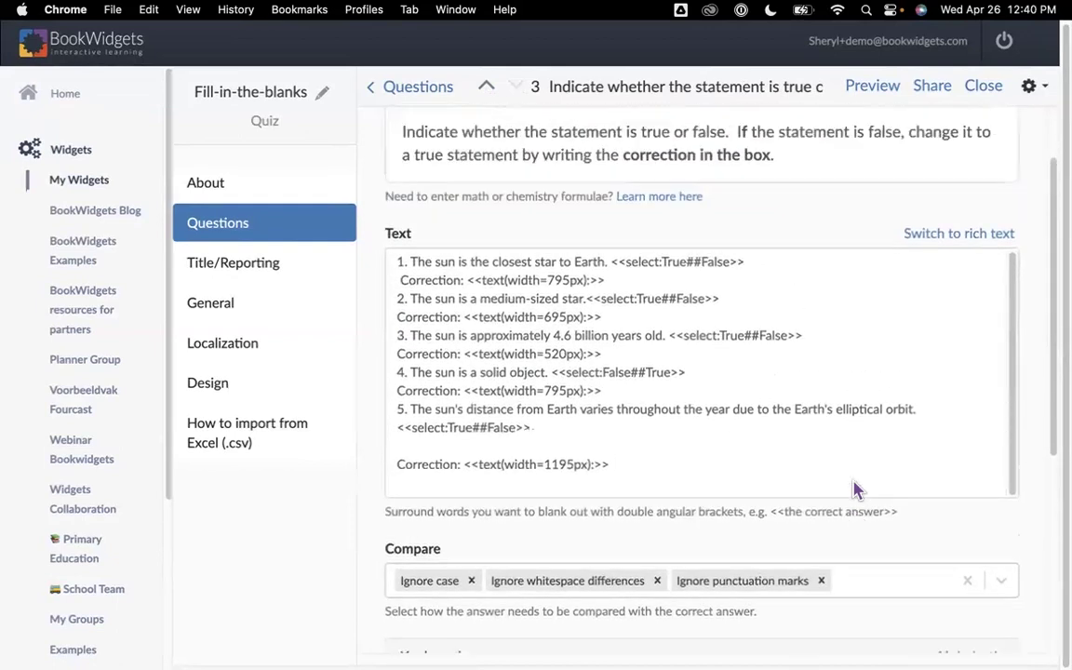
scroll(854, 489, "up", 1)
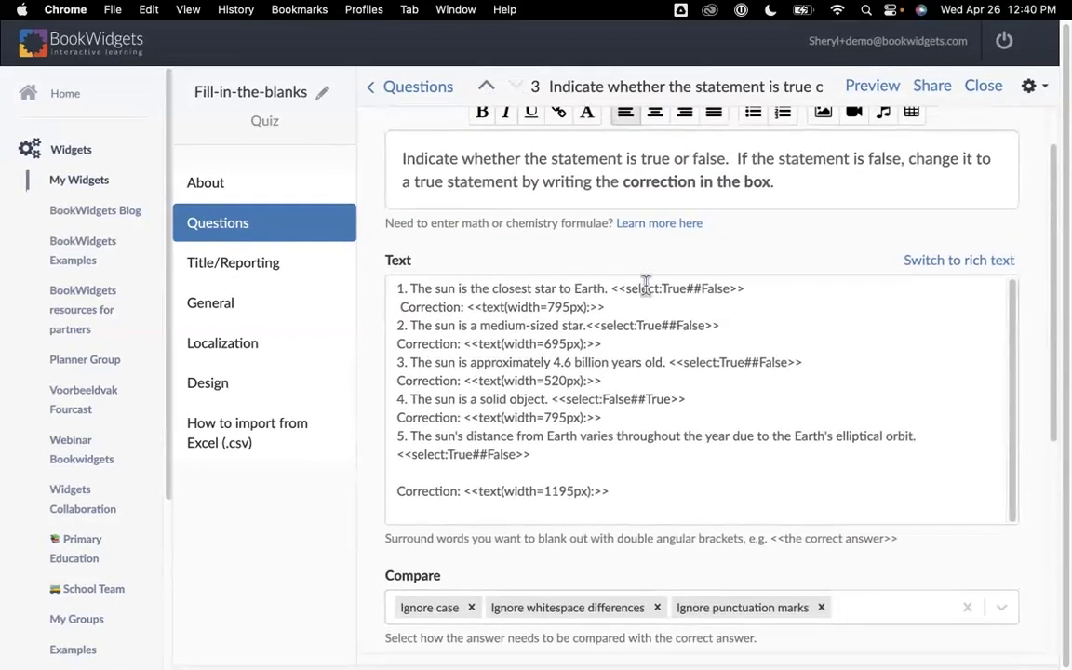
left_click_drag(610, 288, 833, 307)
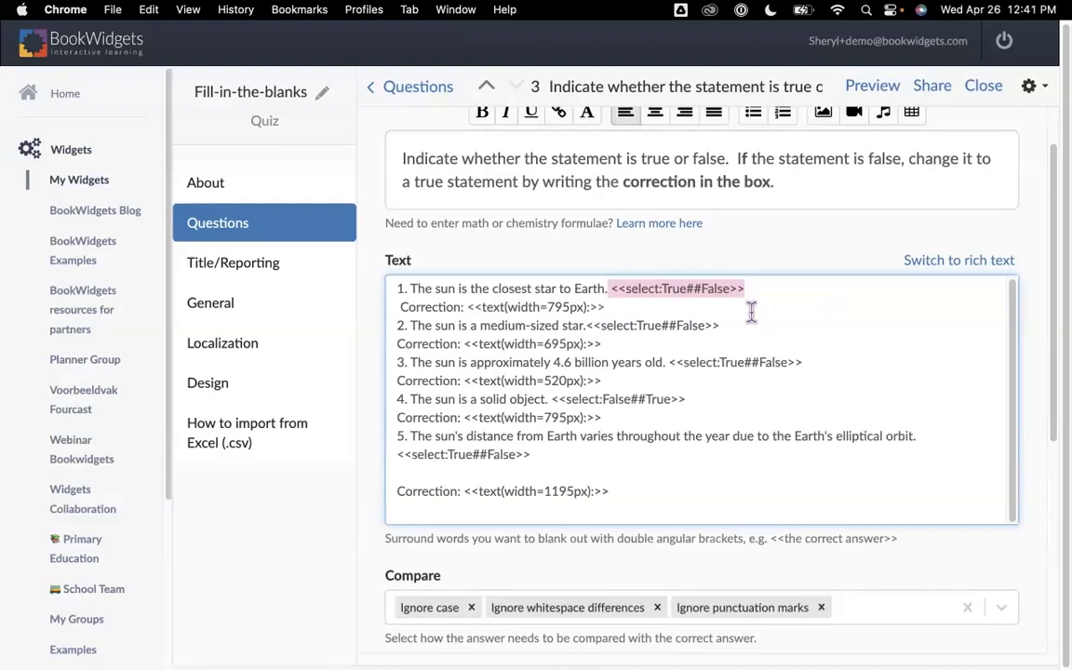
left_click(610, 325)
left_click(687, 400)
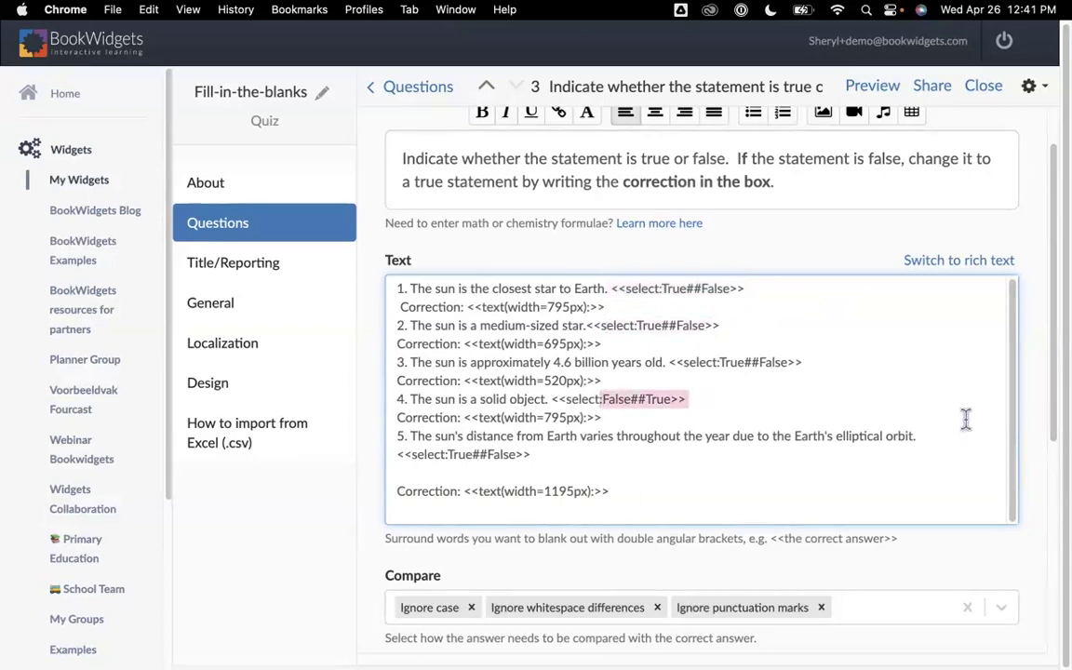
Look through question 3's help text, its note on double angular brackets, and its comparison and additional options
scroll(771, 354, "up", 1)
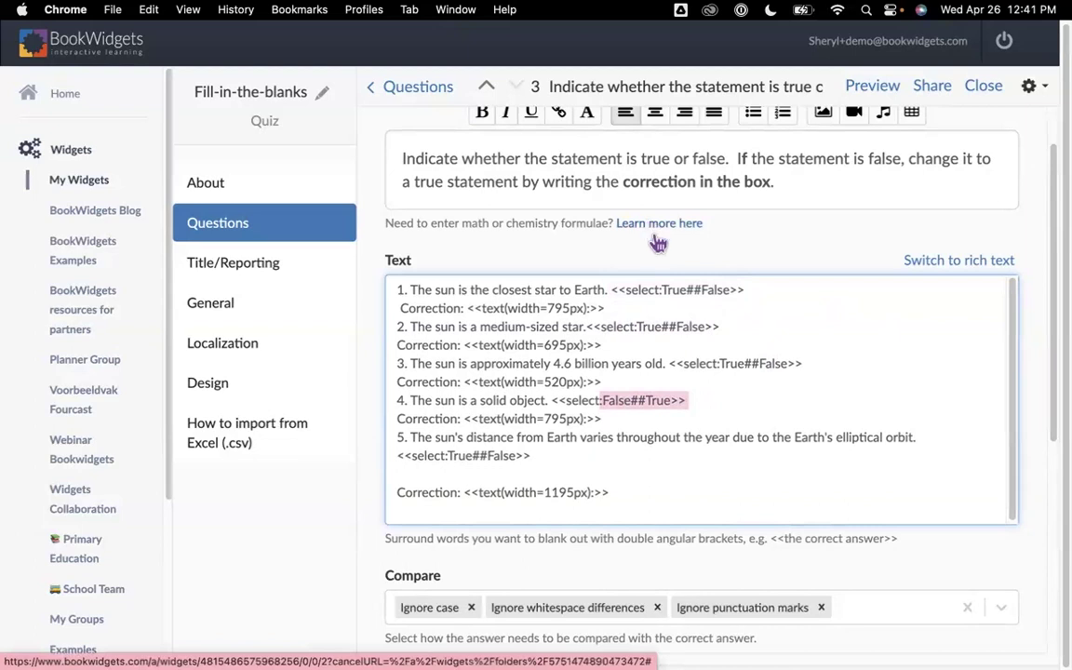
scroll(684, 271, "up", 3)
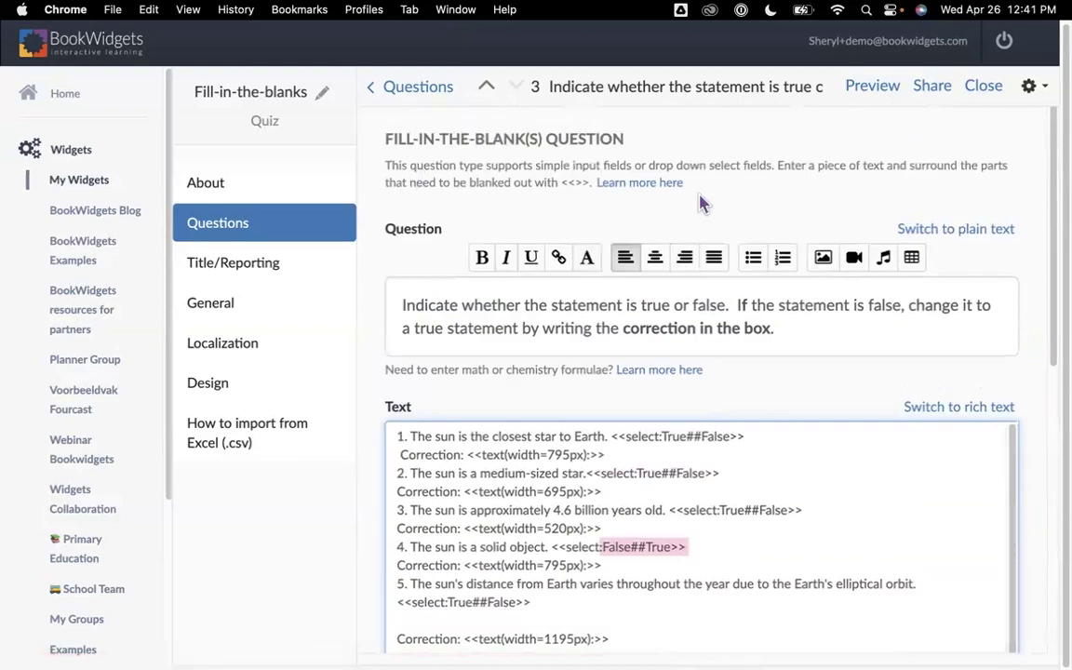
scroll(792, 228, "down", 7)
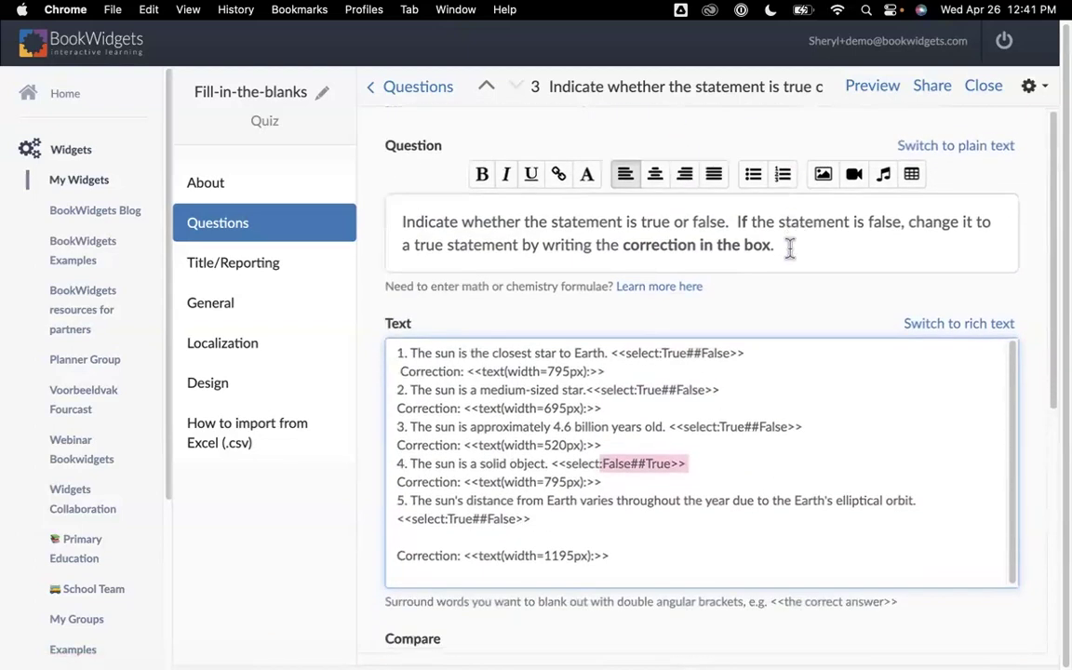
left_click_drag(381, 353, 745, 355)
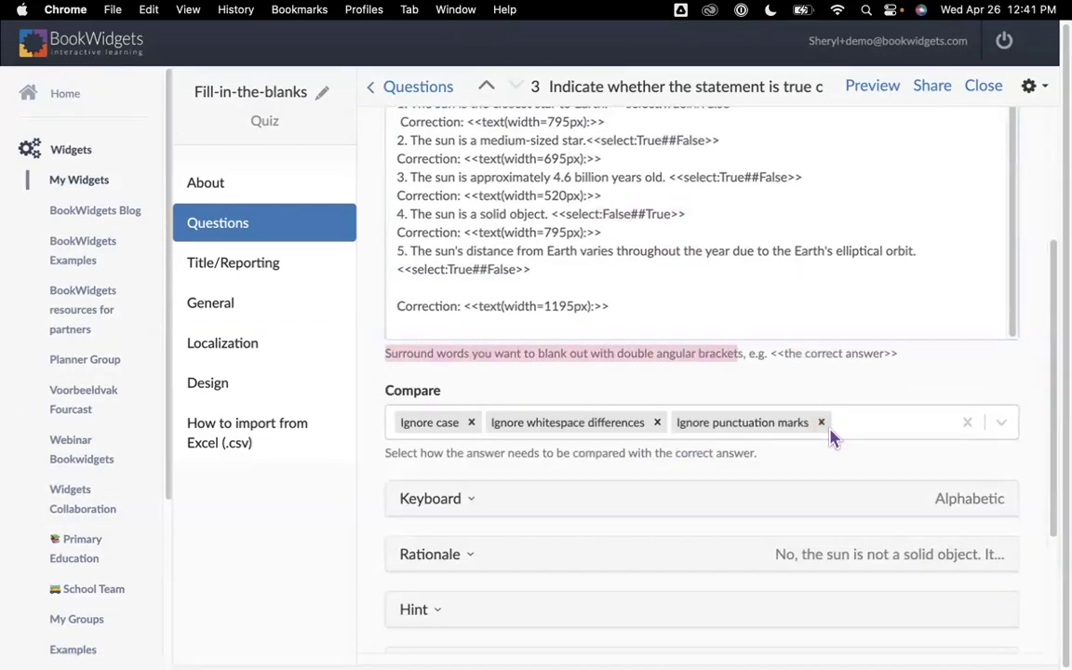
scroll(823, 452, "down", 5)
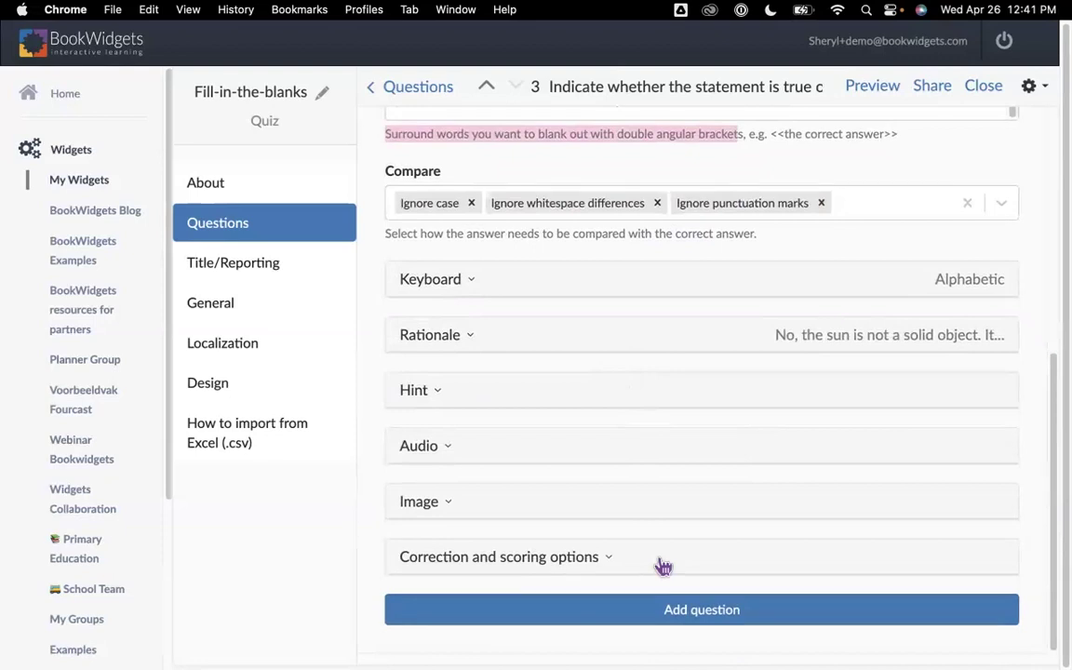
In question 3's text, set the correction field widths of statements 5 and 2 to 795px
scroll(662, 540, "up", 9)
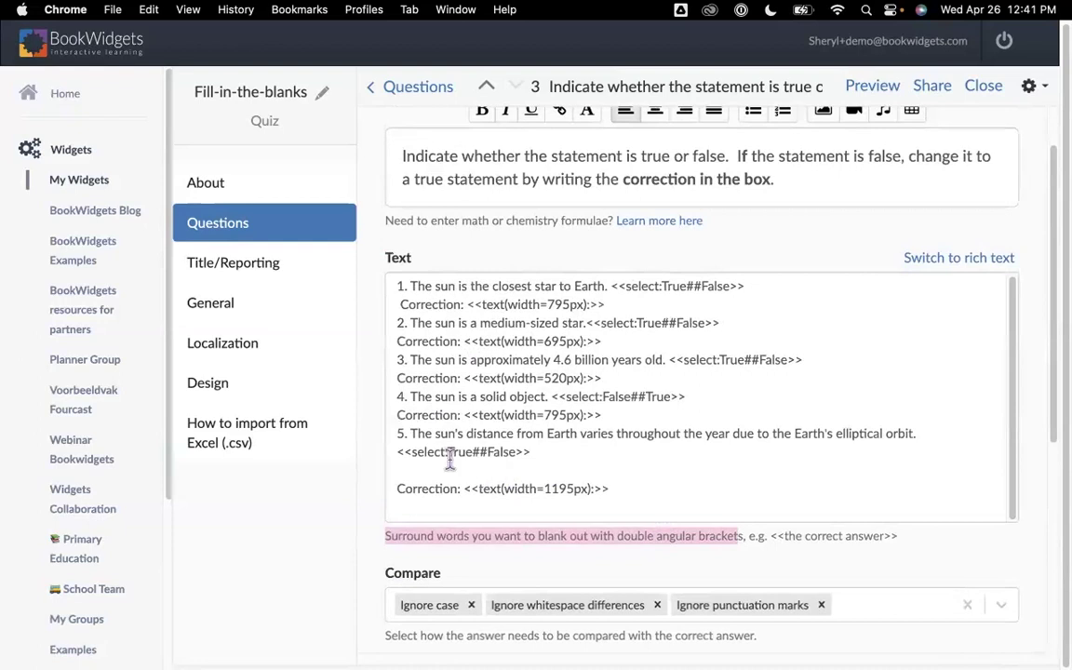
left_click_drag(427, 491, 440, 493)
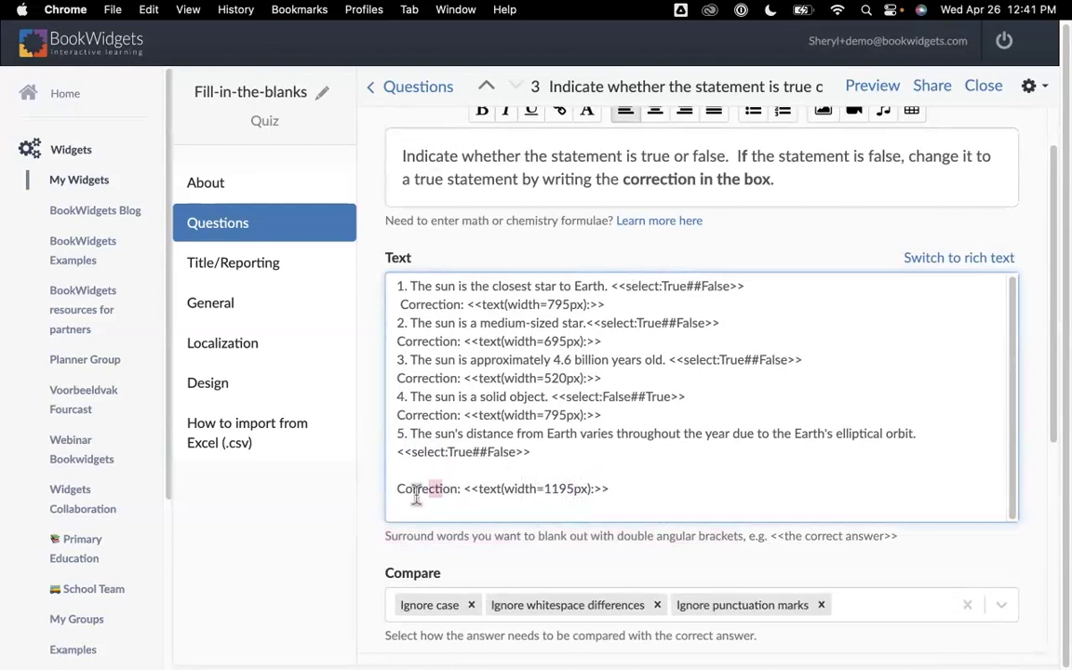
left_click(462, 489)
left_click_drag(461, 489, 642, 484)
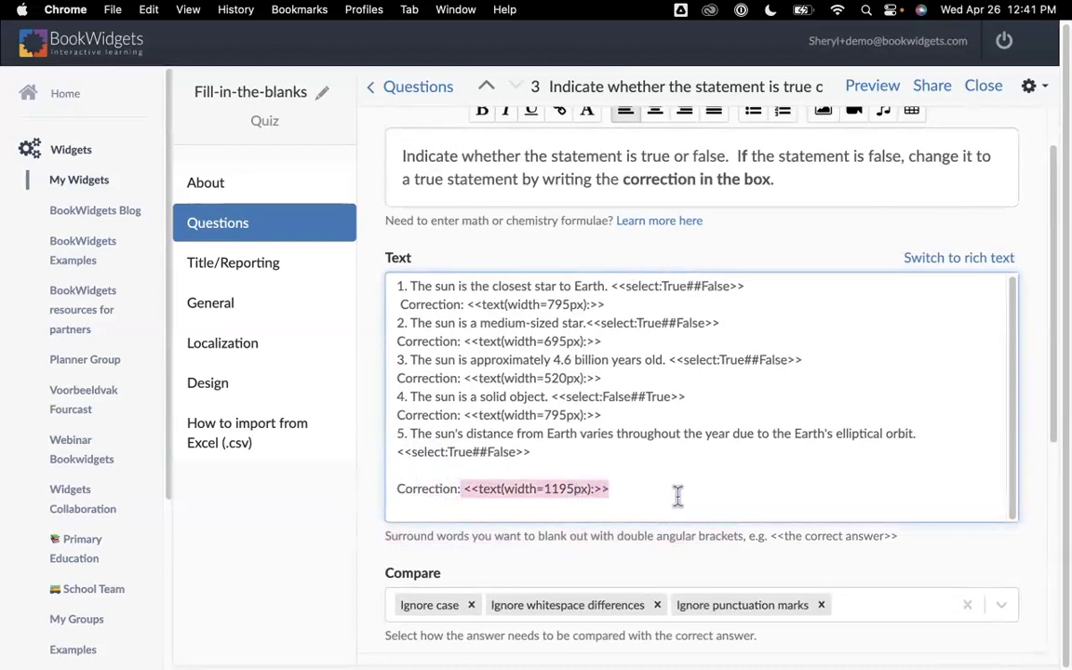
left_click(556, 489)
key("BackSpace")
key("BackSpace")
type("7")
left_click(547, 340)
key("BackSpace")
type("7")
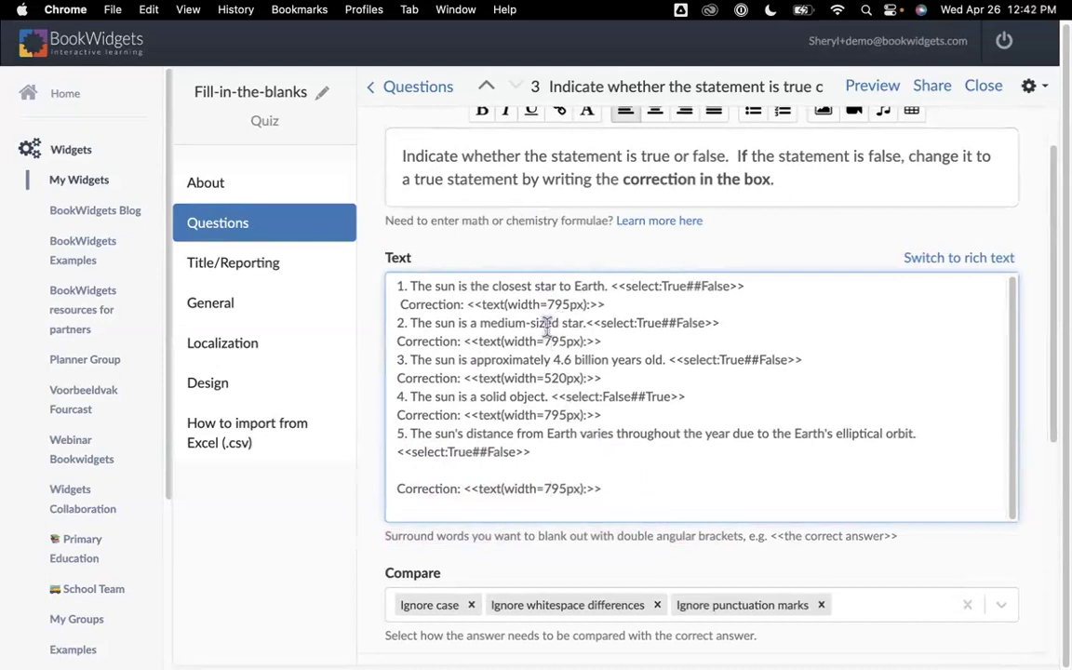
In question 3's text, set the correction field width of statement 3 to 795px
left_click(550, 378)
key("BackSpace")
type("795")
key("Delete")
key("Delete")
Preview the Fill-in-the-blanks quiz in the student view and examine the correction fields of question 3
left_click(878, 90)
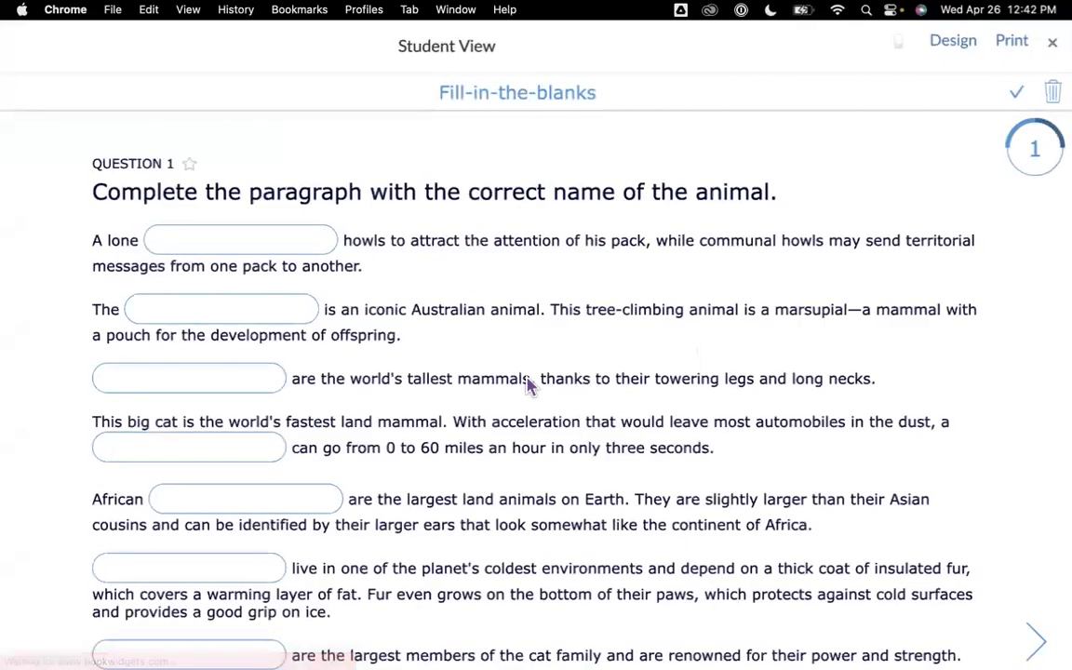
left_click(1033, 641)
left_click(1033, 640)
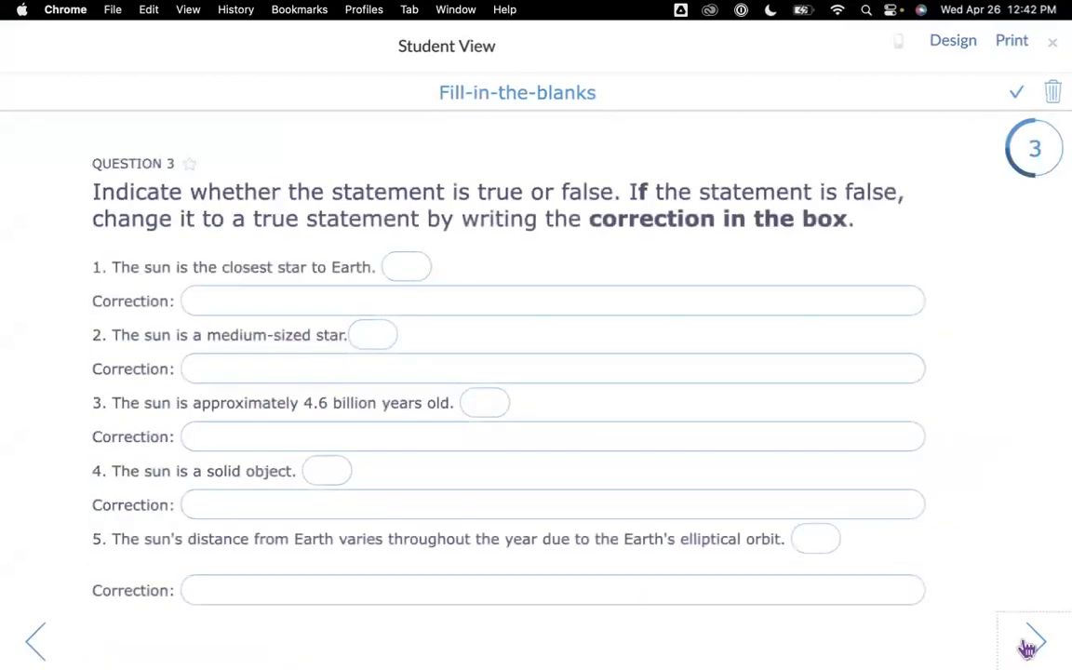
left_click(1034, 640)
left_click(31, 640)
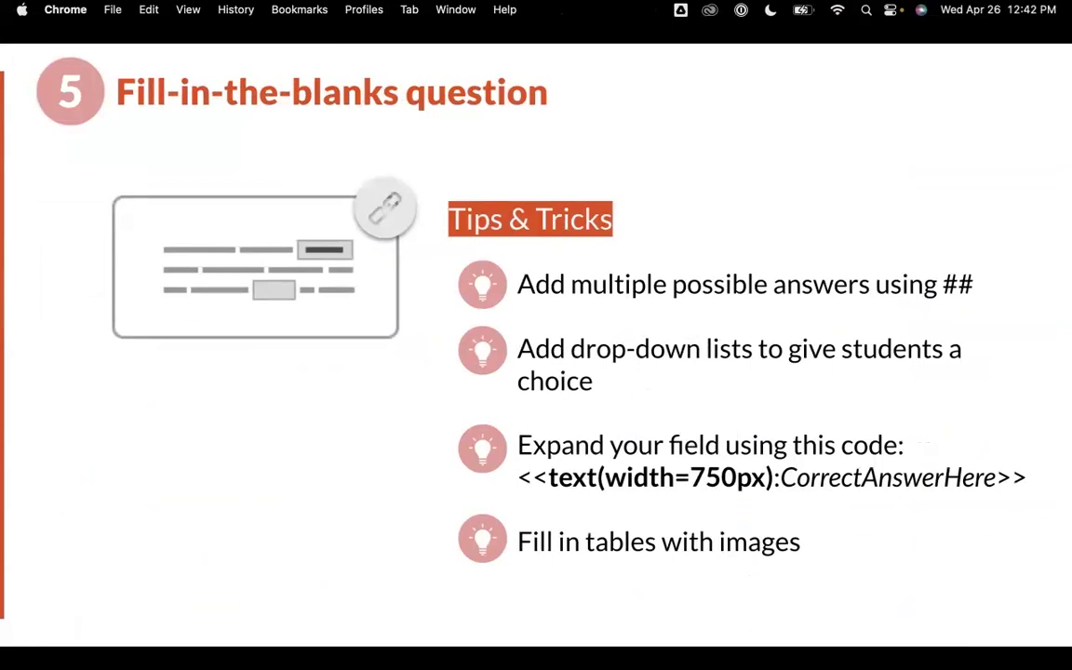
Advance the presentation to the Text question slide and open its branded style example
mouse_move(91, 650)
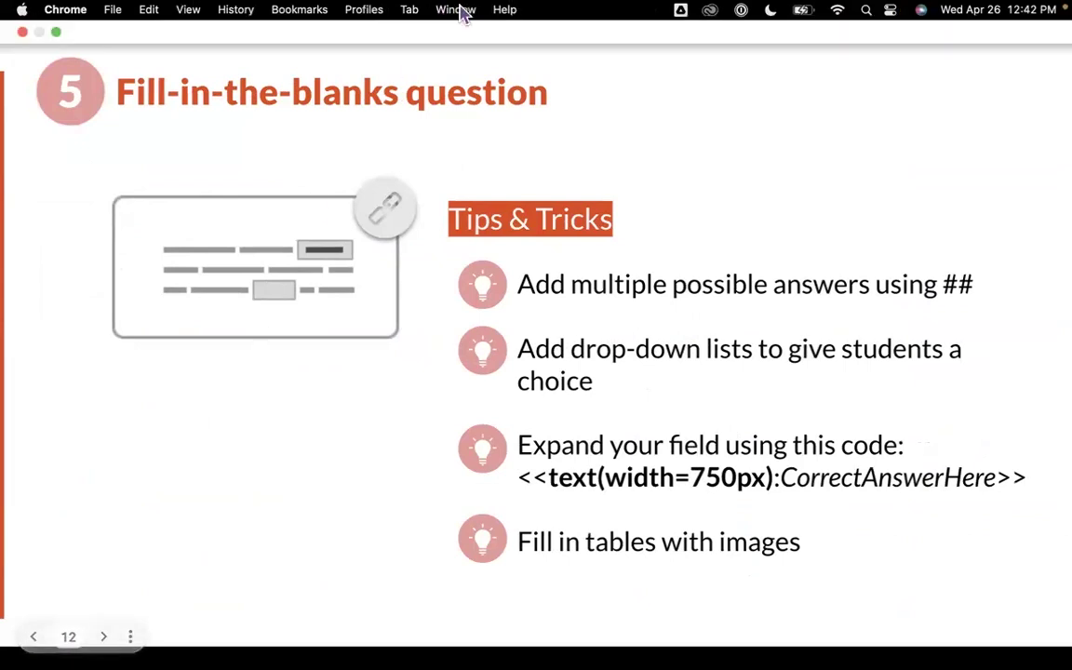
left_click(104, 637)
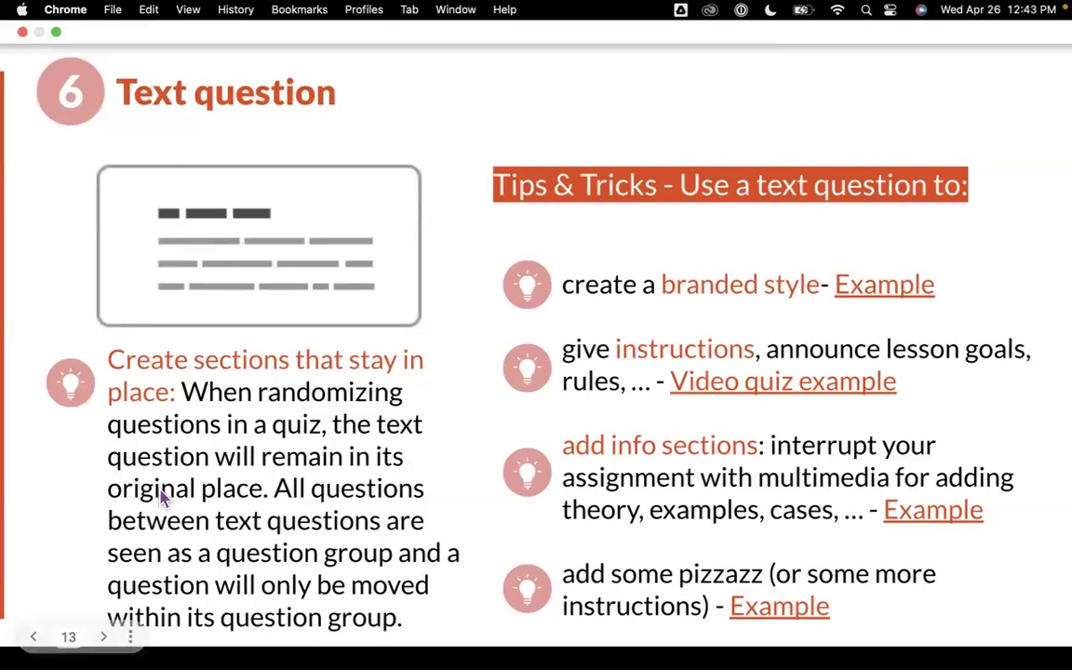
right_click(860, 292)
left_click(802, 326)
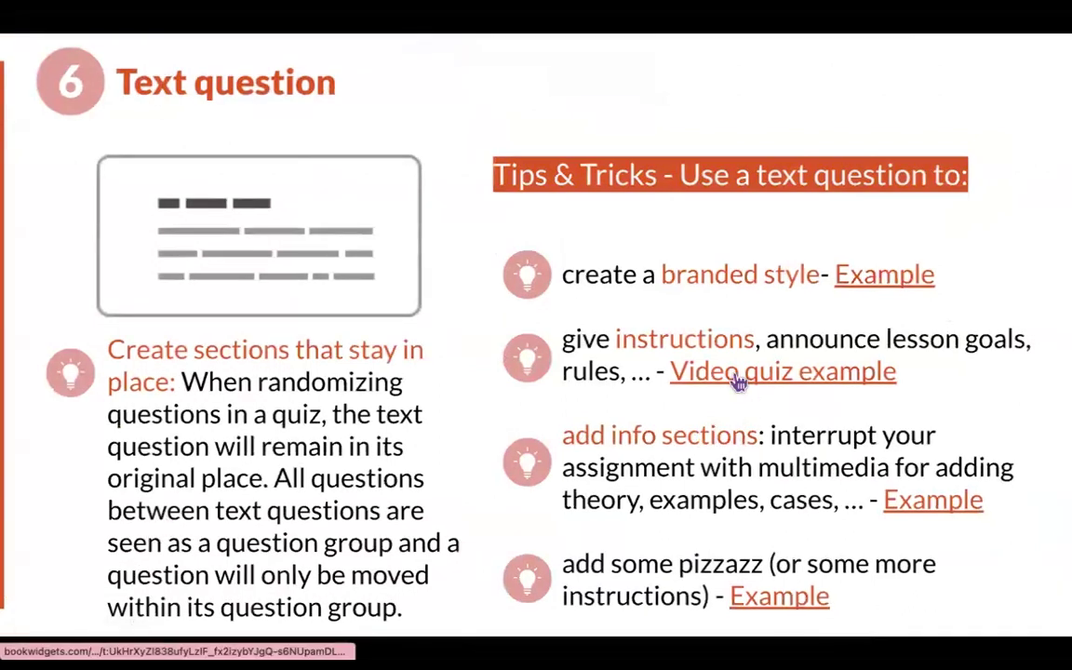
Open the Video quiz example in a new window to view its Cells versus viruses instructions, and close that window
right_click(739, 380)
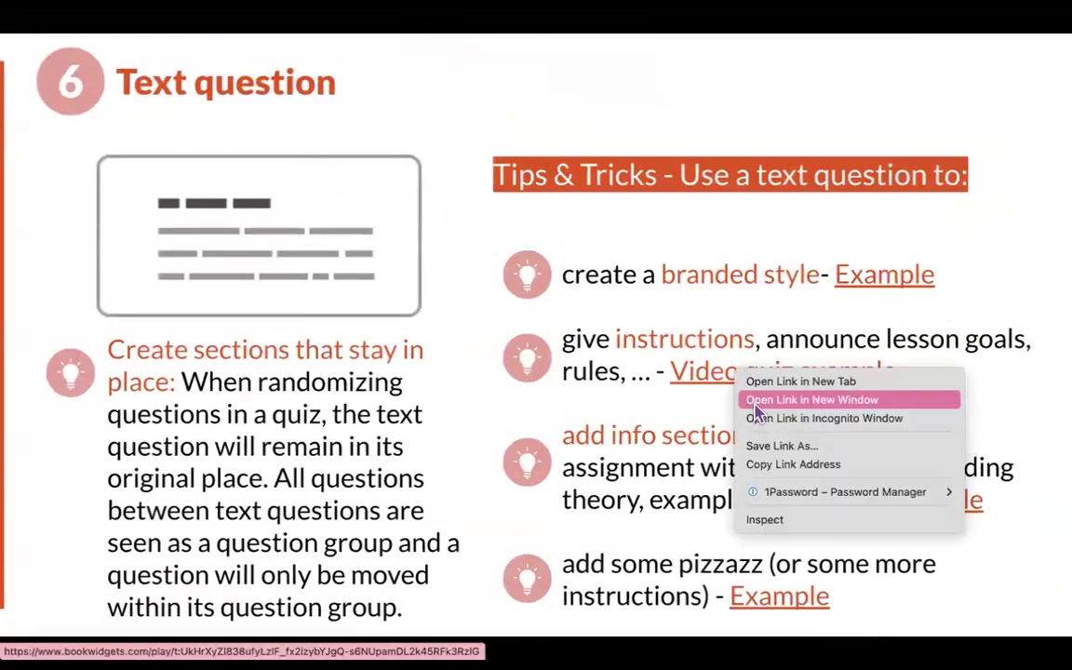
left_click(760, 398)
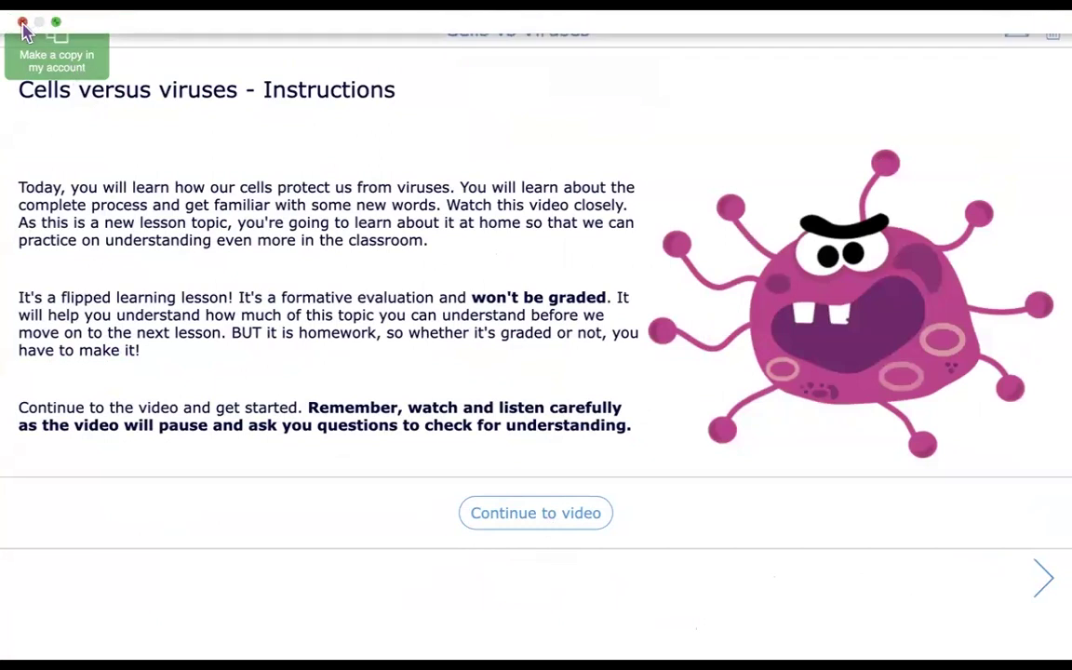
left_click(22, 22)
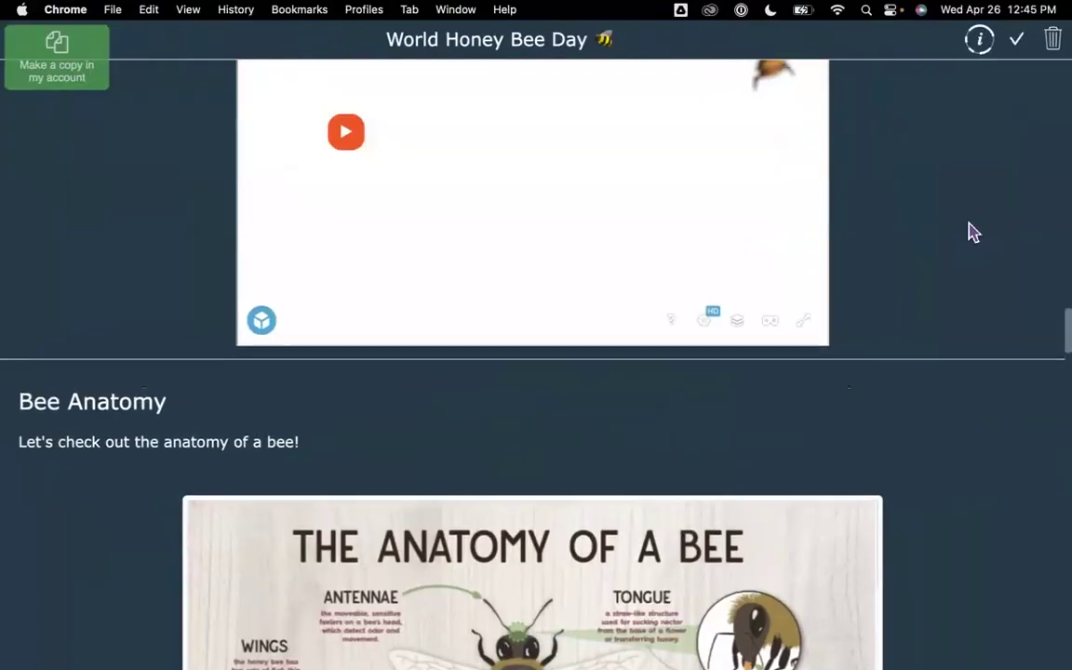
Look through the World Honey Bee Day example, from its introduction and video to the info sections and the questions between them
scroll(968, 233, "up", 20)
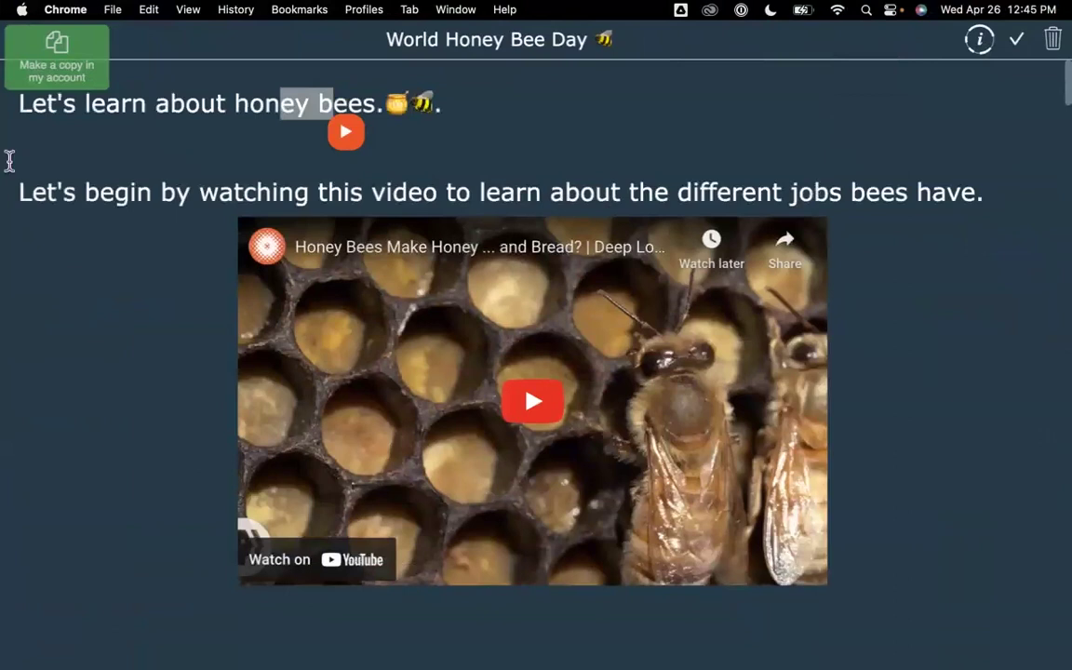
left_click_drag(80, 107, 567, 165)
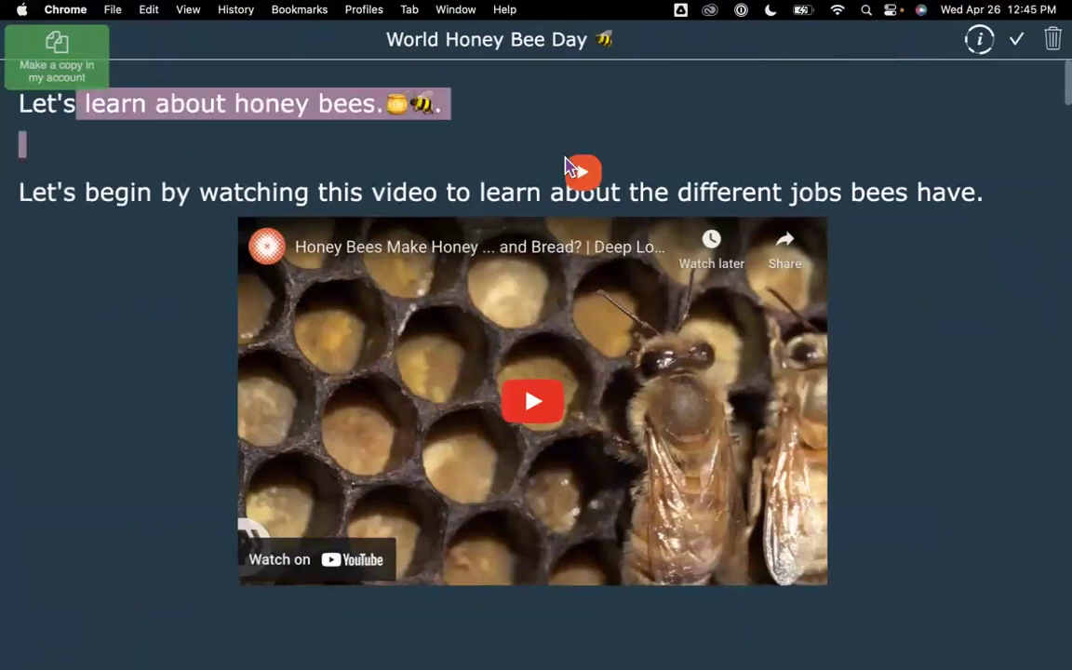
scroll(702, 268, "down", 15)
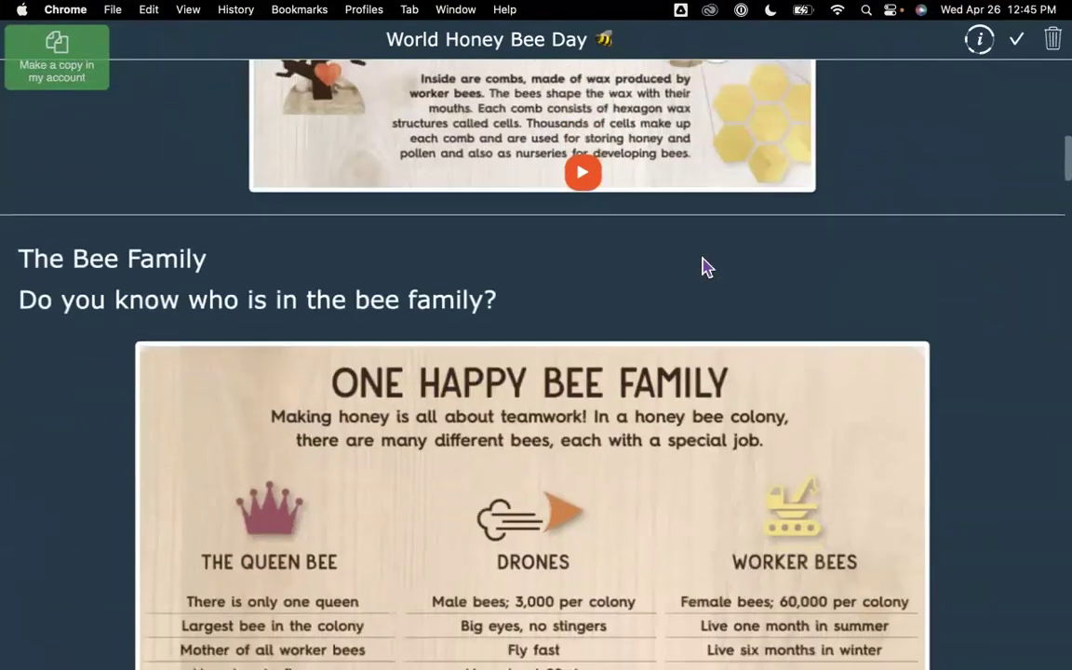
scroll(703, 268, "down", 10)
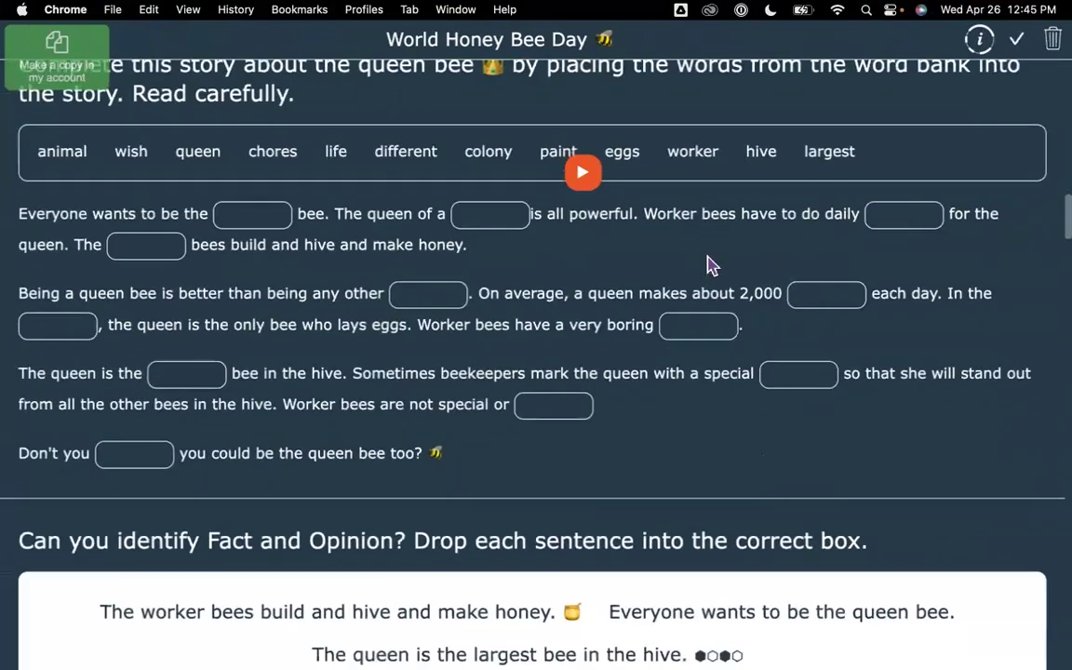
scroll(707, 264, "down", 12)
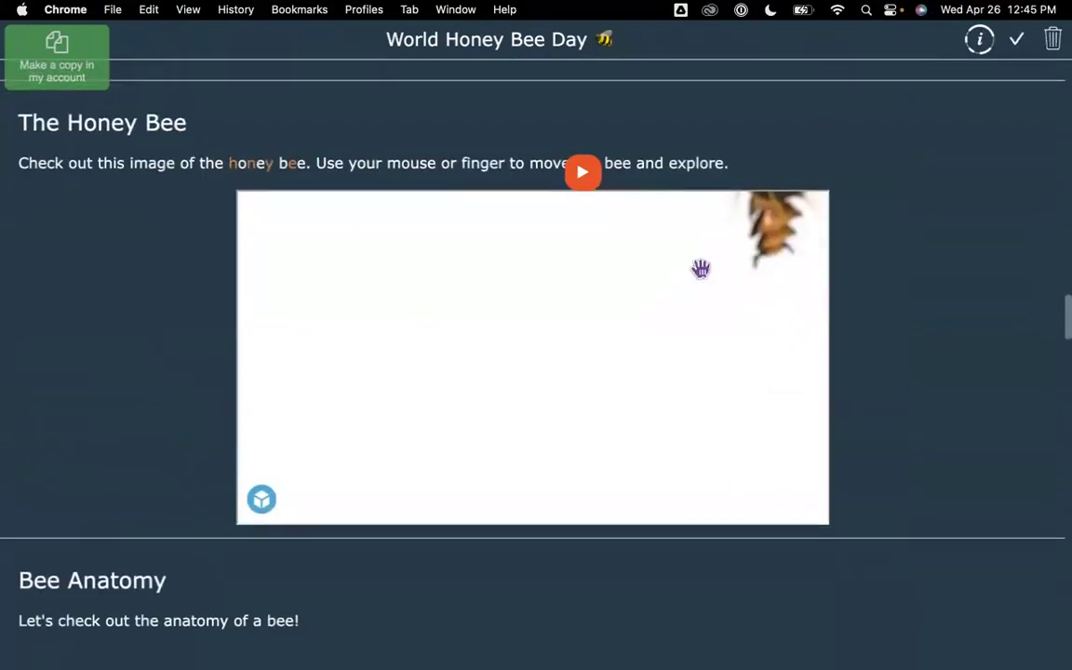
Rotate the 3D honey bee model in The Honey Bee section and view the Bee Anatomy section
scroll(701, 269, "up", 5)
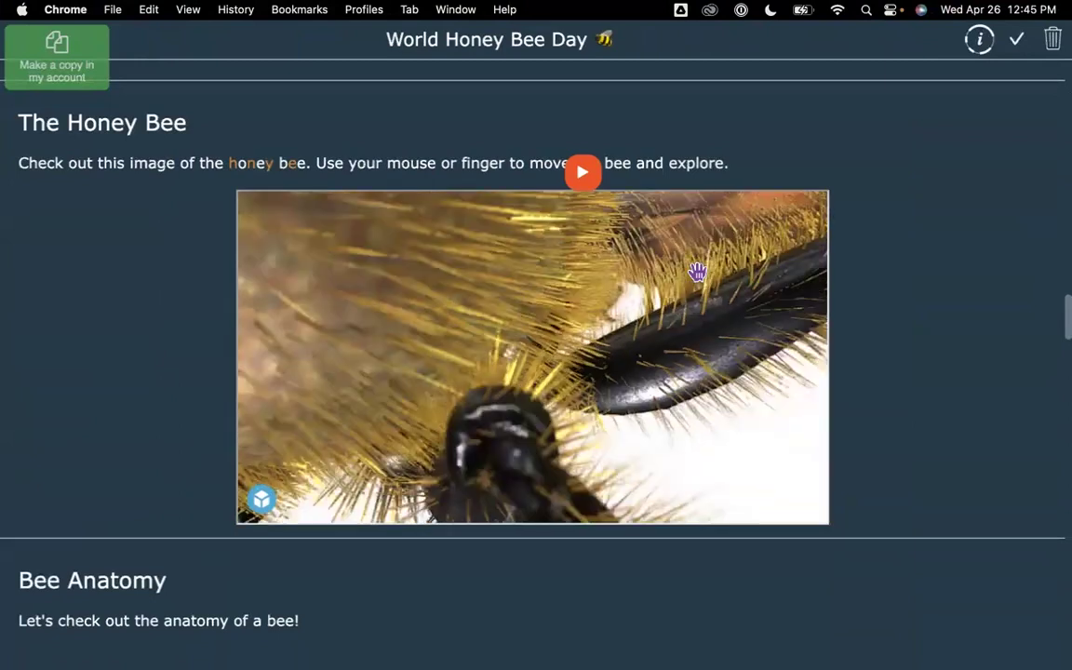
left_click_drag(554, 296, 879, 355)
scroll(924, 336, "down", 1)
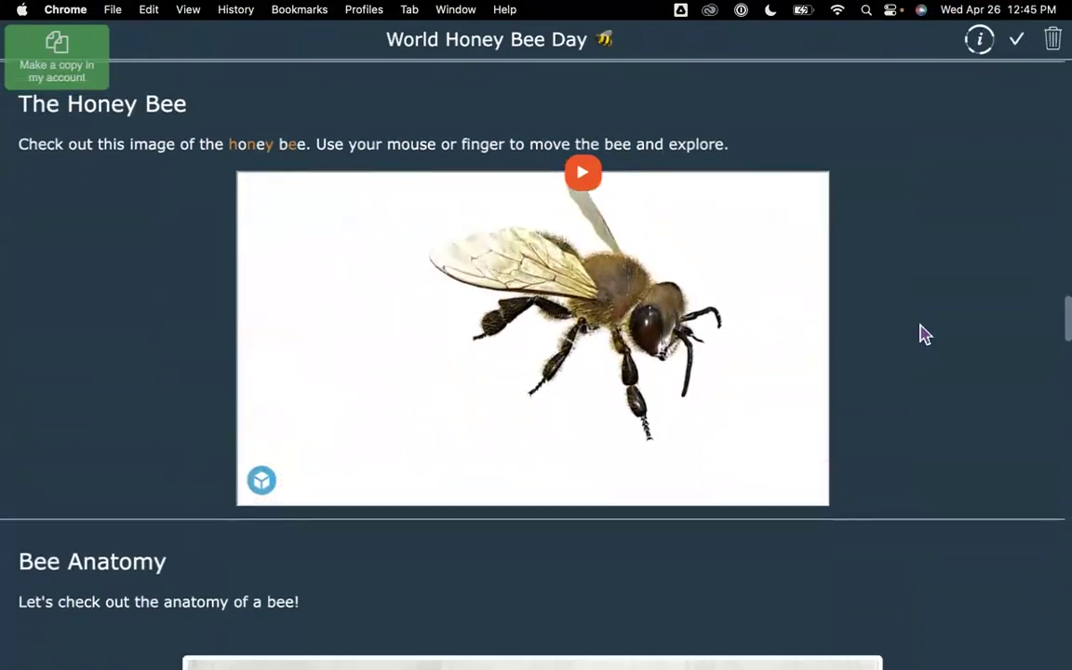
scroll(925, 335, "down", 5)
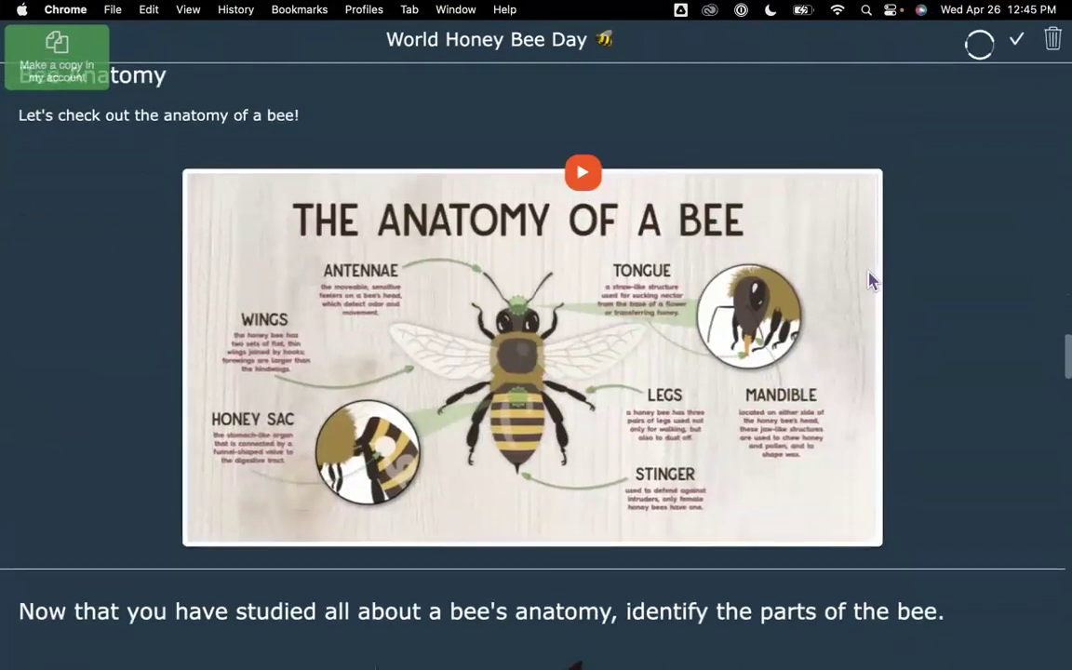
Return to the Text question slide, open the pizzazz example in a new window and look through its exam memes
key("ctrl+Right")
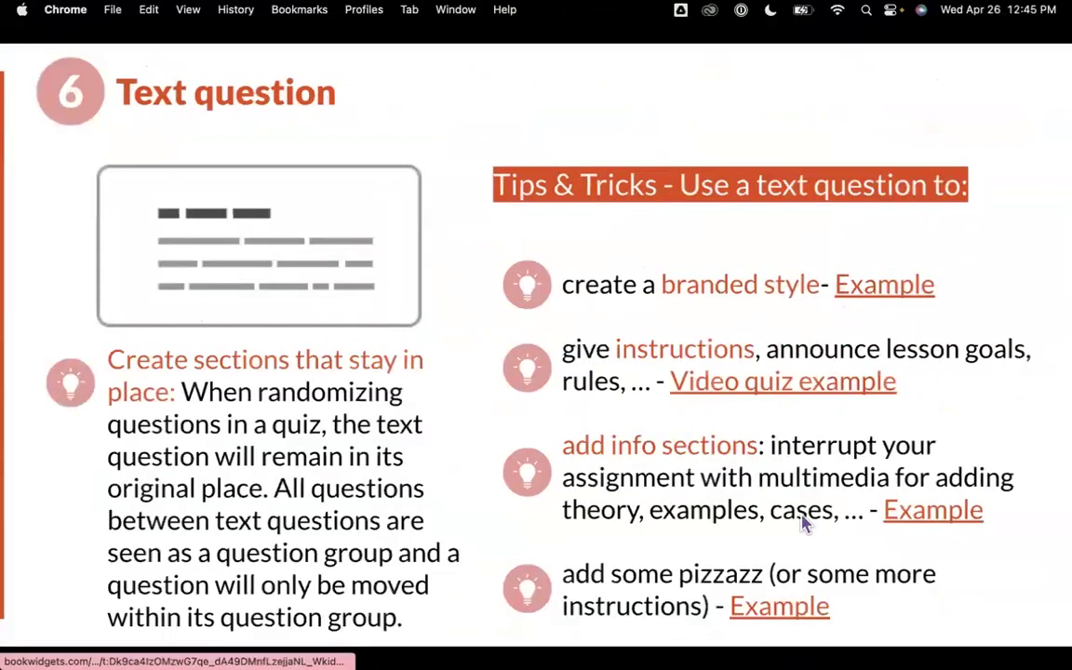
right_click(802, 608)
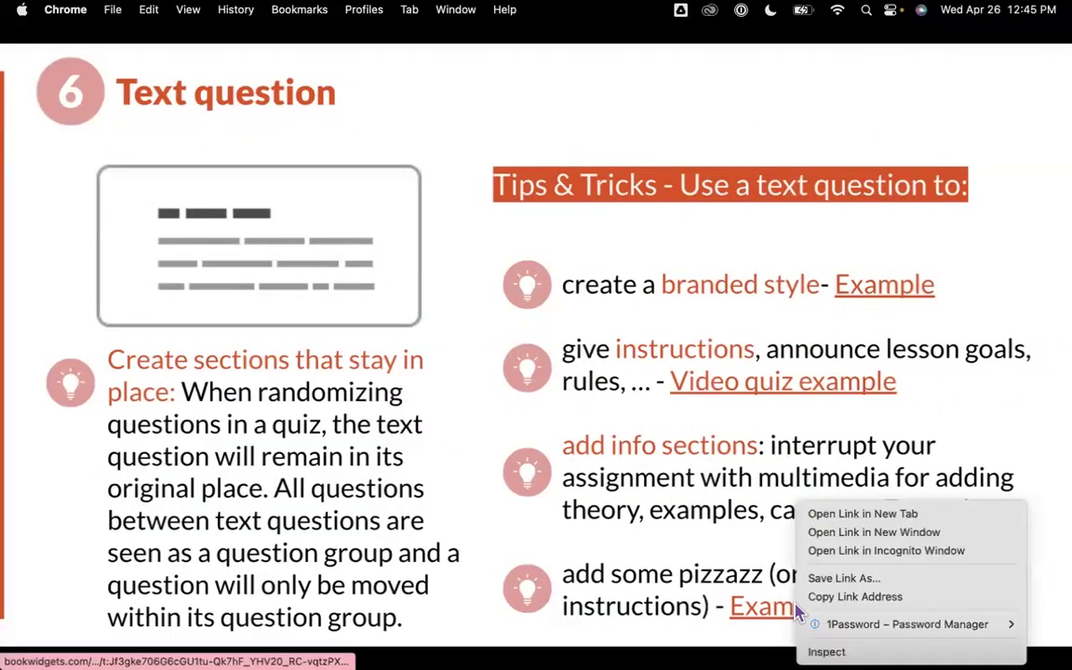
left_click(820, 533)
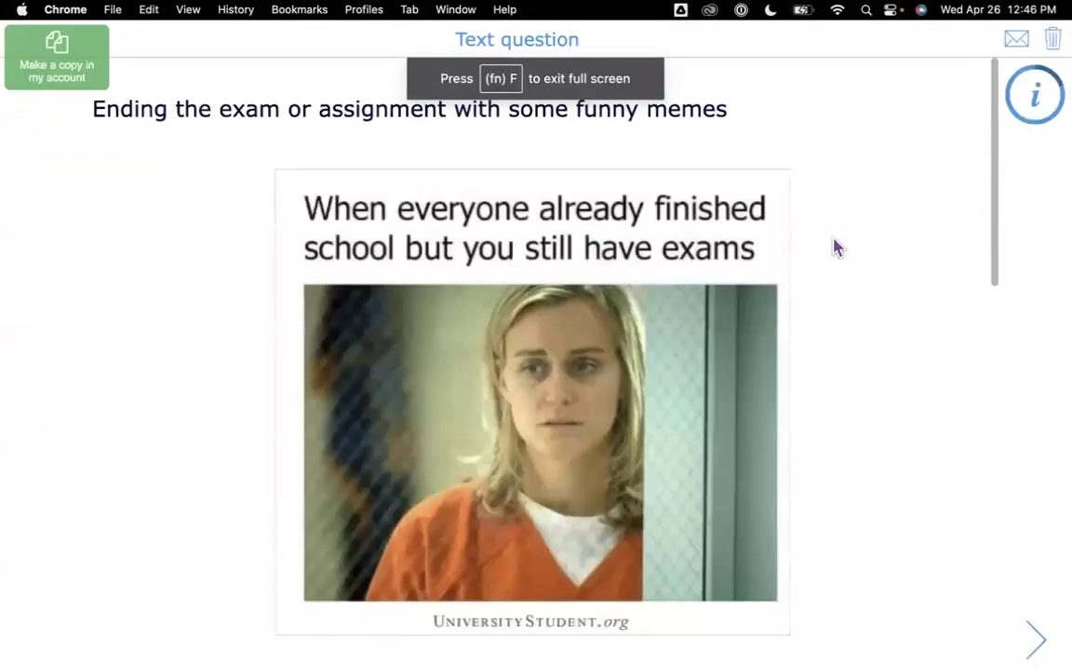
scroll(849, 251, "down", 5)
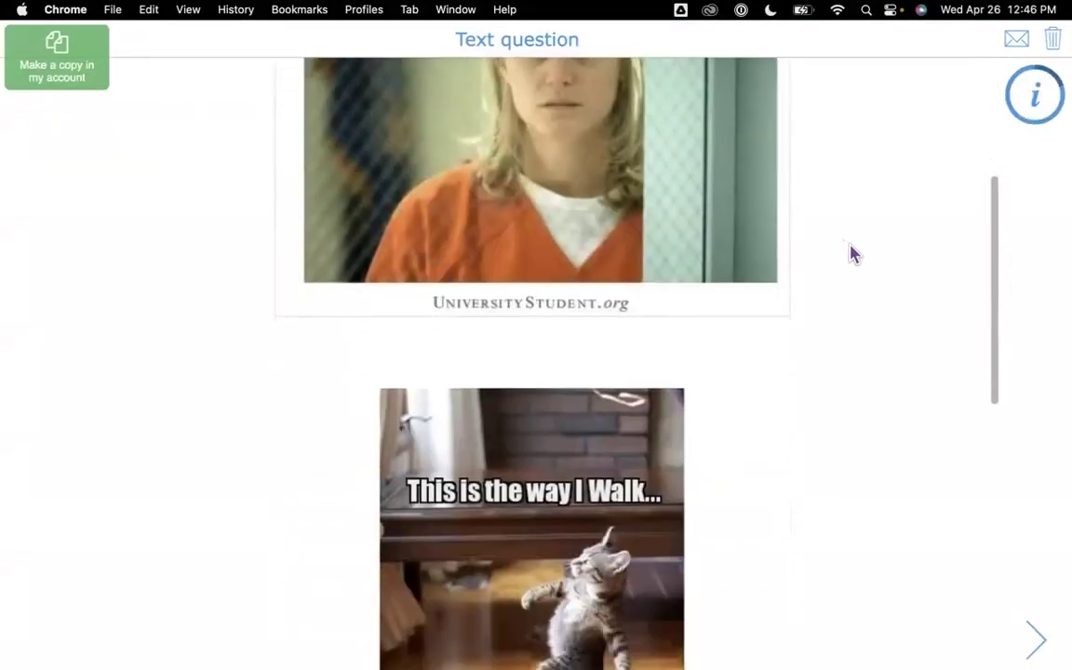
scroll(855, 253, "down", 7)
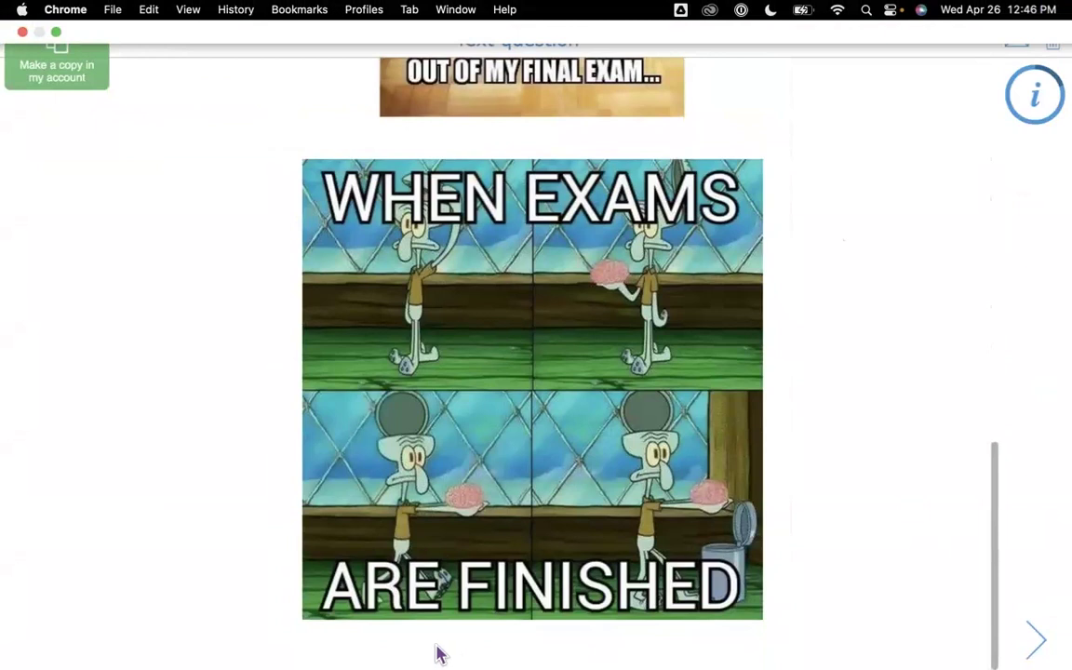
Page through the example's GIF, video and audio pages to its submit page, and return to the slides
left_click(1033, 640)
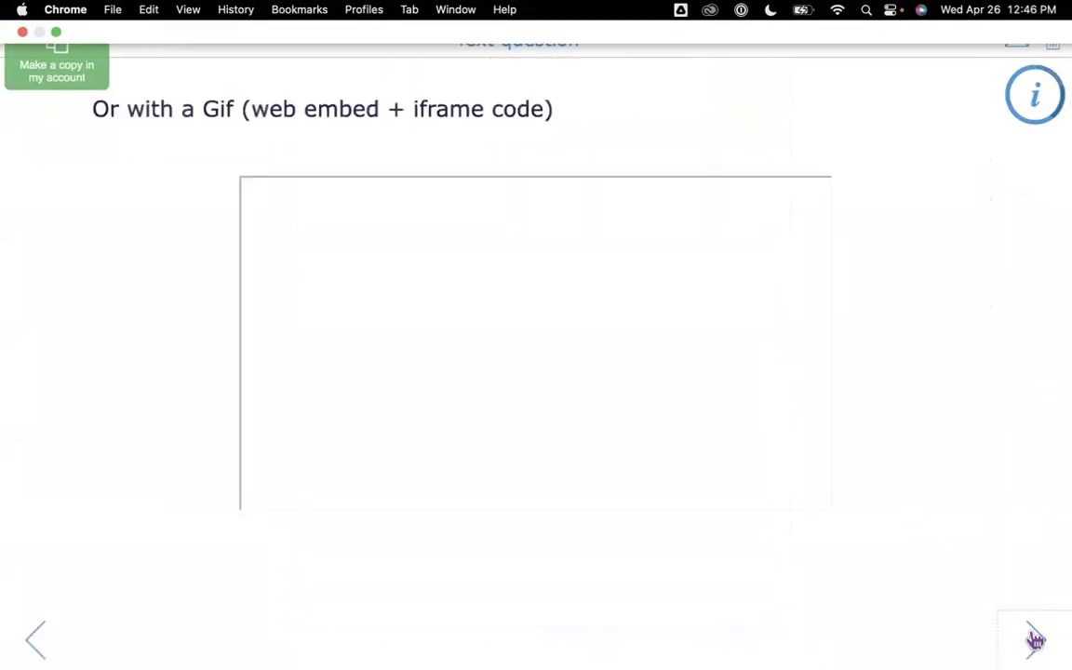
left_click(1035, 641)
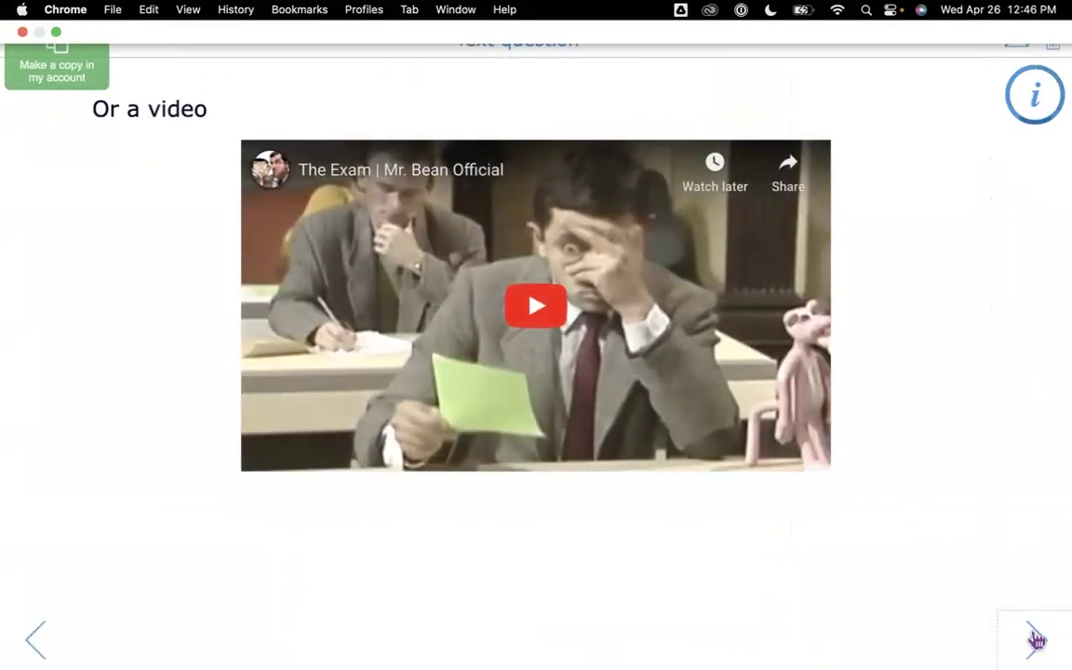
left_click(1035, 640)
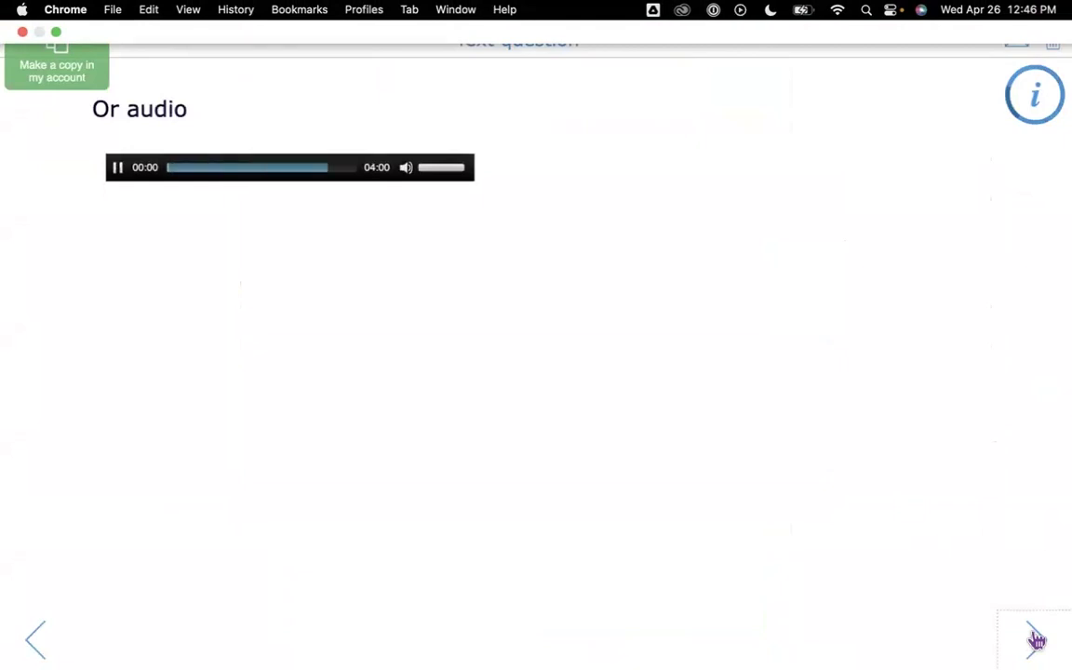
left_click(1035, 640)
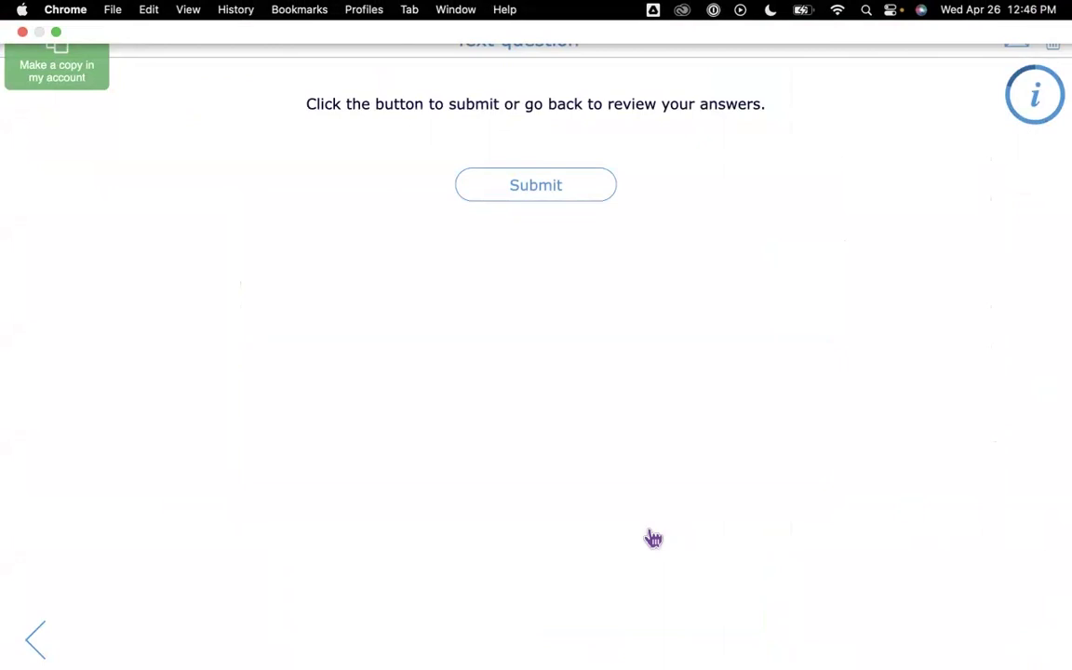
key("ctrl+Left")
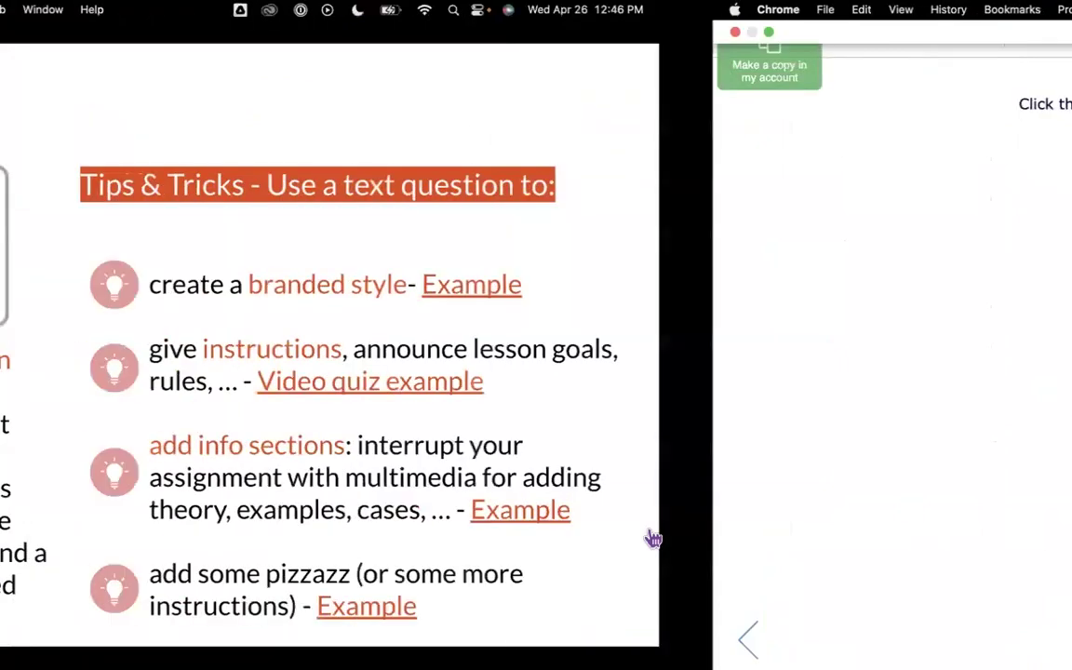
Advance the presentation to the Fill-in-the-table question slide and open its design example in a new window
mouse_move(14, 622)
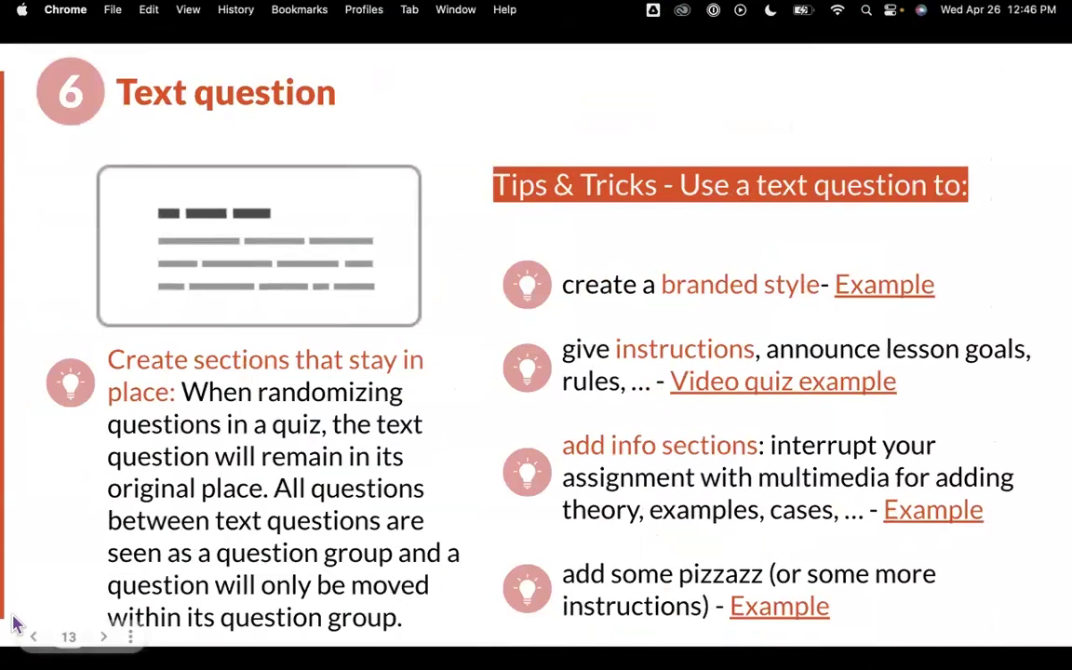
left_click(106, 637)
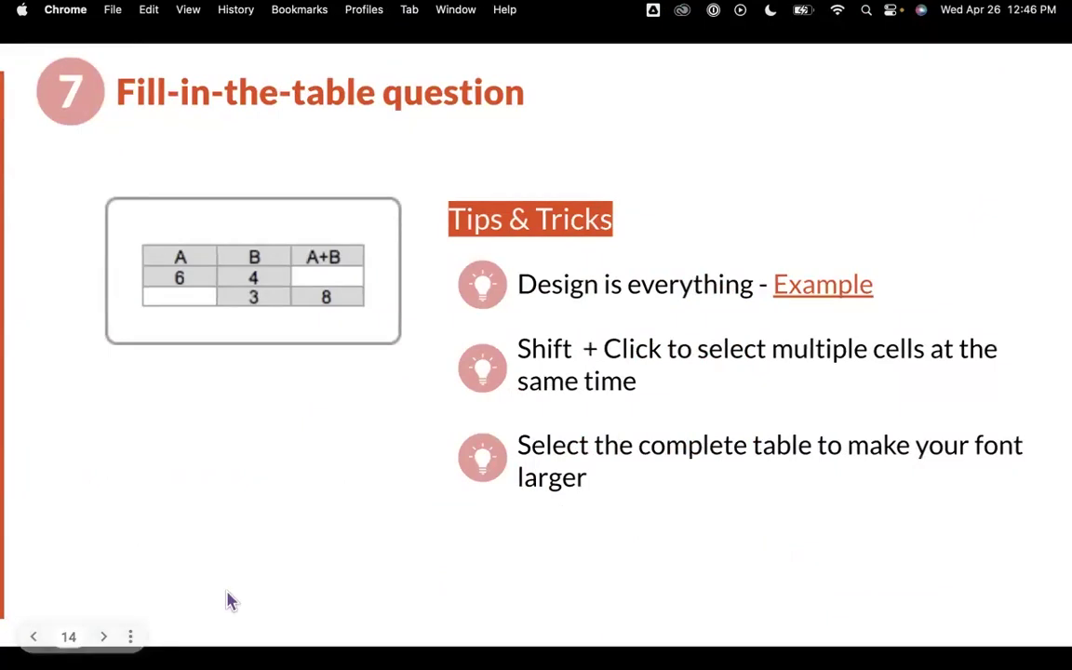
right_click(787, 291)
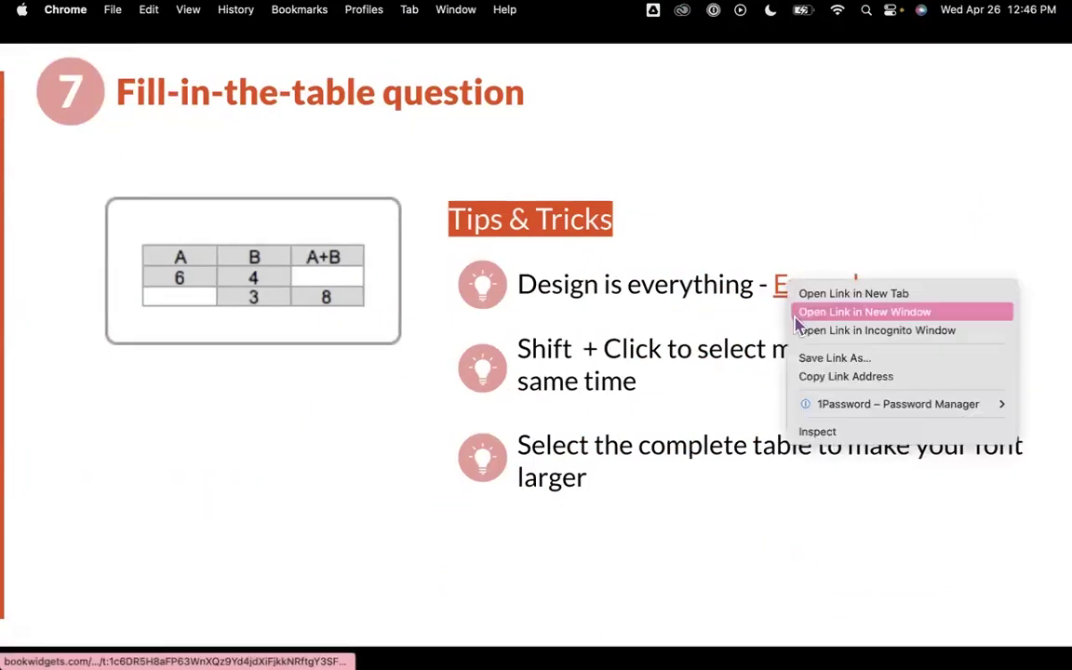
left_click(799, 312)
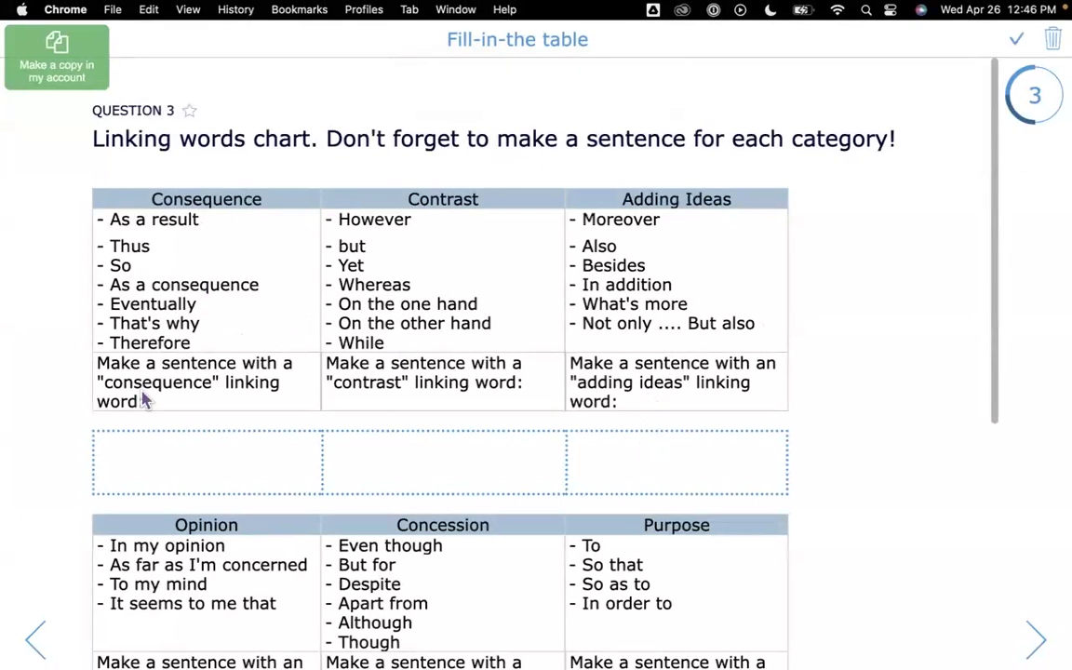
Enter "type the sentence" in the Consequence answer cell of question 3, and view the sudoku puzzle in question 2
left_click(177, 465)
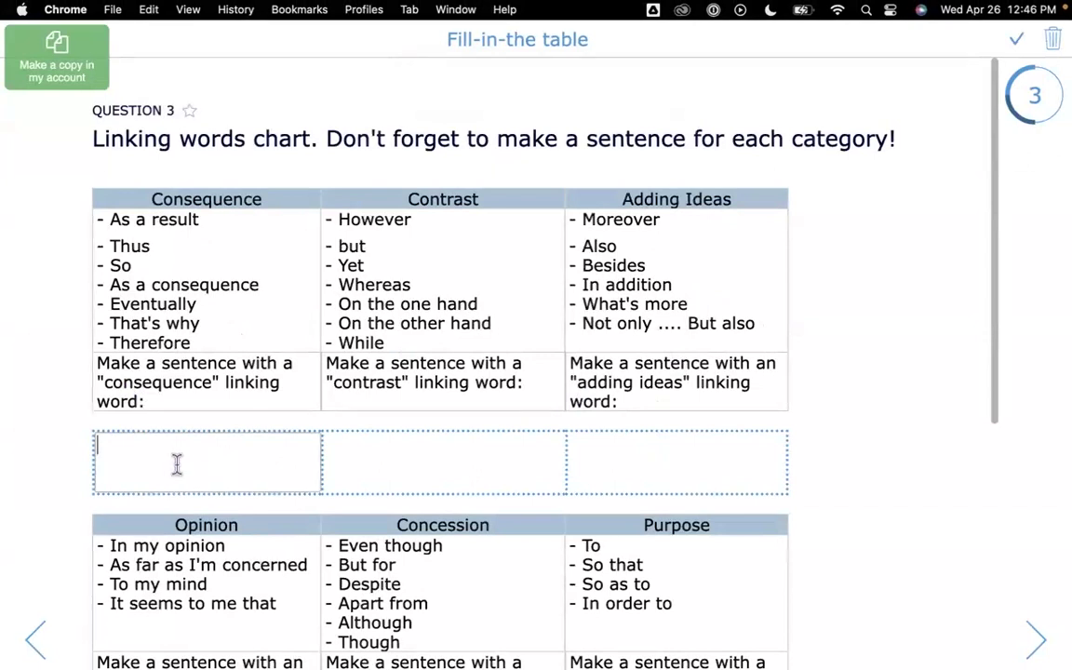
type("type the sentence")
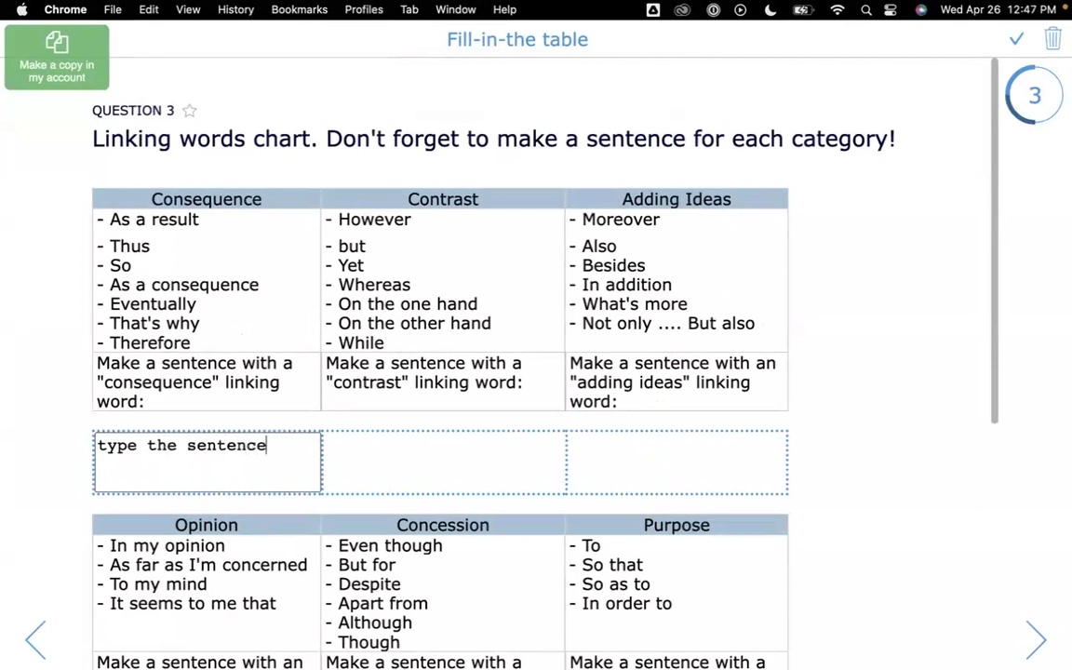
left_click(37, 642)
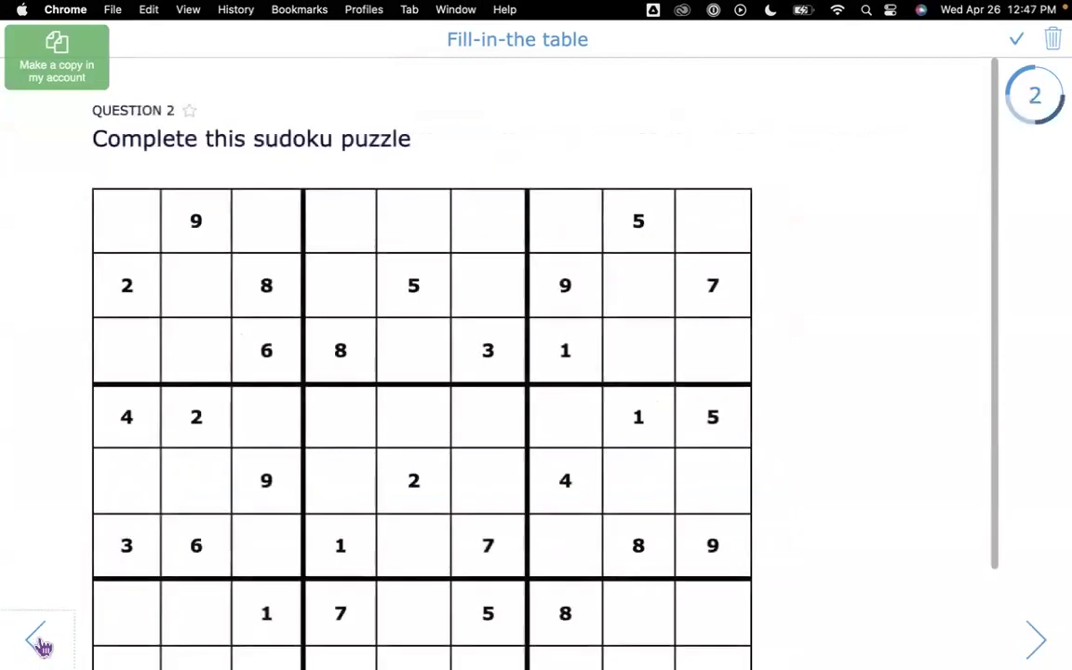
scroll(577, 526, "down", 3)
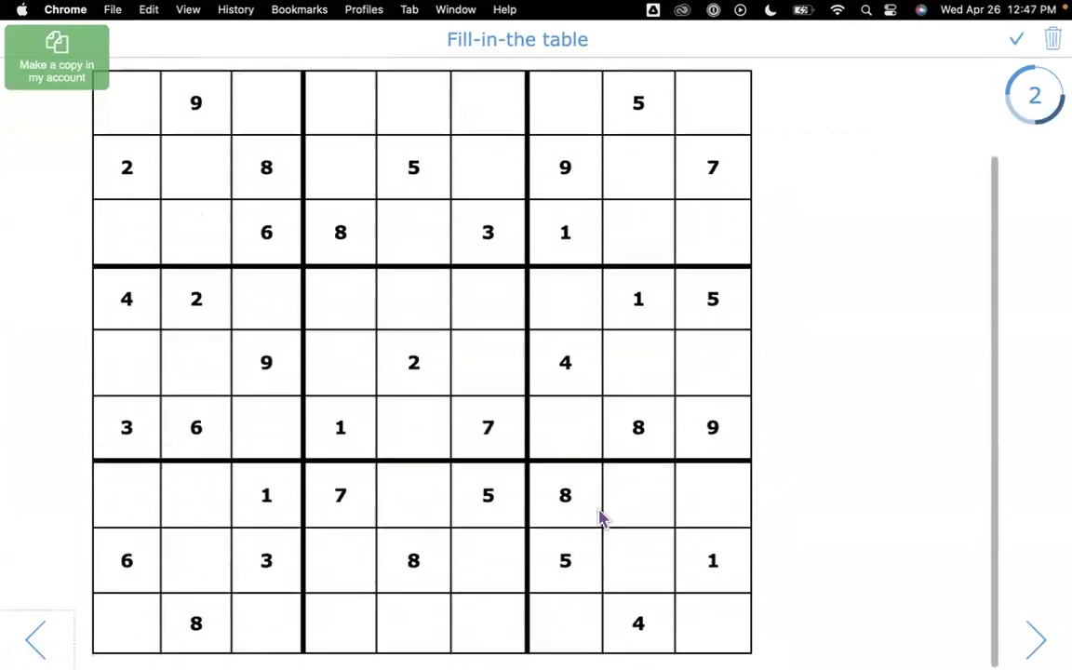
Try several empty answer cells in the bottom rows of the sudoku puzzle in question 2
left_click(647, 493)
left_click(721, 495)
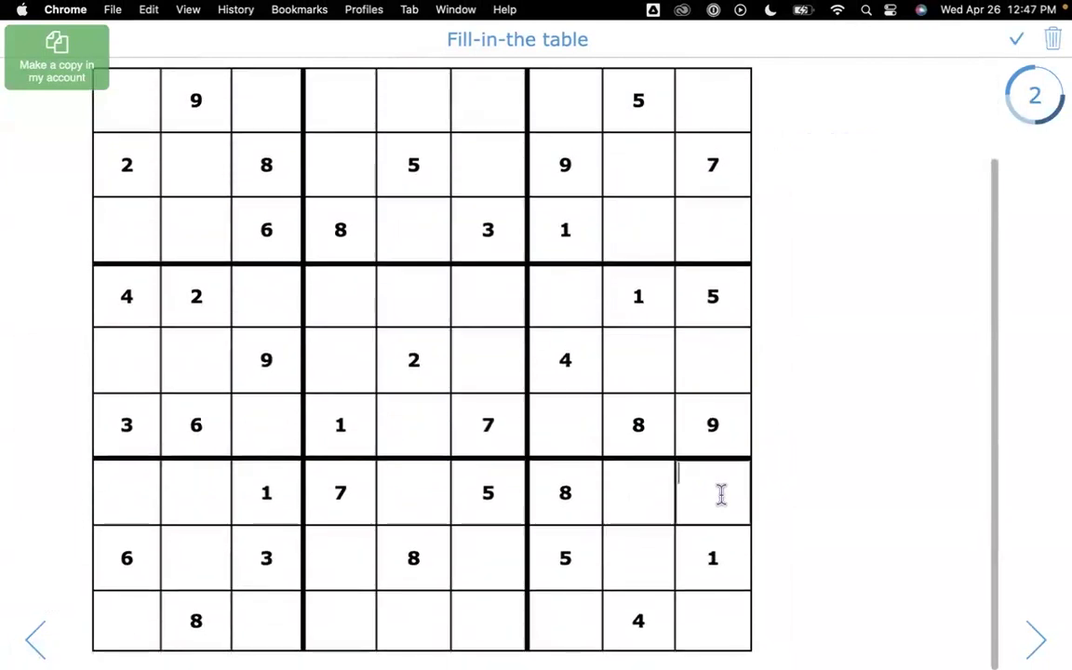
left_click(561, 607)
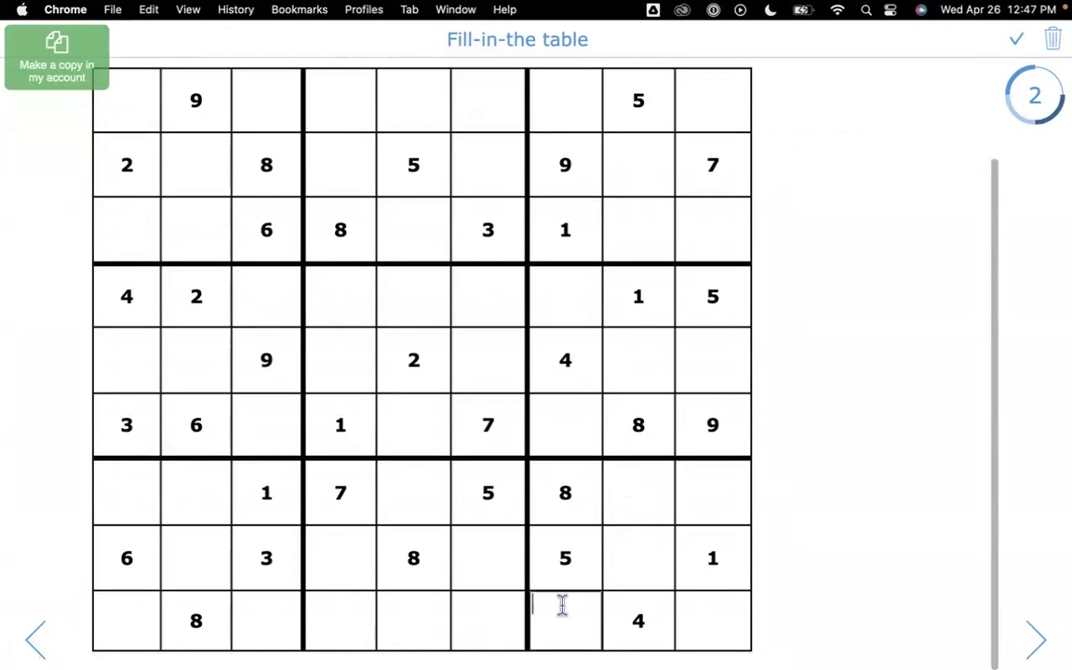
key("BackSpace")
Go back to question 1, open the scratchpad under the arithmetic tables and look over its drawing area
left_click(34, 641)
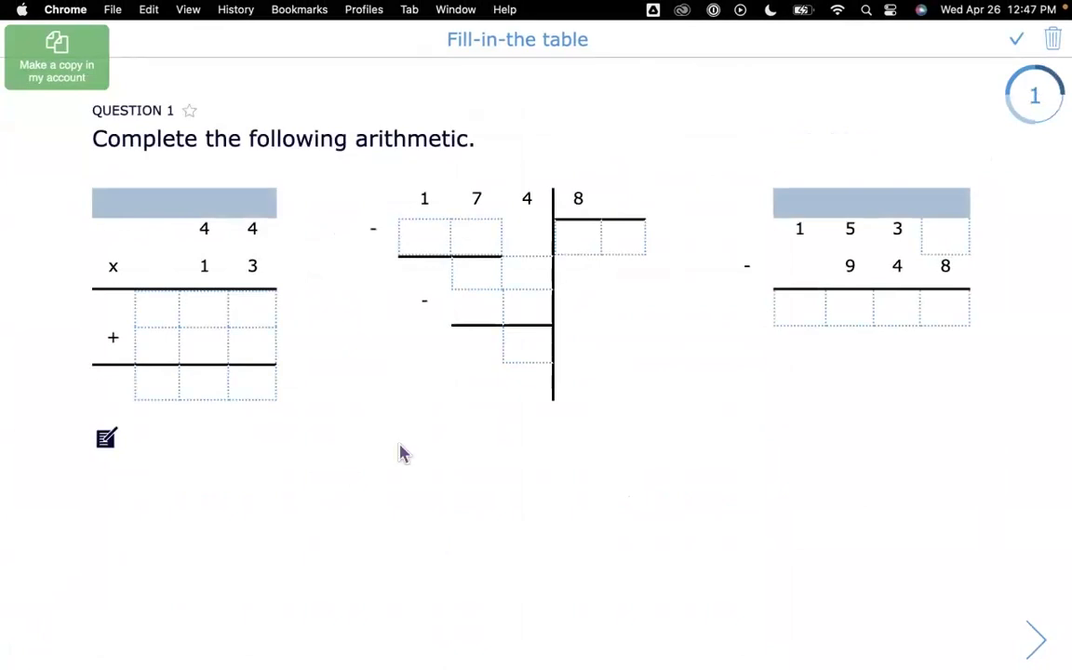
left_click(106, 438)
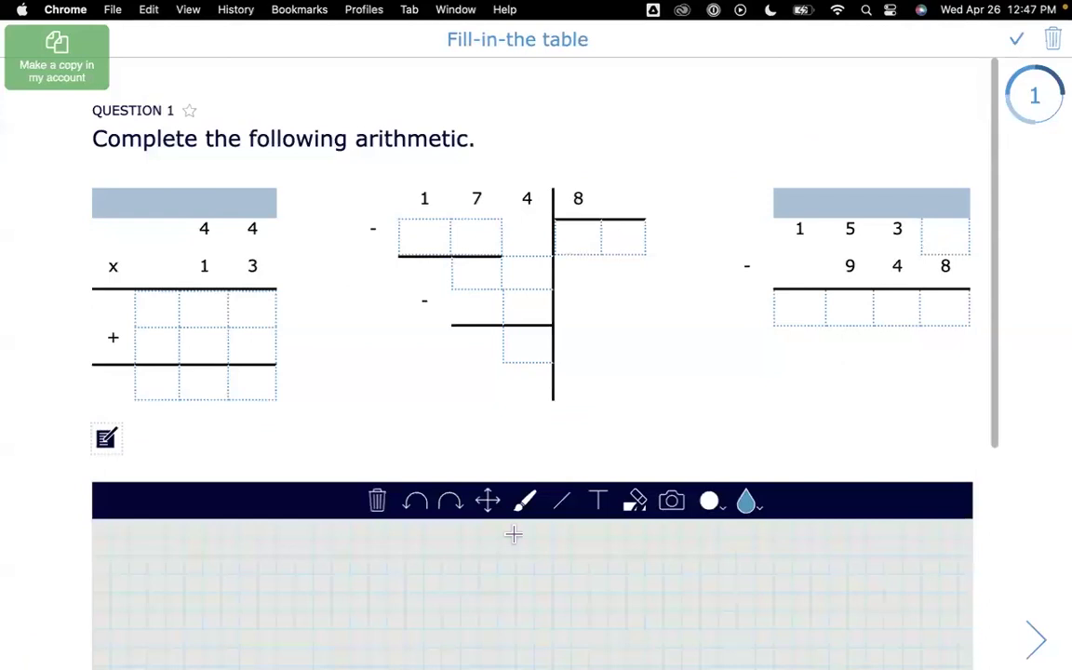
scroll(525, 529, "down", 7)
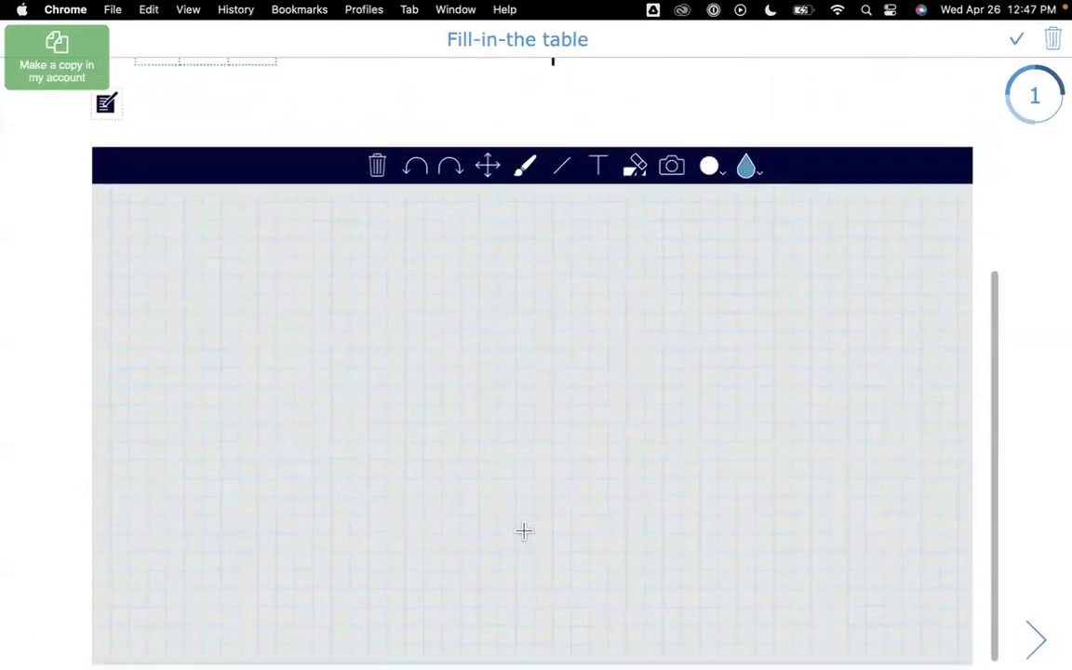
scroll(524, 532, "up", 7)
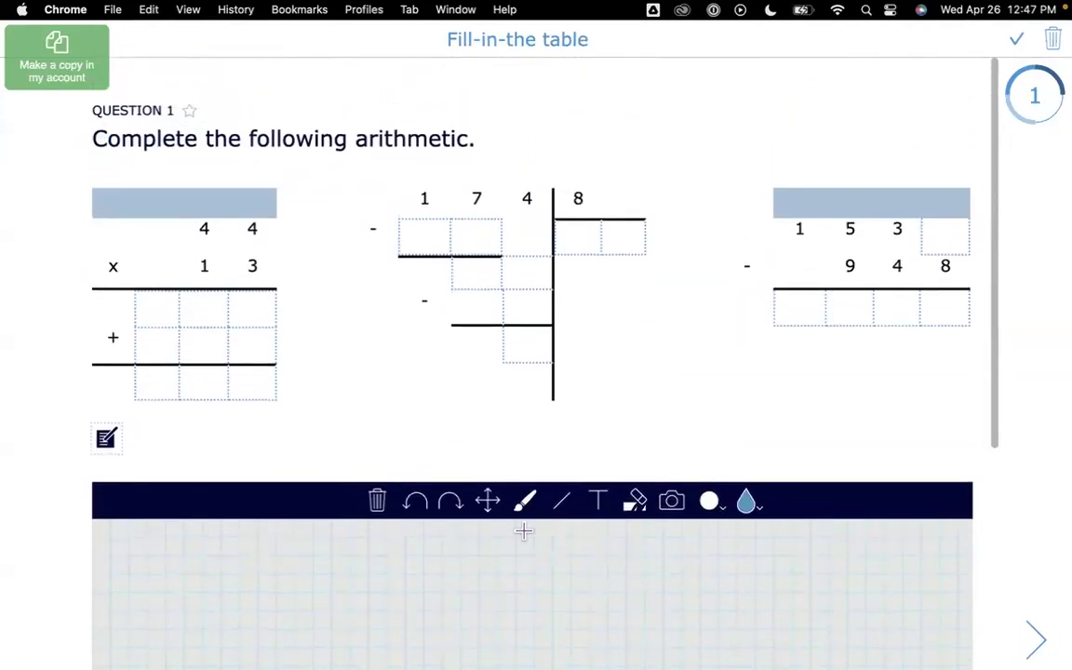
scroll(524, 532, "down", 7)
scroll(524, 544, "up", 6)
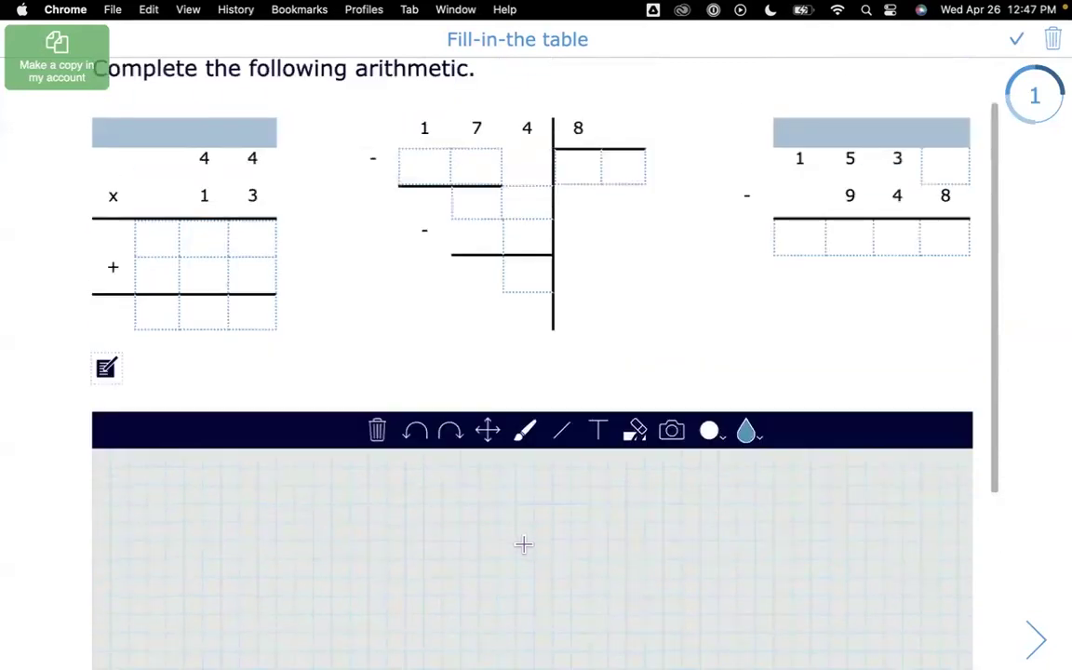
scroll(524, 545, "up", 1)
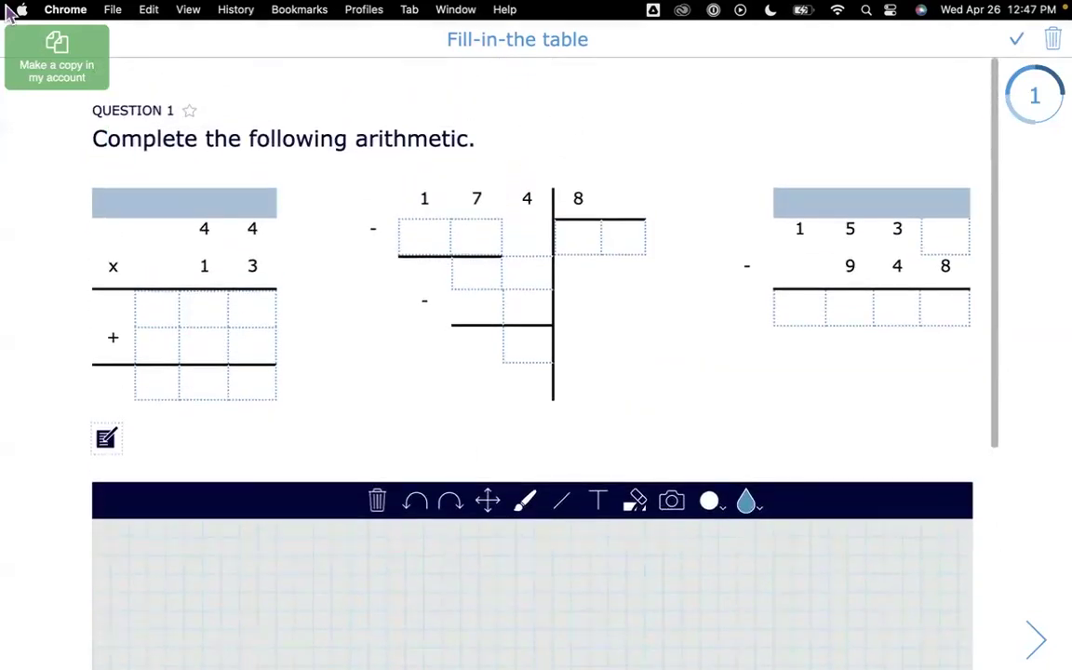
Take the fill-in-the-table example out of full screen and return to the Fill-in-the-table question slide
mouse_move(67, 44)
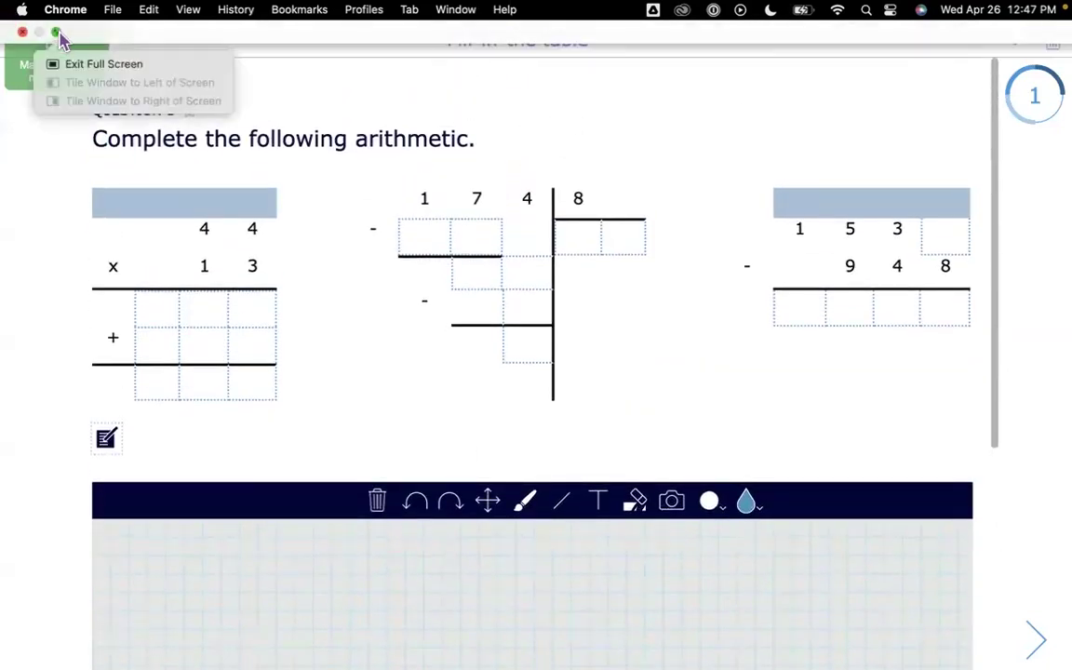
left_click(103, 63)
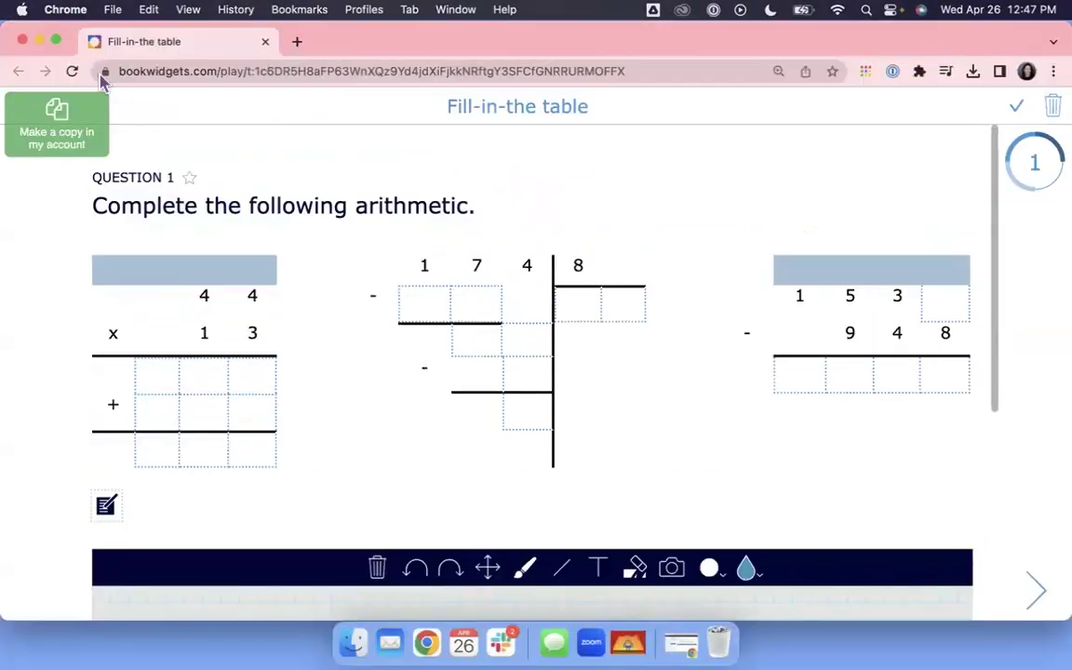
left_click(57, 44)
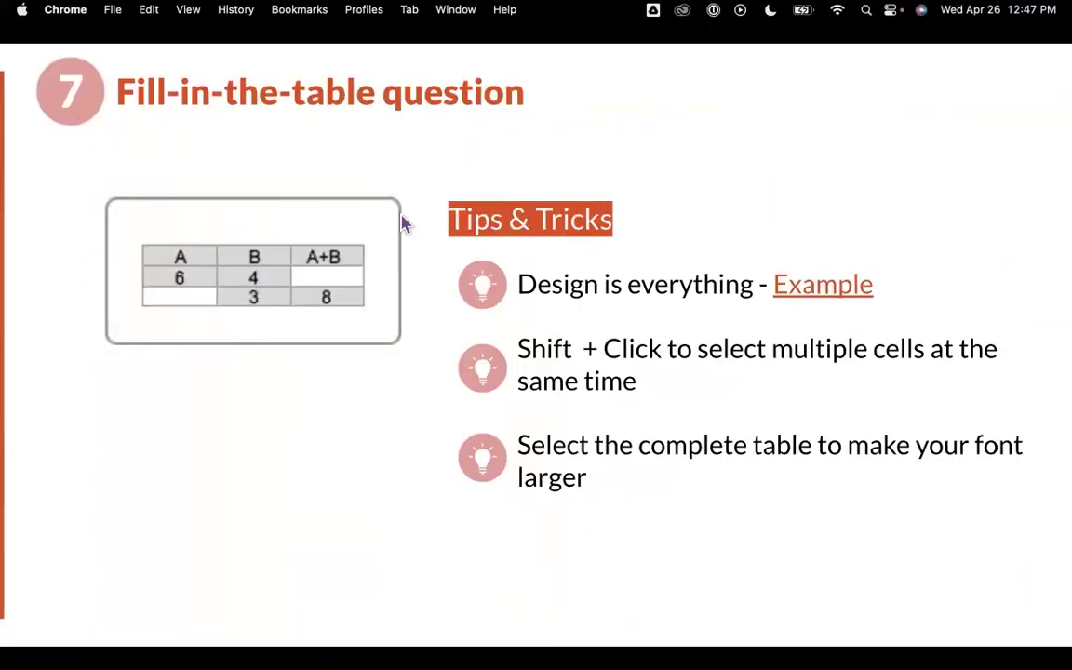
Switch between the full-screen windows, passing the Text question example's submit page and reaching the Text question slide
key("ctrl+Right")
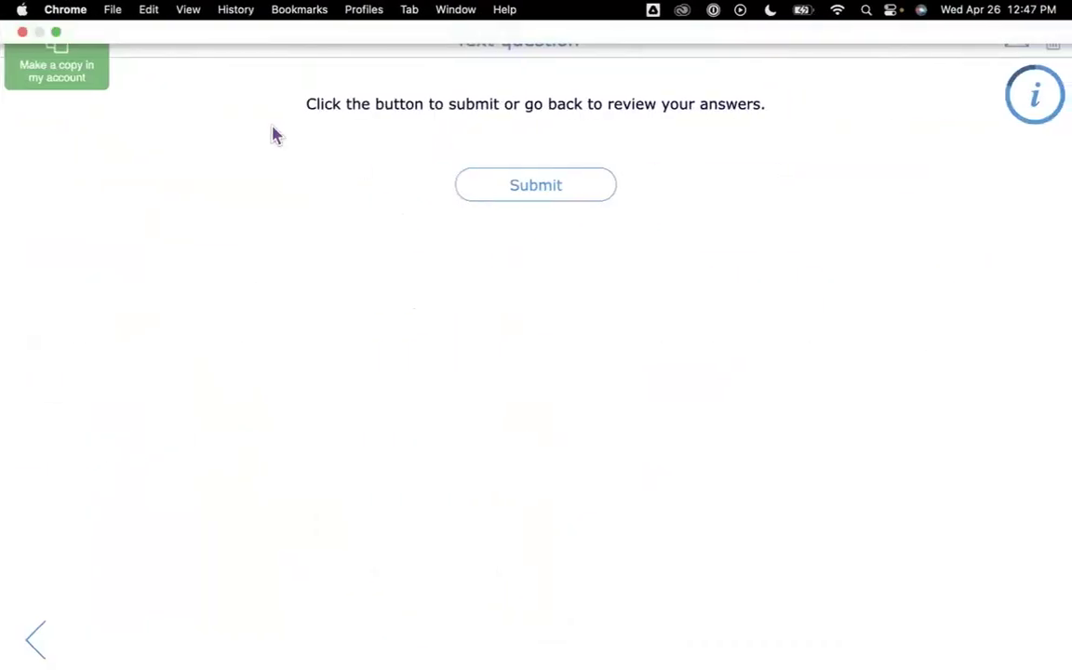
key("ctrl+Left")
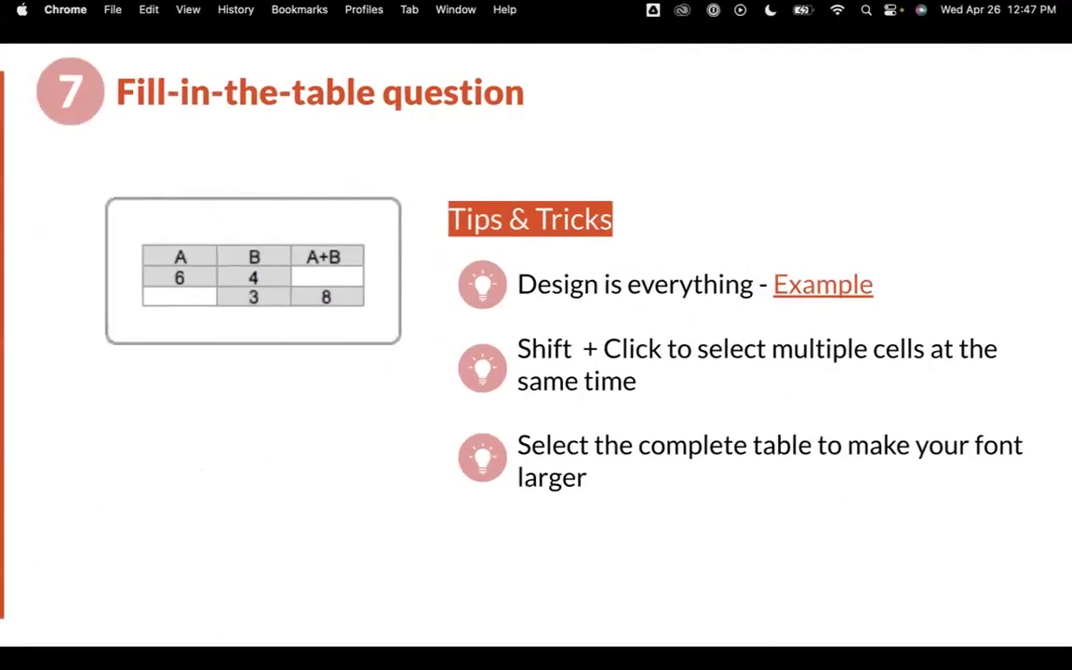
key("ctrl+Right")
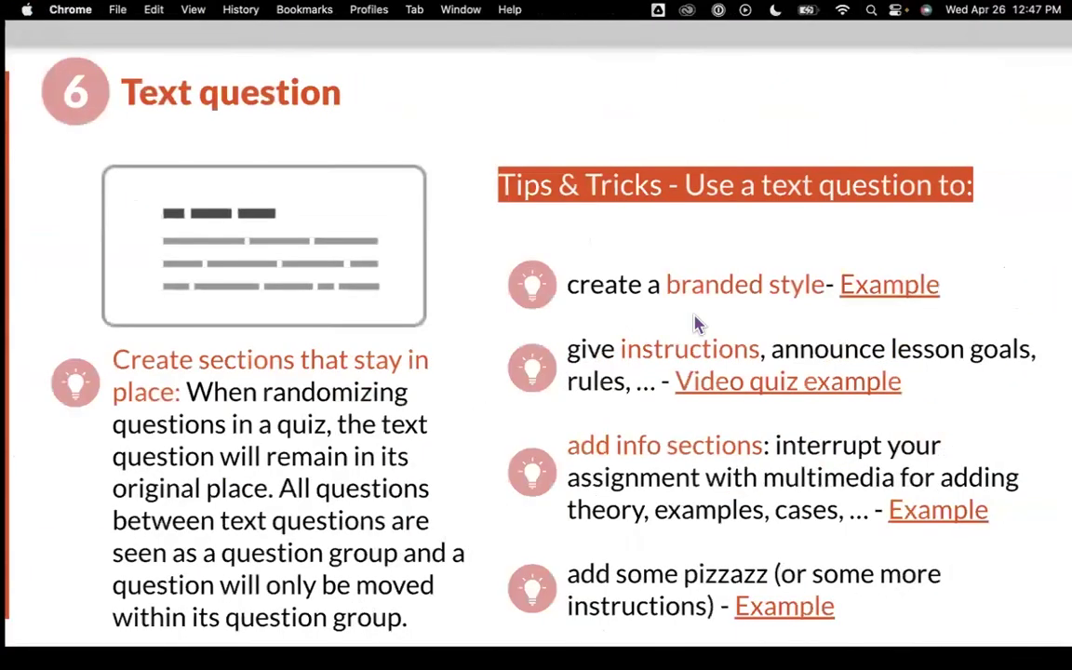